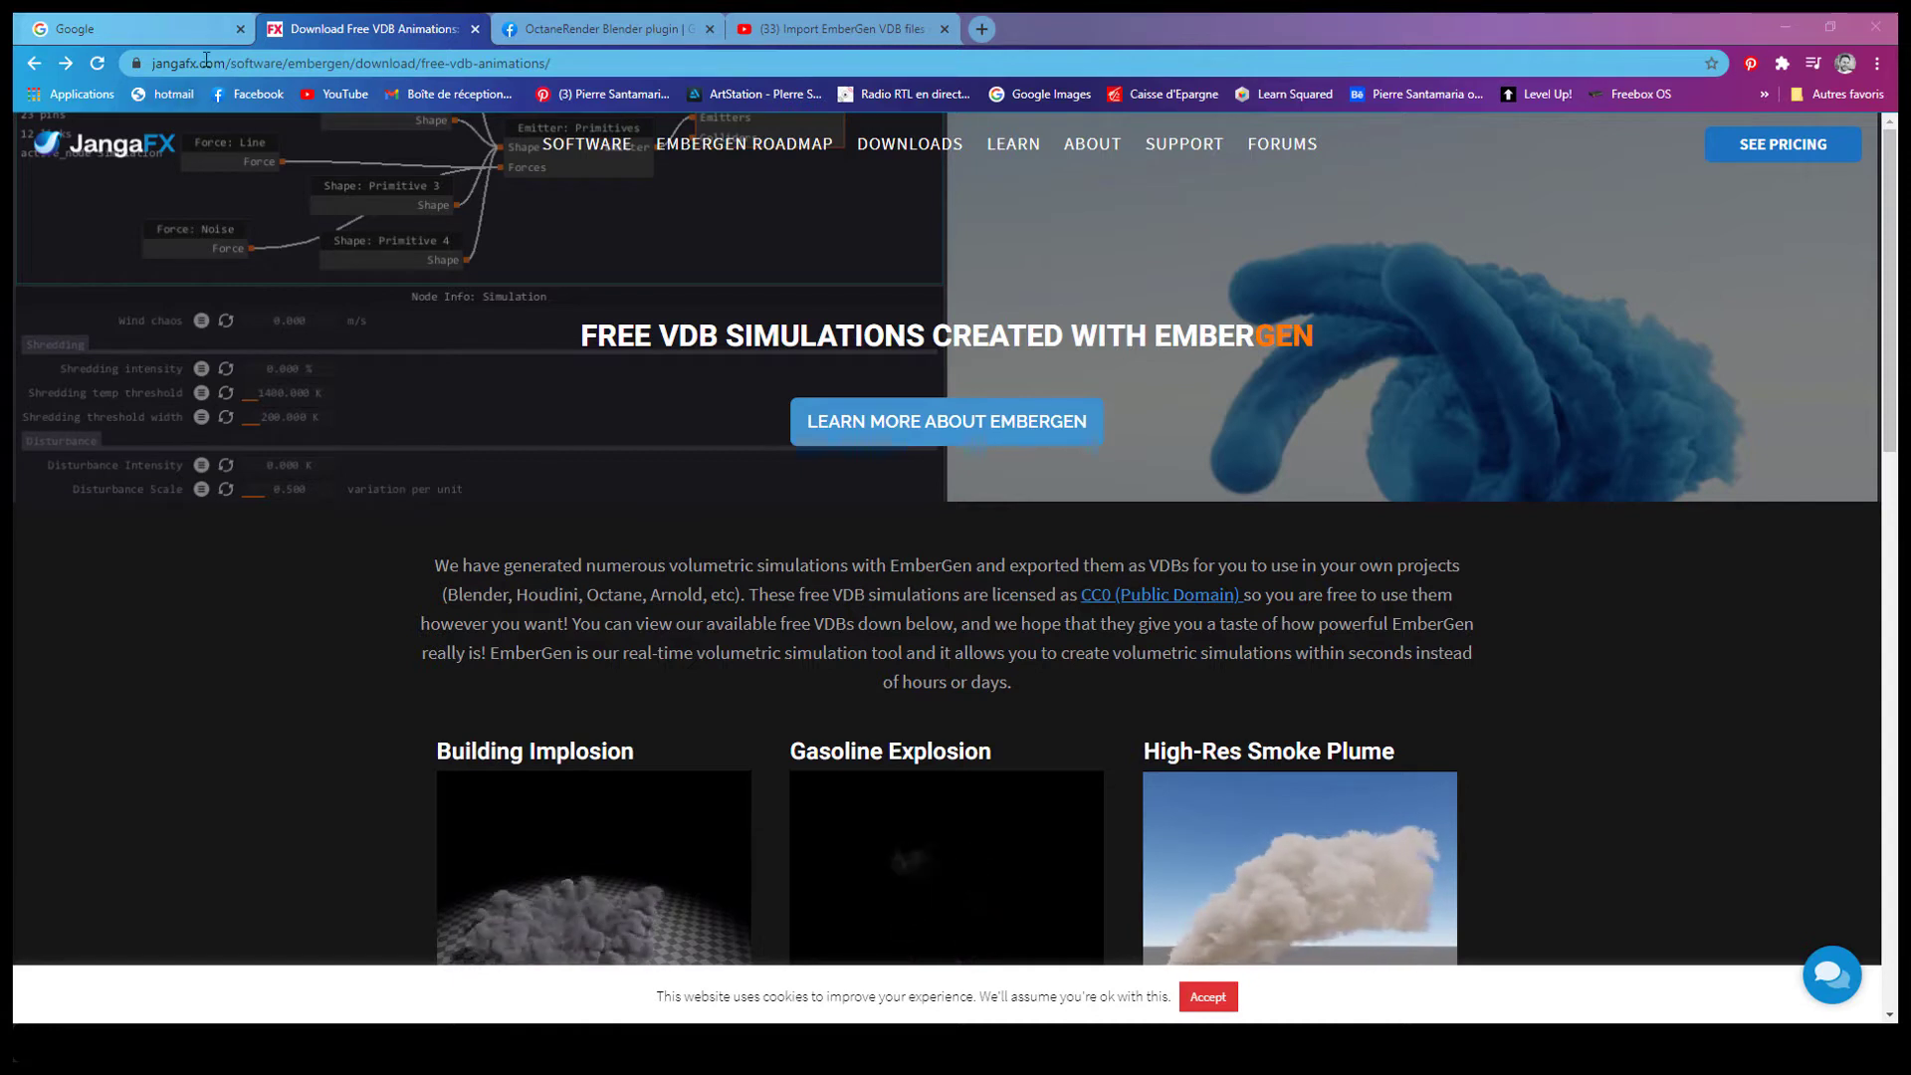
Browse the free VDB simulations offered on the JangaFX download page
{"action": "scroll", "coordinate": [977, 440], "scroll_direction": "down", "scroll_amount": 5}
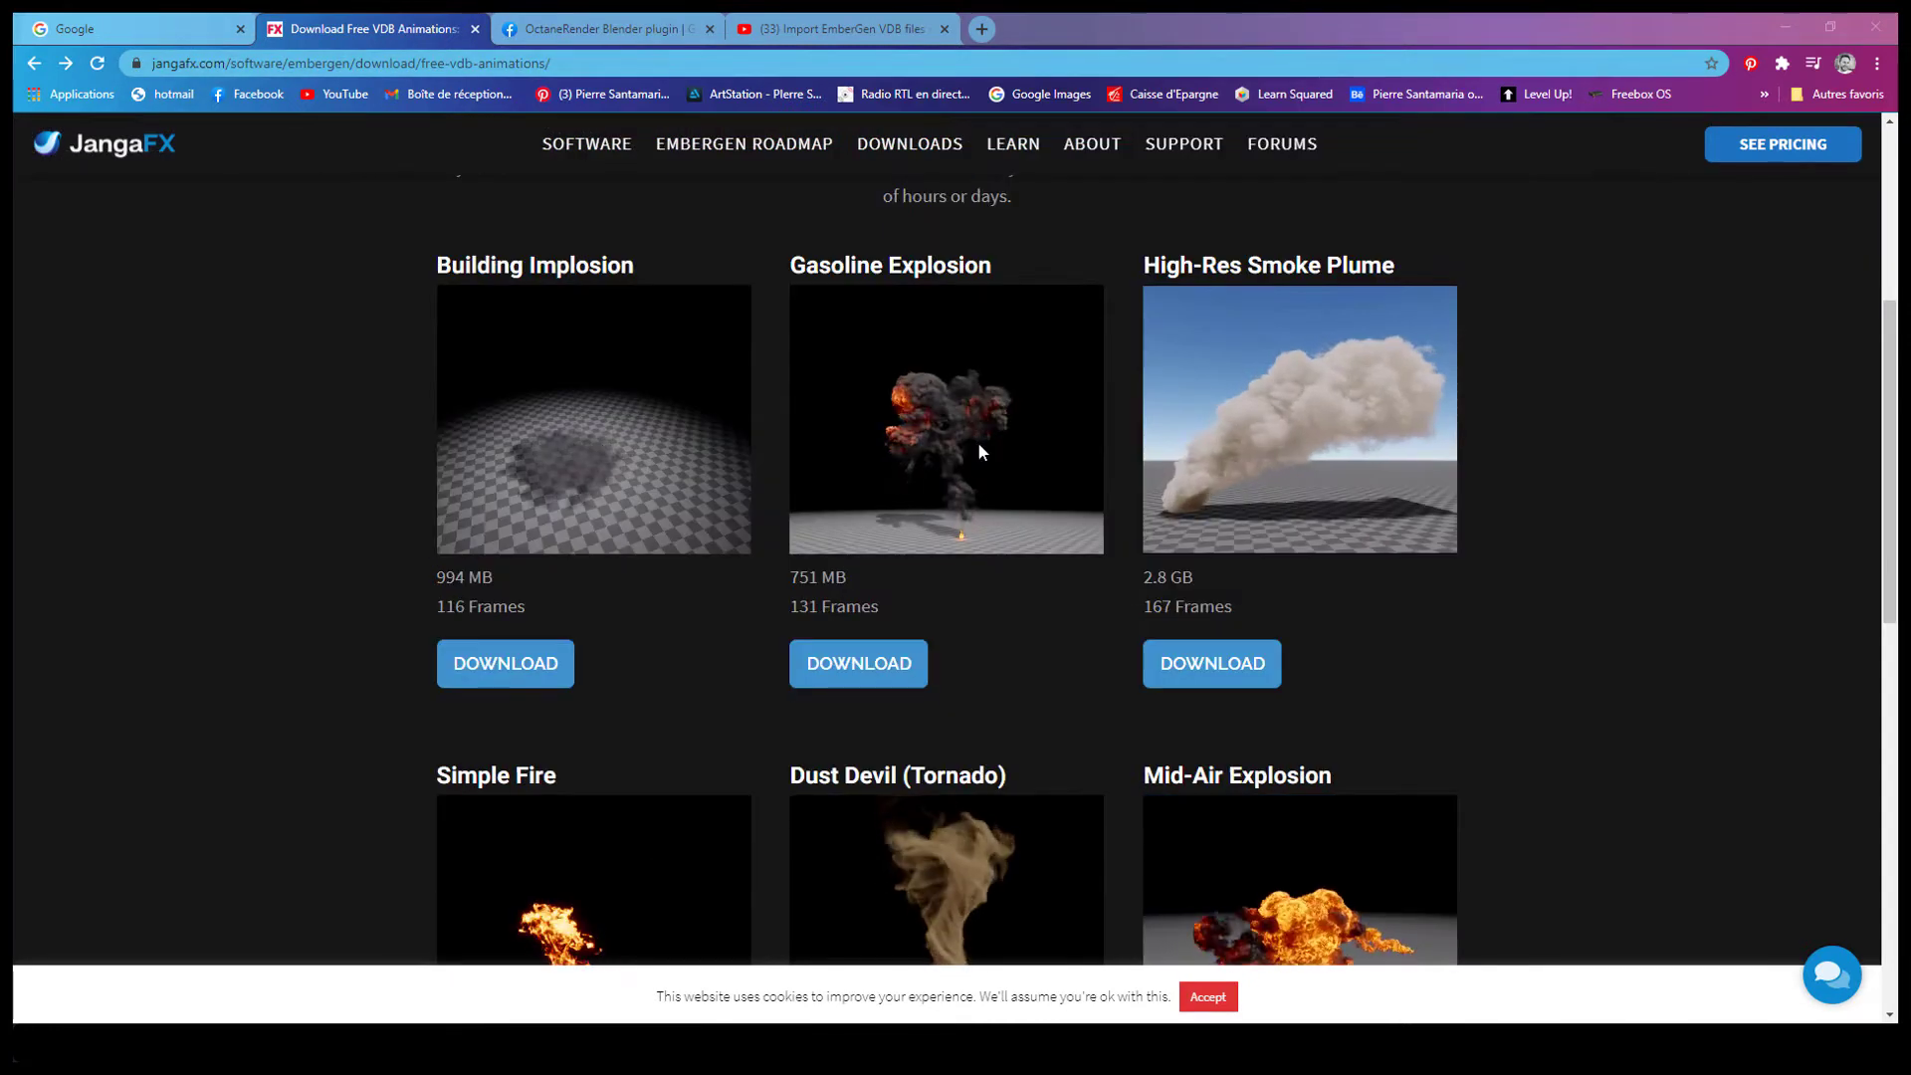
{"action": "scroll", "coordinate": [773, 412], "scroll_direction": "down", "scroll_amount": 1}
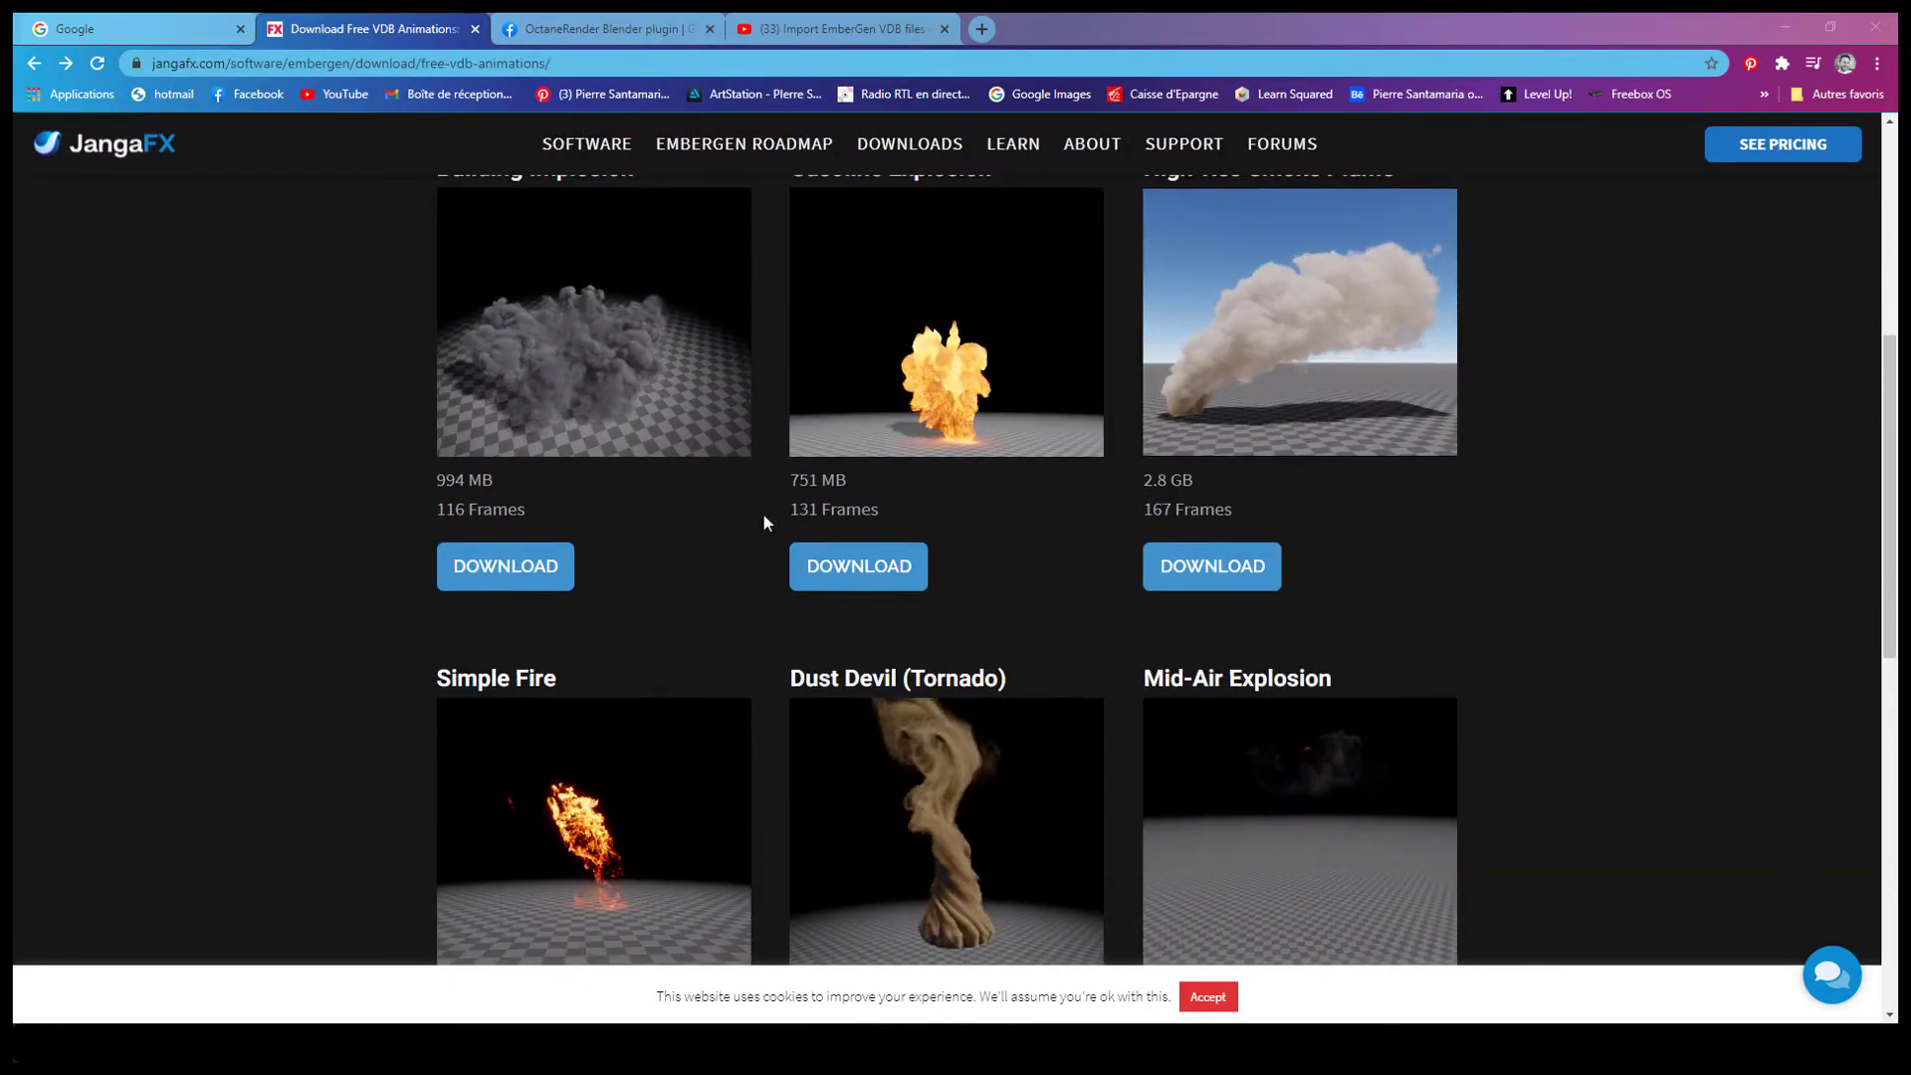
{"action": "scroll", "coordinate": [719, 739], "scroll_direction": "down", "scroll_amount": 2}
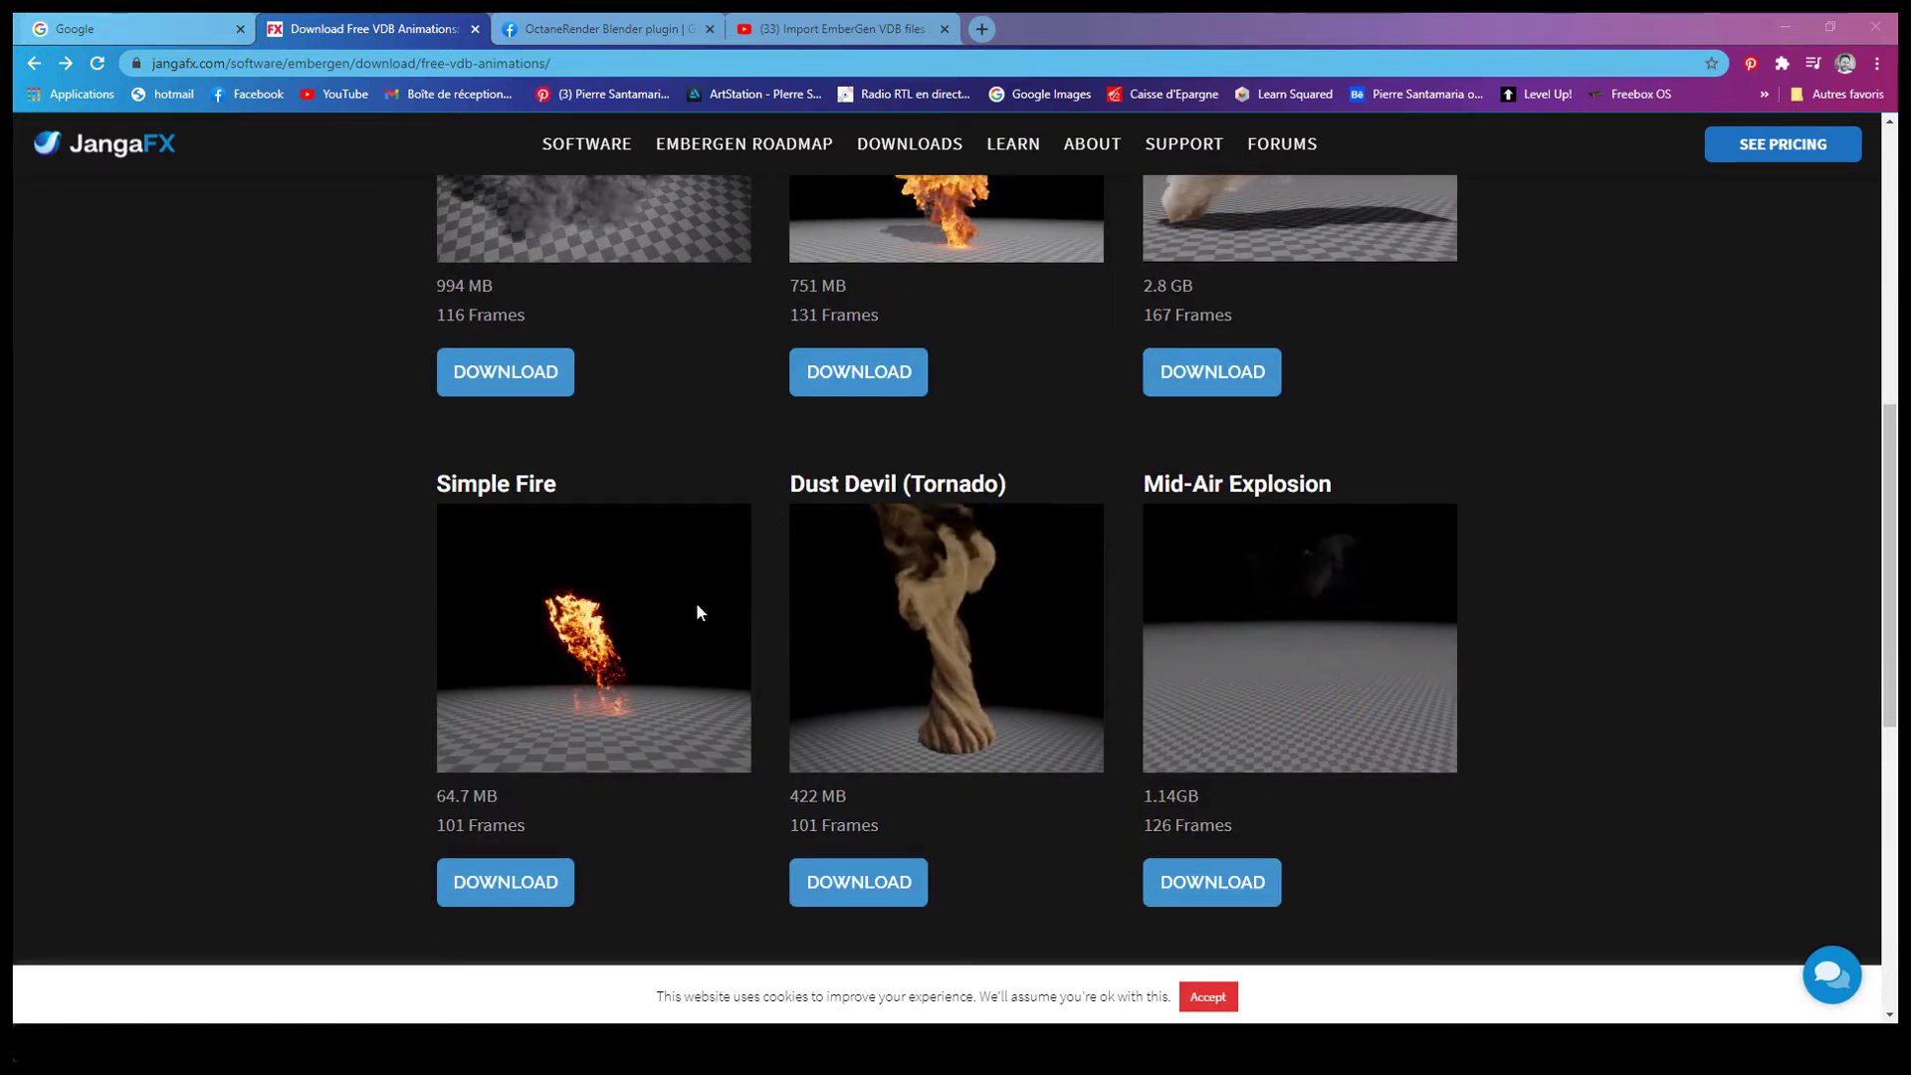
{"action": "scroll", "coordinate": [759, 613], "scroll_direction": "up", "scroll_amount": 2}
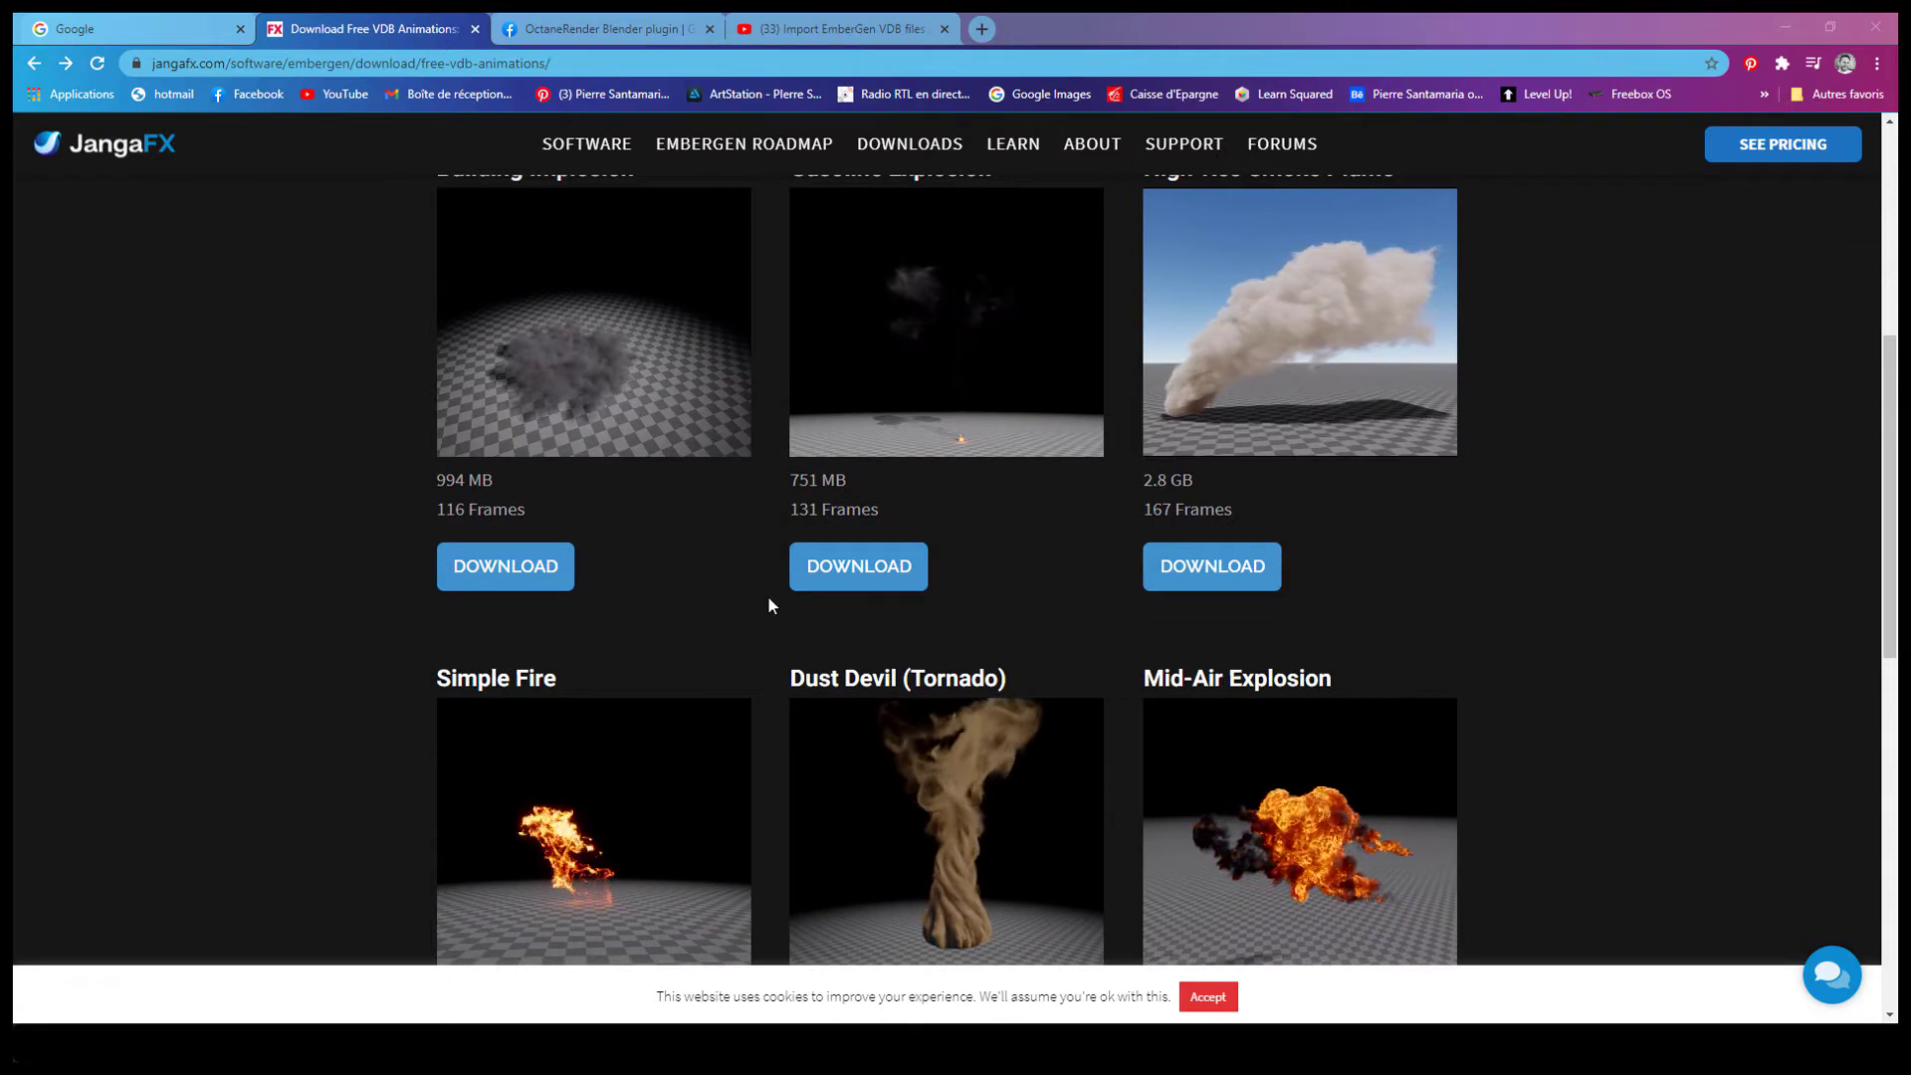
{"action": "scroll", "coordinate": [768, 597], "scroll_direction": "down", "scroll_amount": 1}
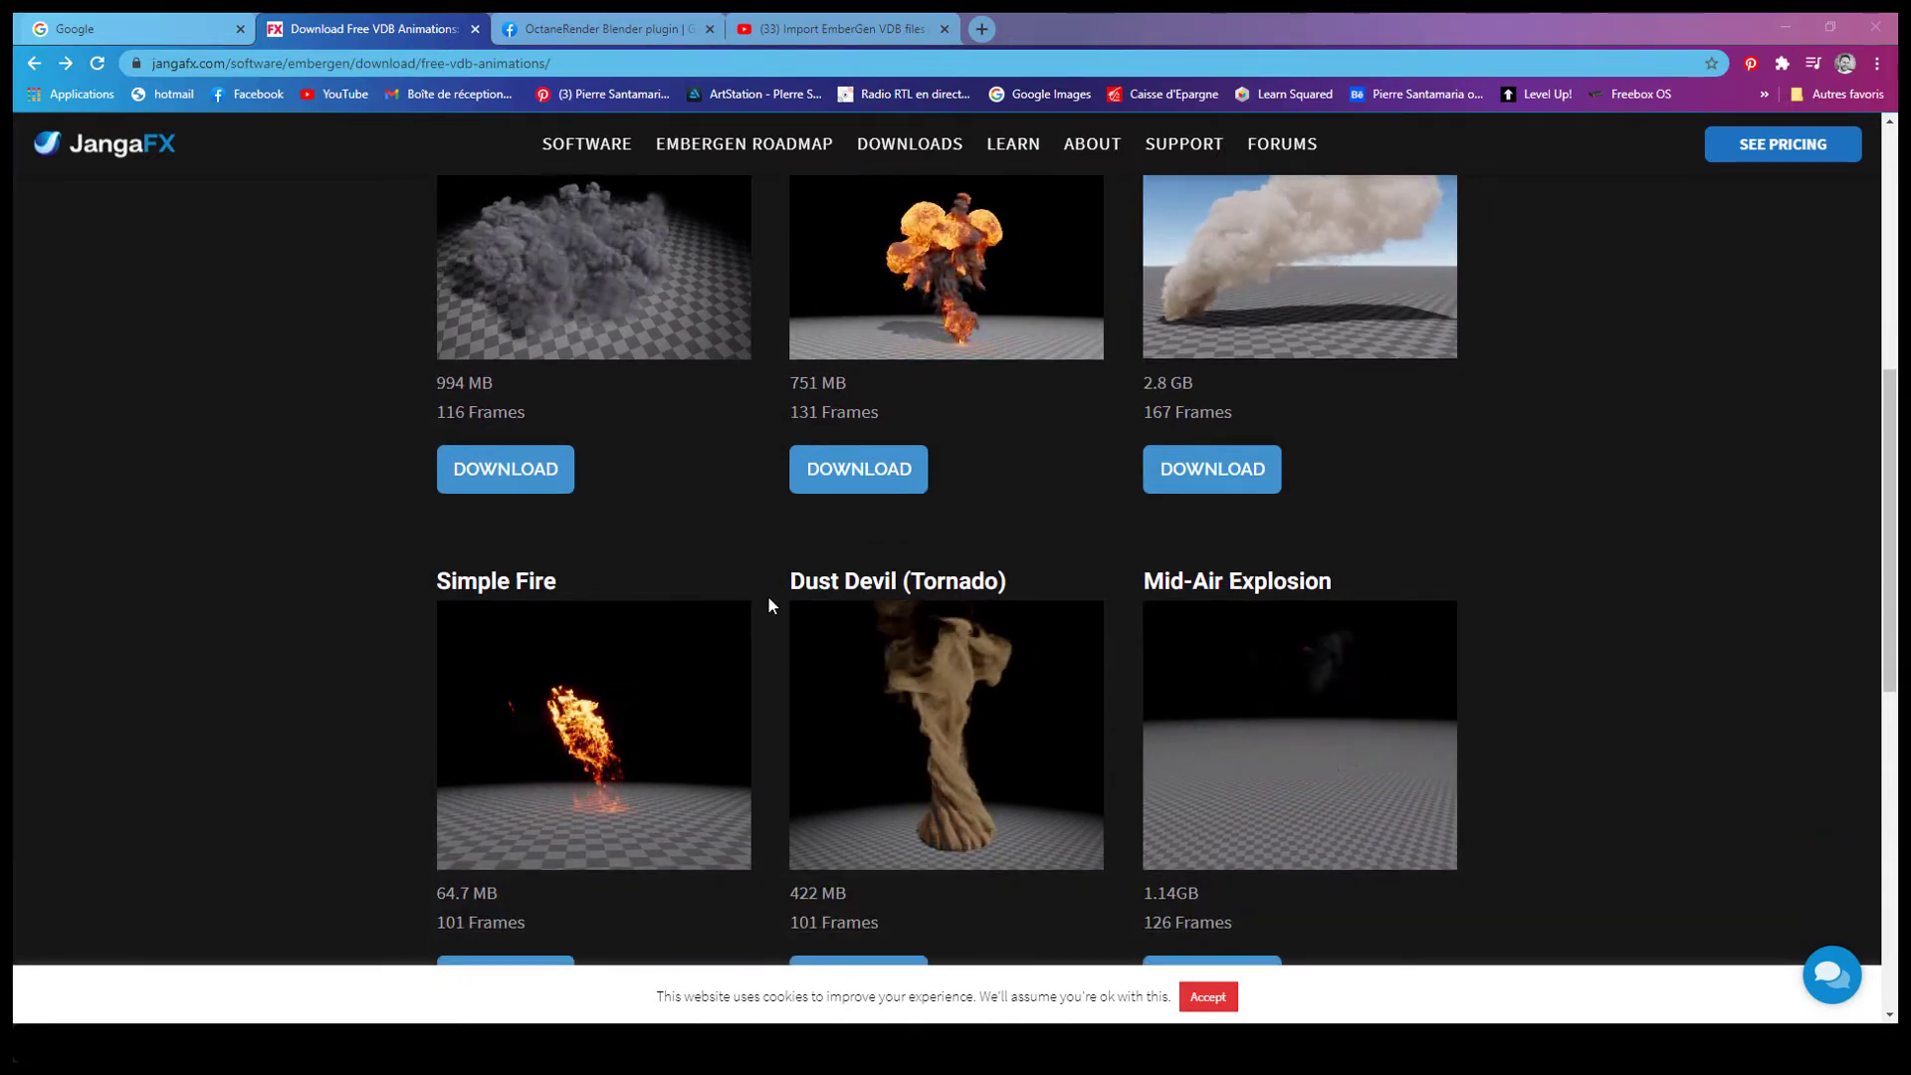
{"action": "scroll", "coordinate": [774, 587], "scroll_direction": "up", "scroll_amount": 1}
{"action": "scroll", "coordinate": [883, 476], "scroll_direction": "up", "scroll_amount": 1}
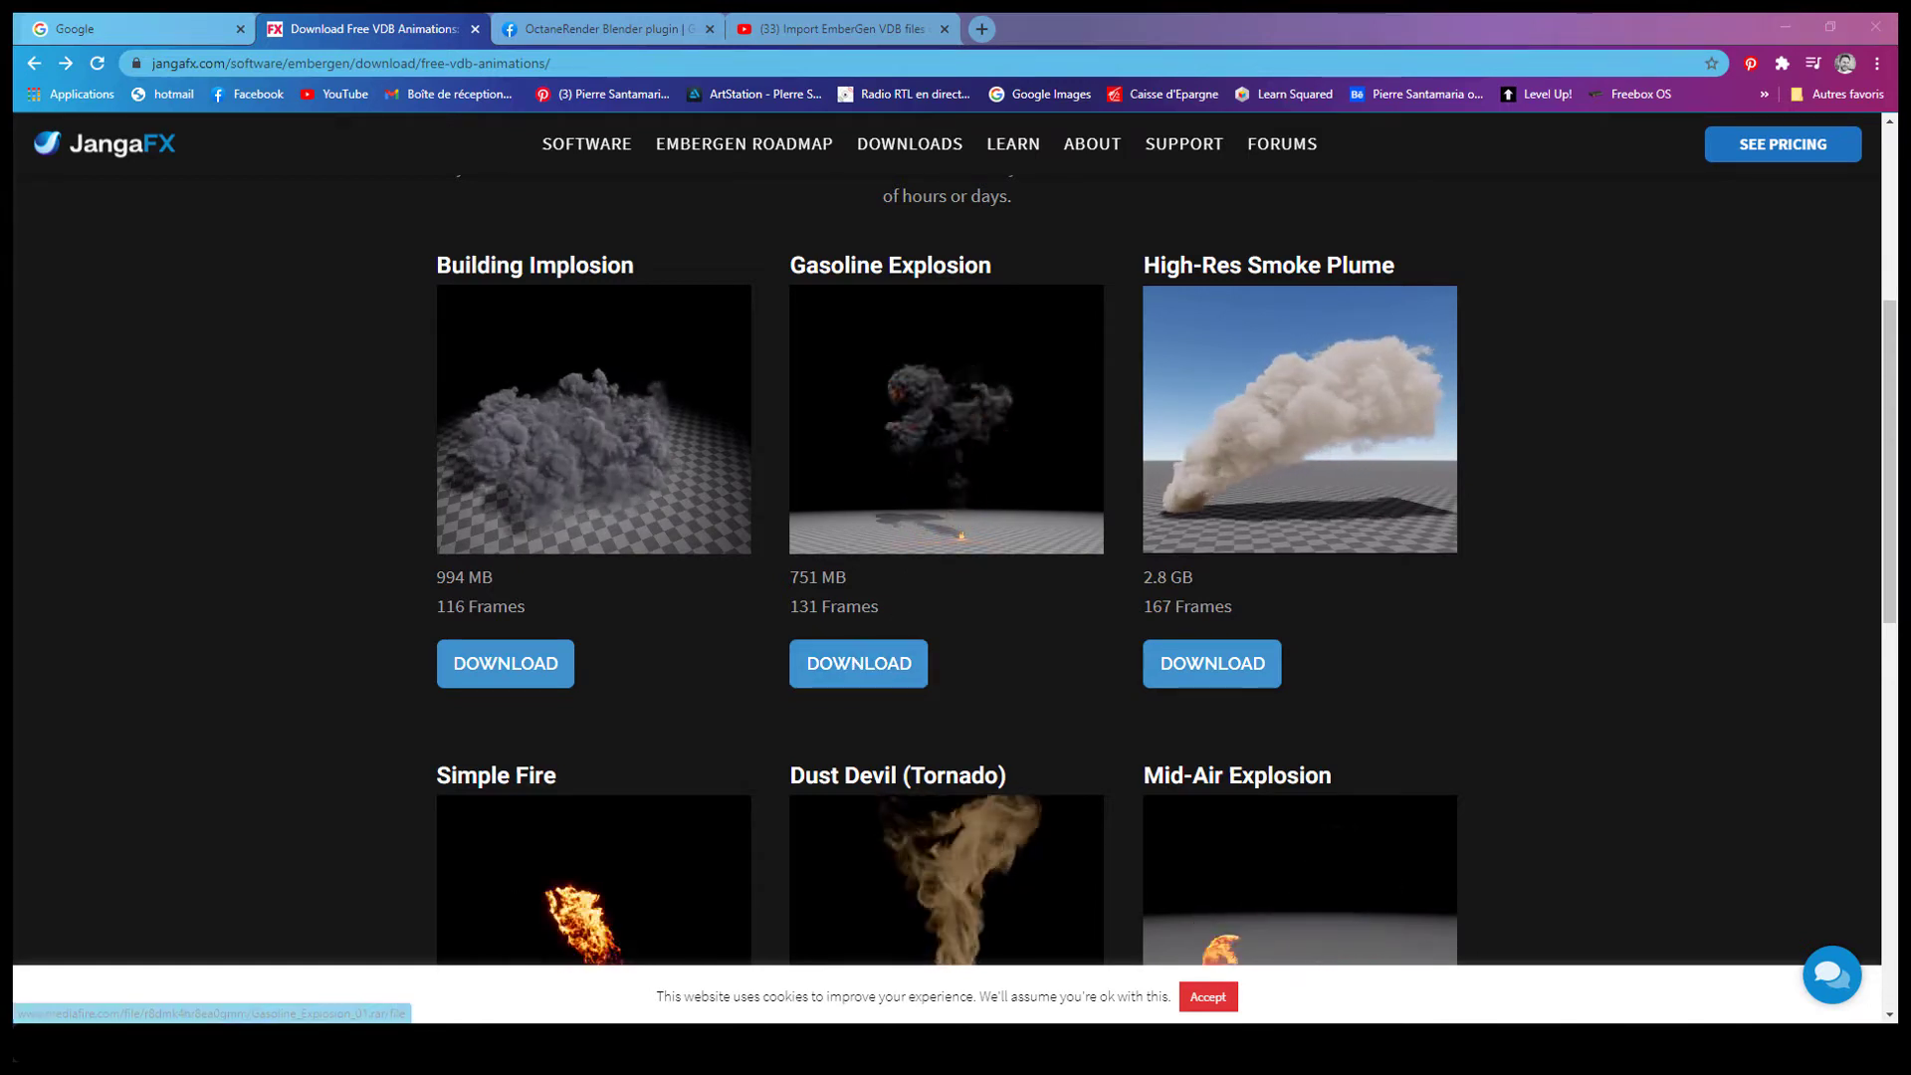
{"action": "scroll", "coordinate": [277, 585], "scroll_direction": "down", "scroll_amount": 1}
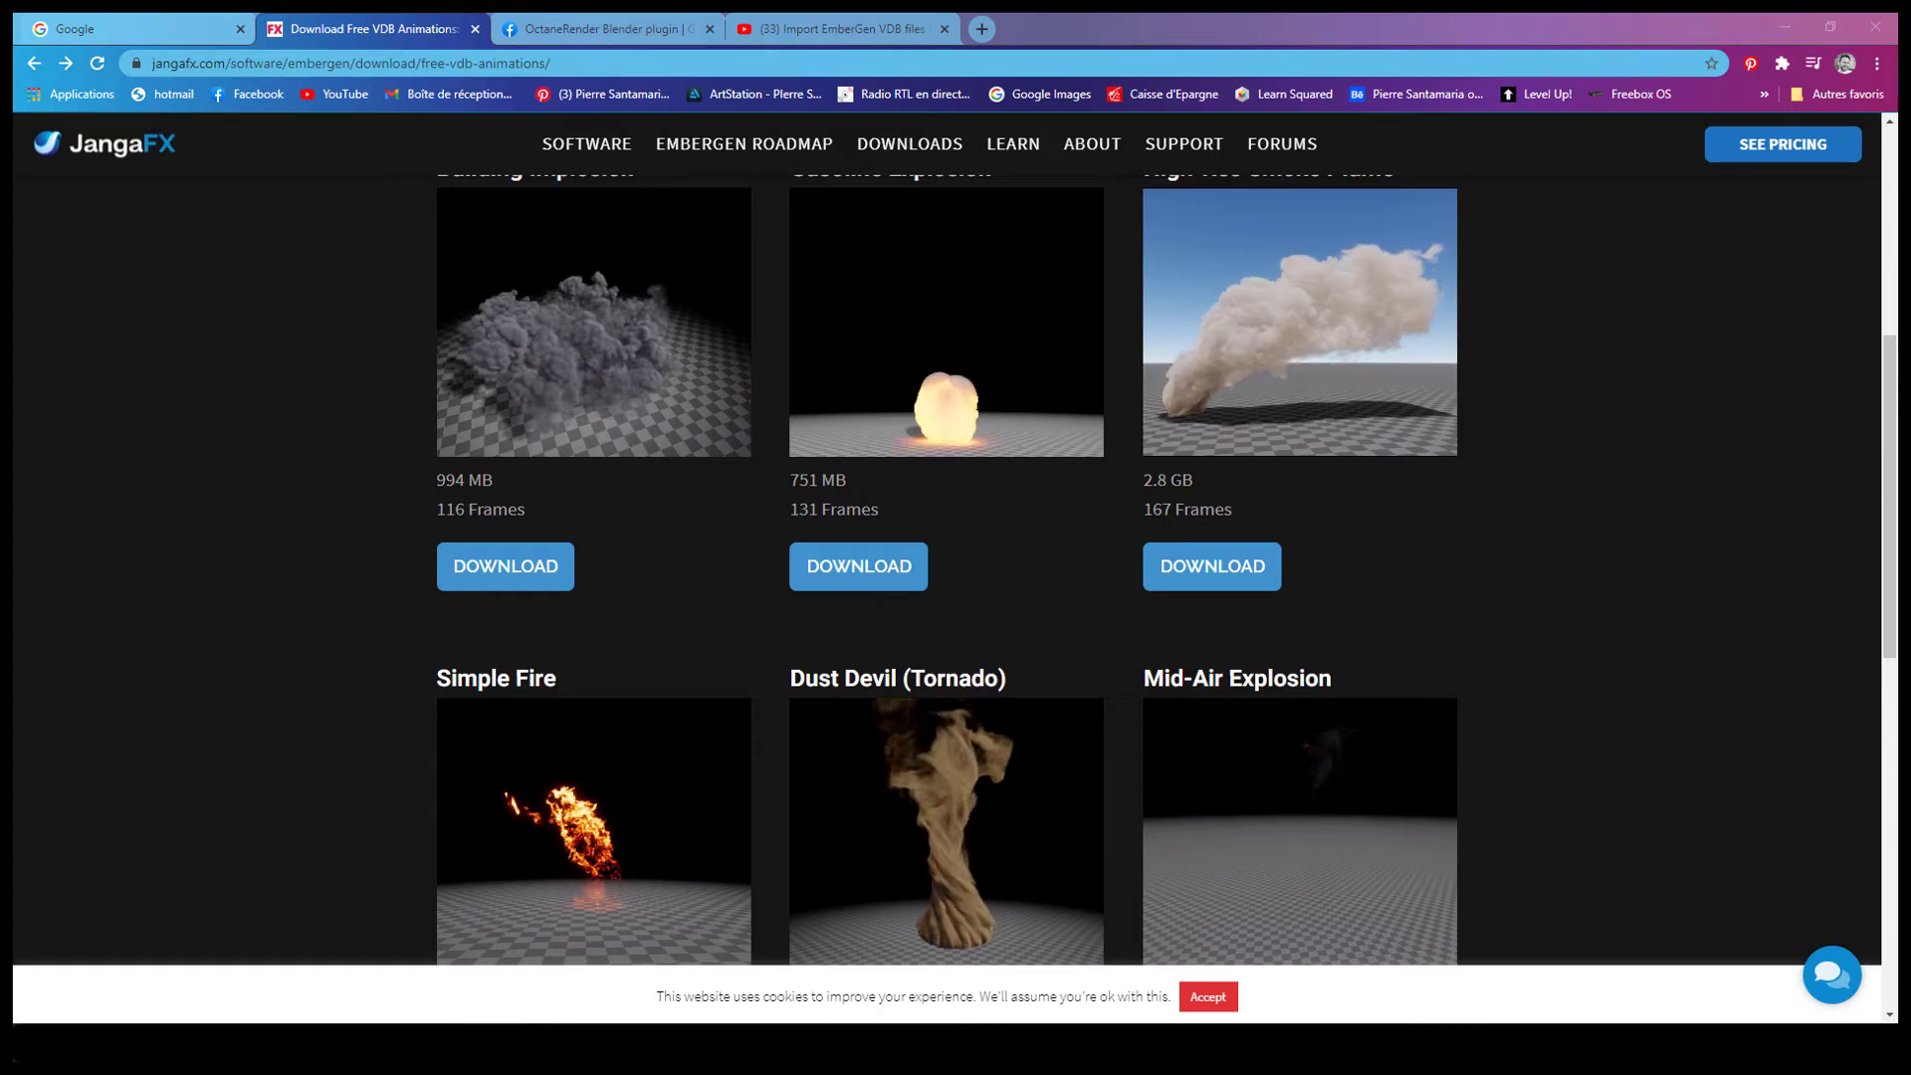
Switch to the file explorer and look through the numbered VDB files in the Gasoline_Explosion_01 folder
{"action": "key", "text": "alt+Tab"}
{"action": "left_click_drag", "start_coordinate": [1471, 689], "coordinate": [1466, 279]}
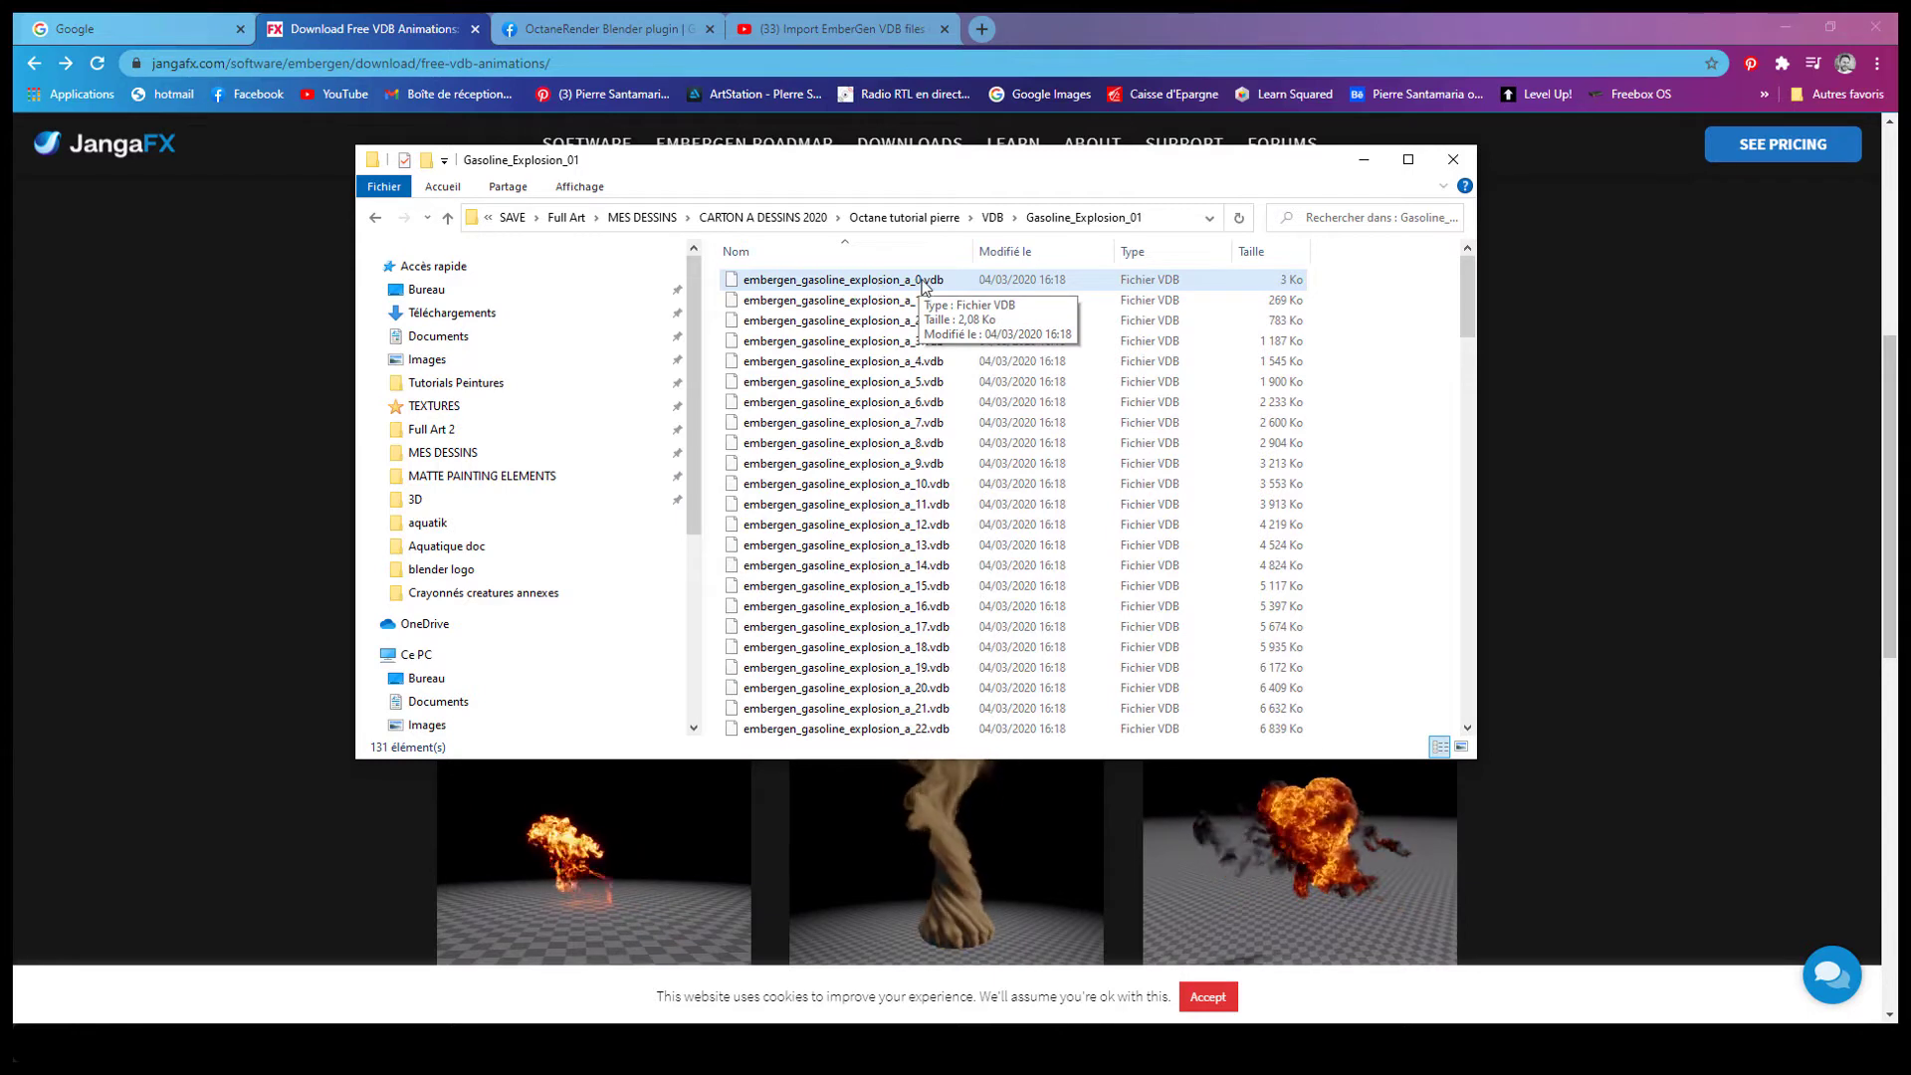
{"action": "left_click_drag", "start_coordinate": [1467, 294], "coordinate": [1452, 705]}
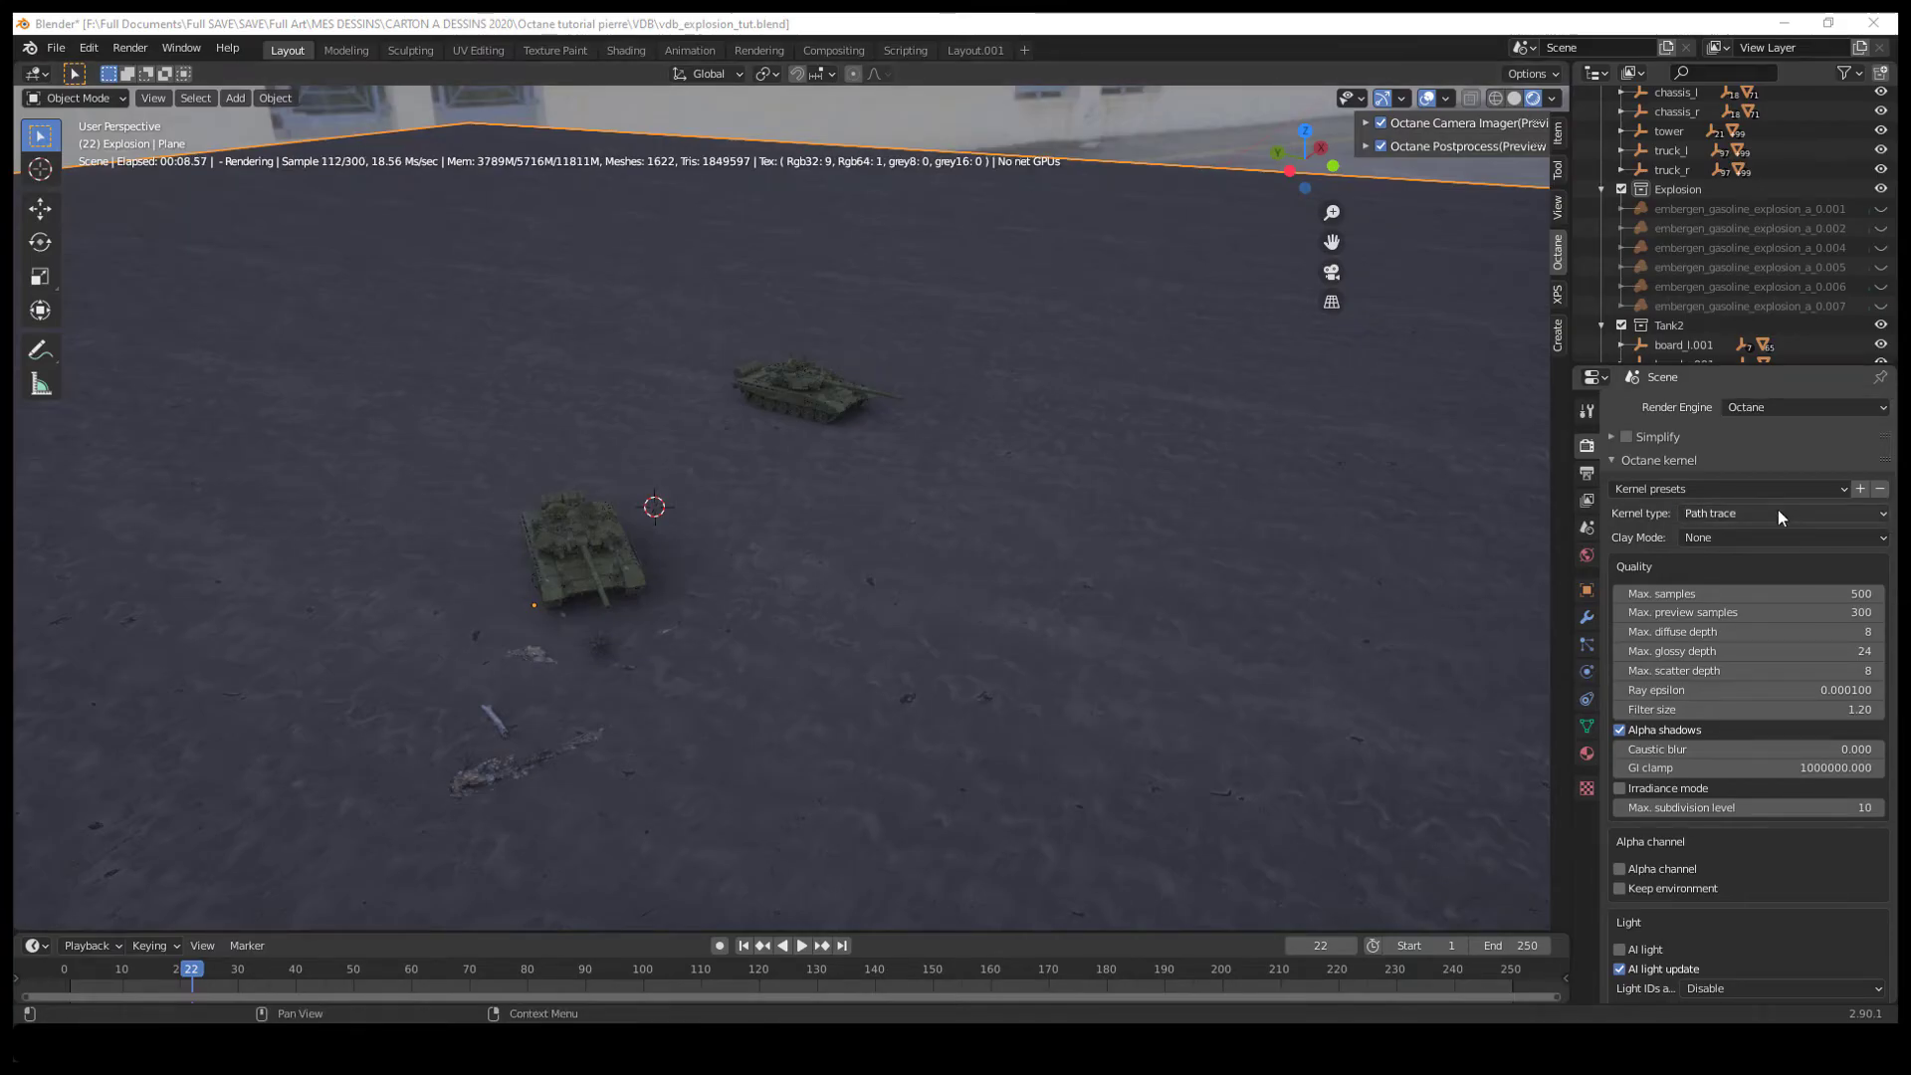
Set the Octane kernel type to Path trace in Blender's render settings
{"action": "left_click", "coordinate": [1756, 516]}
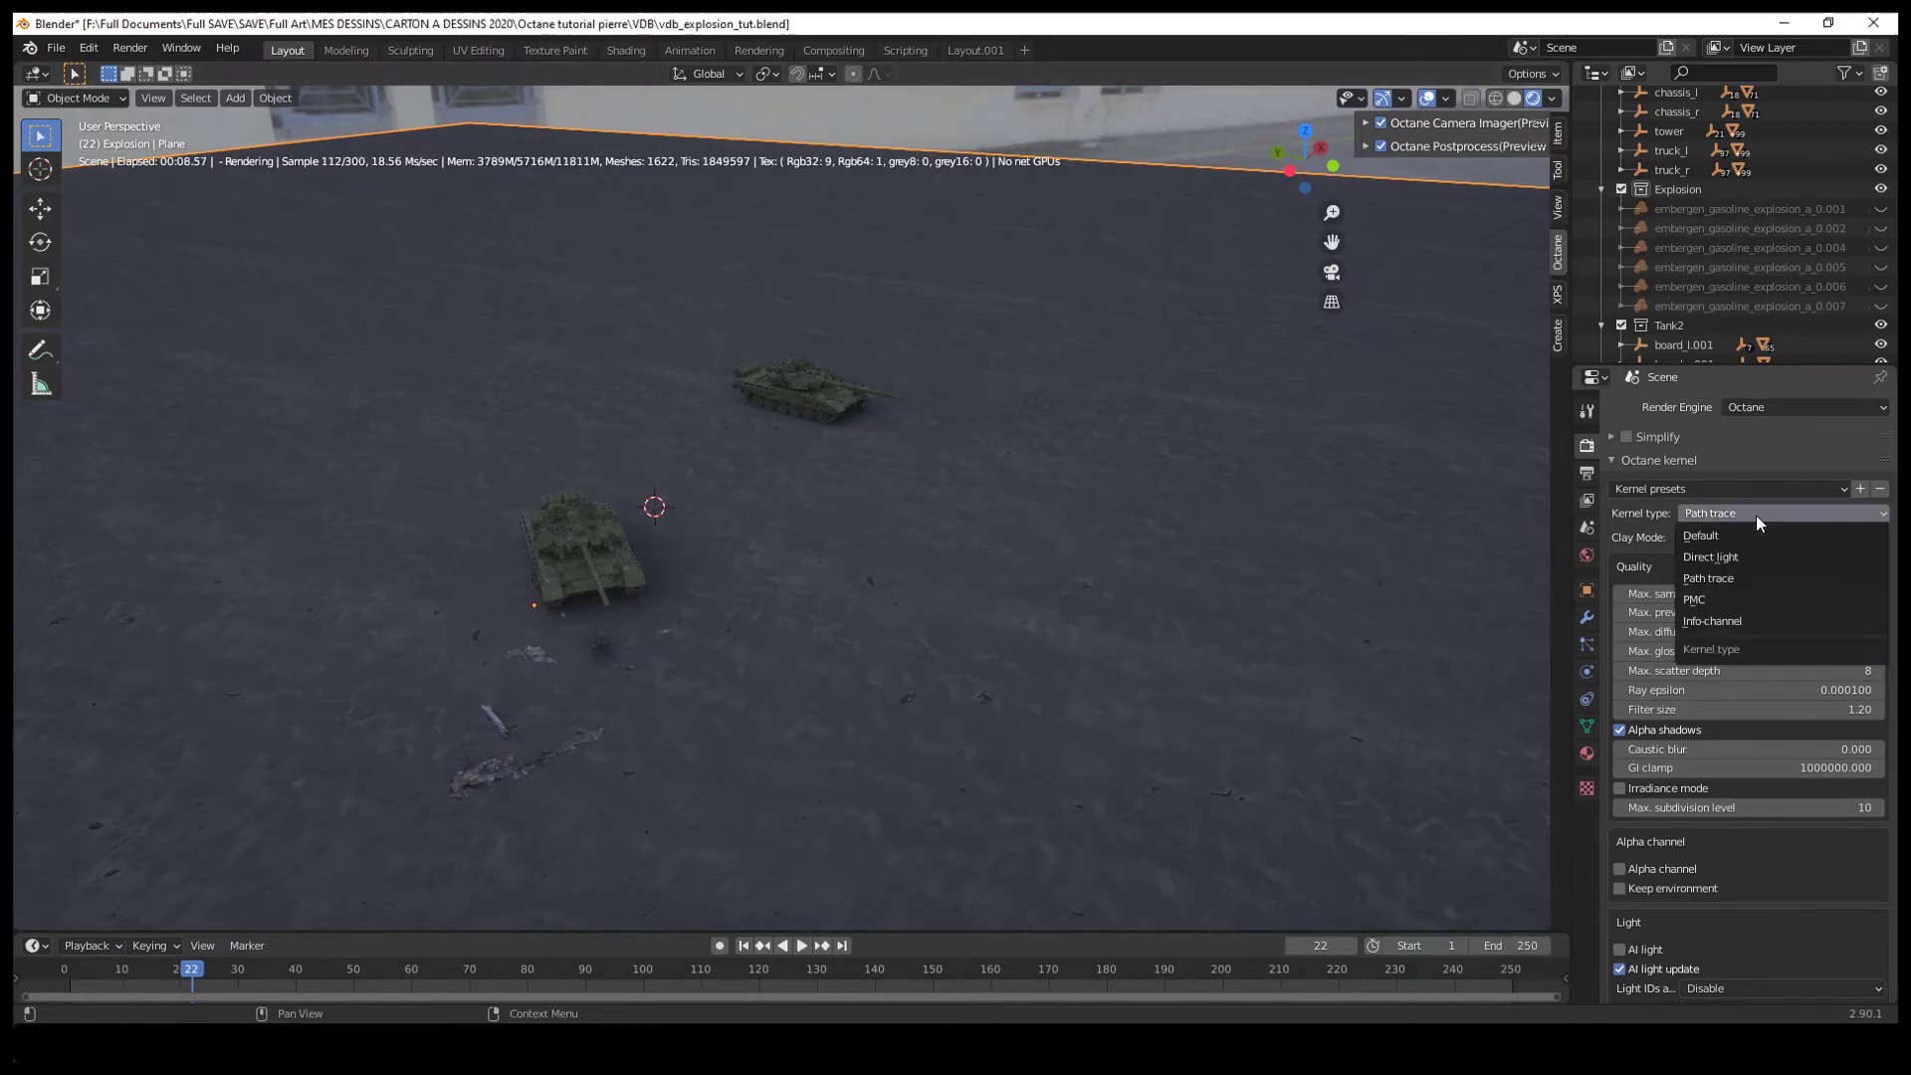
{"action": "left_click", "coordinate": [1721, 569]}
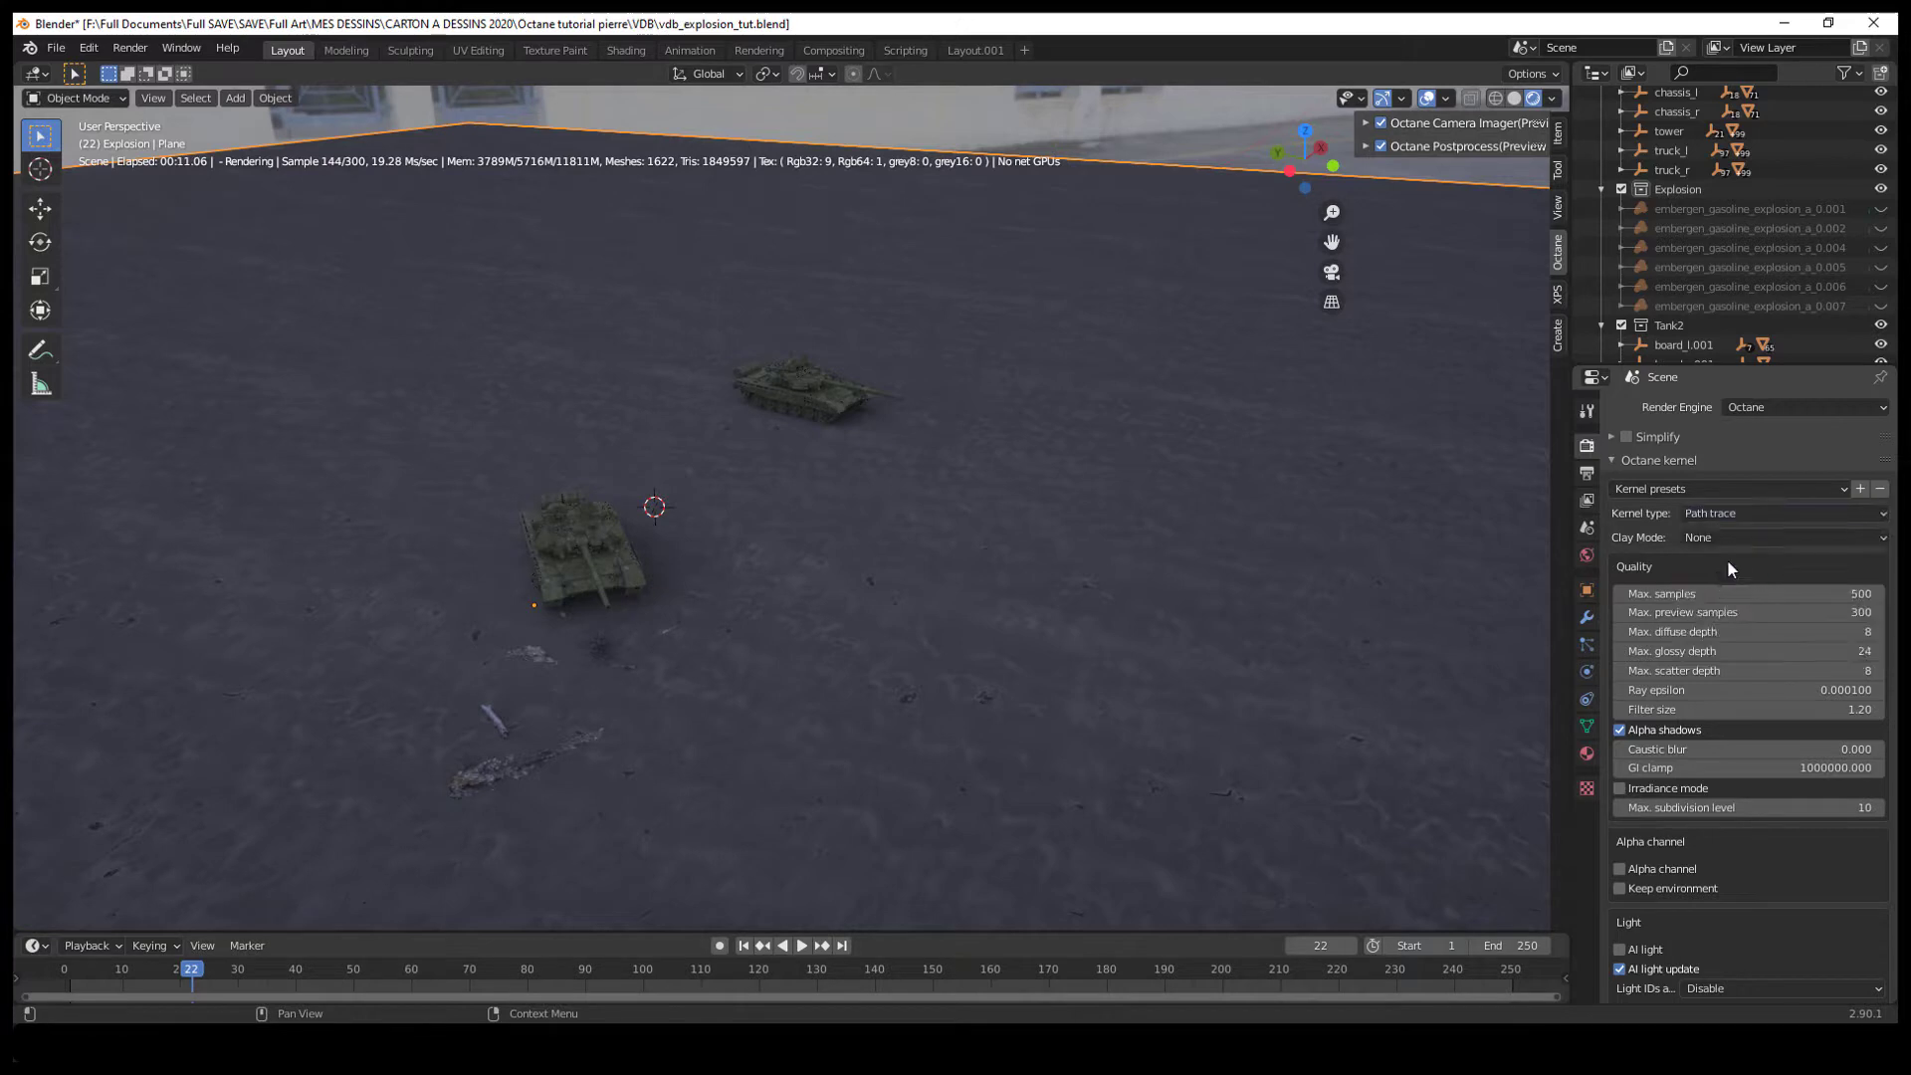
{"action": "left_click", "coordinate": [1746, 513]}
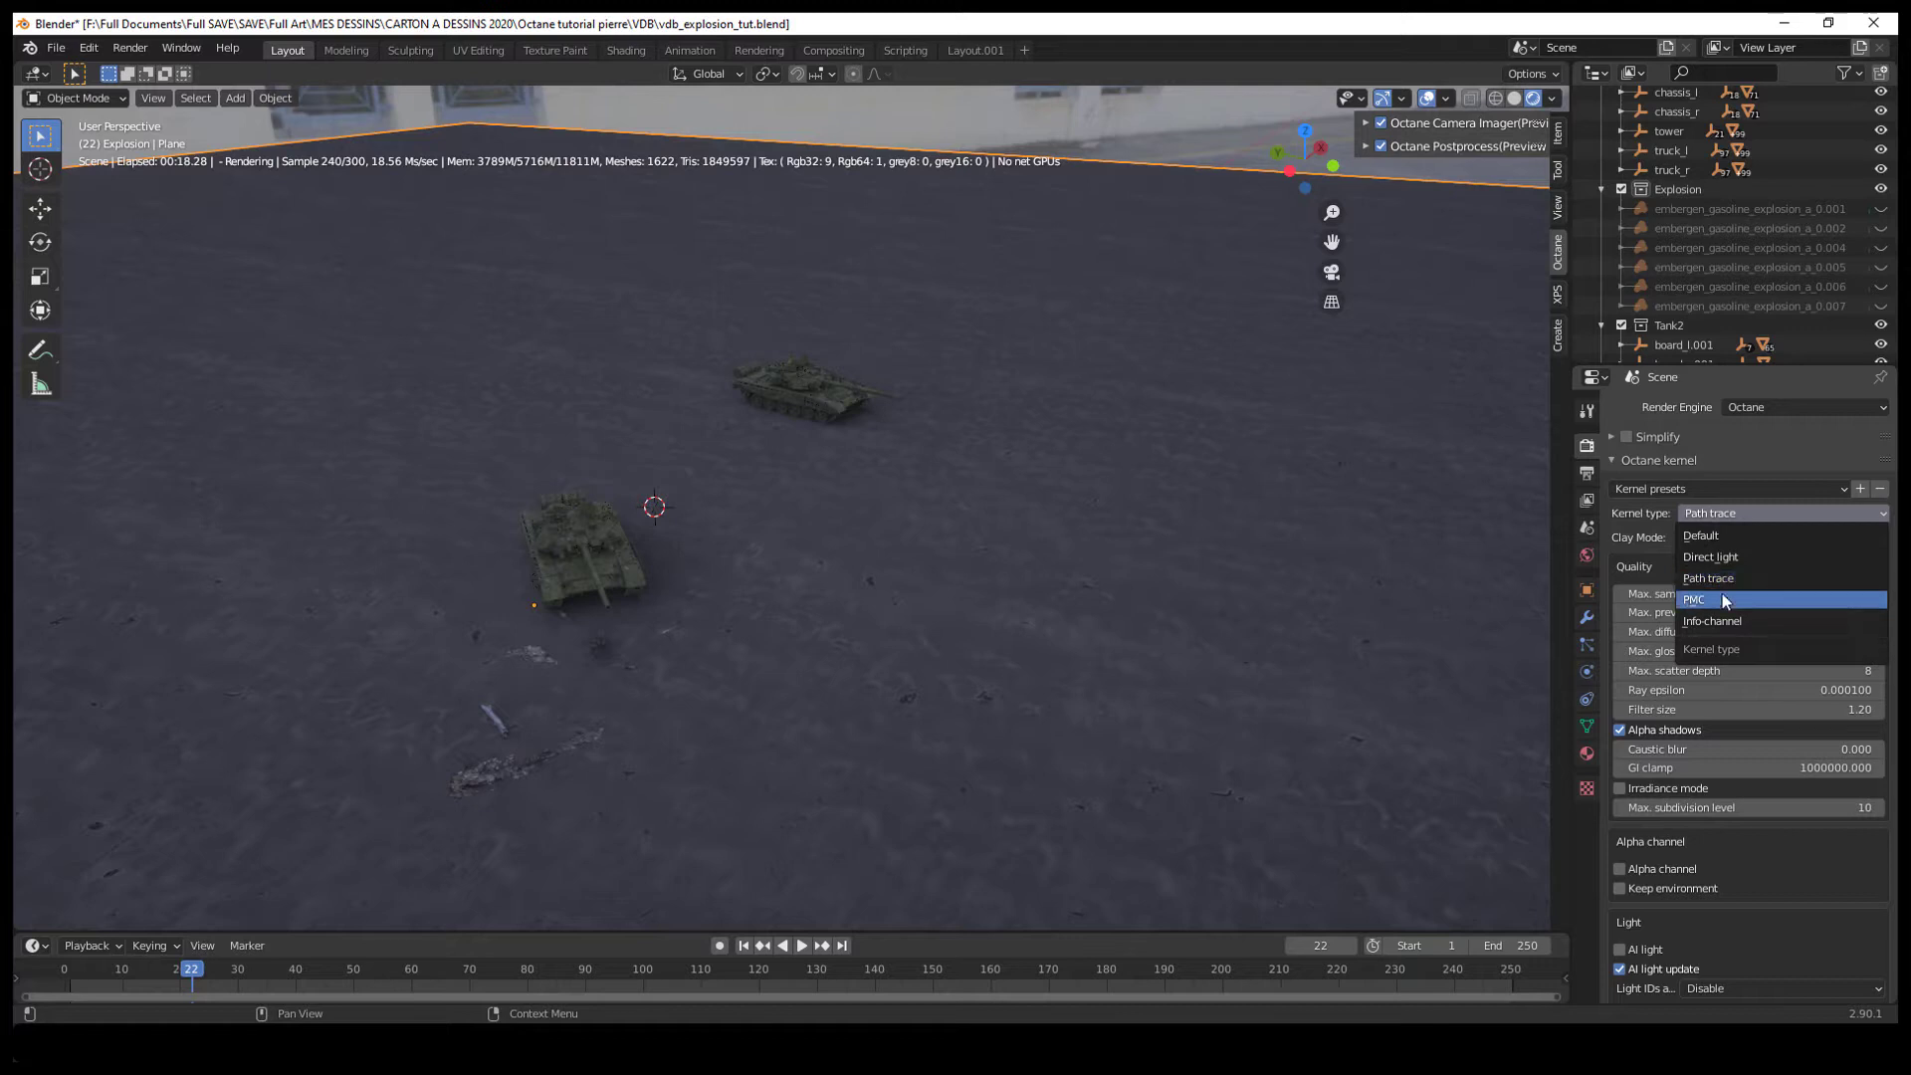
{"action": "left_click", "coordinate": [1729, 578]}
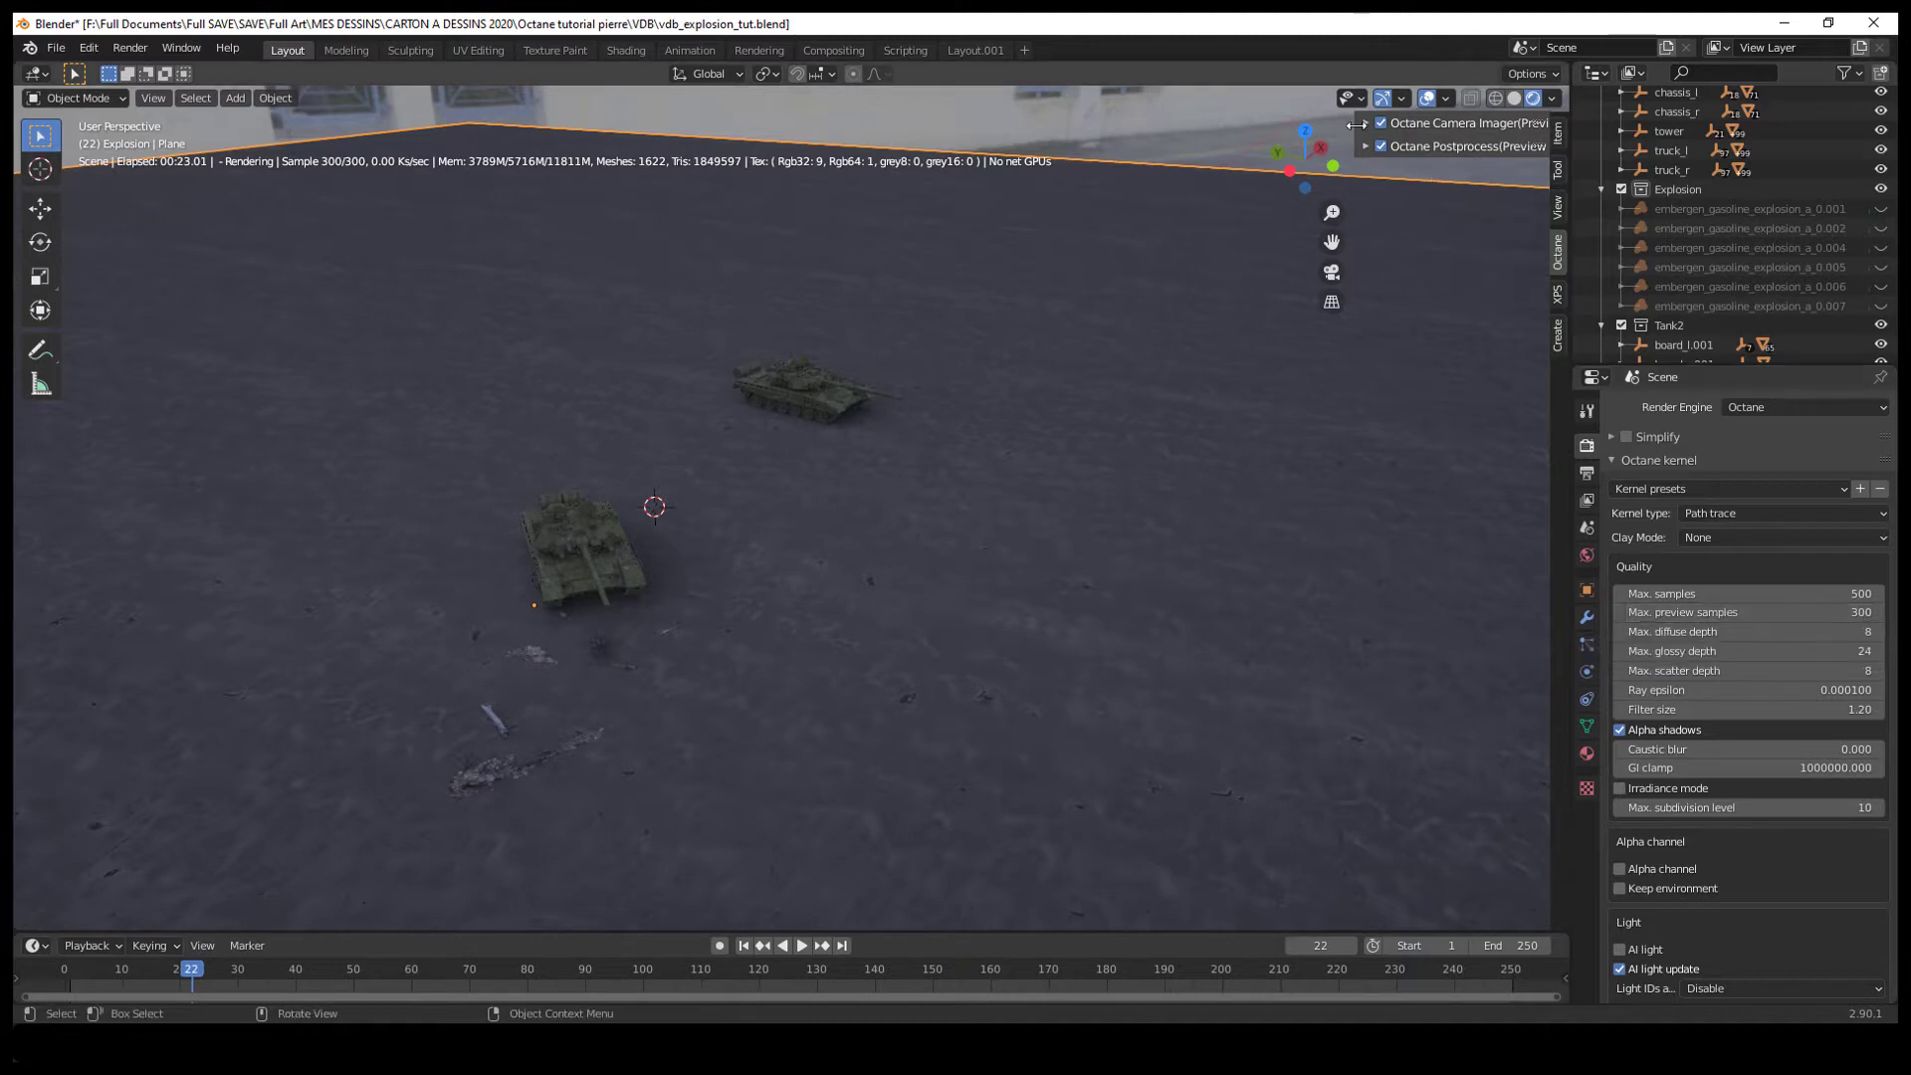
Review the Octane Camera Imager preview settings, including the denoiser options, and inspect the tank scene
{"action": "left_click", "coordinate": [1389, 122]}
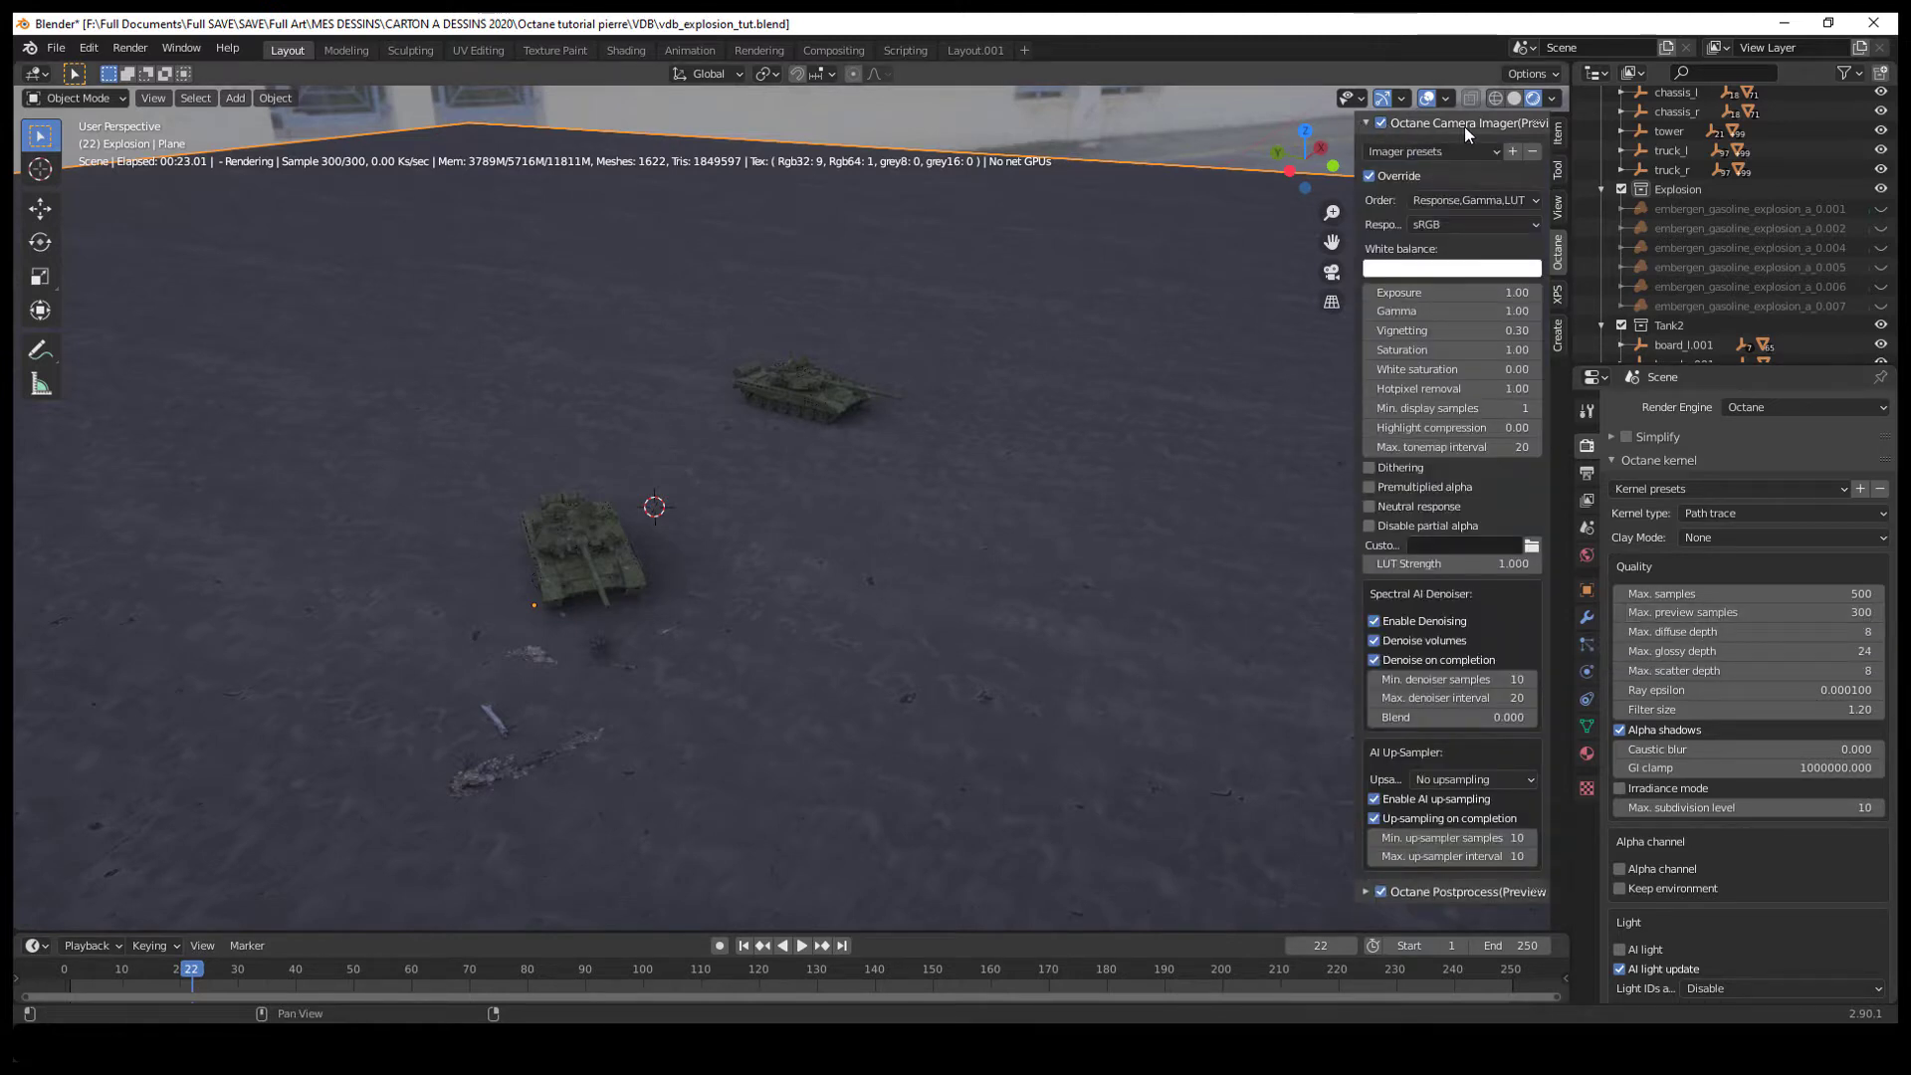
{"action": "left_click", "coordinate": [1369, 127]}
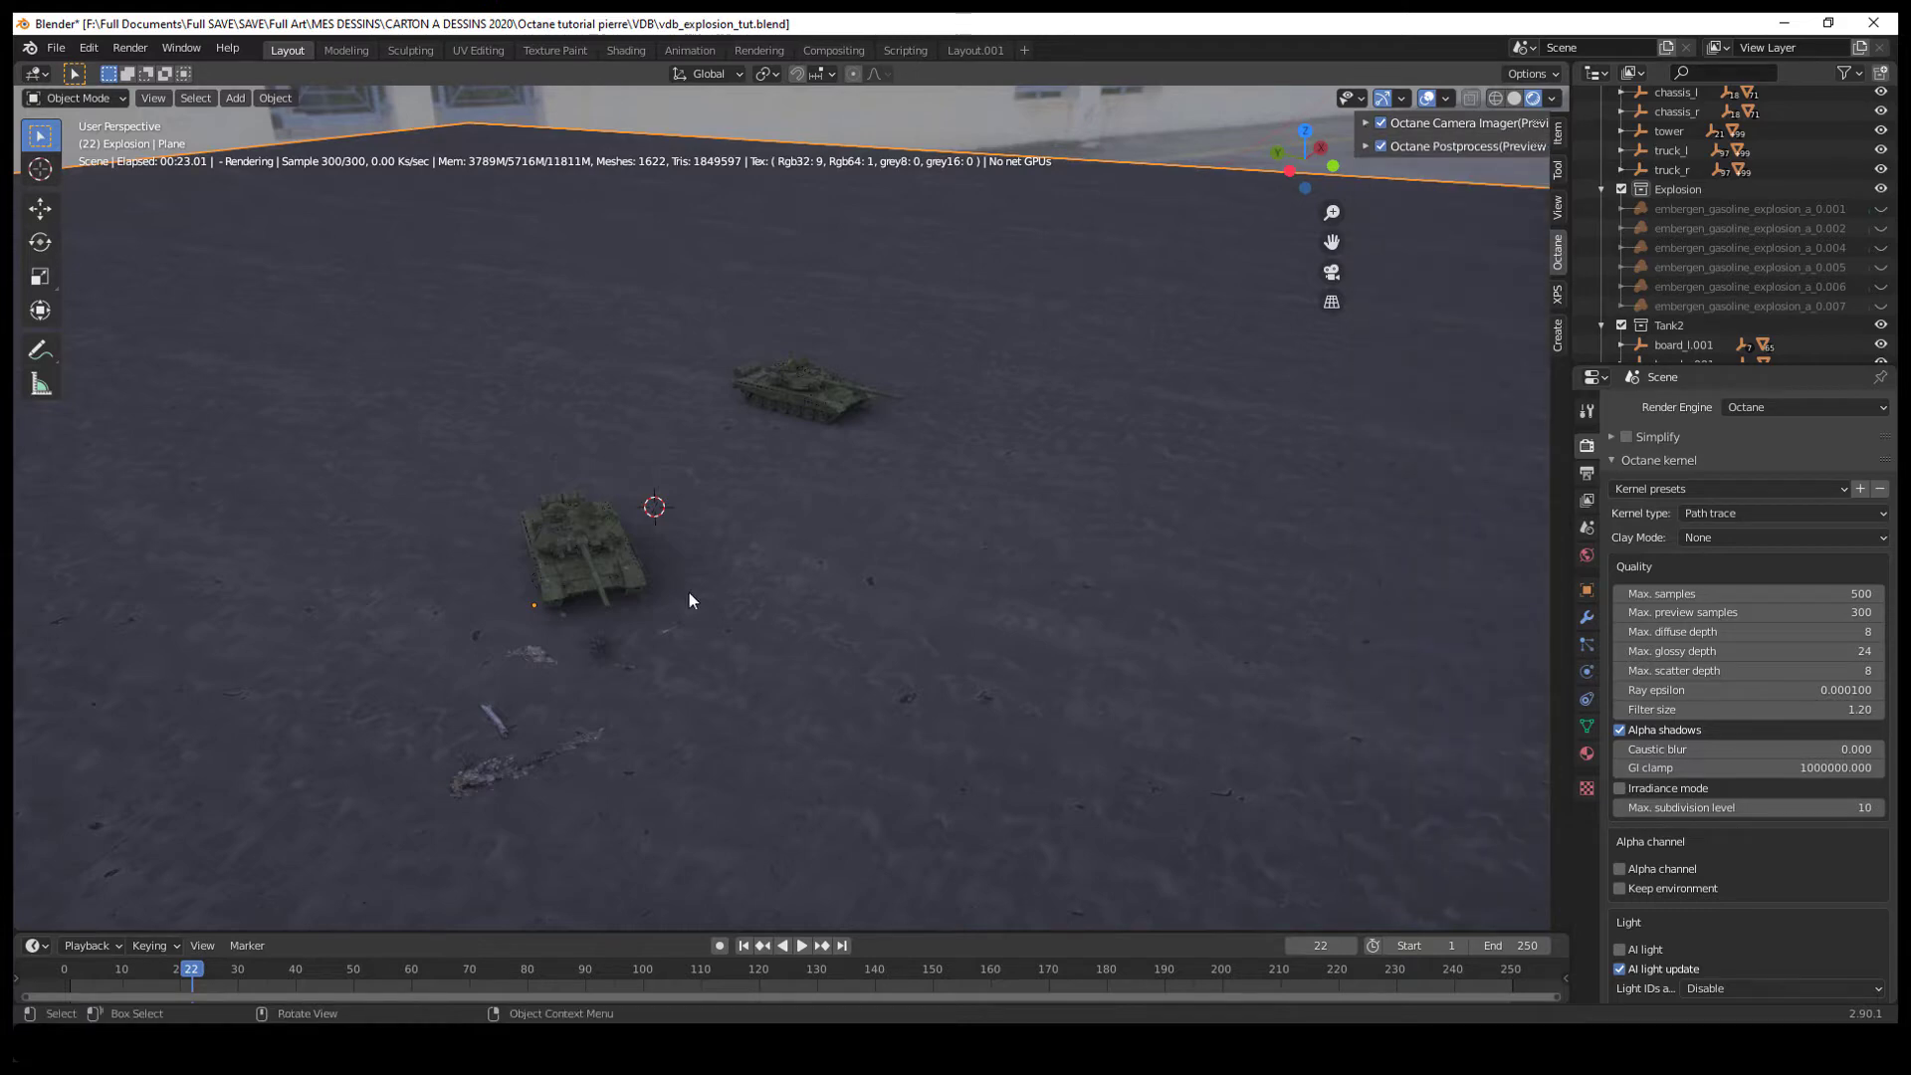
{"action": "middle_click_drag", "start_coordinate": [735, 565], "coordinate": [874, 463]}
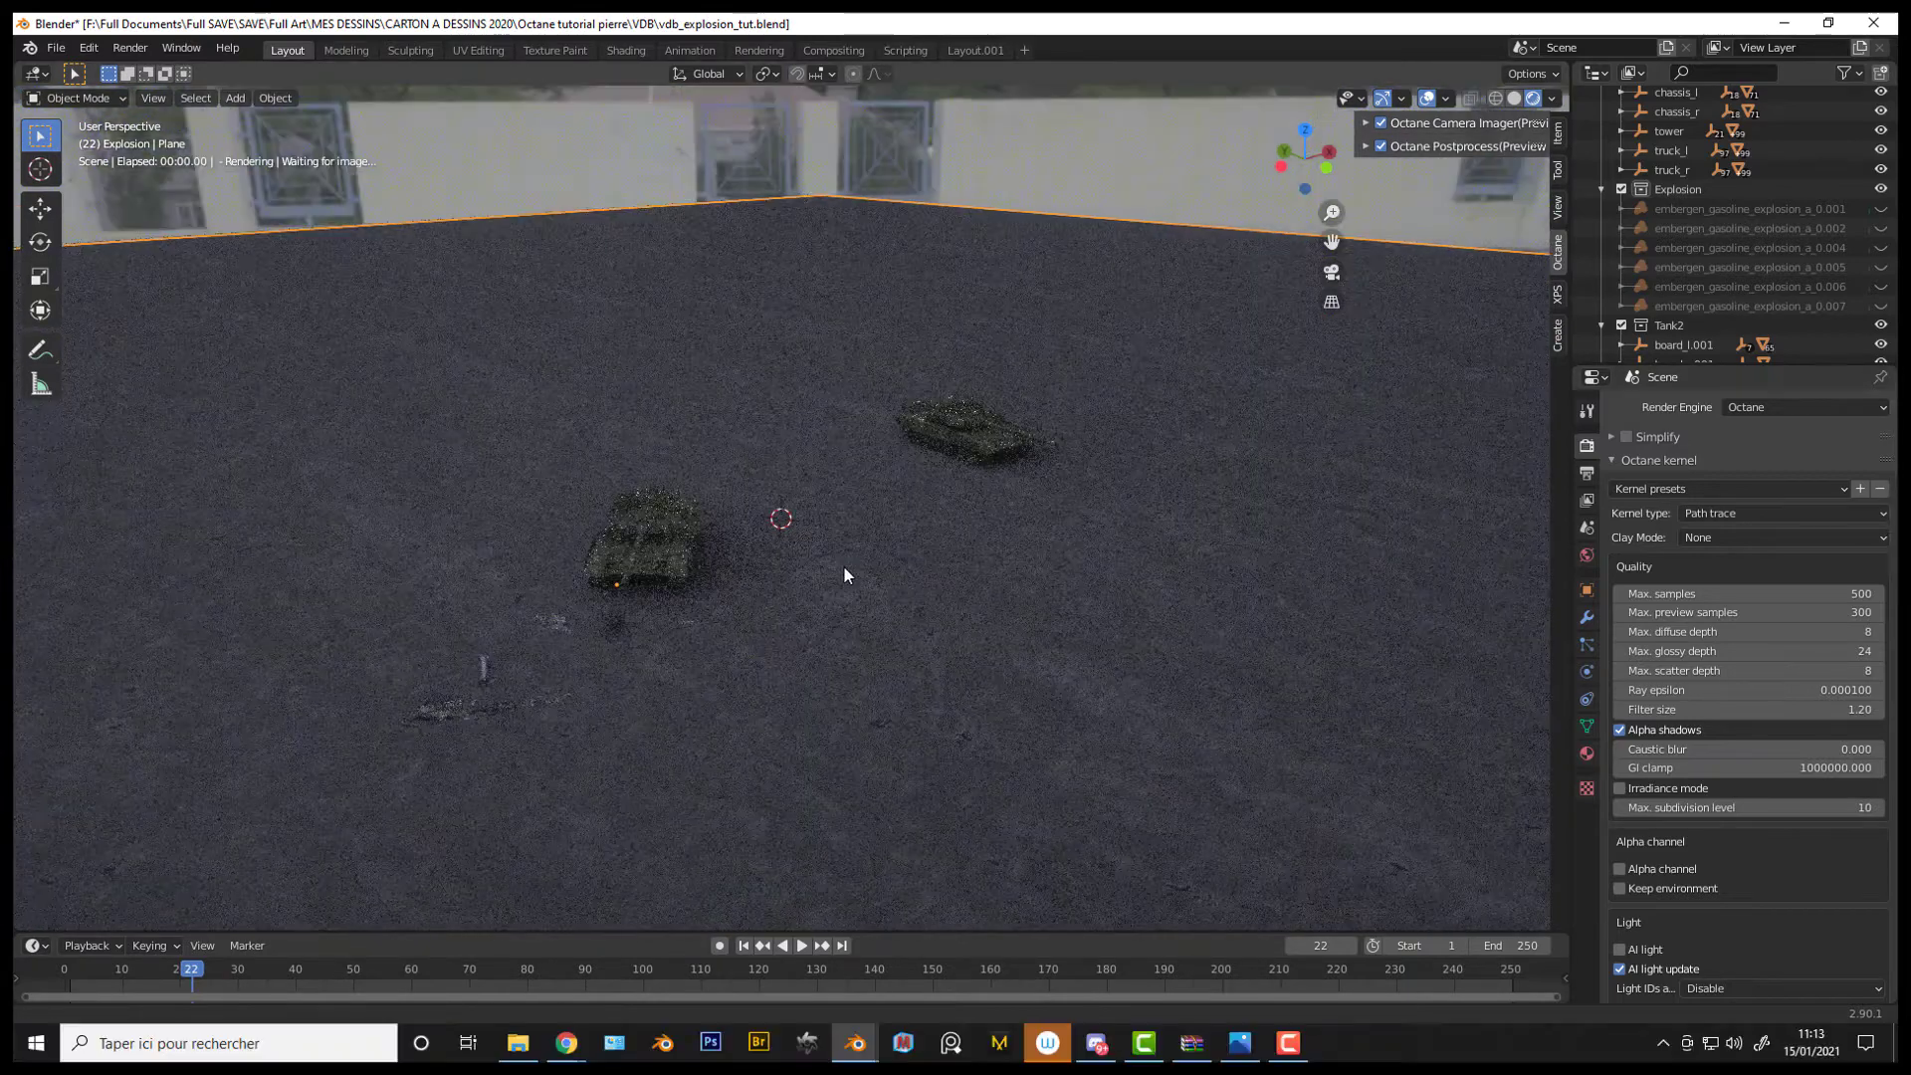
{"action": "middle_click_drag", "start_coordinate": [844, 565], "coordinate": [888, 432]}
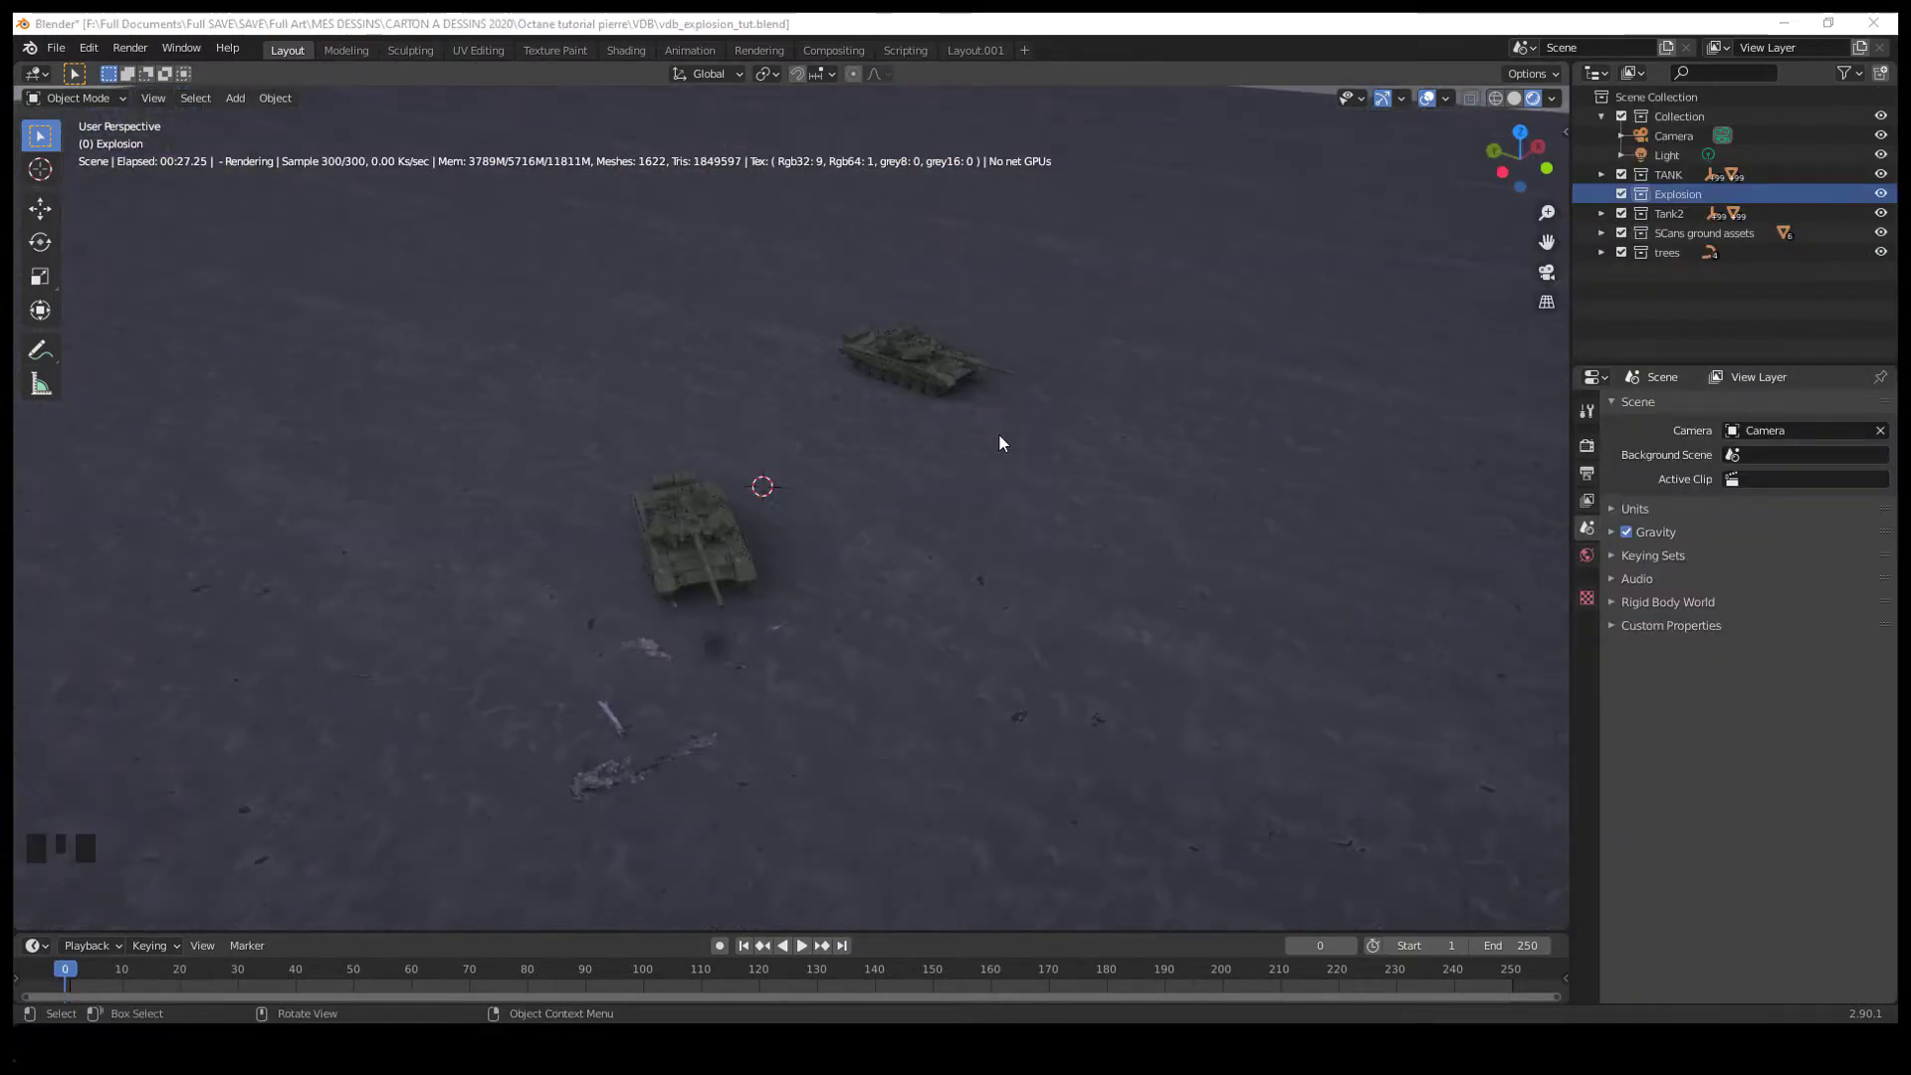
Import embergen_gasoline_explosion_a_0.vdb from the Gasoline_Explosion_01 folder as an OpenVDB volume in the Explosion collection
{"action": "middle_click_drag", "start_coordinate": [999, 433], "coordinate": [954, 510]}
{"action": "key", "text": "shift+a"}
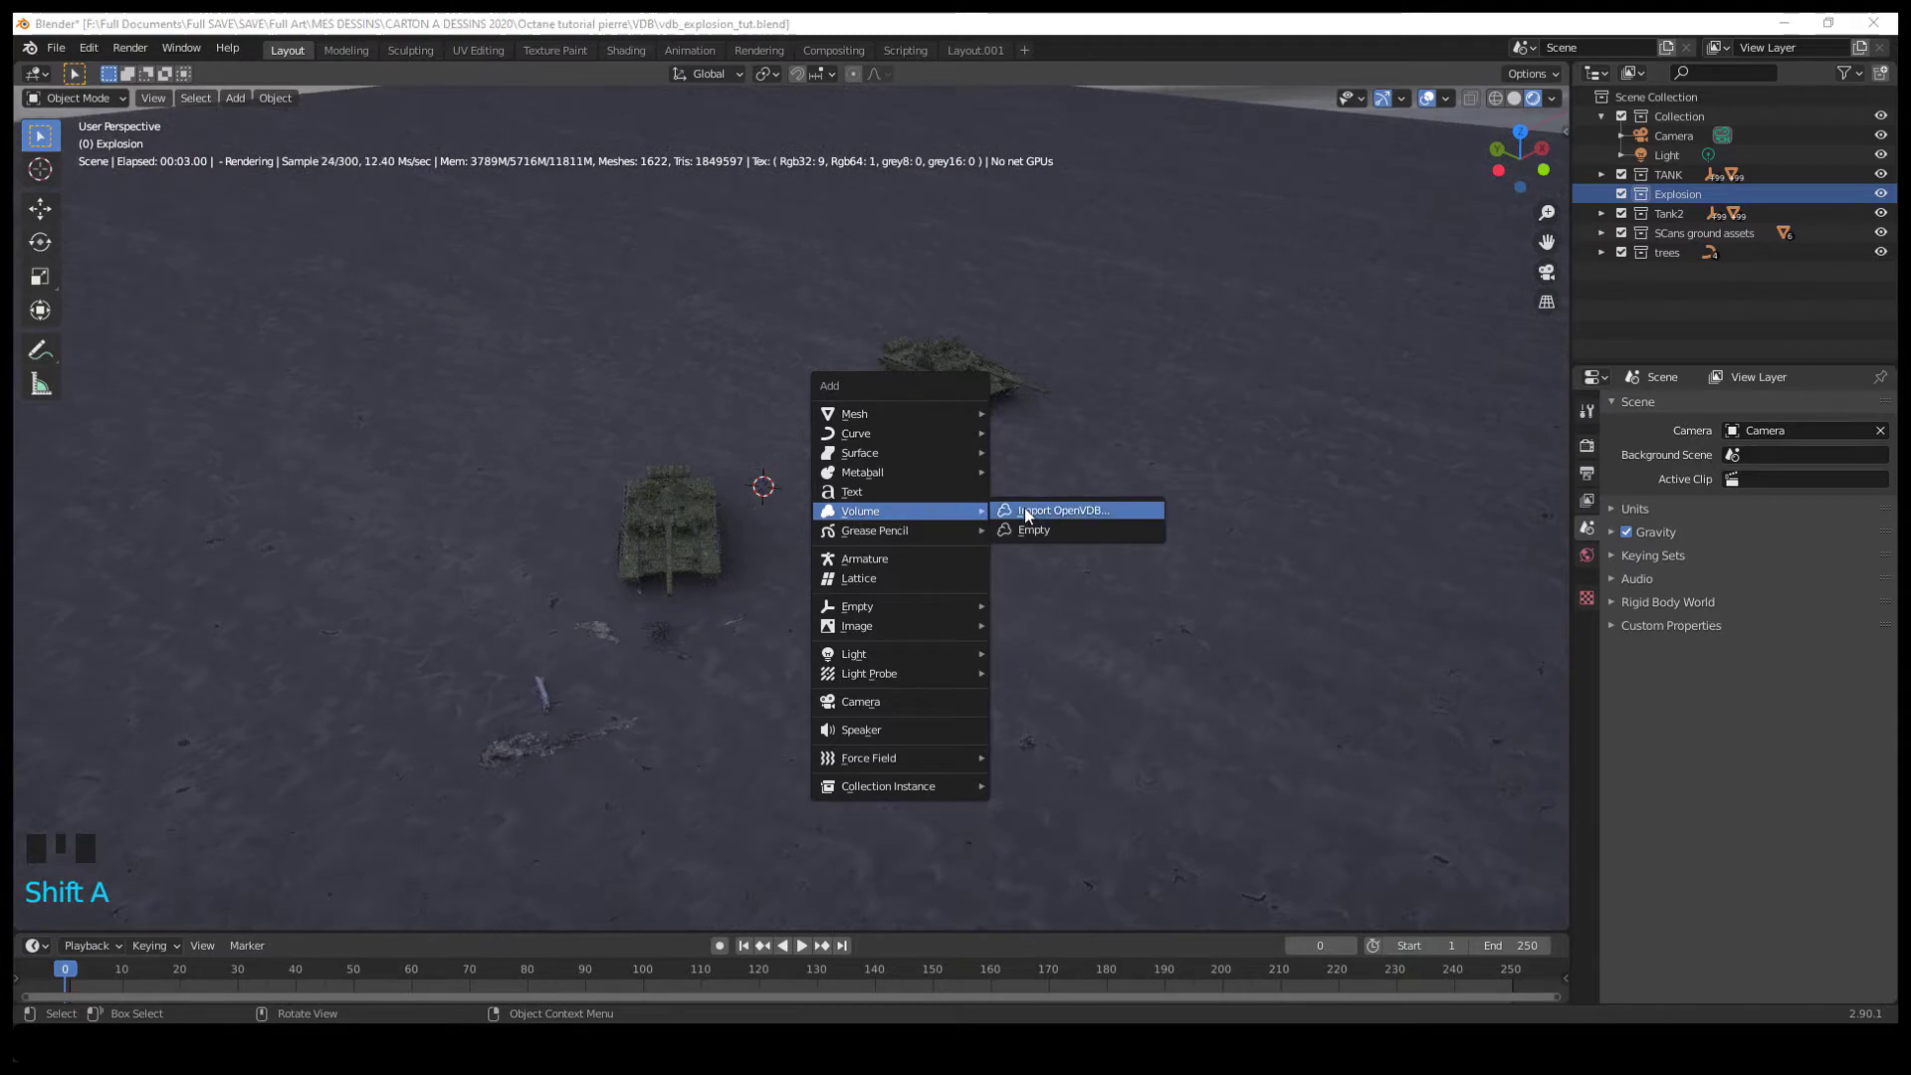
{"action": "left_click", "coordinate": [1025, 510]}
{"action": "double_click", "coordinate": [782, 433]}
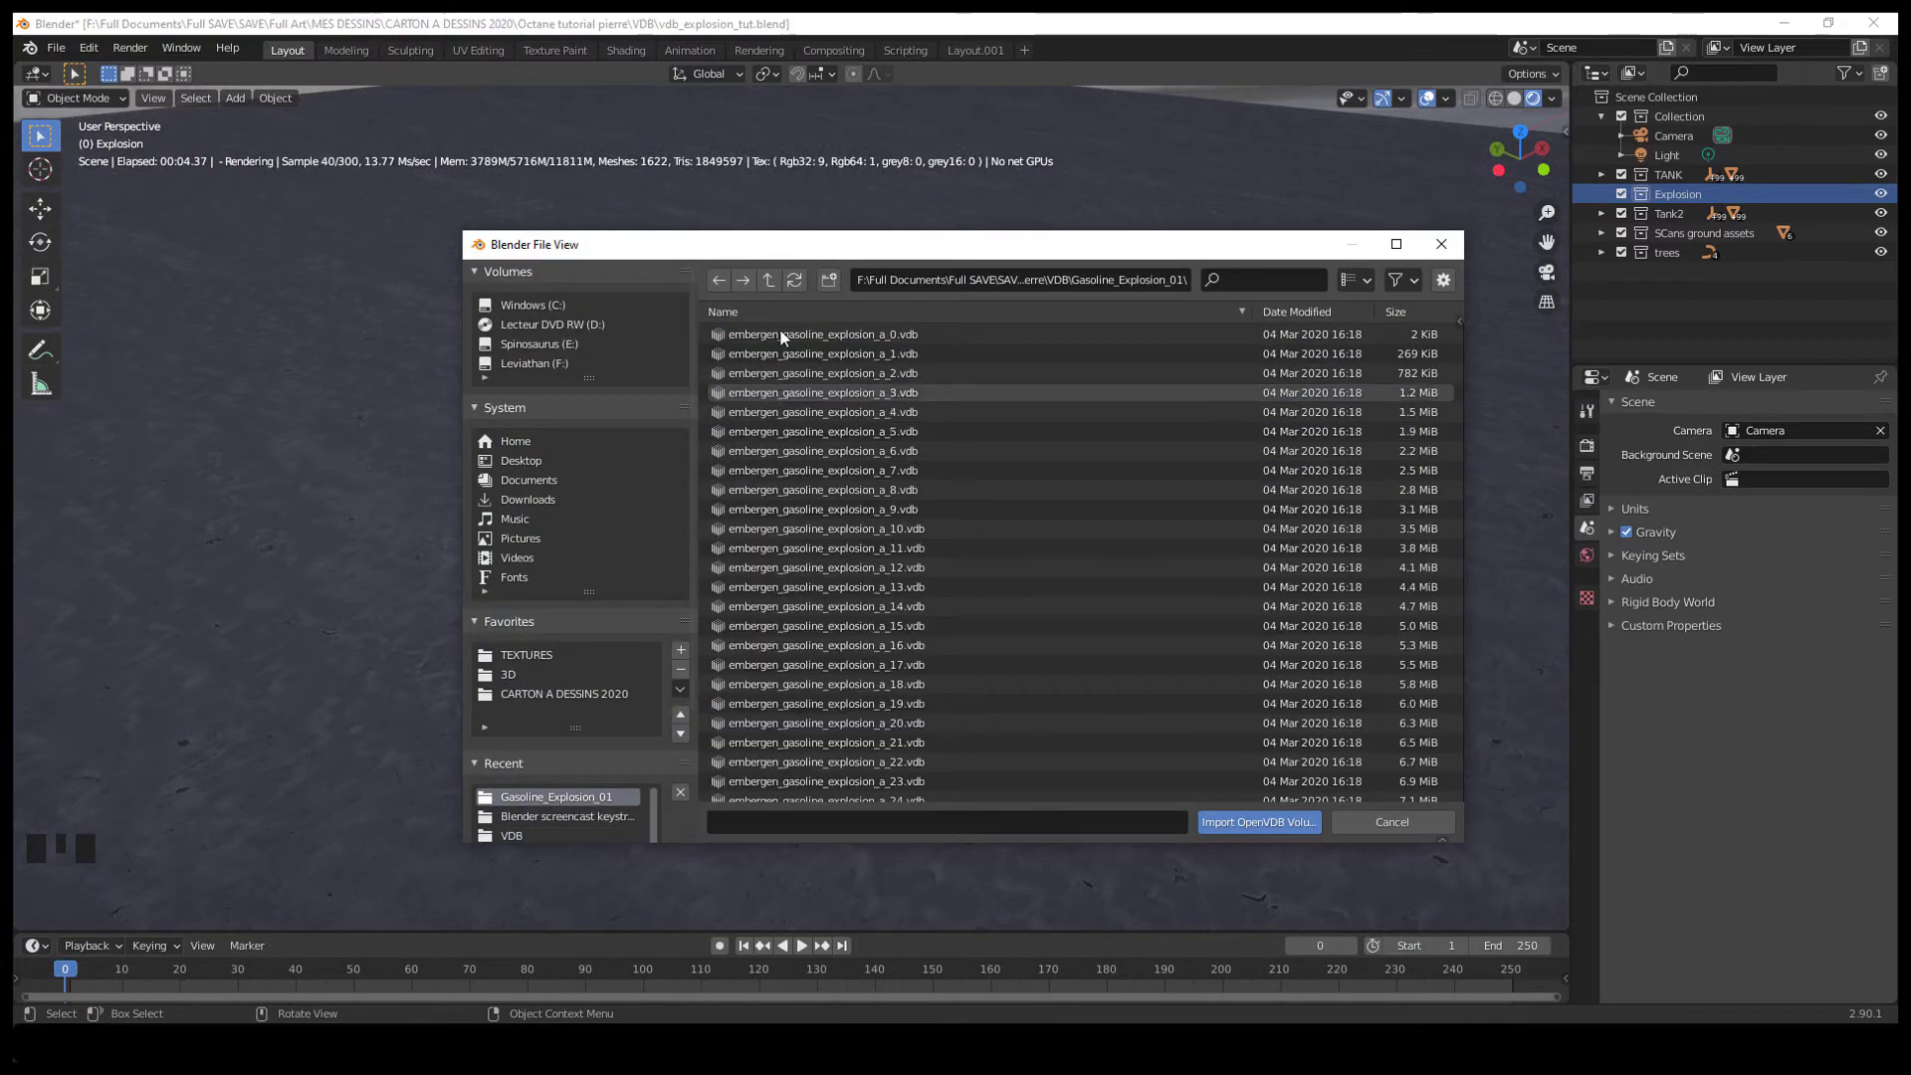
{"action": "left_click", "coordinate": [780, 334]}
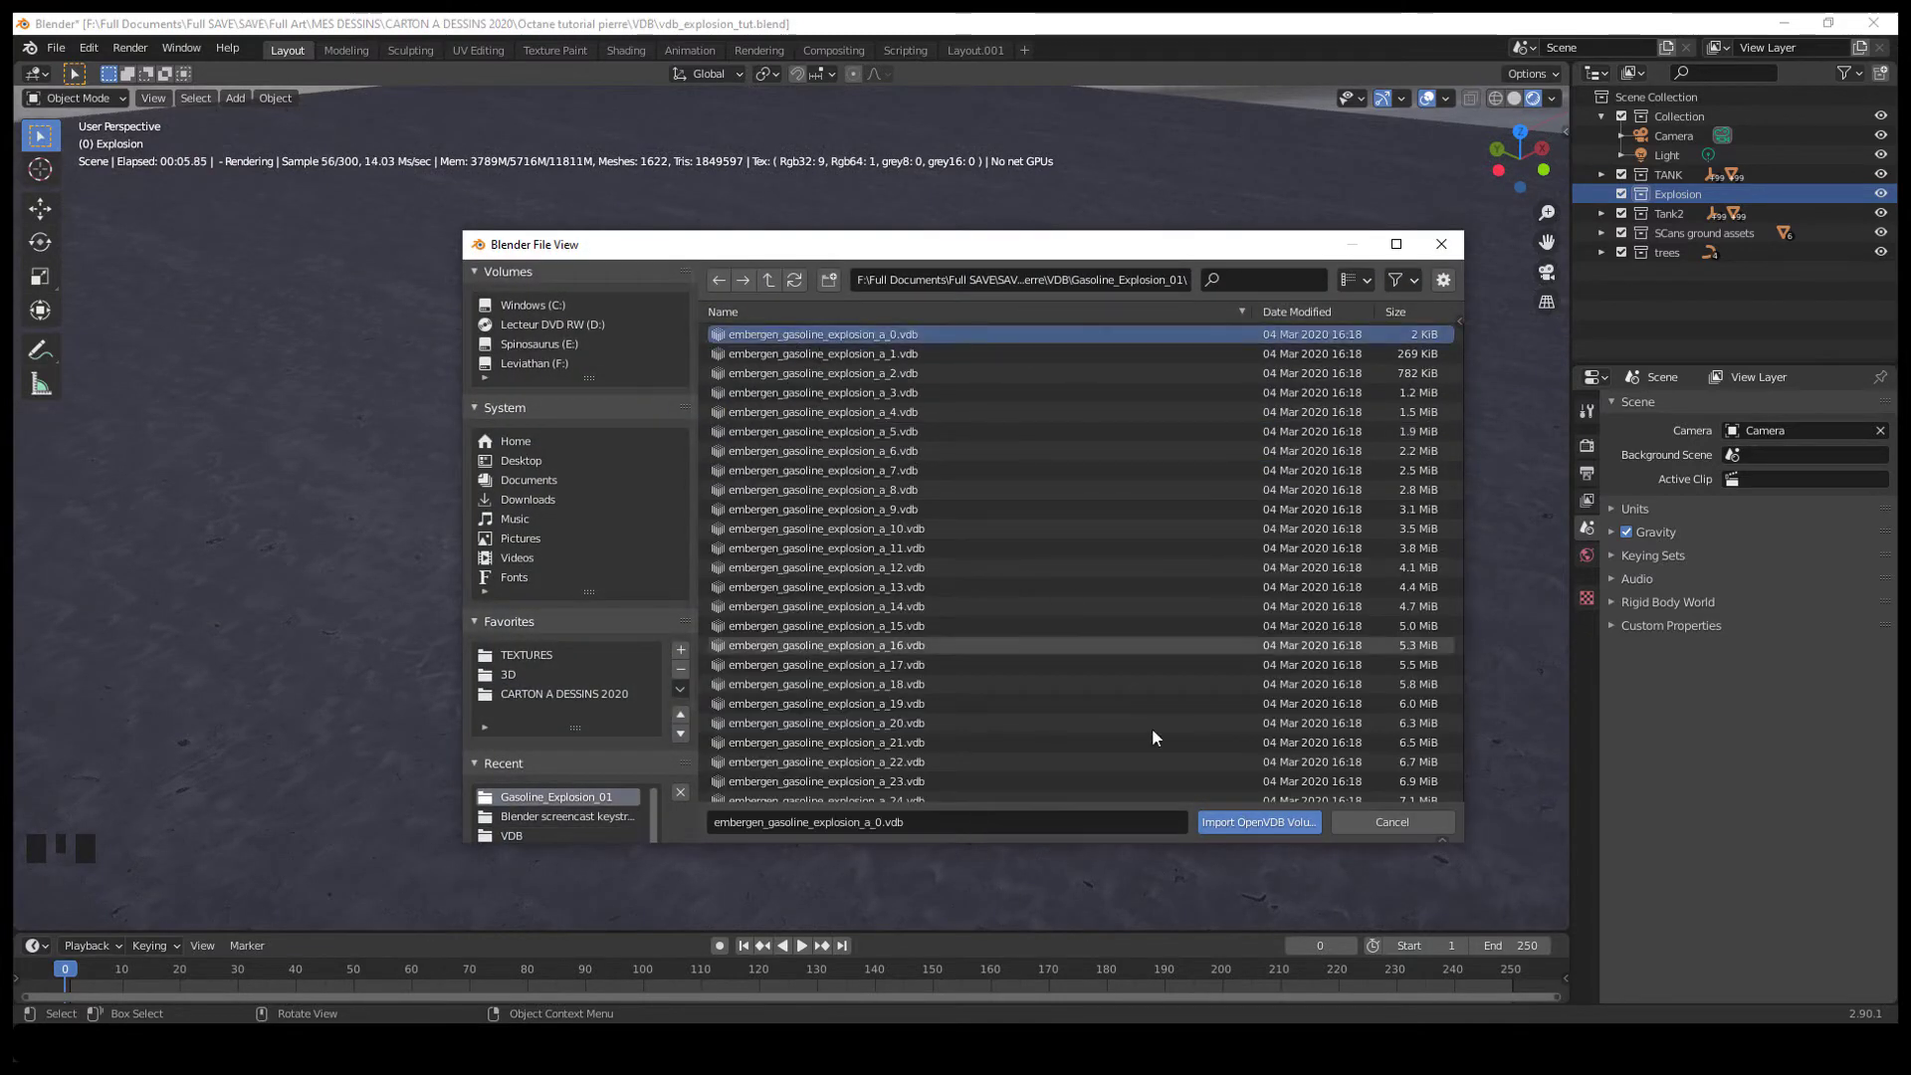
{"action": "left_click", "coordinate": [1261, 821]}
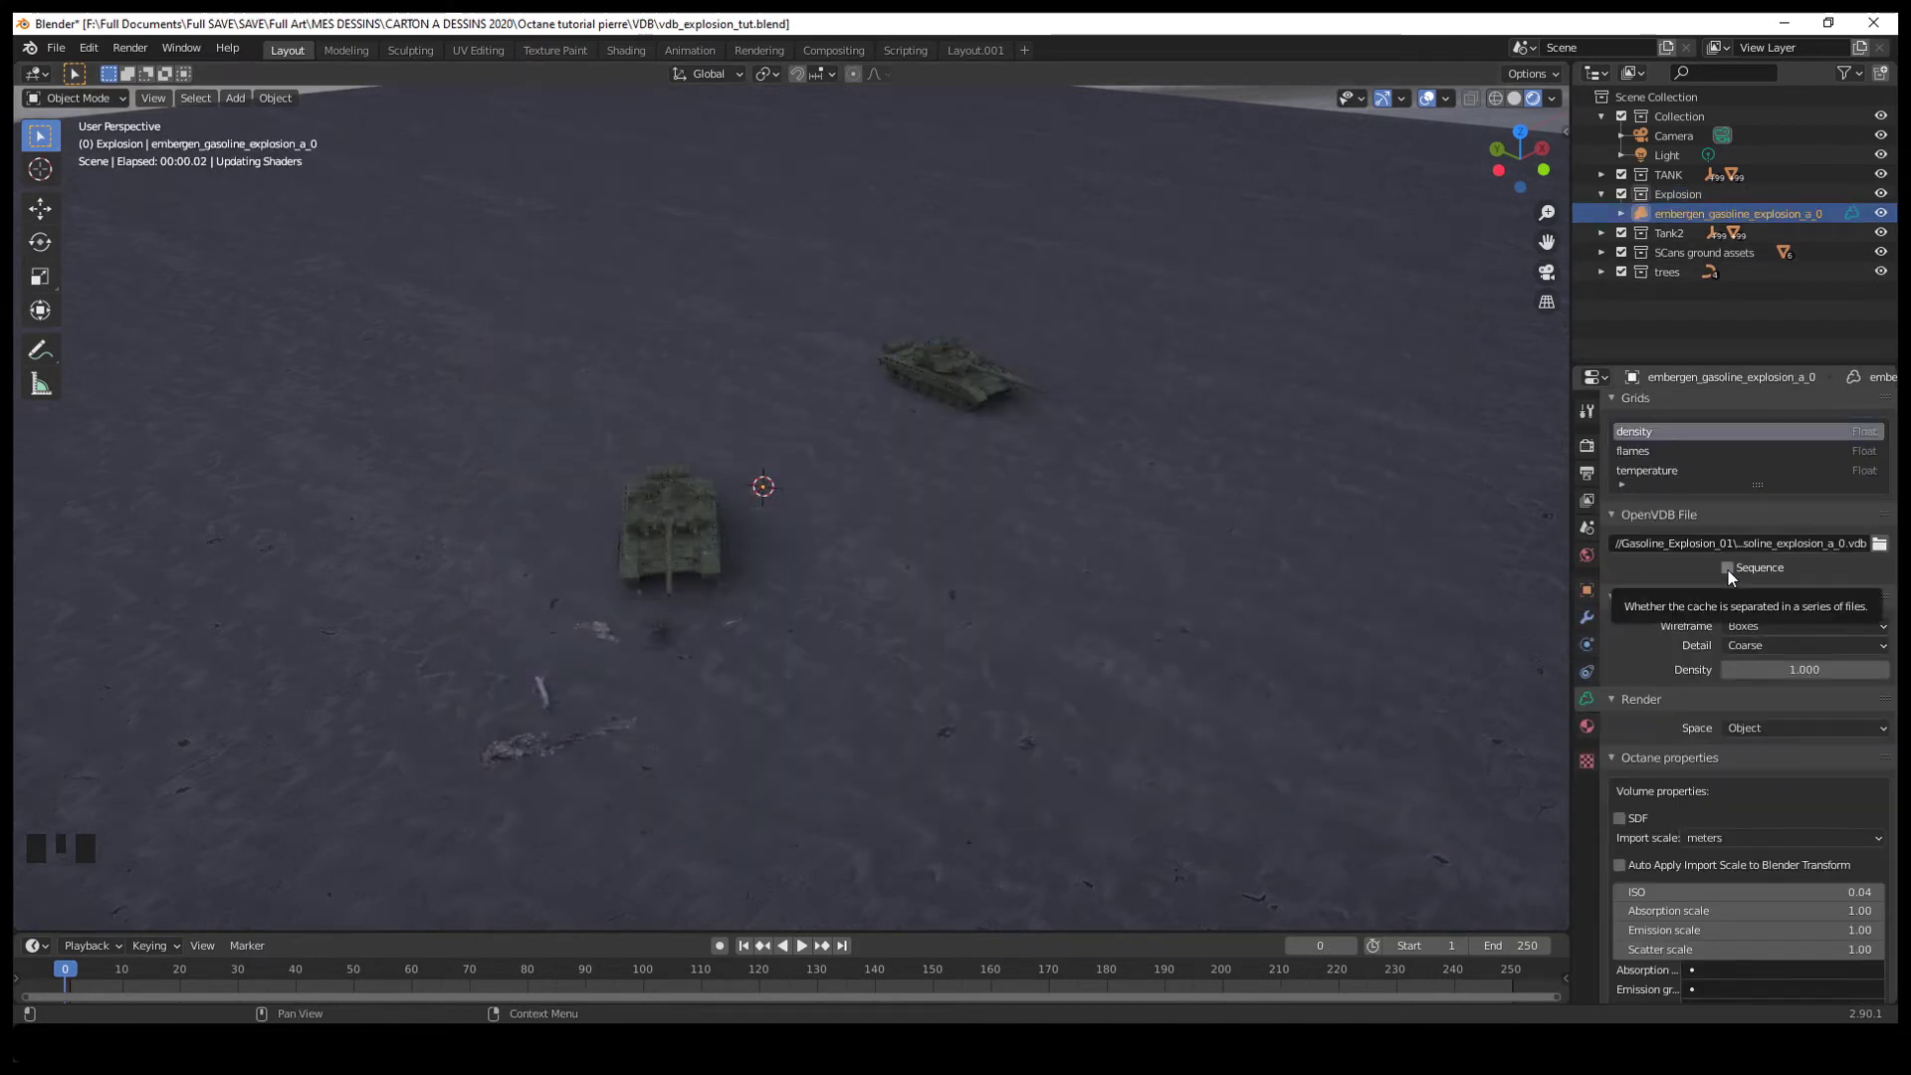
Make the explosion volume an OpenVDB sequence and set its length to 131 frames
{"action": "left_click", "coordinate": [1728, 568]}
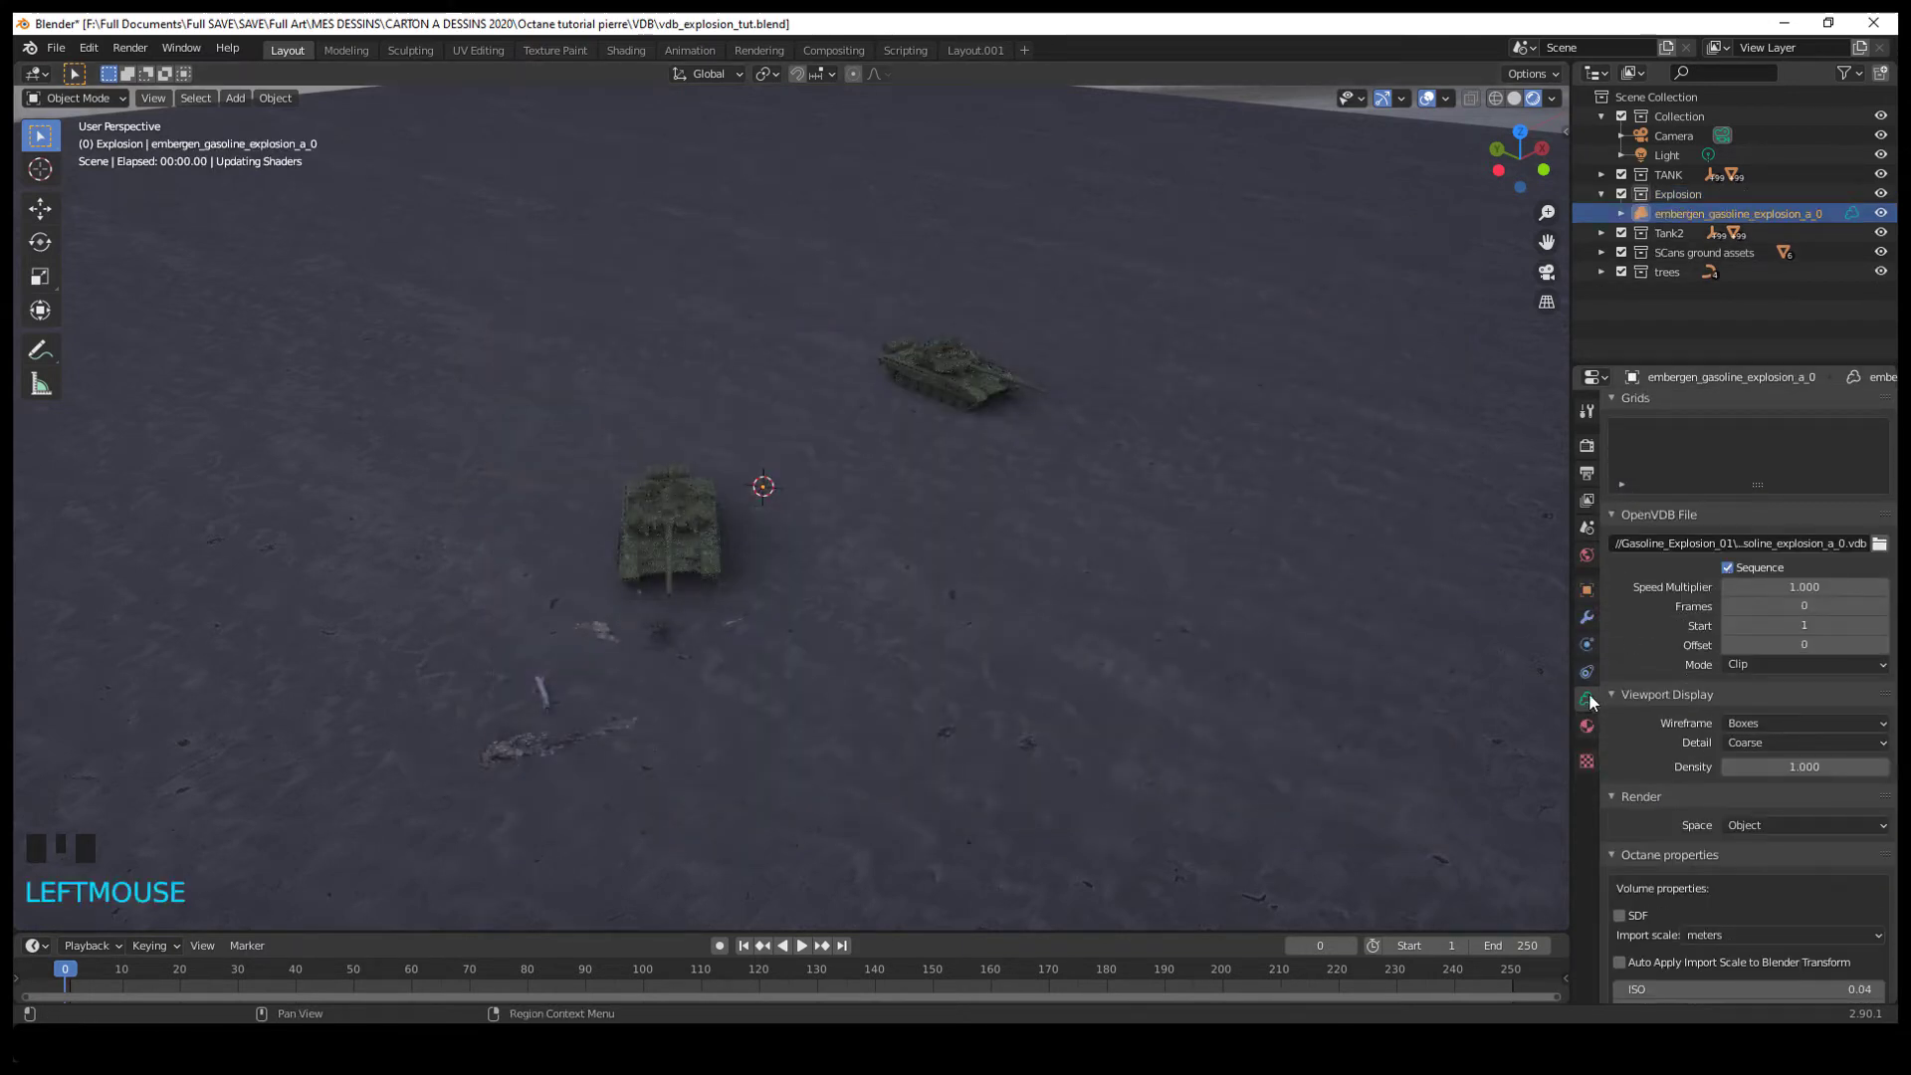
{"action": "left_click", "coordinate": [1787, 605]}
{"action": "type", "text": "131"}
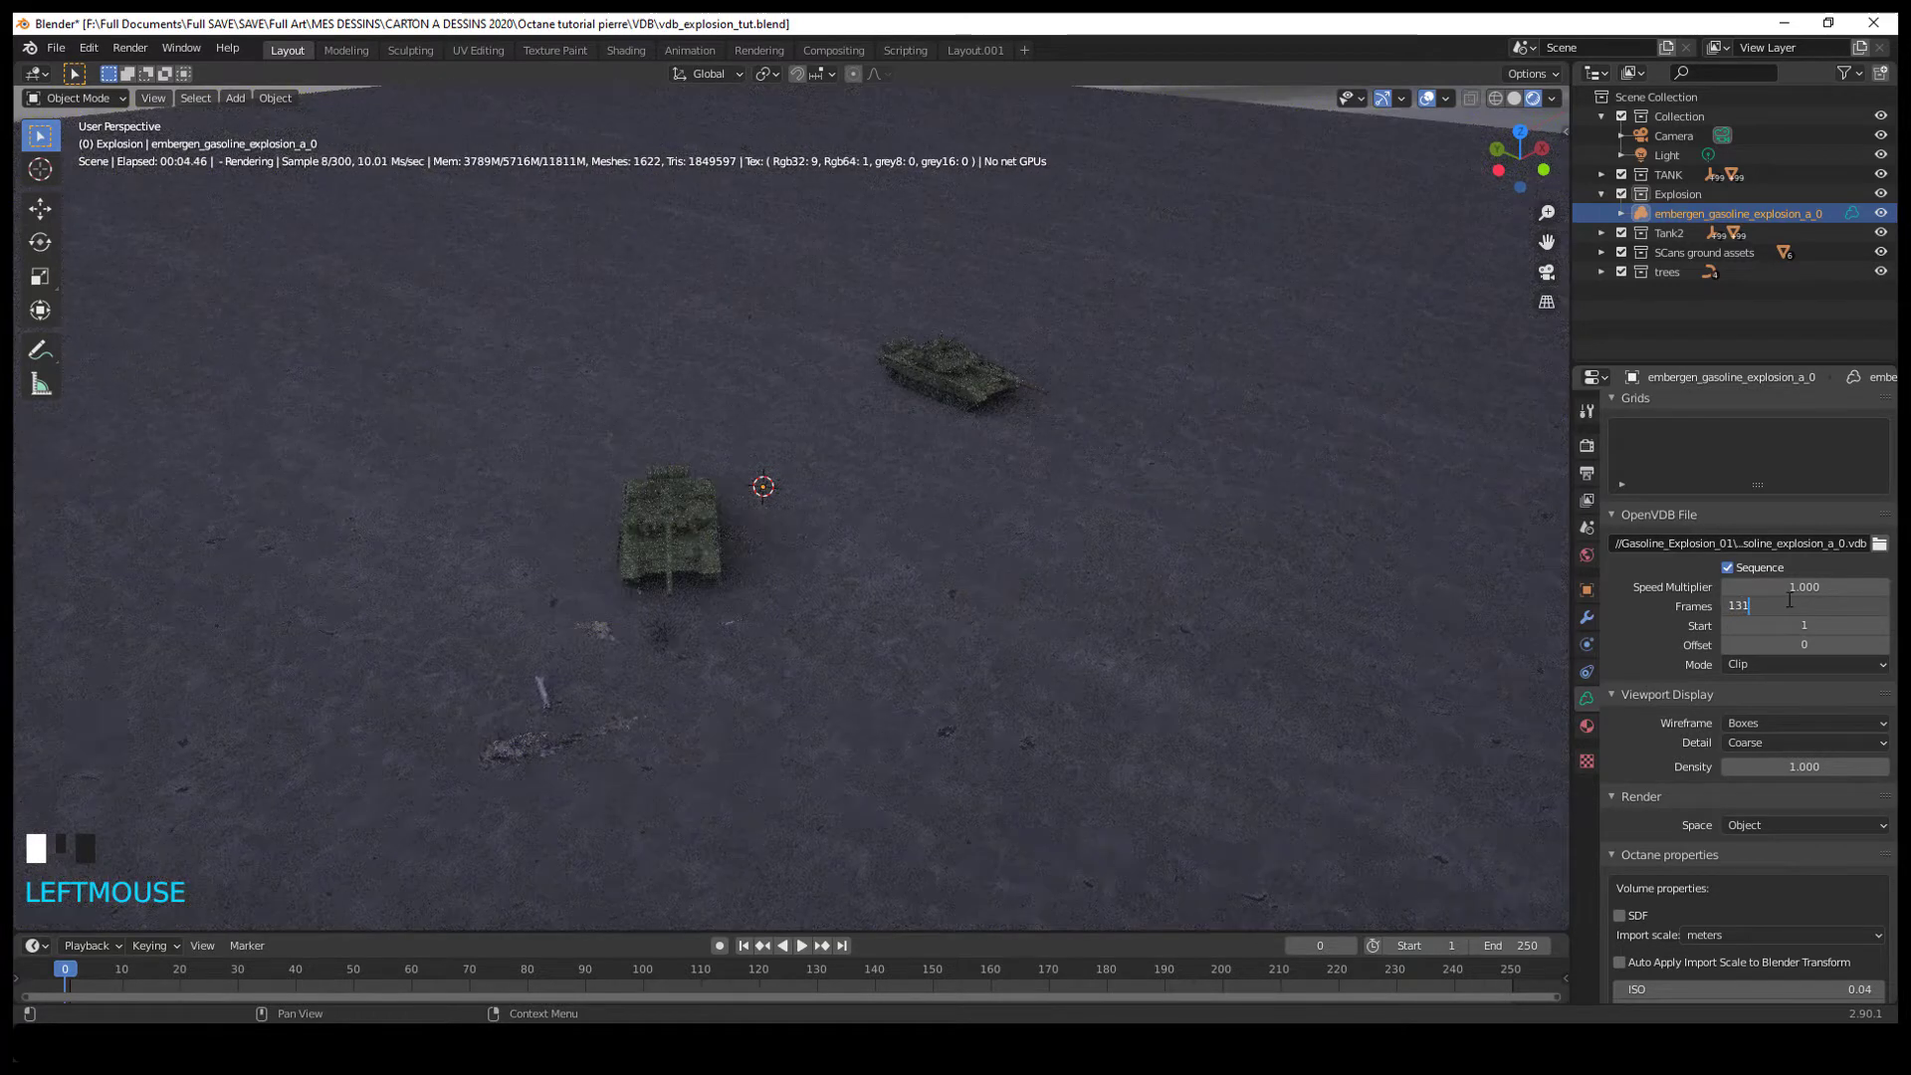
{"action": "key", "text": "Return"}
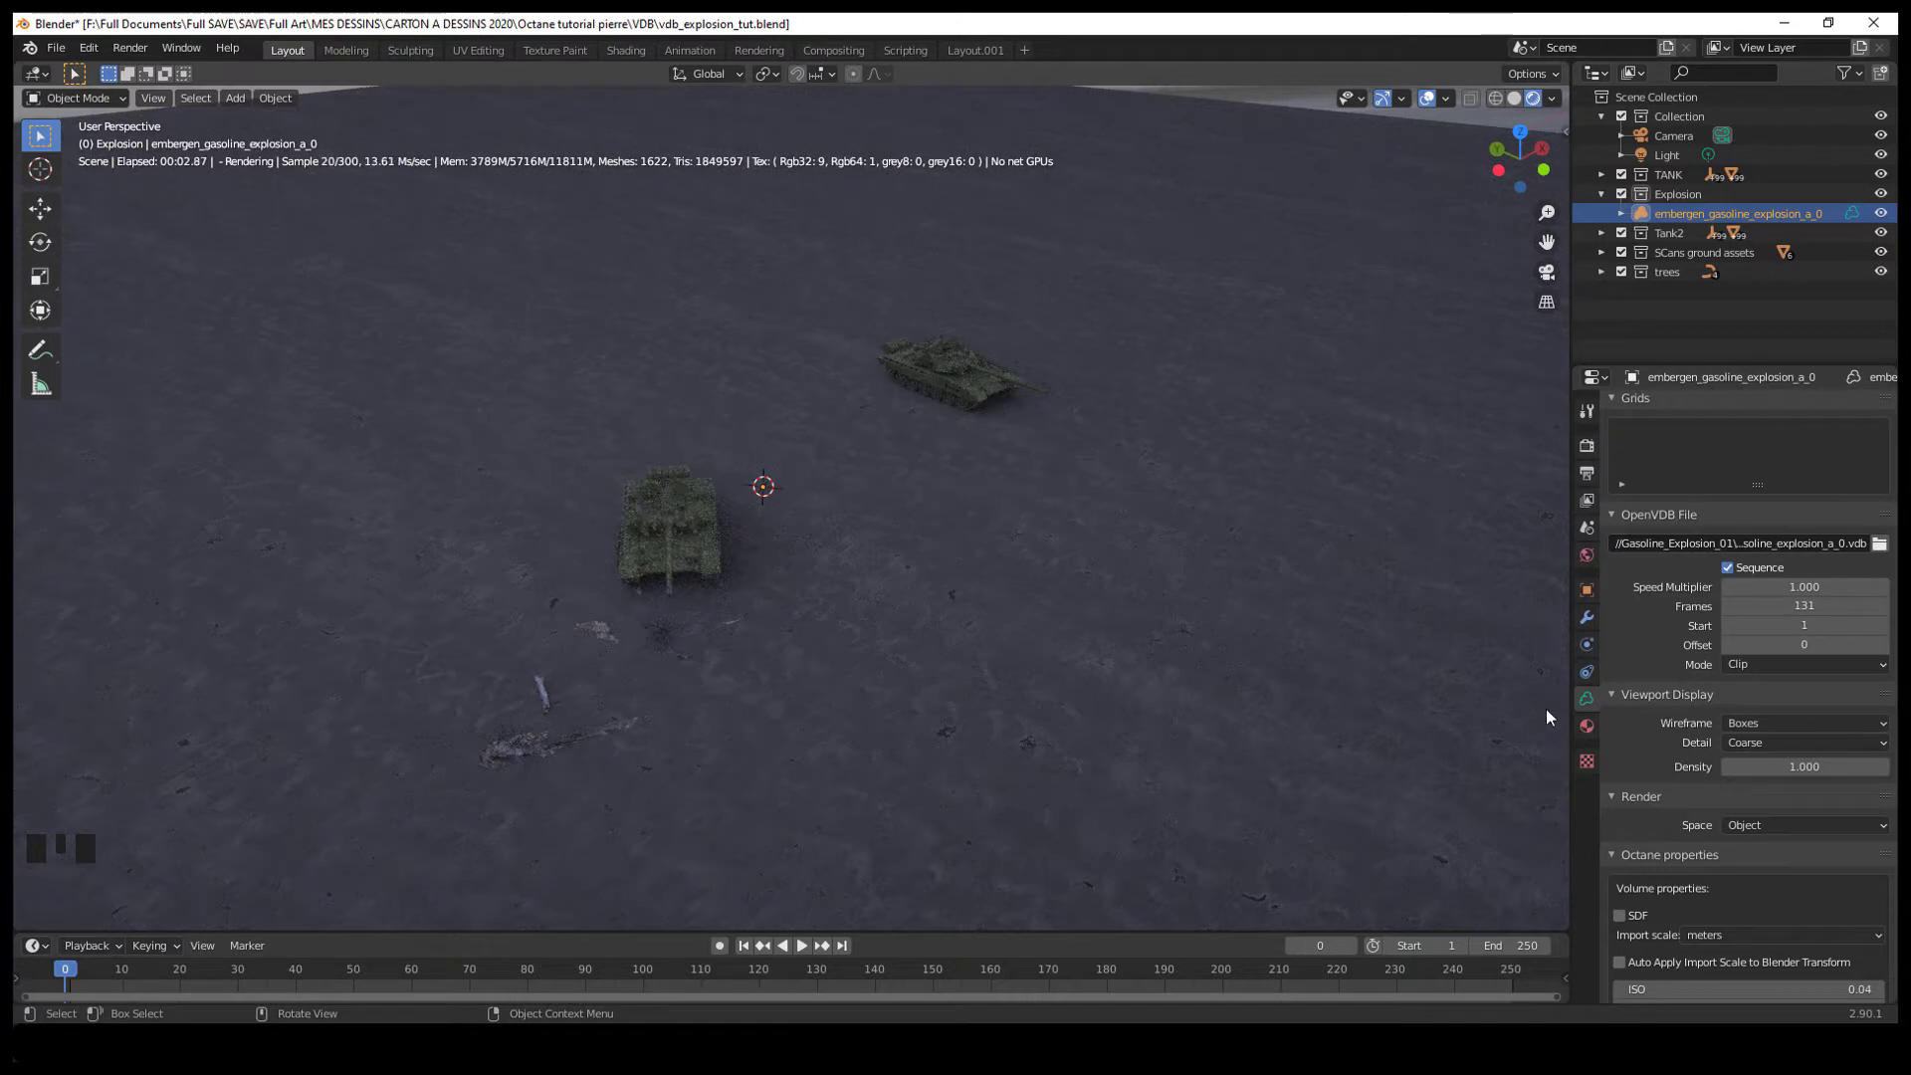
Move the timeline to frame 28 and inspect the explosion volume from below the ground plane
{"action": "scroll", "coordinate": [727, 653], "scroll_direction": "down", "scroll_amount": 5}
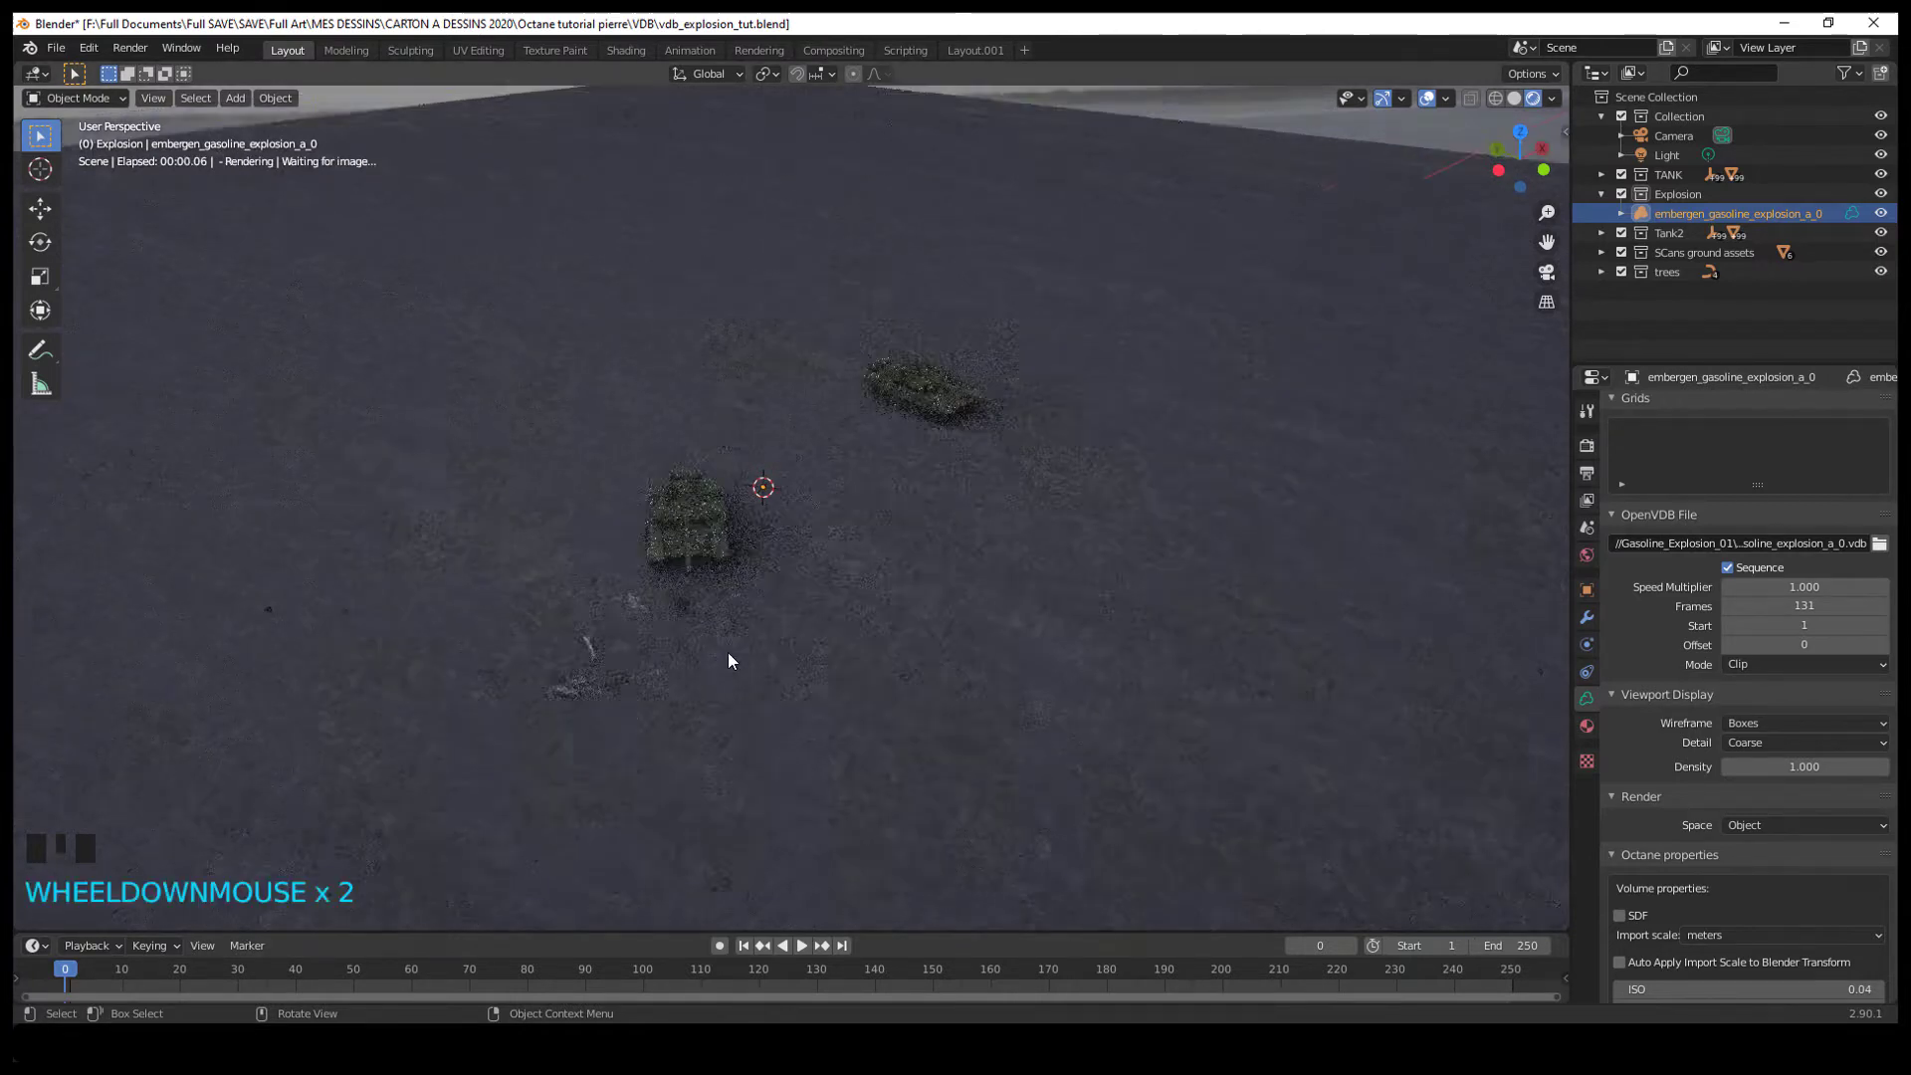
{"action": "middle_click_drag", "start_coordinate": [757, 695], "coordinate": [803, 627]}
{"action": "scroll", "coordinate": [803, 631], "scroll_direction": "down", "scroll_amount": 2}
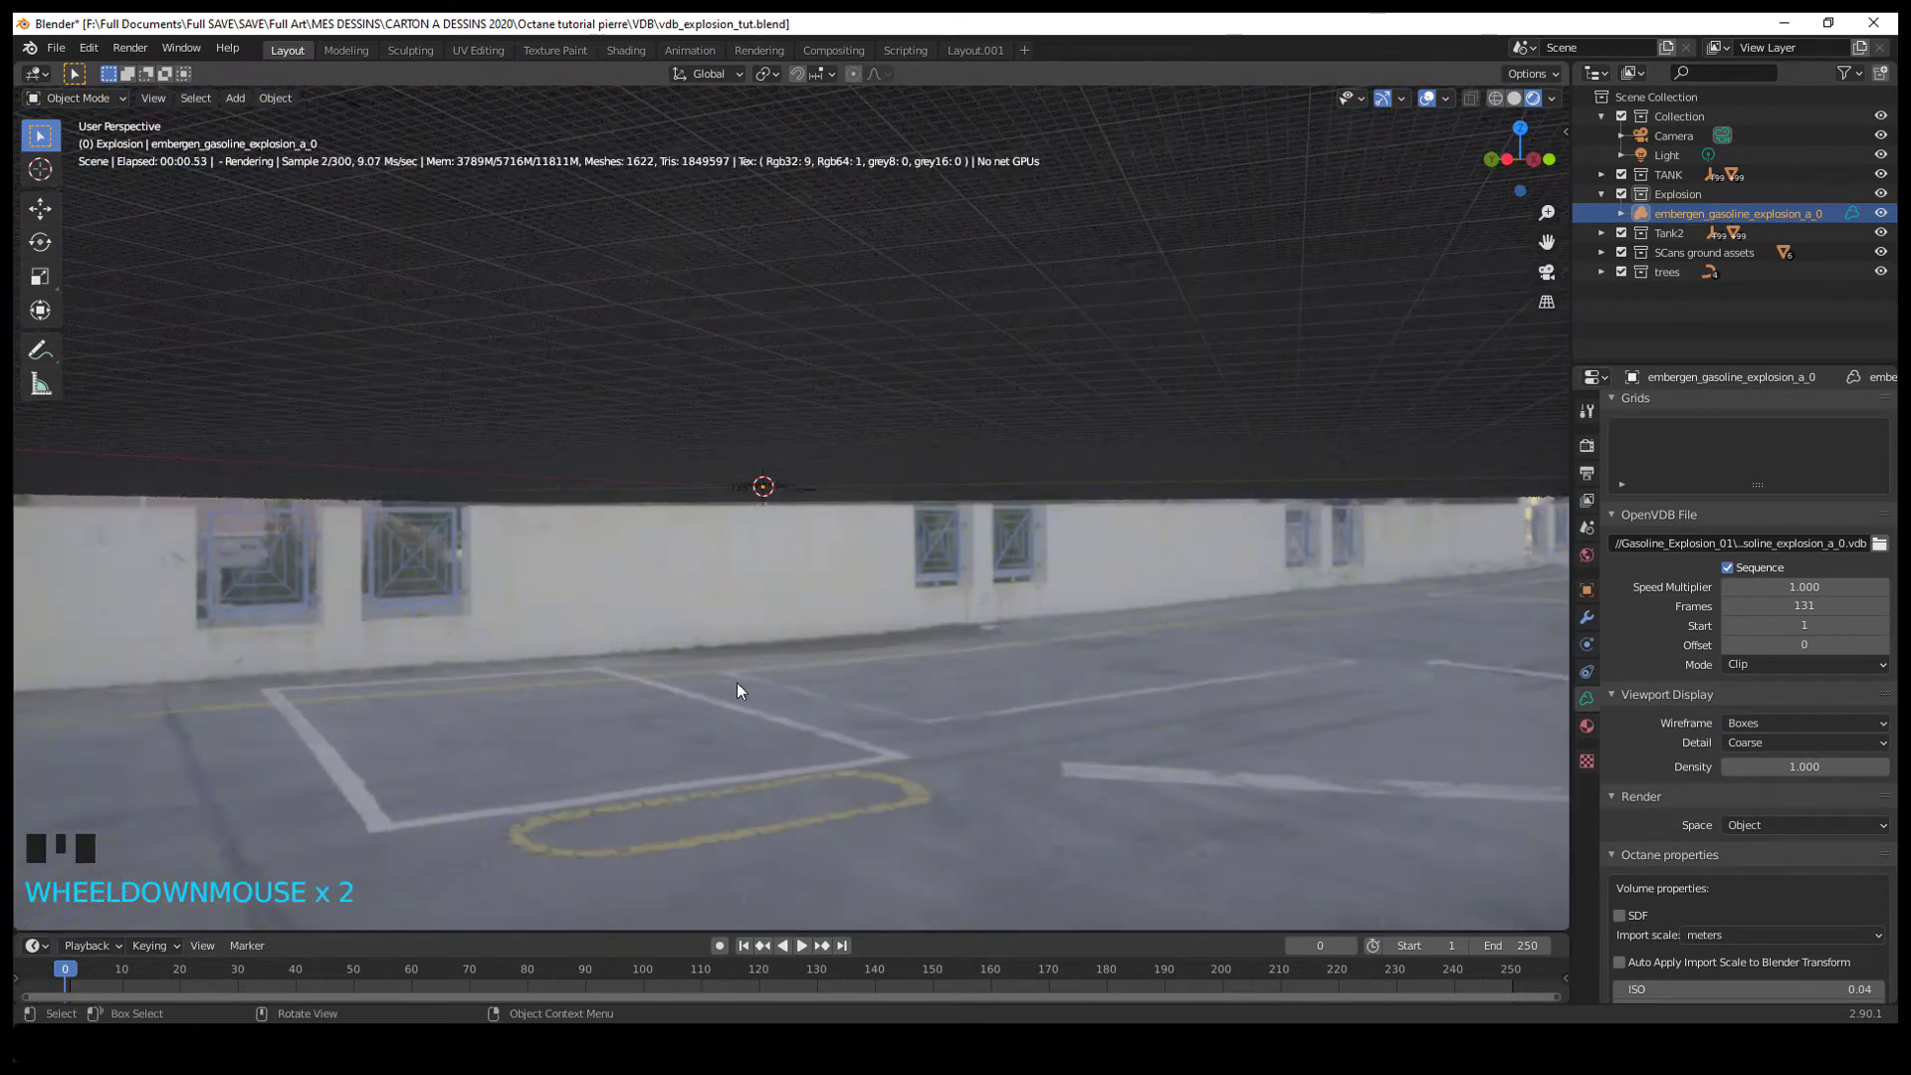
{"action": "left_click", "coordinate": [139, 971]}
{"action": "left_click_drag", "start_coordinate": [160, 974], "coordinate": [227, 980]}
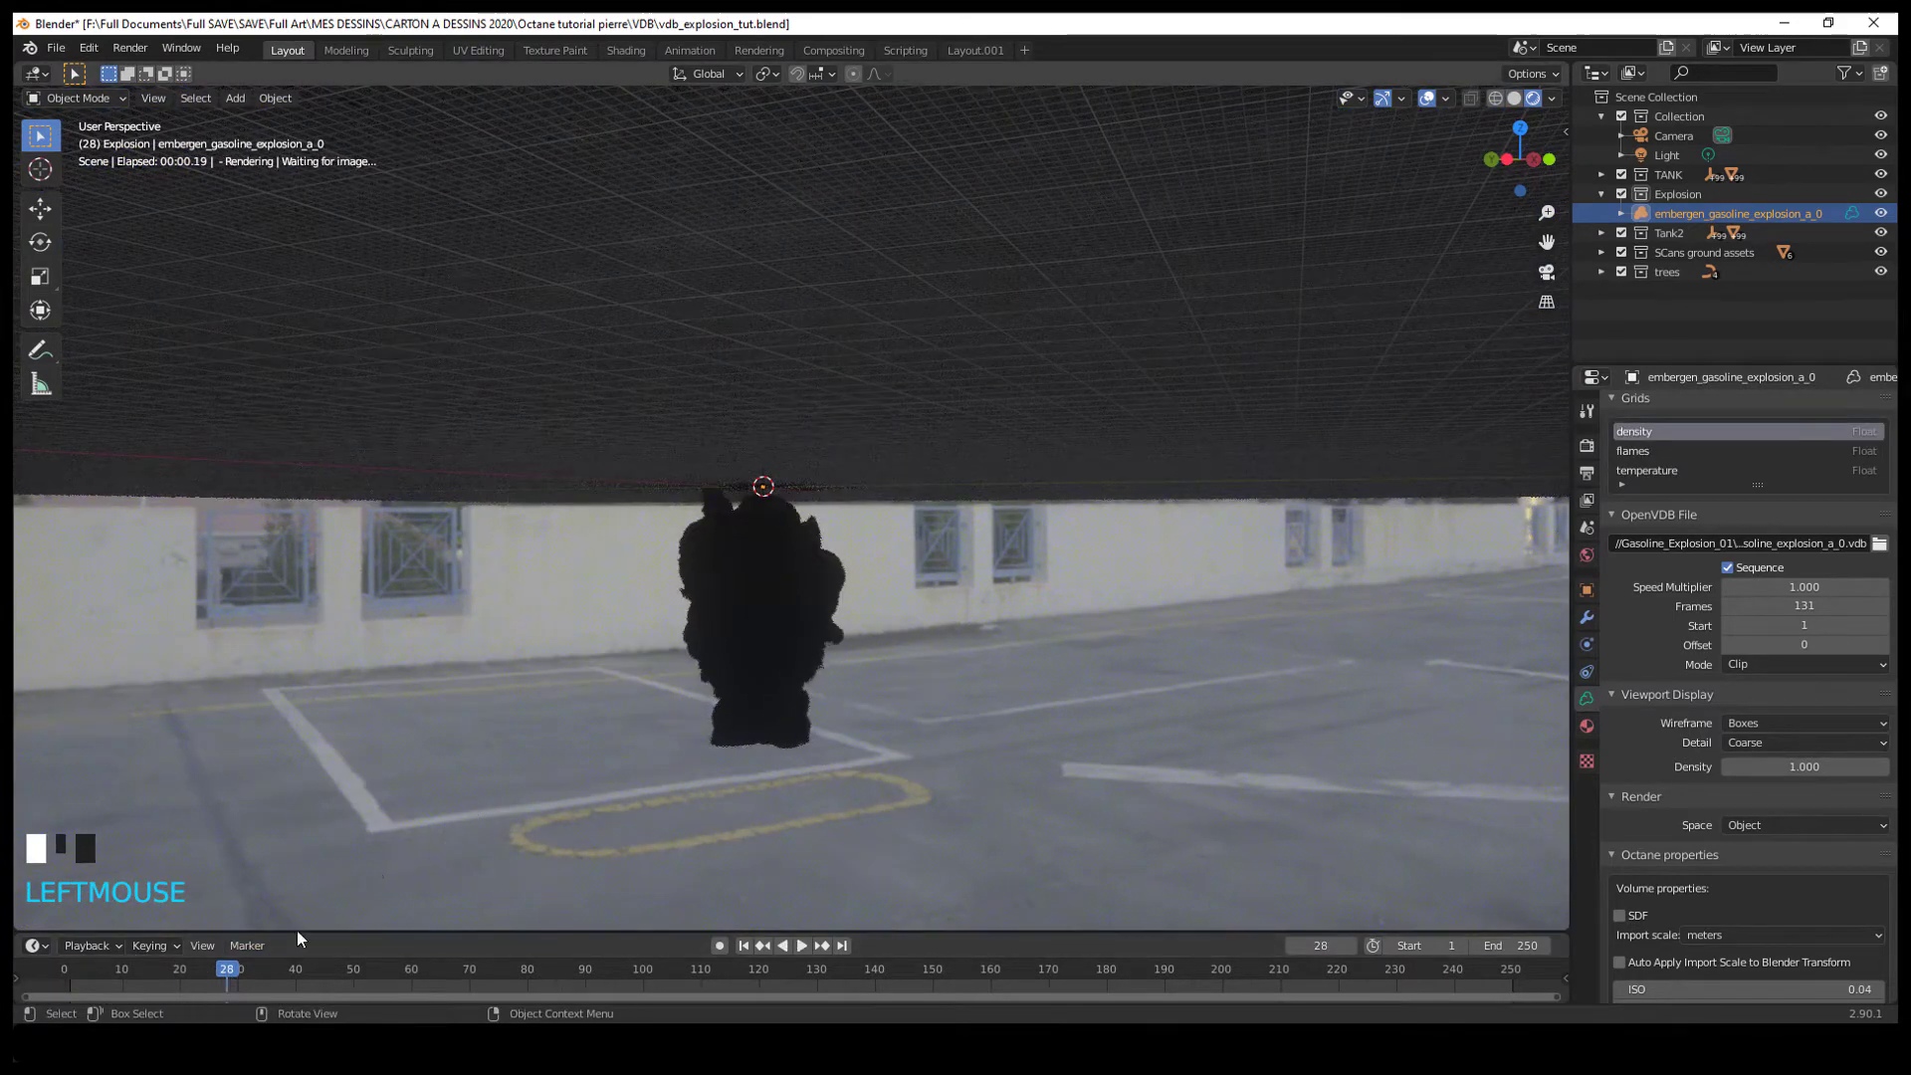
{"action": "middle_click_drag", "start_coordinate": [848, 582], "coordinate": [1306, 708]}
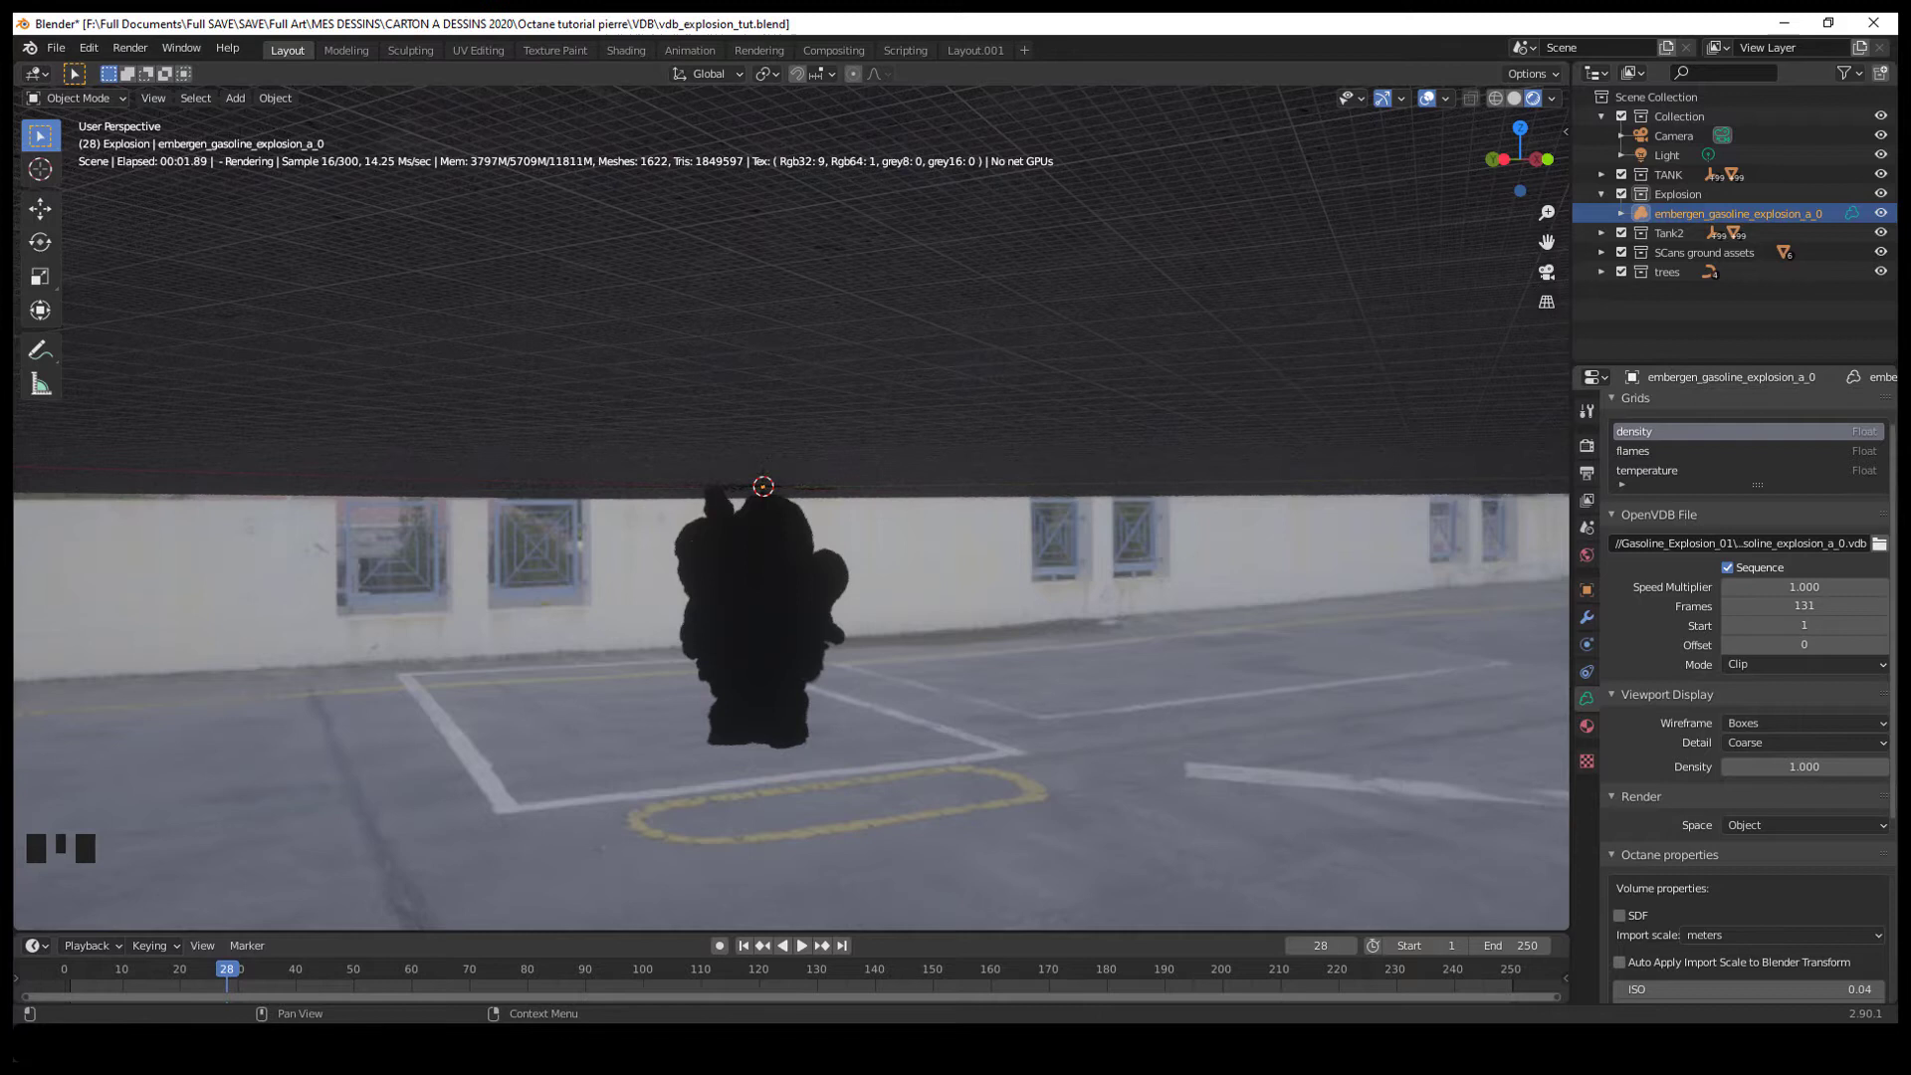
Try decimeters as the Octane import scale of the explosion volume
{"action": "scroll", "coordinate": [1747, 697], "scroll_direction": "down", "scroll_amount": 5}
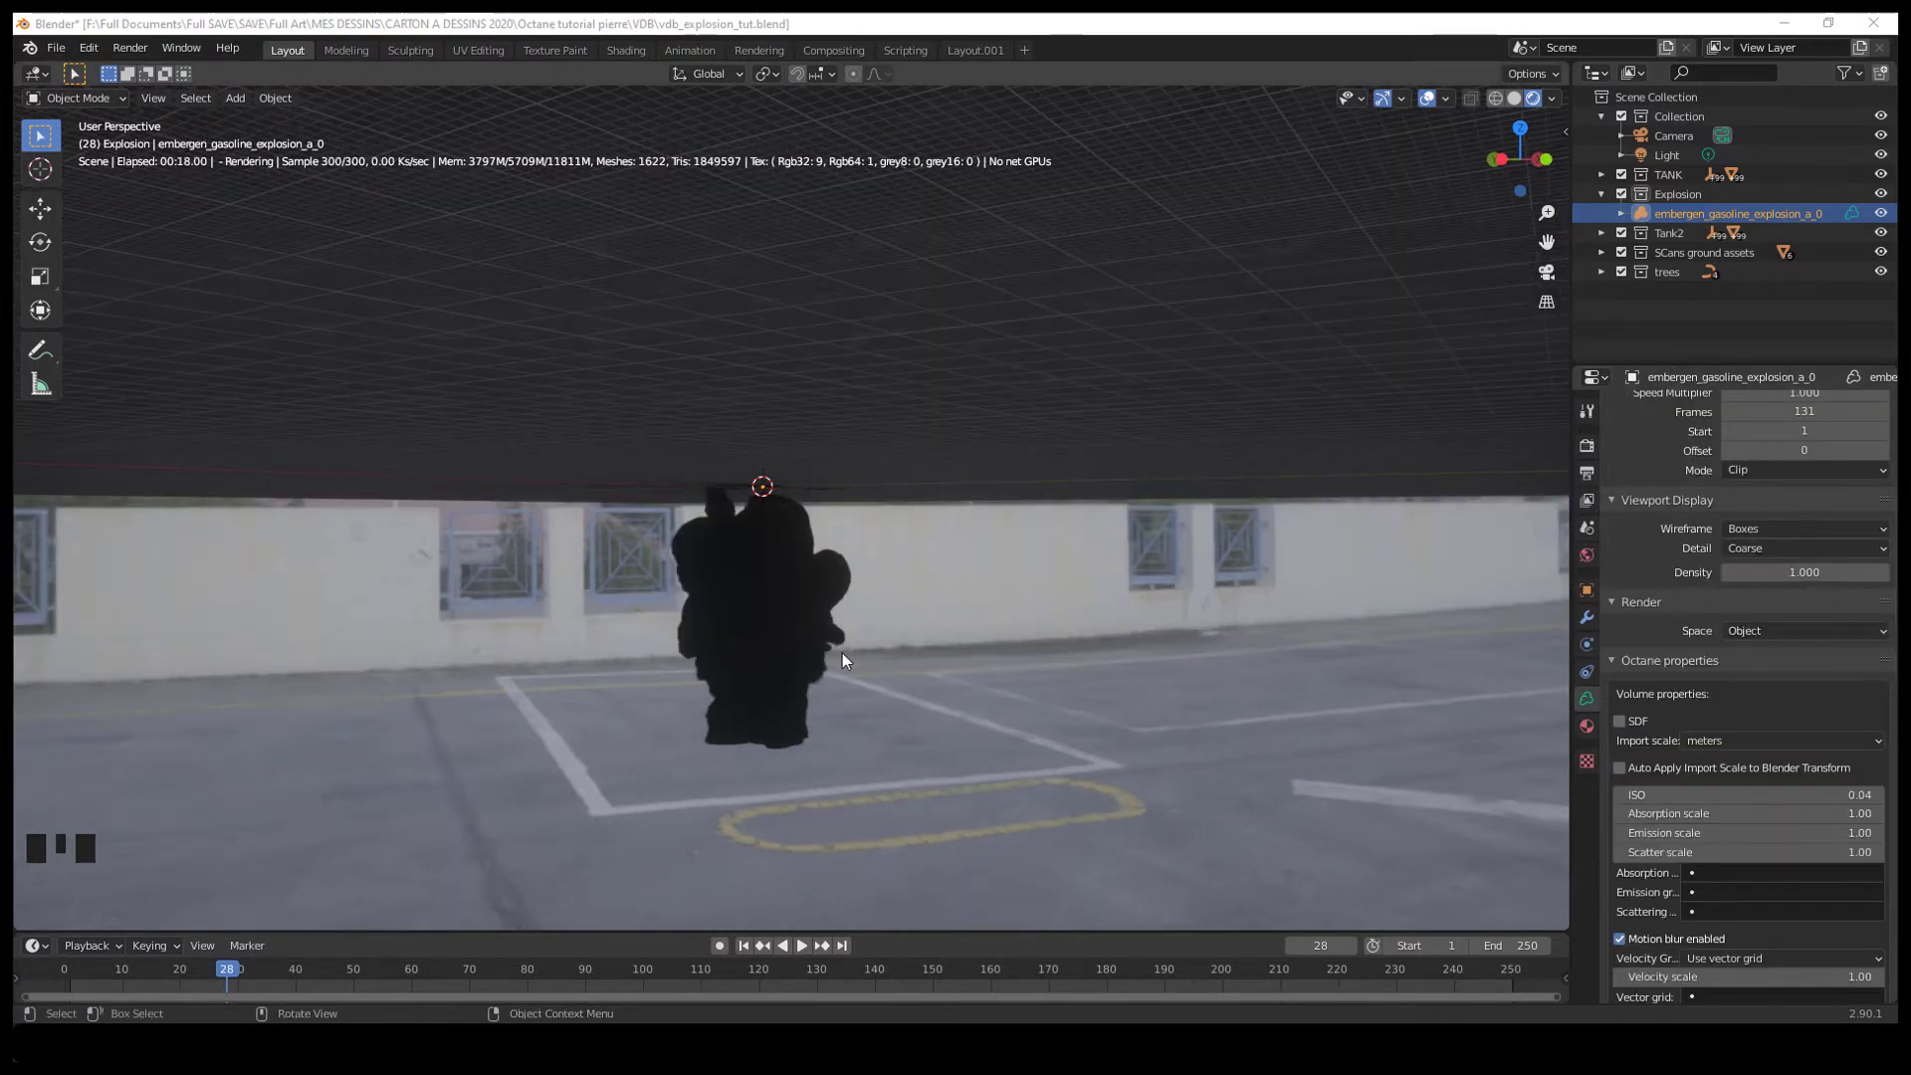
{"action": "left_click", "coordinate": [1759, 741]}
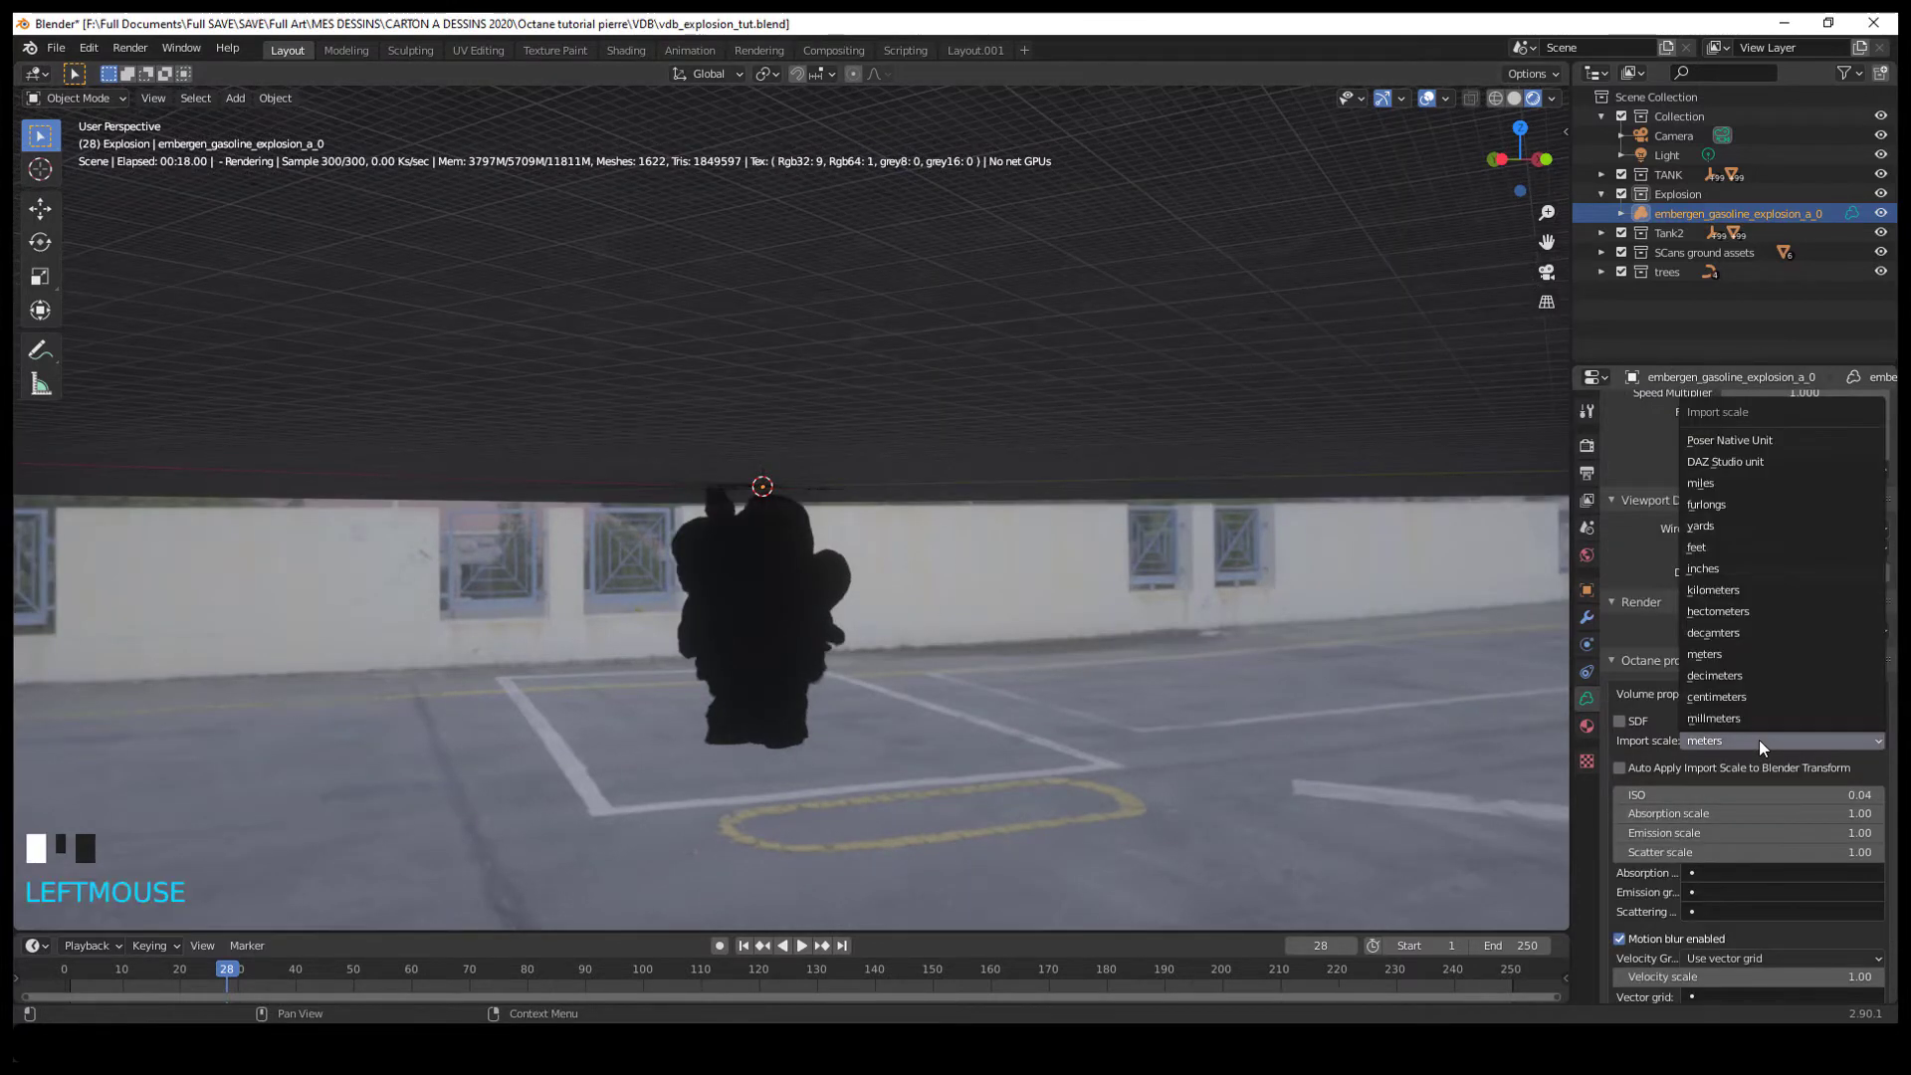
{"action": "left_click", "coordinate": [1743, 677]}
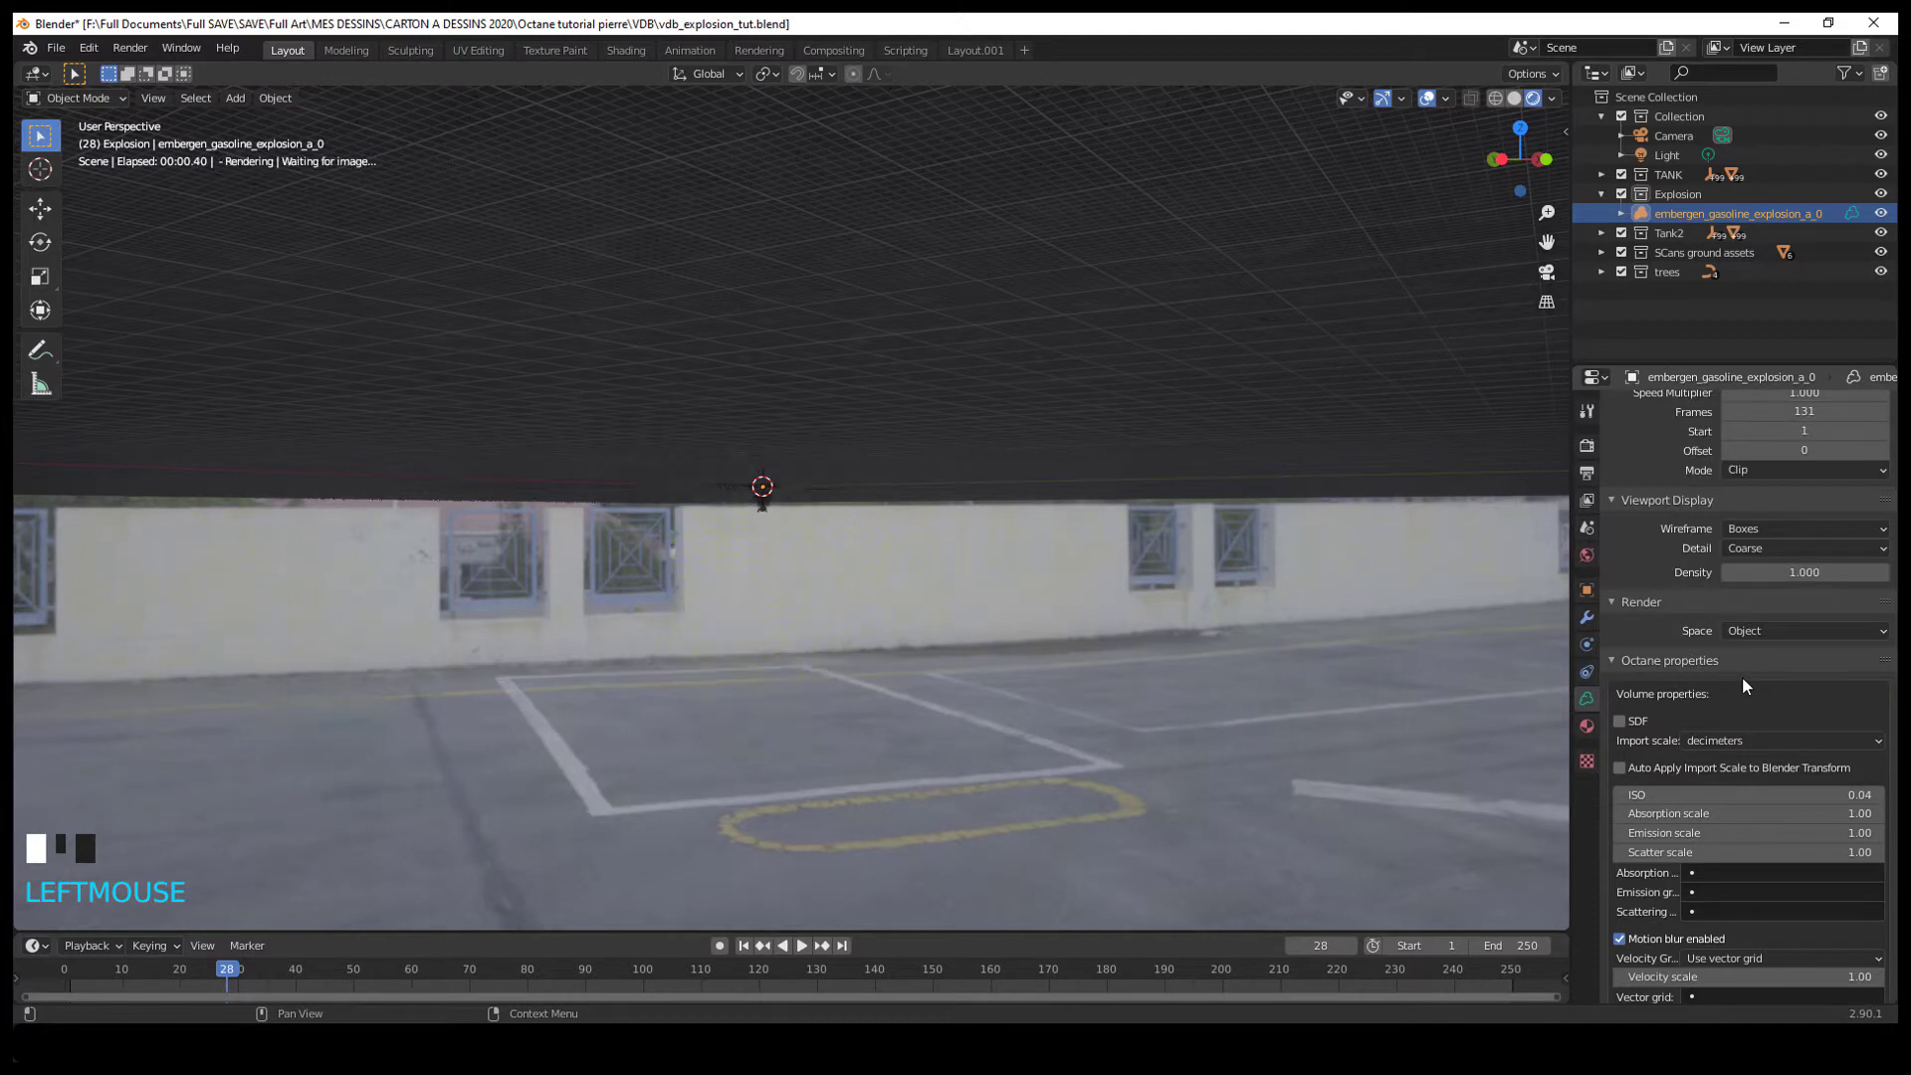
Enable automatic application of the import scale to the Blender transform and set the volume's import scale to meters
{"action": "left_click", "coordinate": [1621, 768]}
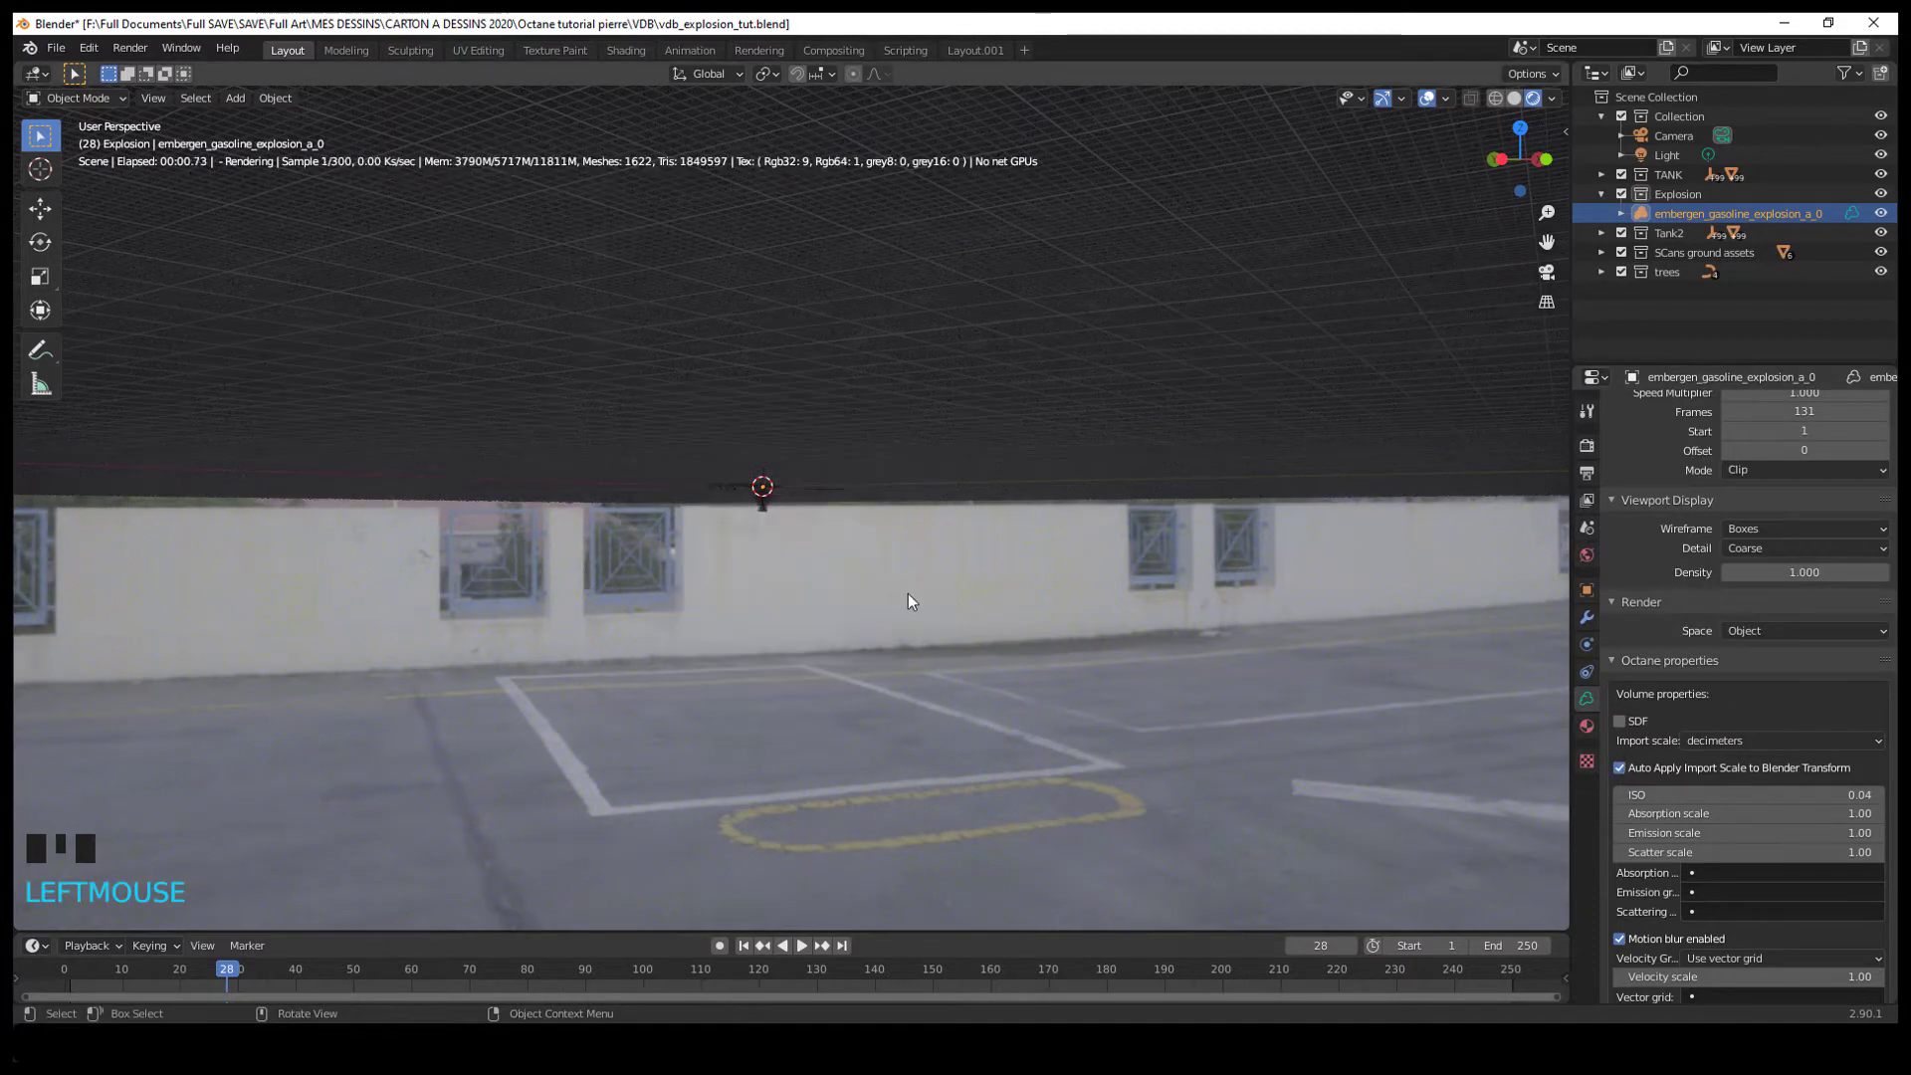
{"action": "mouse_move", "coordinate": [898, 590]}
{"action": "middle_mouse_down"}
{"action": "mouse_move", "coordinate": [887, 645]}
{"action": "mouse_move", "coordinate": [893, 625]}
{"action": "middle_mouse_up"}
{"action": "middle_click_drag", "start_coordinate": [1190, 721], "coordinate": [1187, 693]}
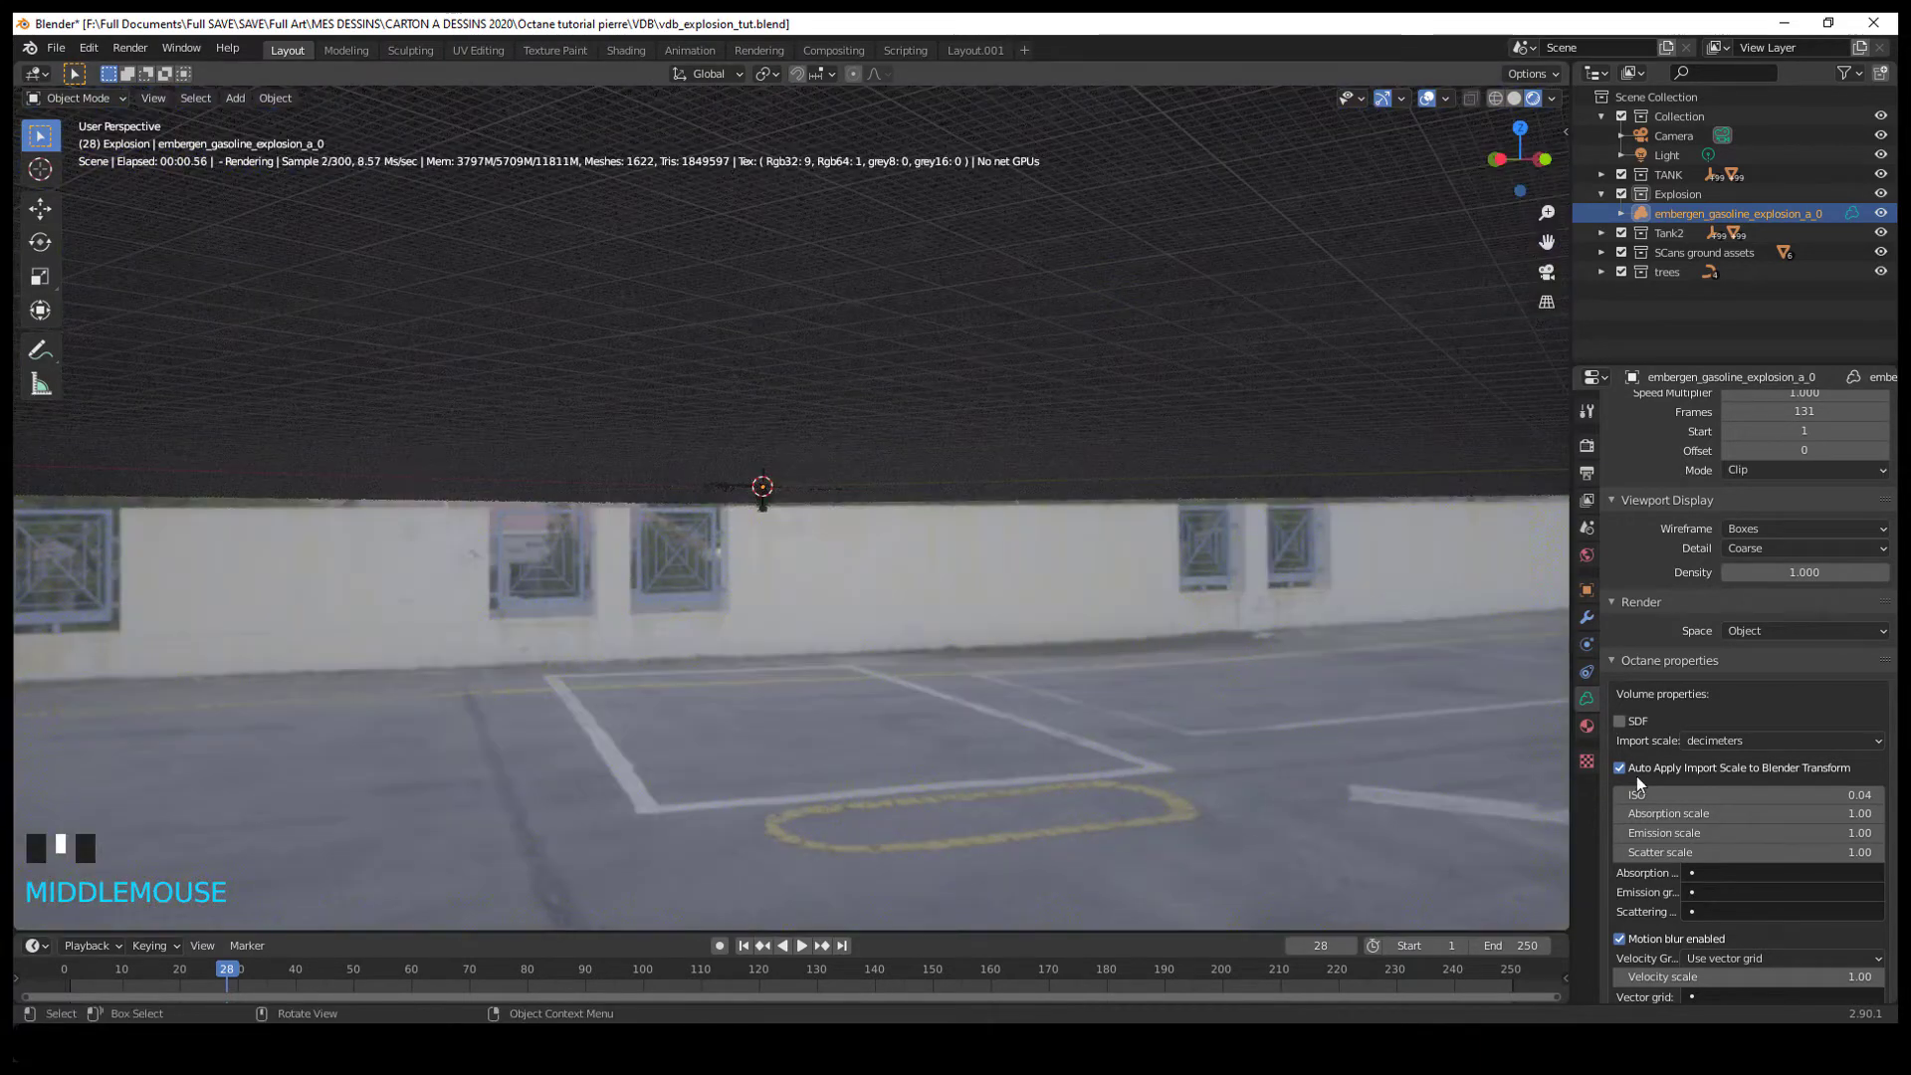
{"action": "left_click", "coordinate": [1788, 743]}
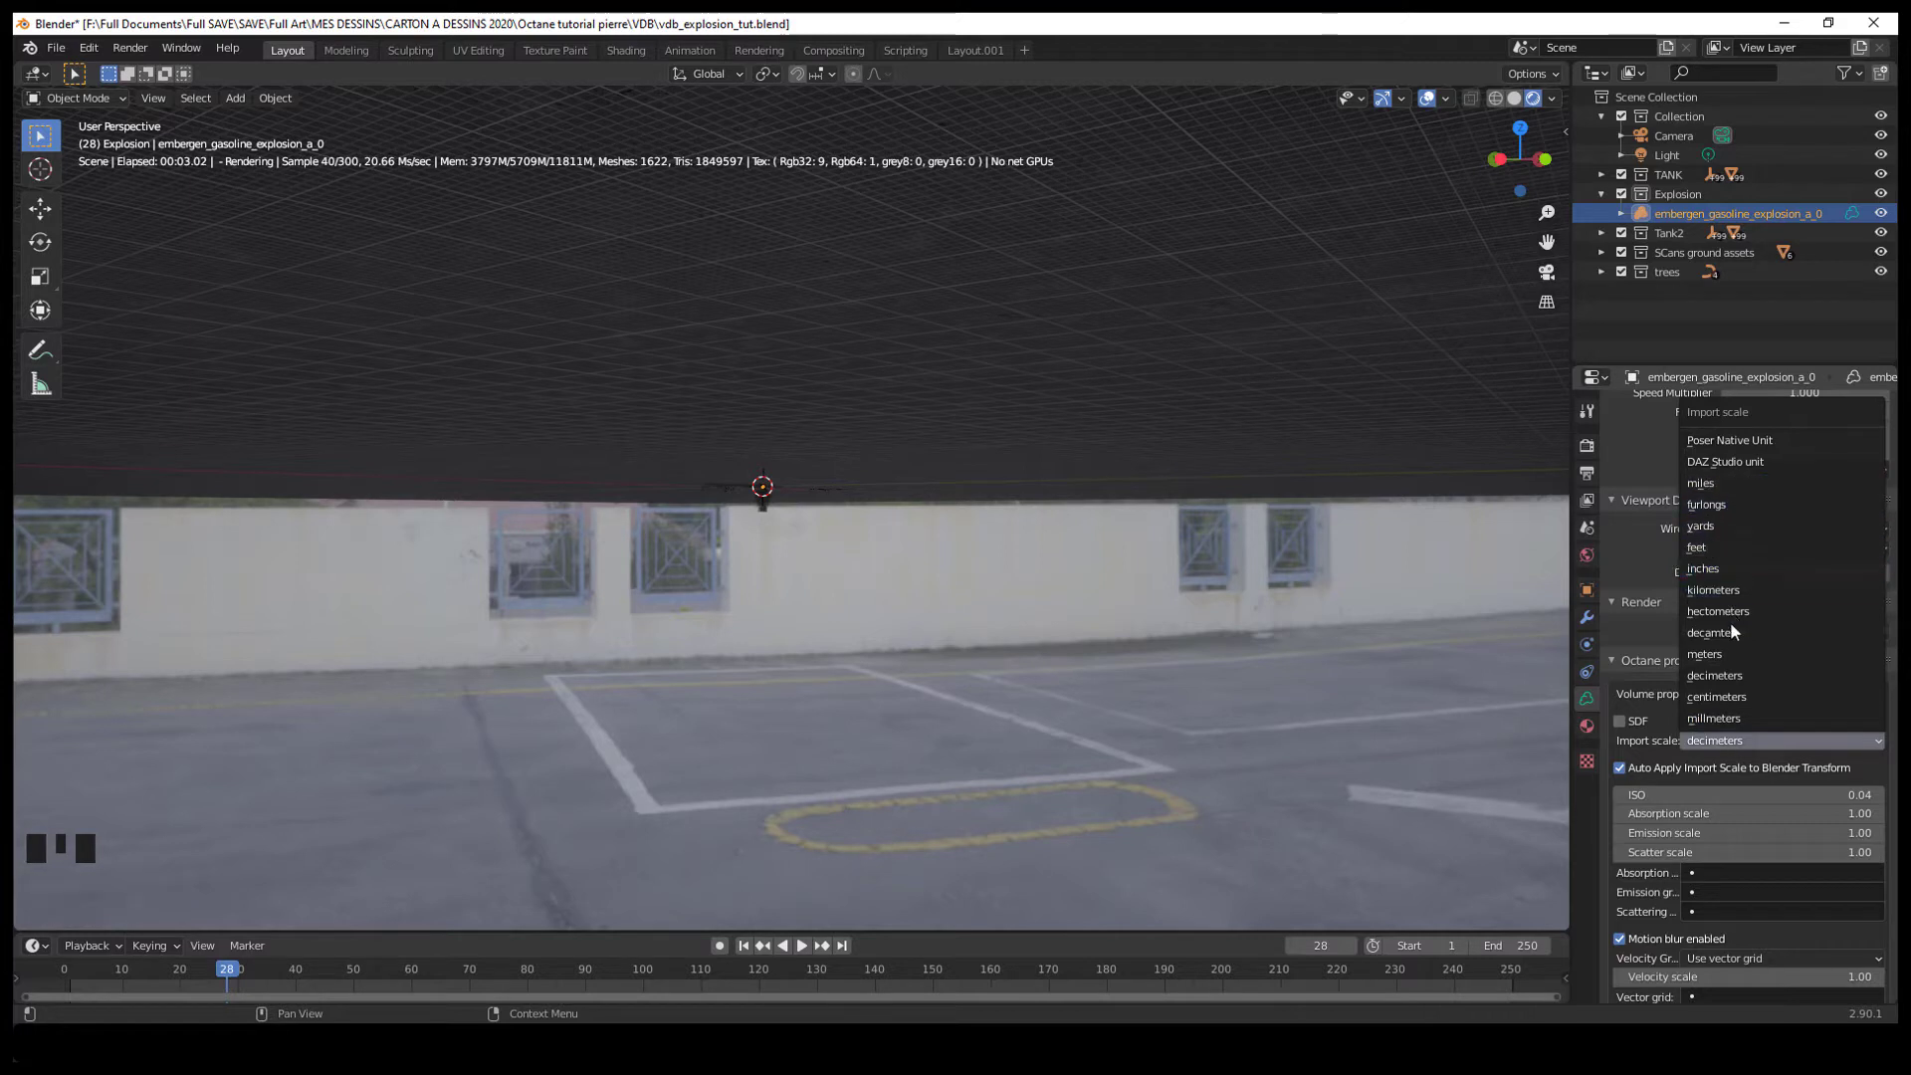
{"action": "left_click", "coordinate": [1722, 654]}
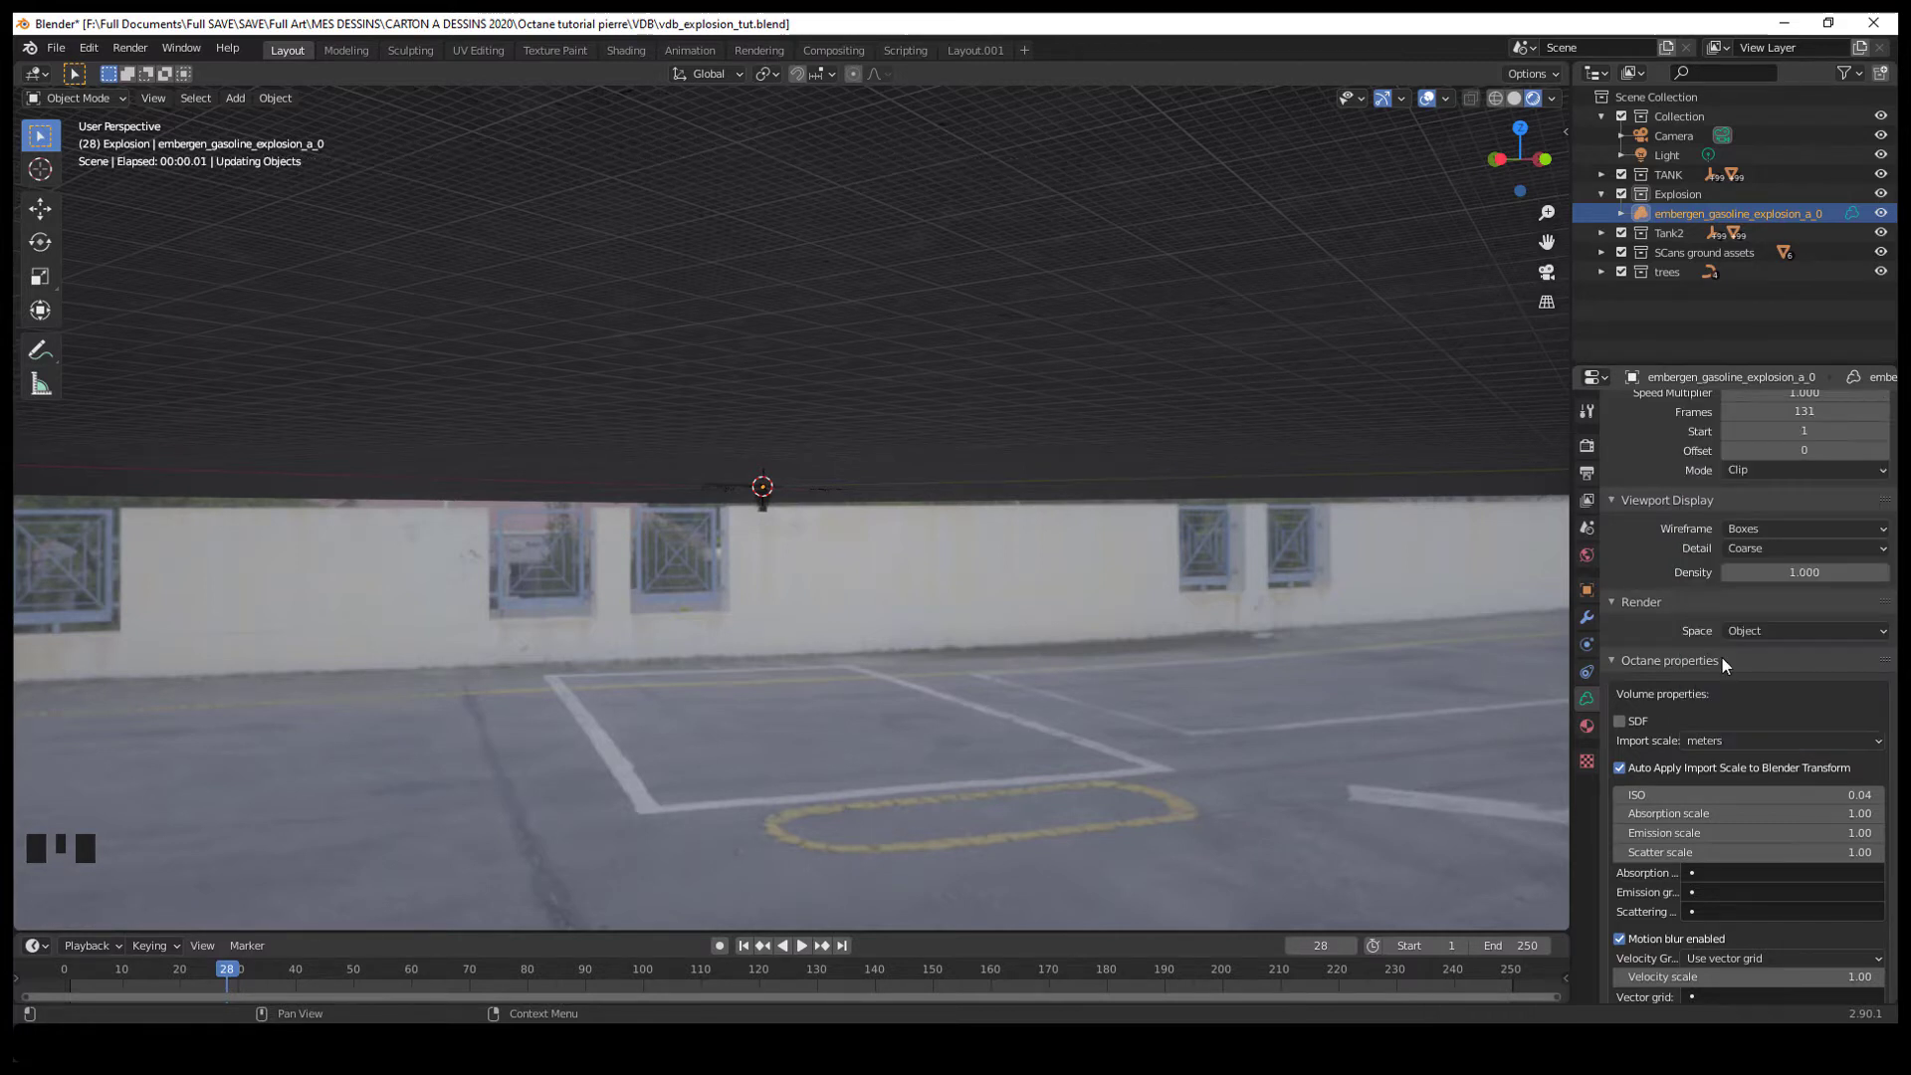
Raise the explosion volume about 178.74 m along the global Z axis so it stands above the ground plane
{"action": "middle_click_drag", "start_coordinate": [956, 558], "coordinate": [882, 564]}
{"action": "scroll", "coordinate": [882, 564], "scroll_direction": "down", "scroll_amount": 2}
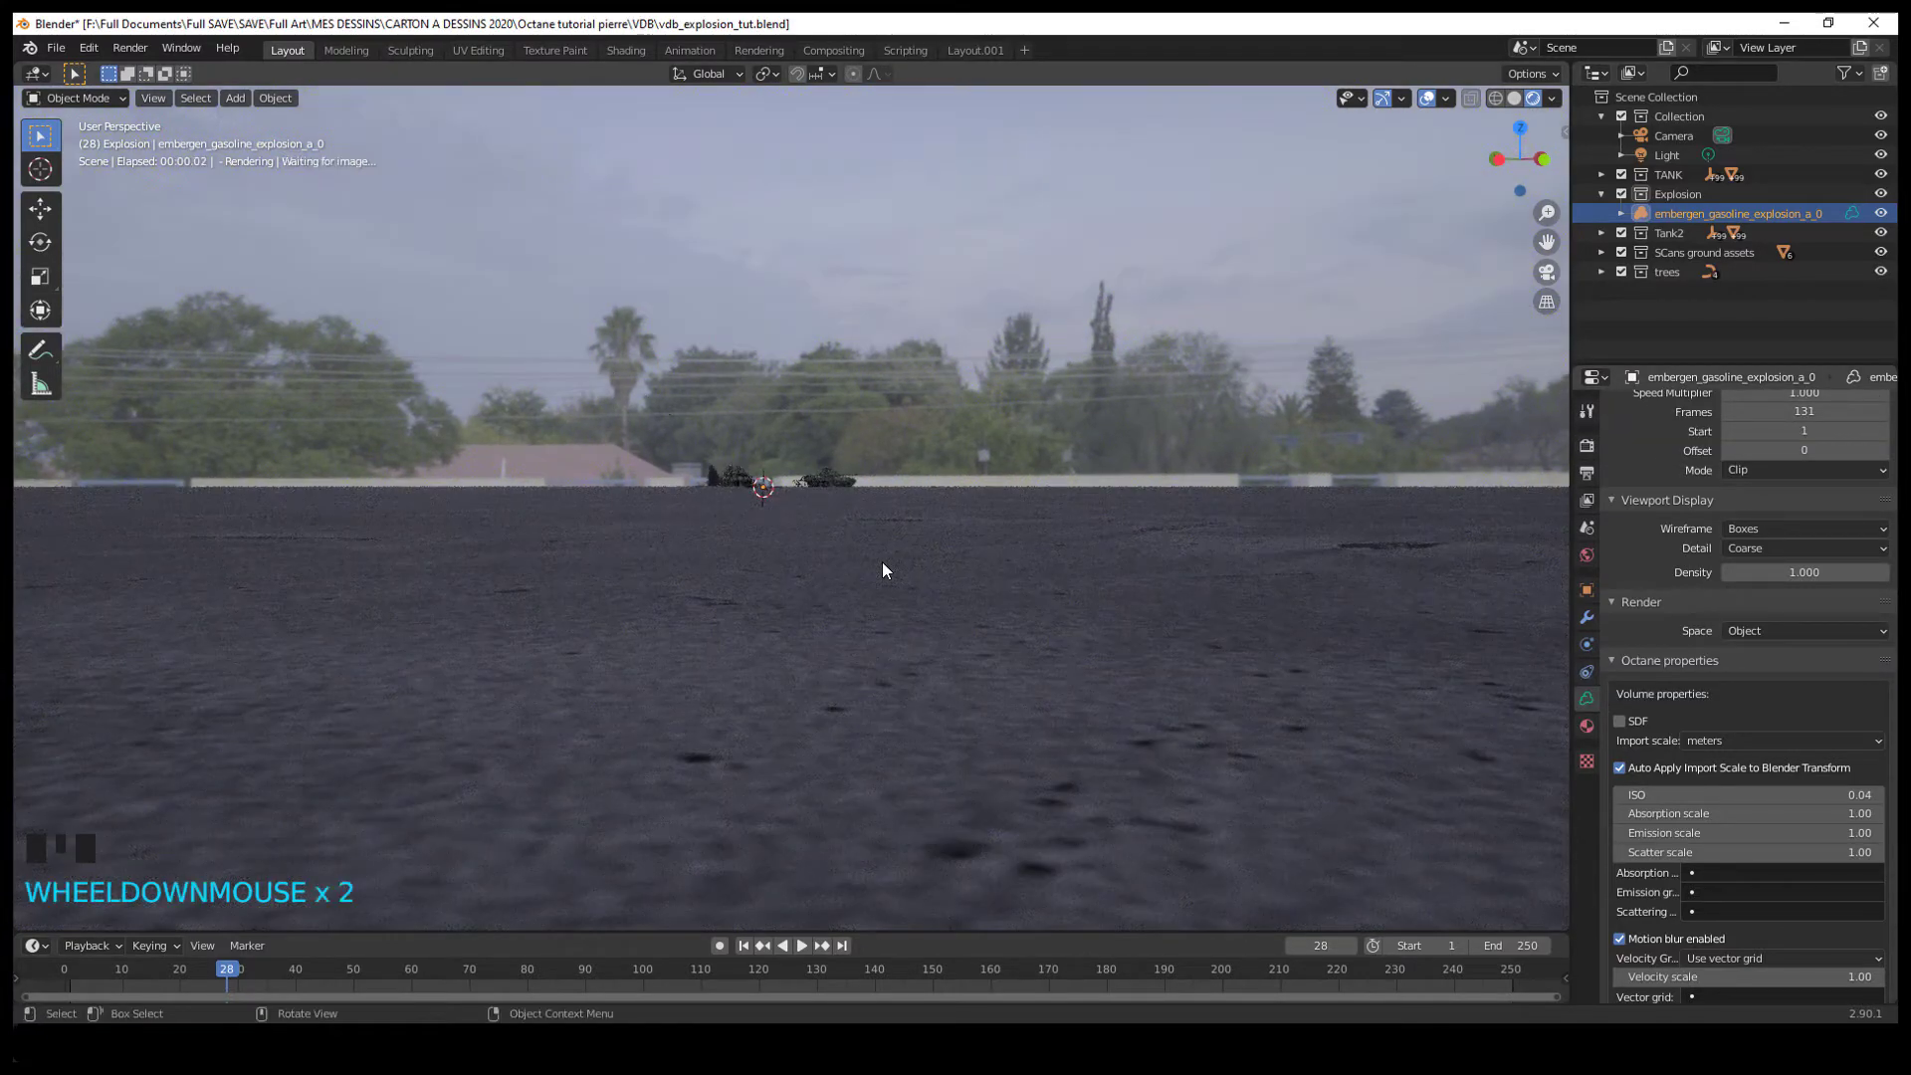
{"action": "key", "text": "g"}
{"action": "key", "text": "z"}
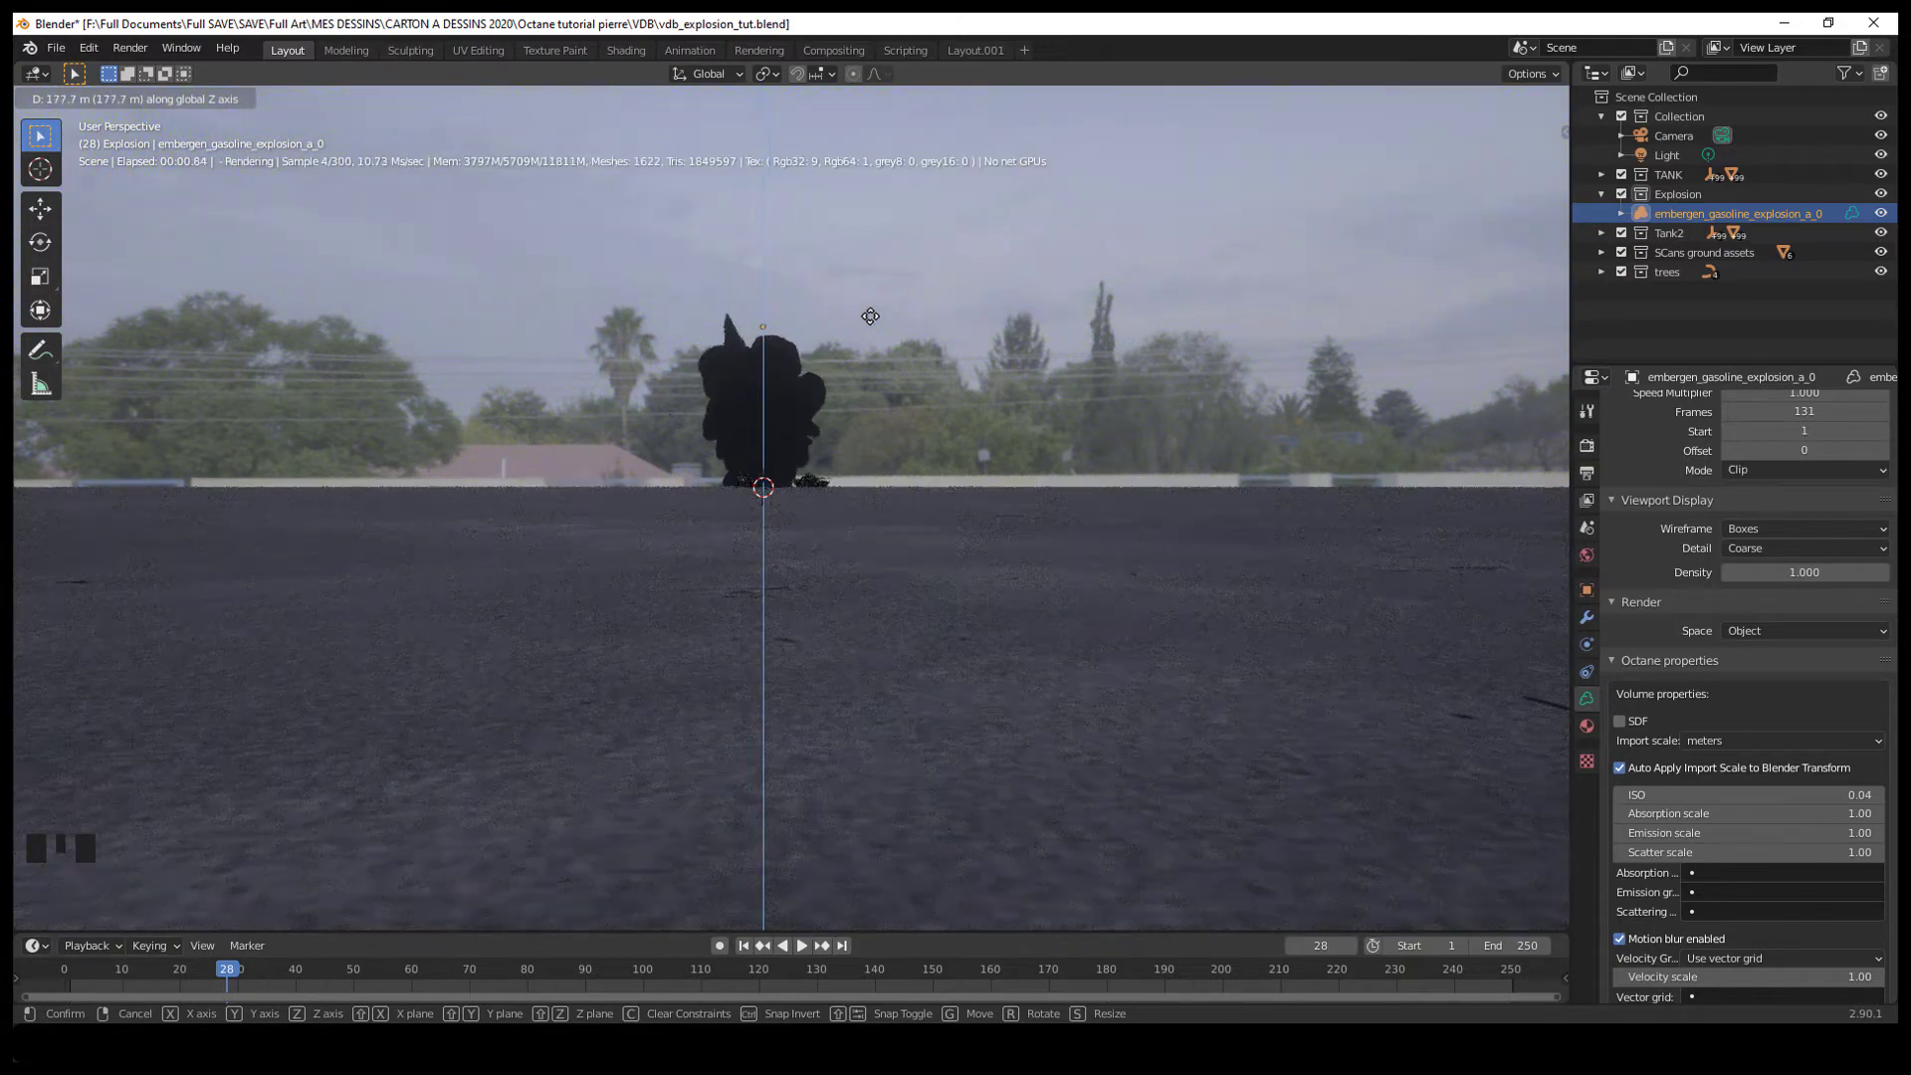
{"action": "left_click", "coordinate": [871, 314]}
{"action": "middle_click_drag", "start_coordinate": [802, 416], "coordinate": [886, 486]}
{"action": "scroll", "coordinate": [886, 485], "scroll_direction": "down", "scroll_amount": 2}
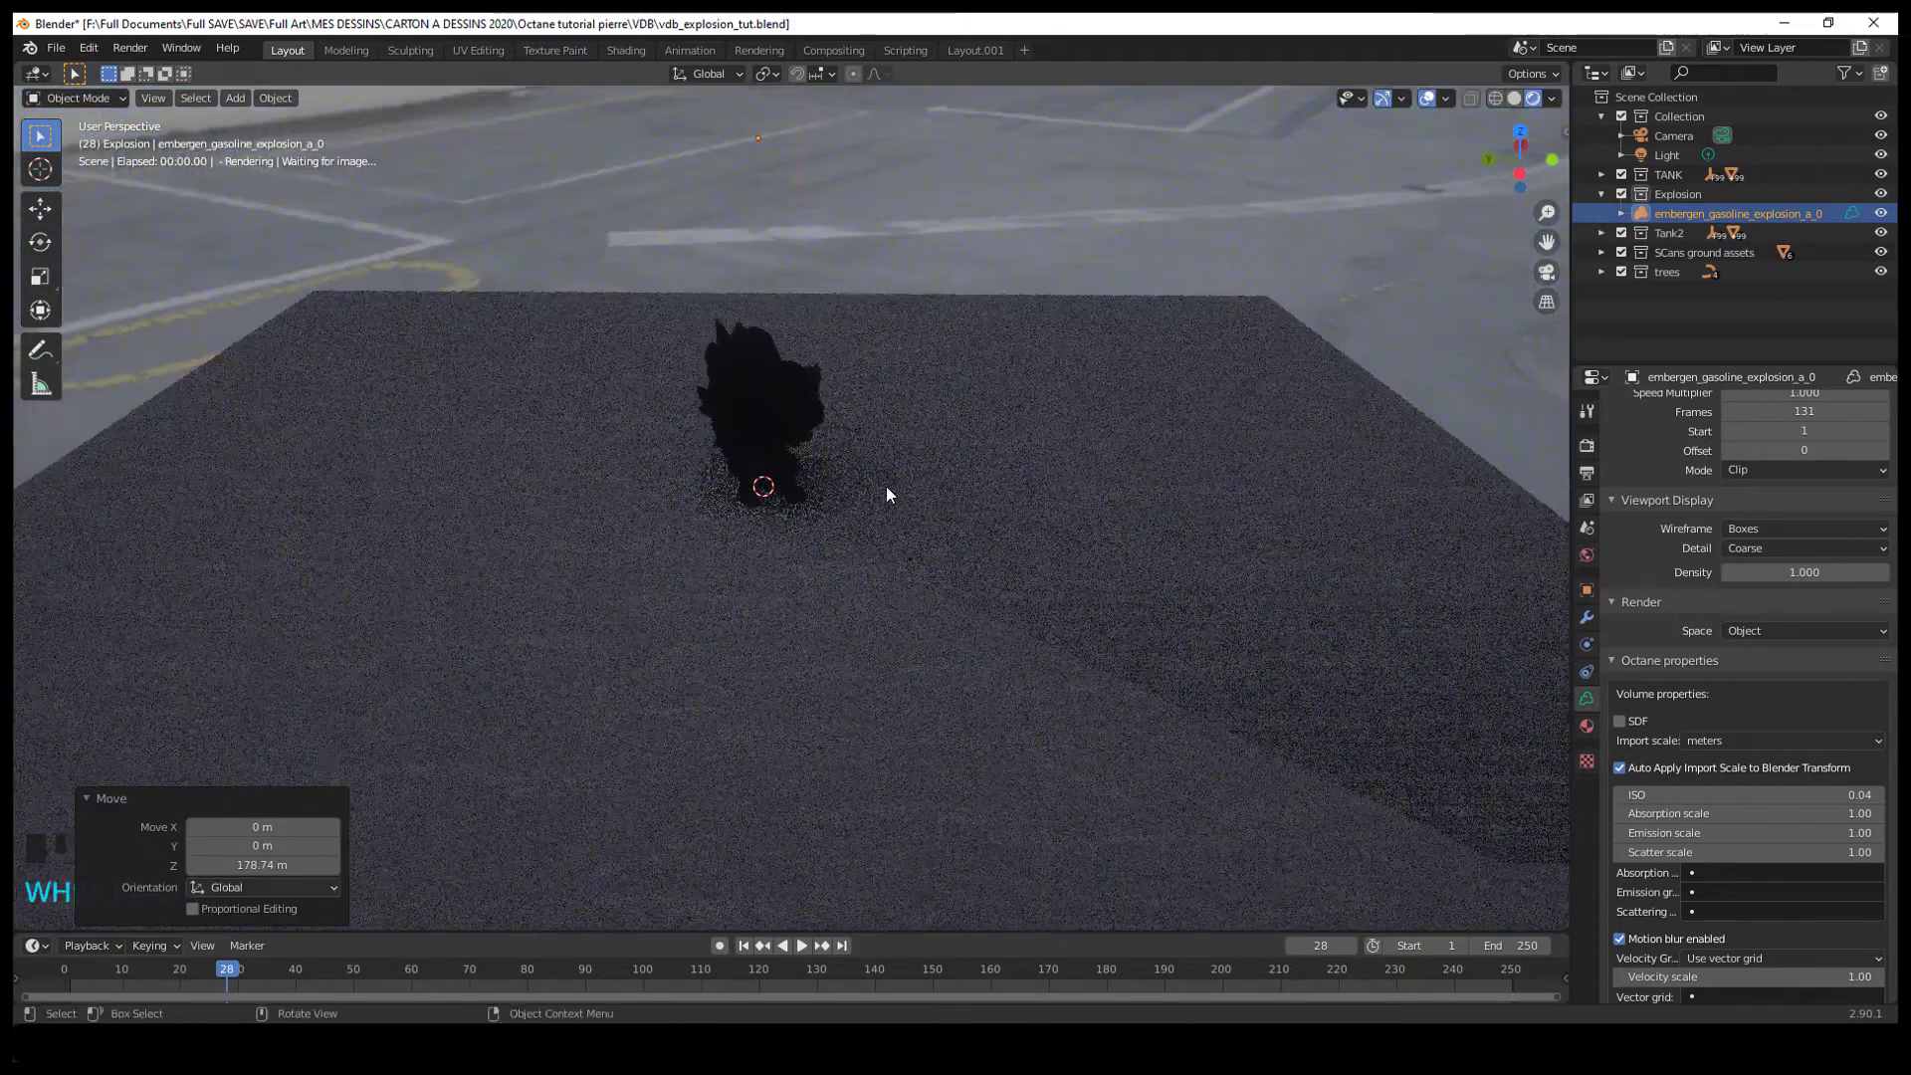
{"action": "scroll", "coordinate": [896, 513], "scroll_direction": "up", "scroll_amount": 4}
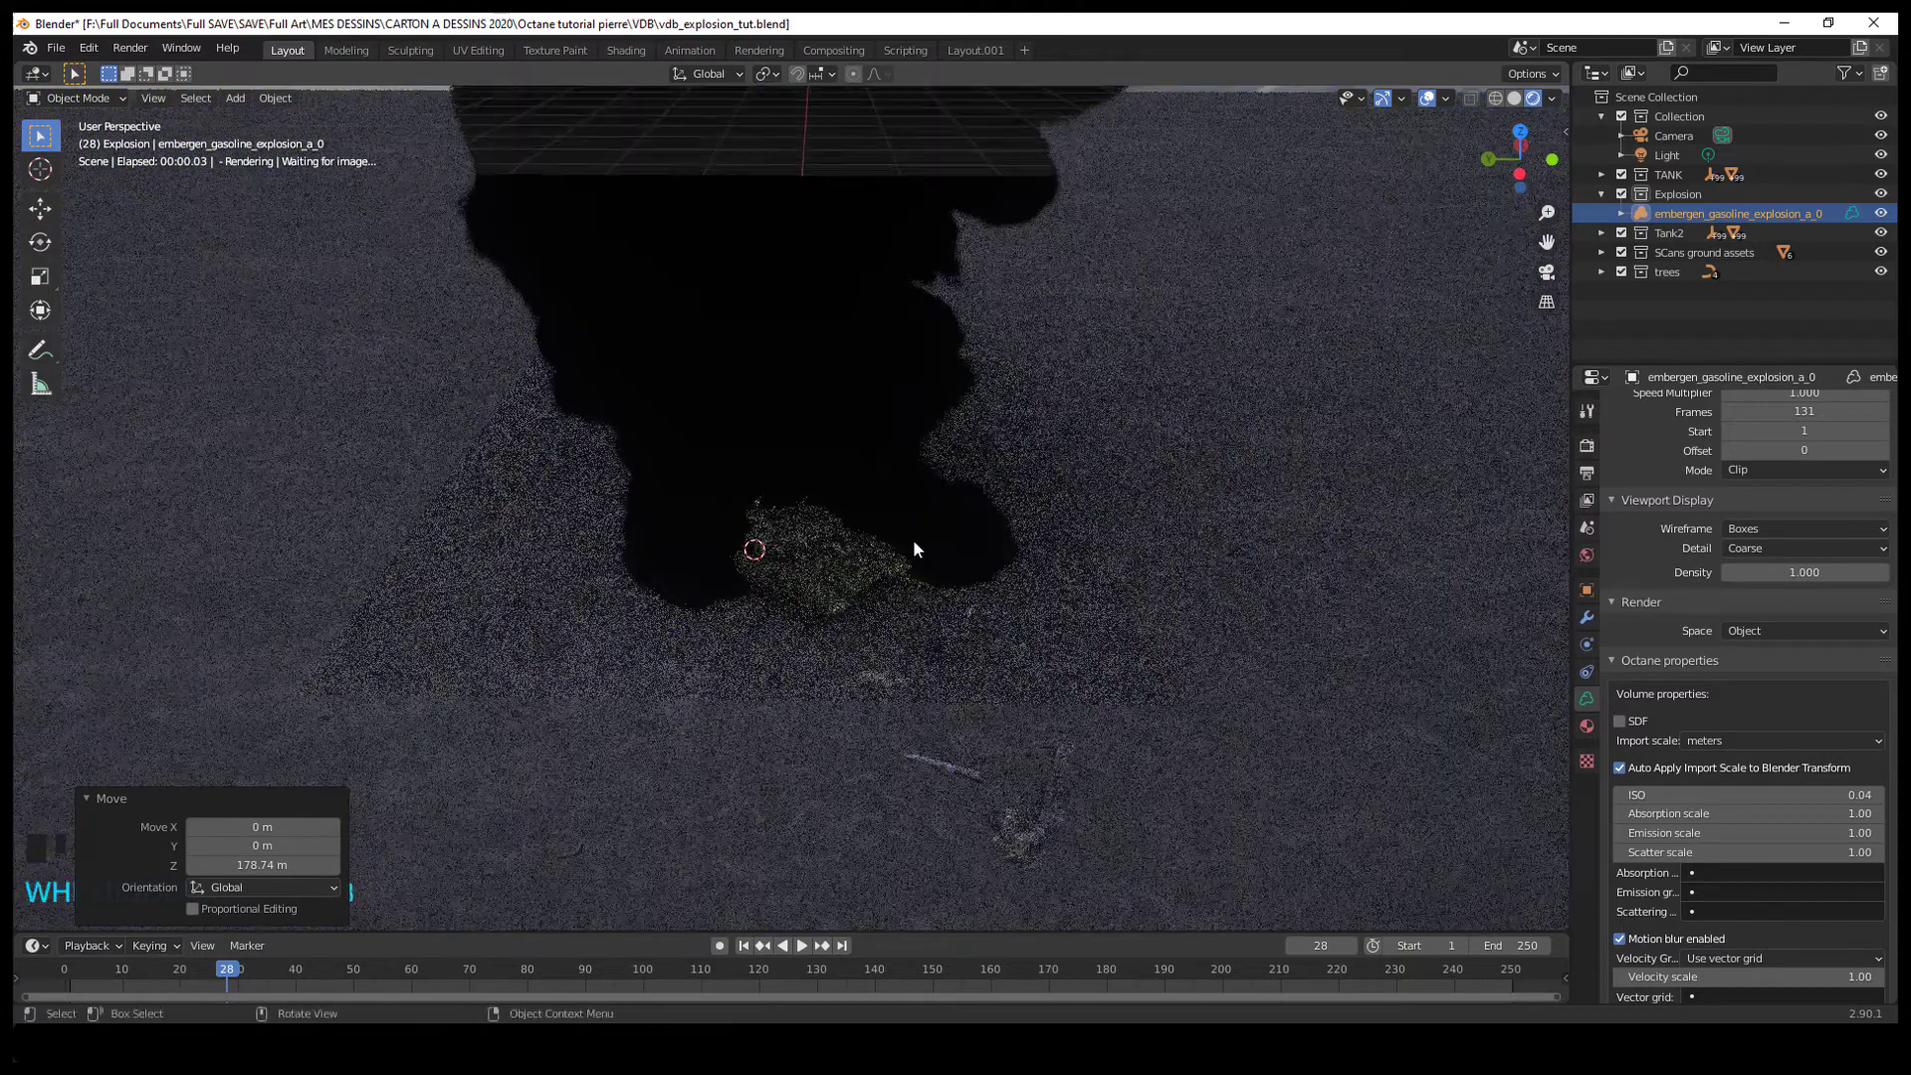
Switch to the Shading workspace, frame the tanks and toggle the explosion volume's viewport visibility to refresh it
{"action": "left_click", "coordinate": [619, 51]}
{"action": "scroll", "coordinate": [851, 409], "scroll_direction": "down", "scroll_amount": 1}
{"action": "scroll", "coordinate": [856, 414], "scroll_direction": "down", "scroll_amount": 2}
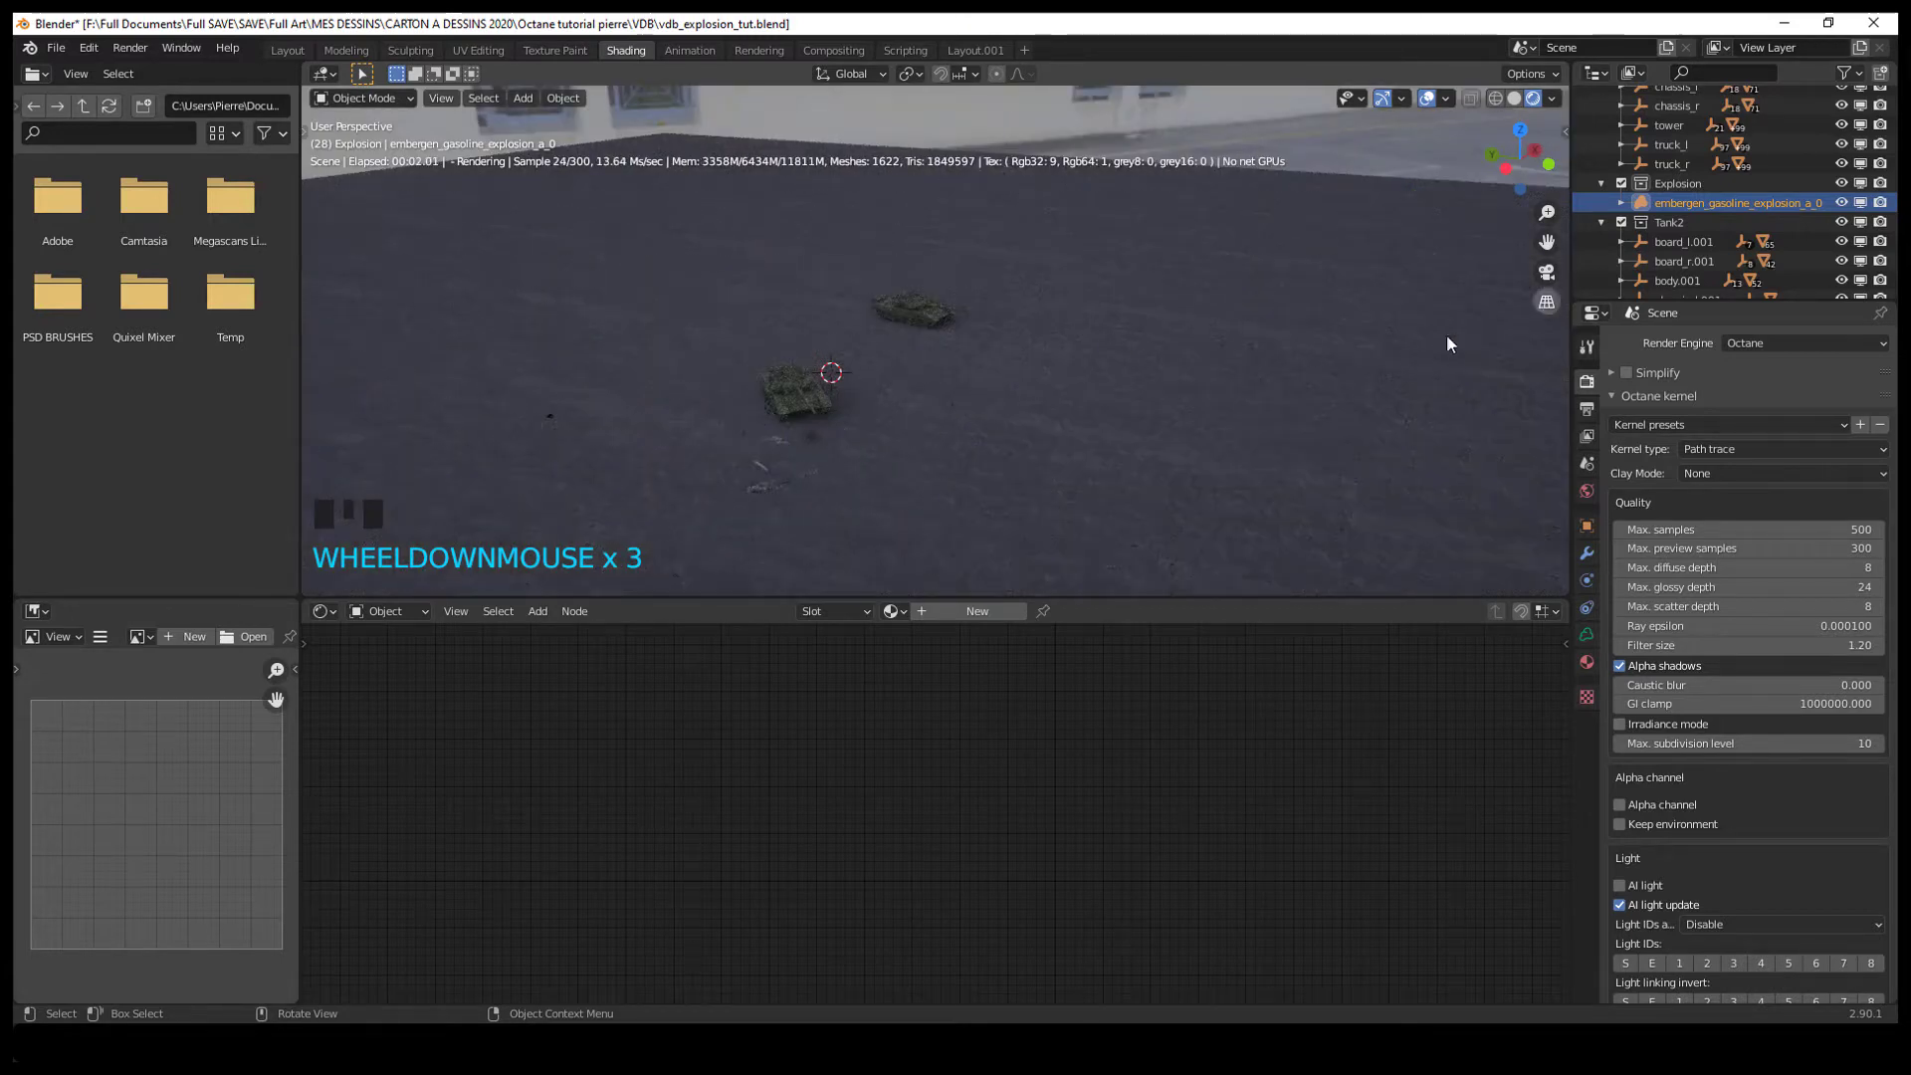
{"action": "middle_click_drag", "start_coordinate": [1036, 503], "coordinate": [1078, 484]}
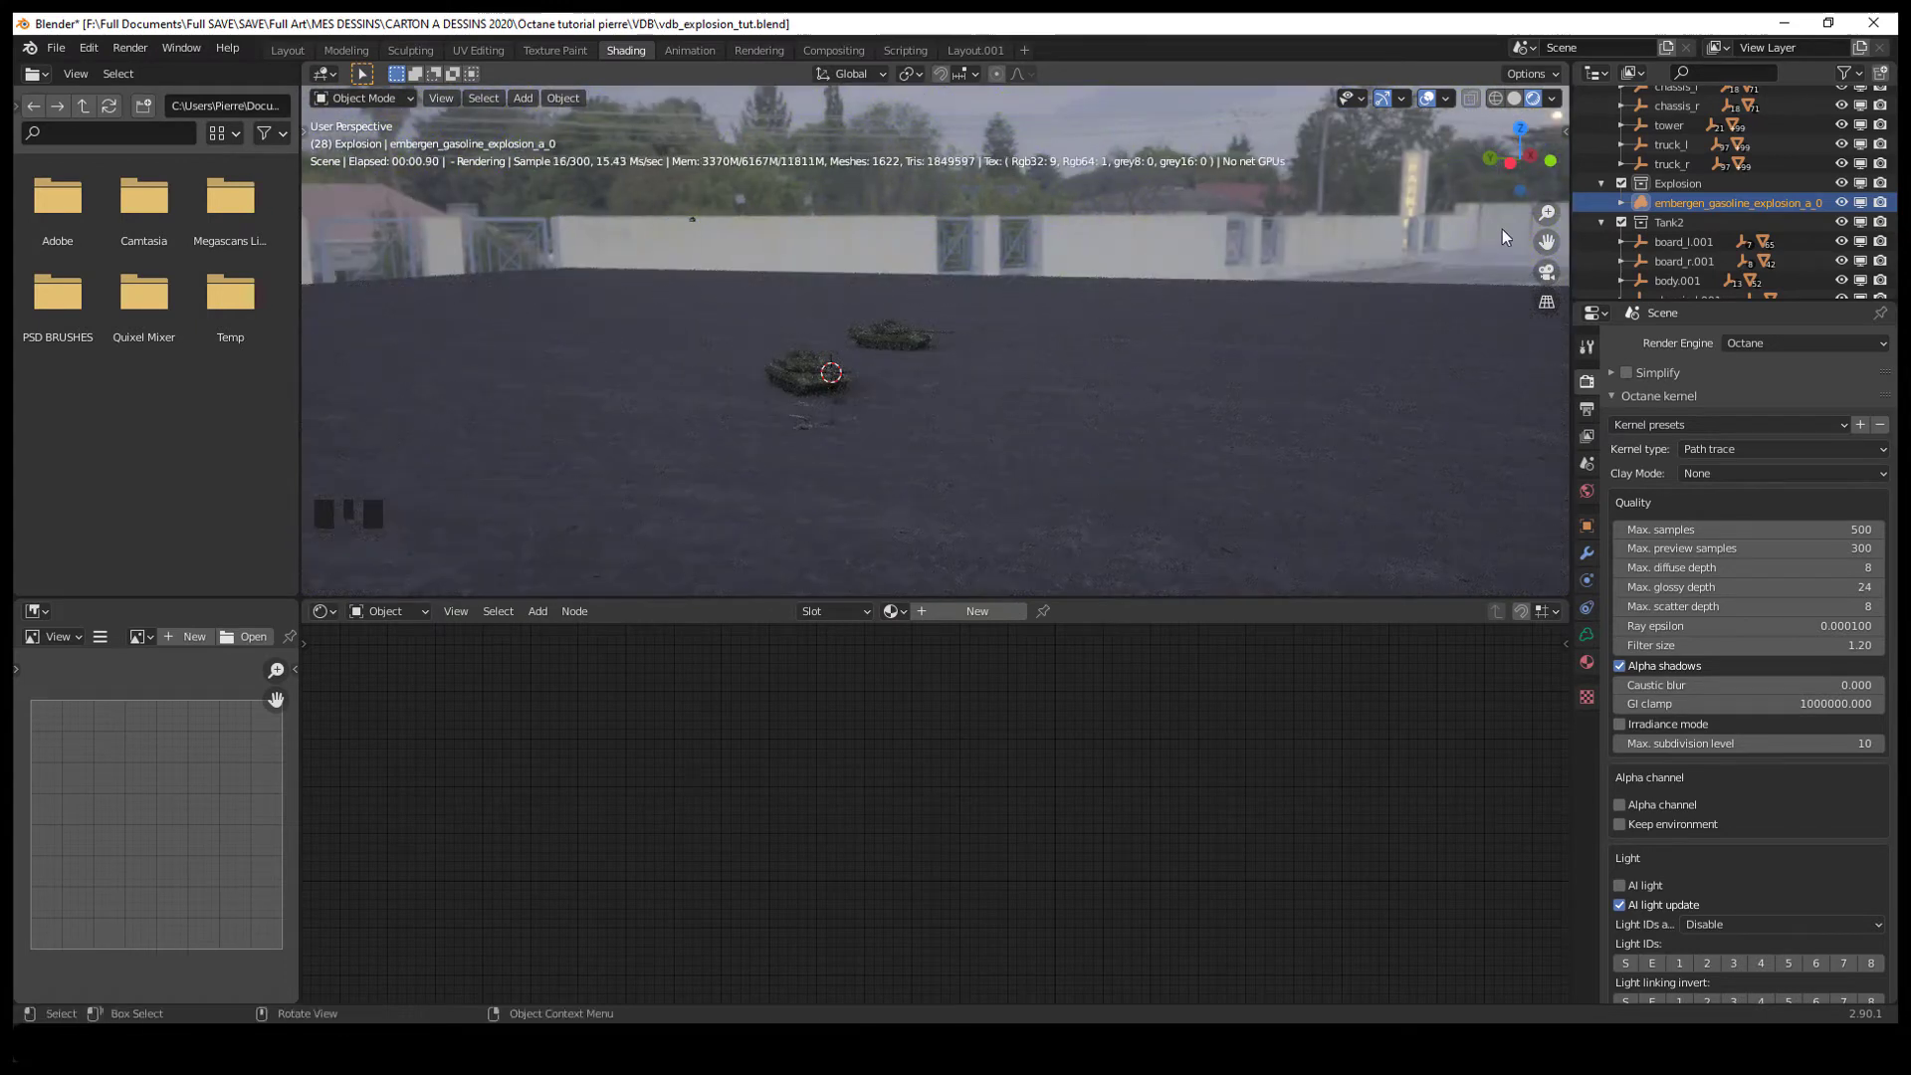
{"action": "left_click", "coordinate": [1842, 202]}
{"action": "left_click", "coordinate": [1842, 202]}
{"action": "scroll", "coordinate": [942, 639], "scroll_direction": "down", "scroll_amount": 1}
Create a new material for the explosion volume and name it explosion
{"action": "left_click", "coordinate": [968, 610]}
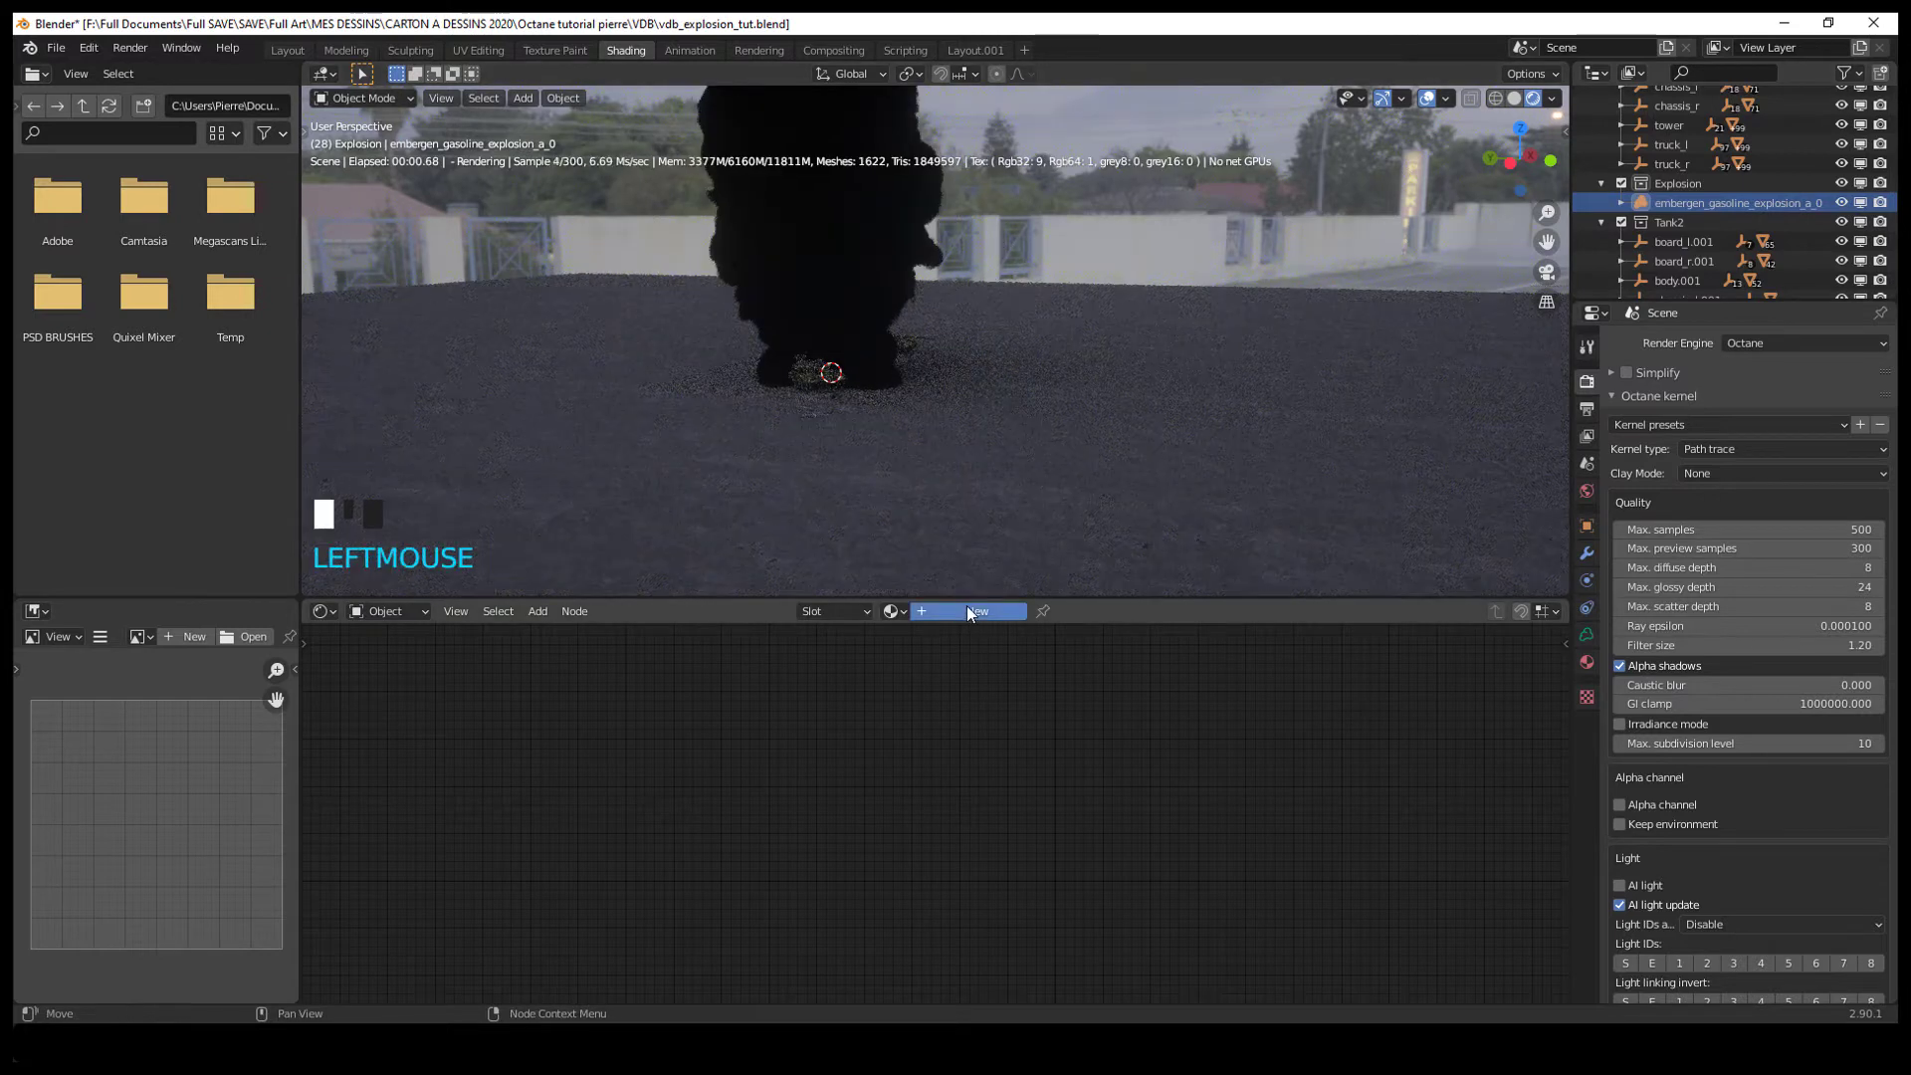
{"action": "middle_click_drag", "start_coordinate": [930, 697], "coordinate": [926, 707]}
{"action": "left_click", "coordinate": [961, 610]}
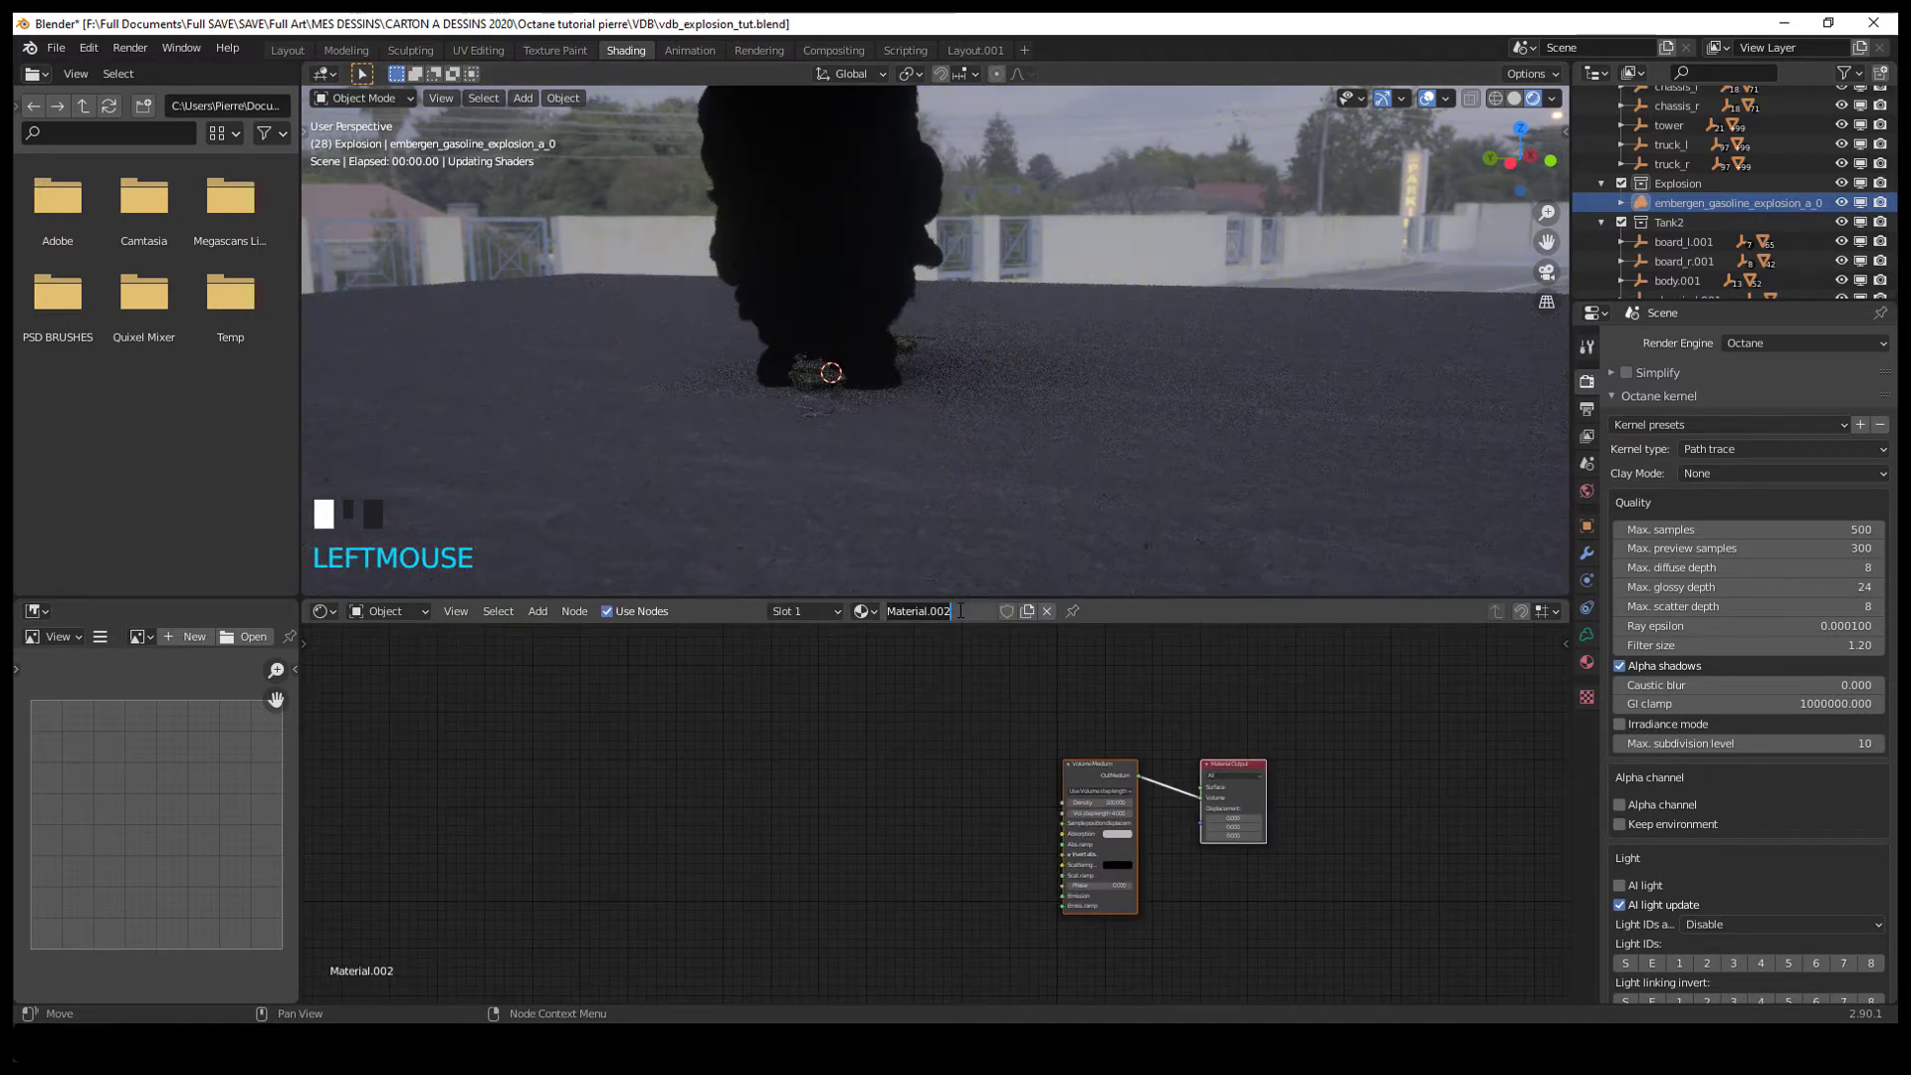
{"action": "type", "text": "exoplk"}
{"action": "key", "text": "BackSpace"}
{"action": "key", "text": "BackSpace"}
{"action": "key", "text": "BackSpace"}
{"action": "key", "text": "BackSpace"}
{"action": "type", "text": "plosion"}
{"action": "left_click", "coordinate": [1441, 520]}
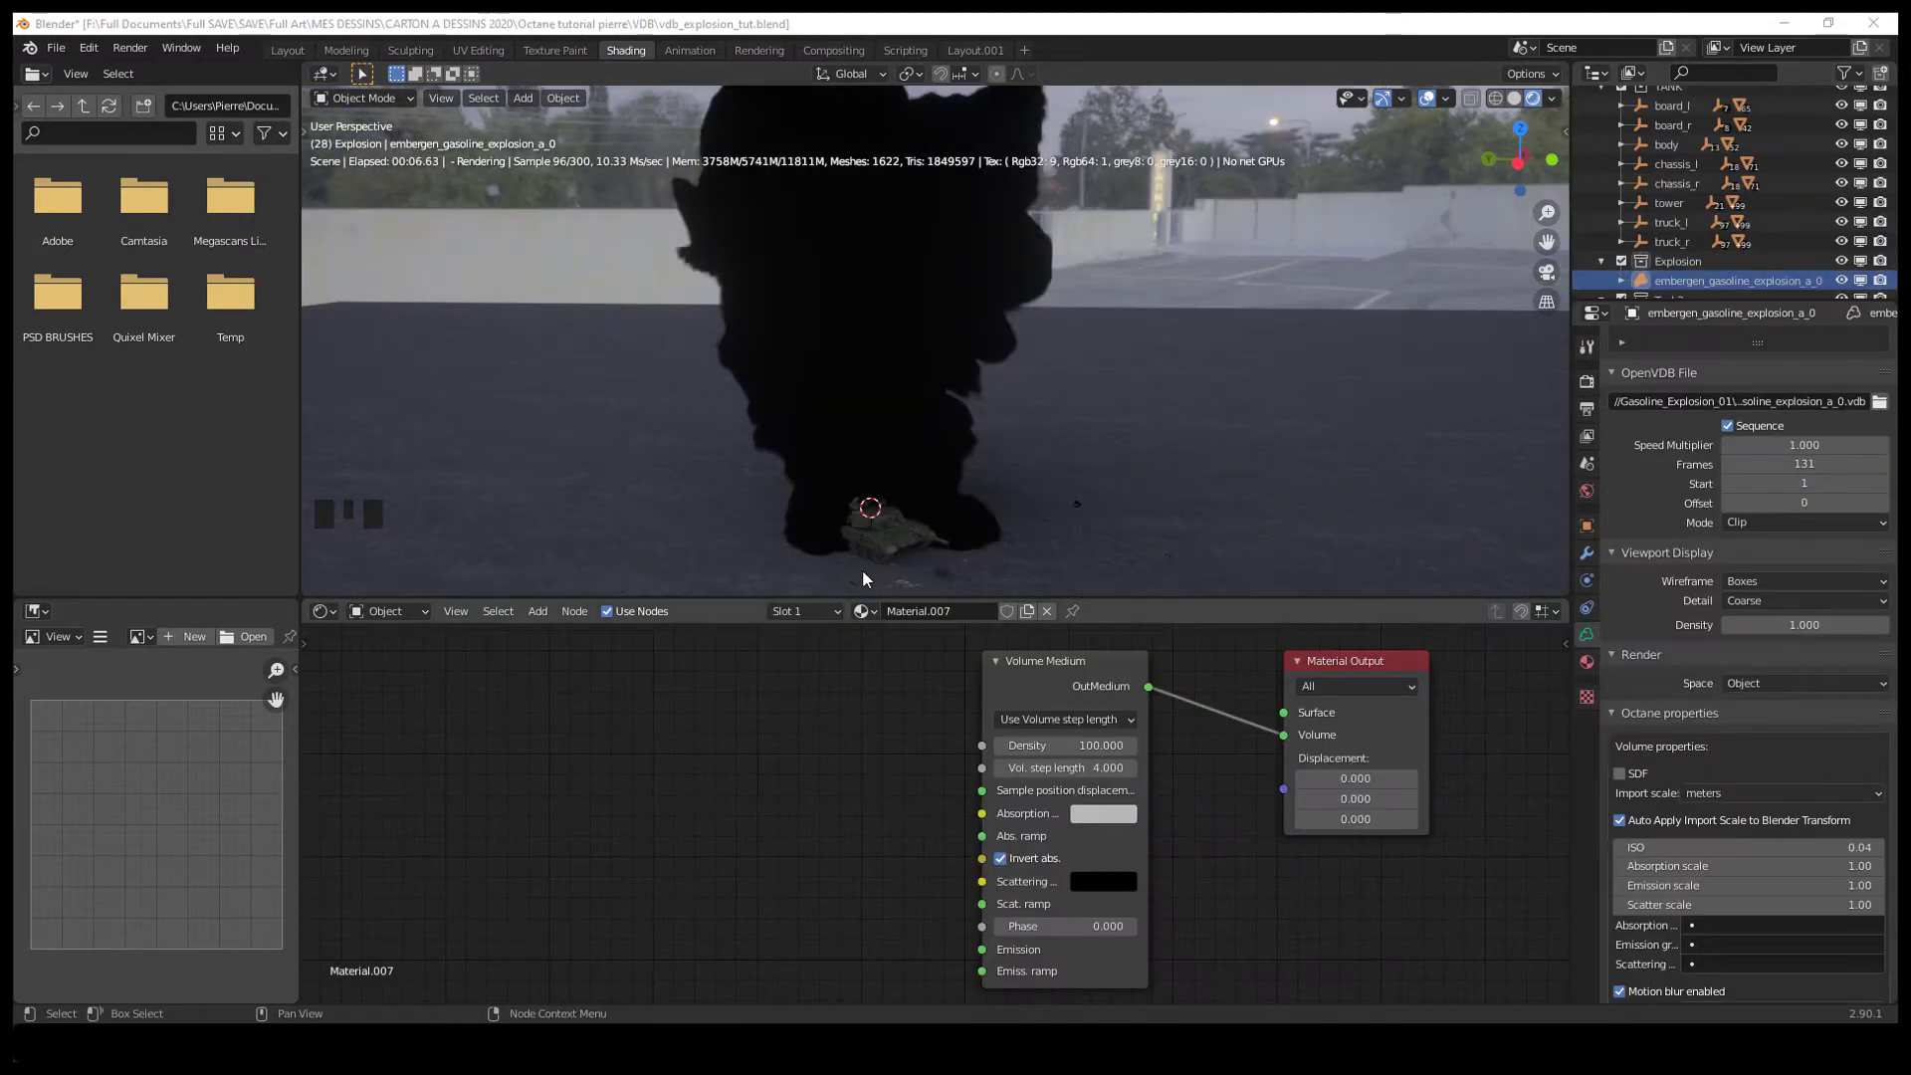
Set the scattering colour of the Volume Medium node to white and inspect the smoke from another angle
{"action": "mouse_move", "coordinate": [931, 503]}
{"action": "middle_mouse_down"}
{"action": "mouse_move", "coordinate": [949, 485]}
{"action": "mouse_move", "coordinate": [857, 490]}
{"action": "mouse_move", "coordinate": [936, 495]}
{"action": "middle_mouse_up"}
{"action": "left_click", "coordinate": [1105, 881]}
{"action": "left_click_drag", "start_coordinate": [1253, 729], "coordinate": [1297, 575]}
{"action": "middle_click_drag", "start_coordinate": [1181, 462], "coordinate": [944, 482]}
{"action": "scroll", "coordinate": [940, 481], "scroll_direction": "up", "scroll_amount": 1}
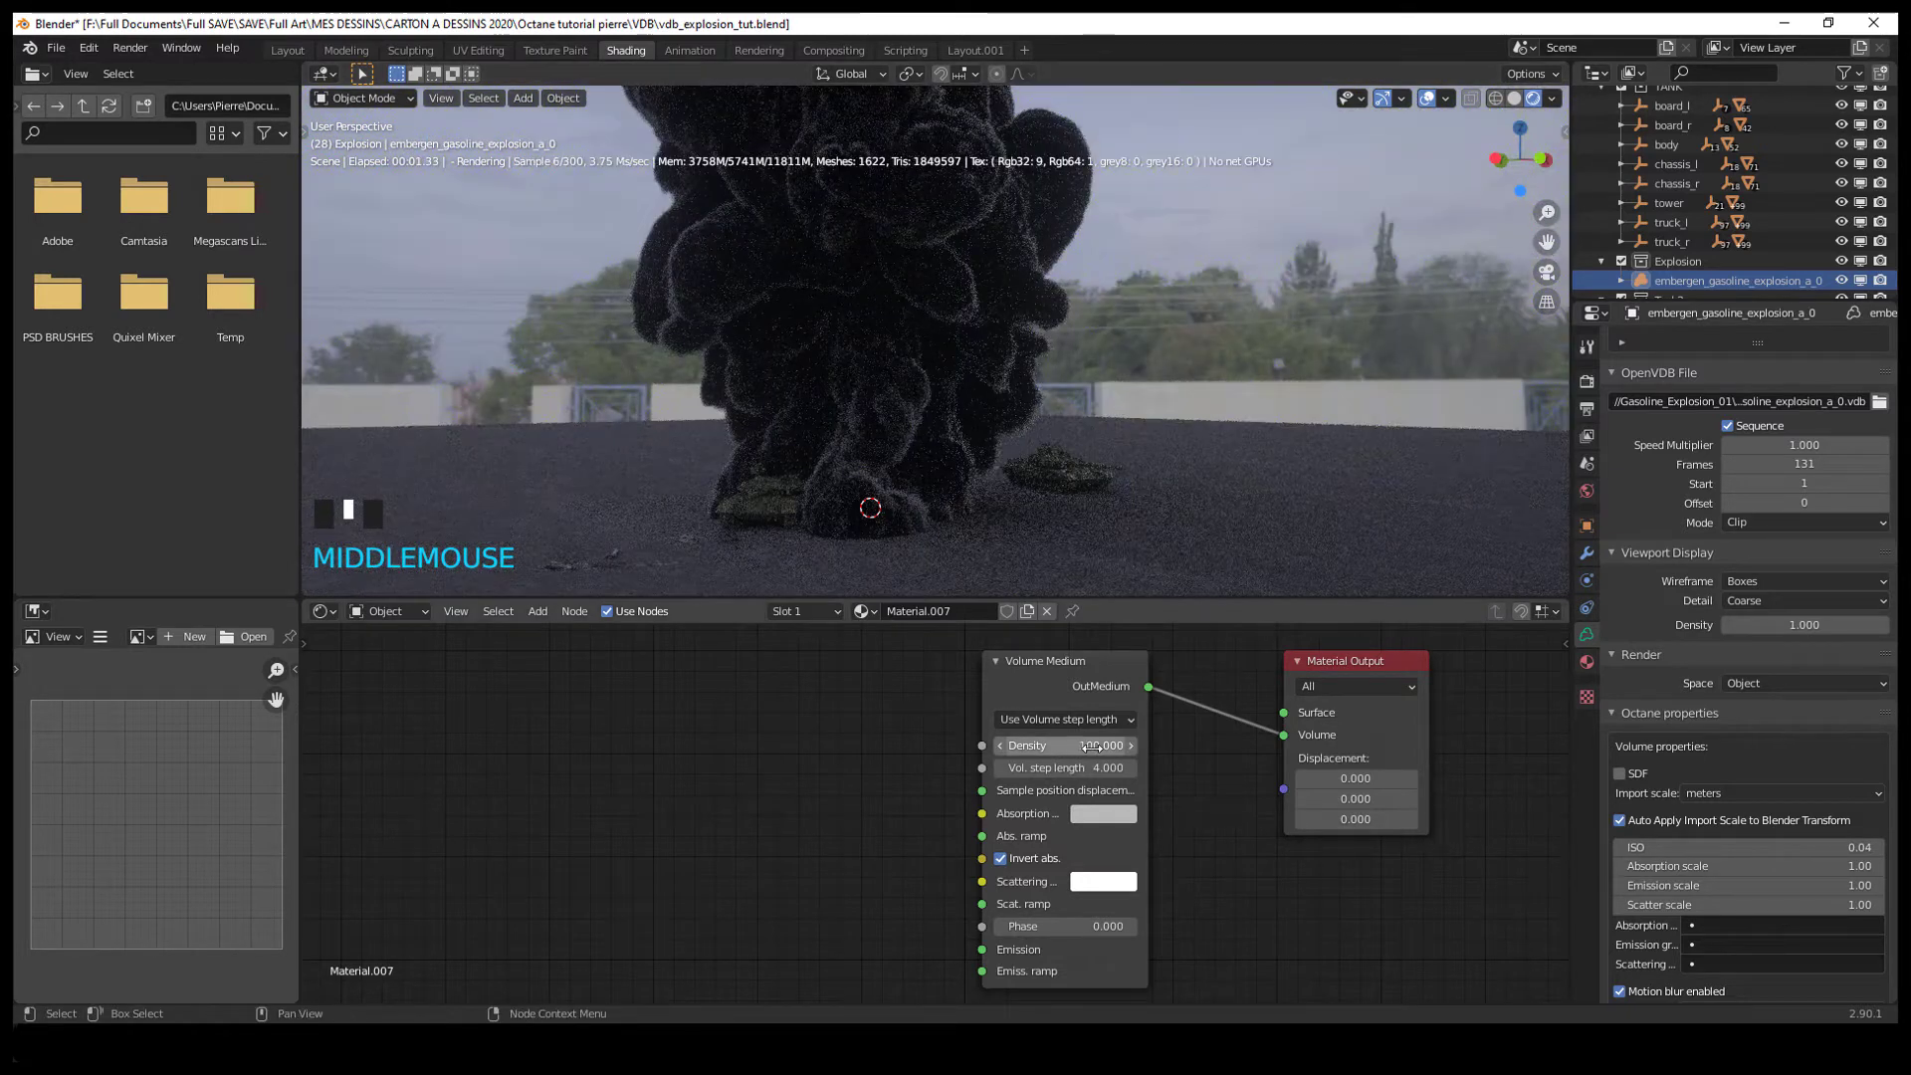
Try a density of 500 on the Volume Medium node and view the smoke from another side
{"action": "left_click", "coordinate": [1076, 744]}
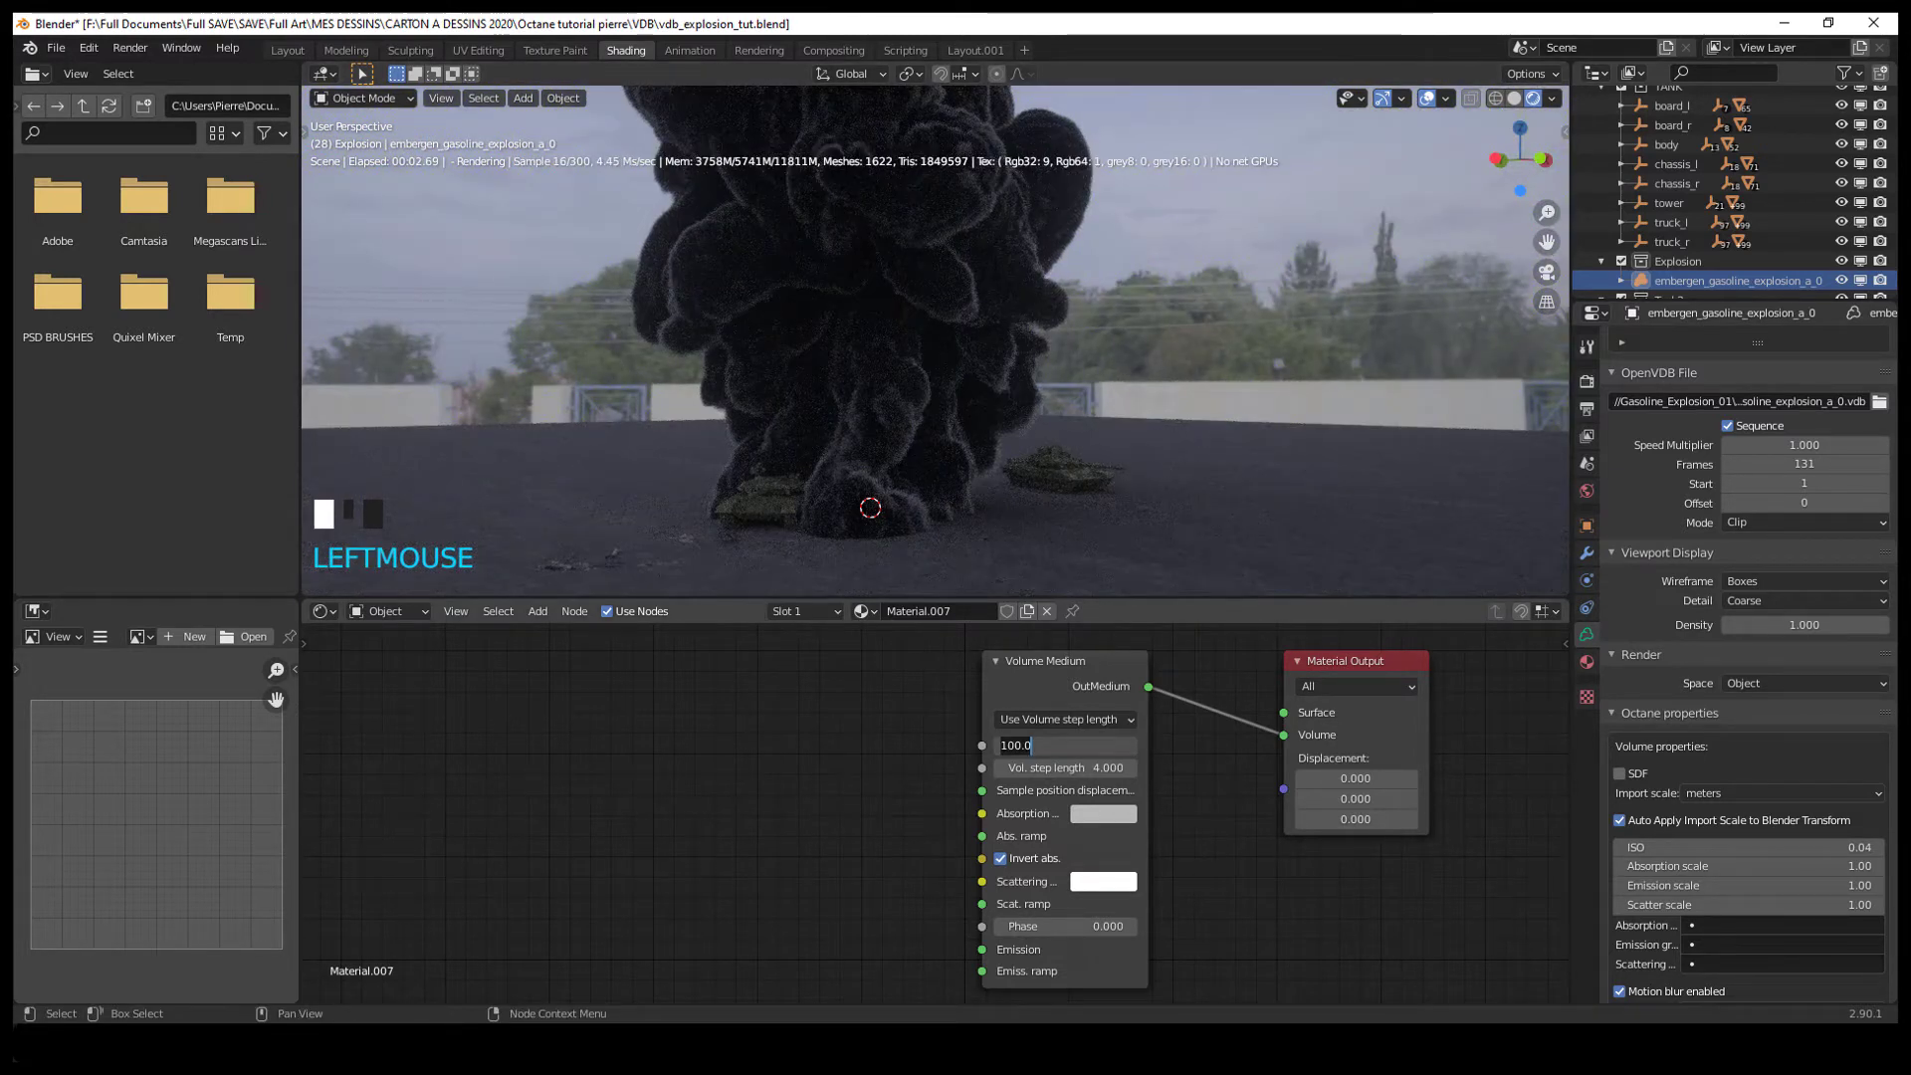
{"action": "type", "text": "500"}
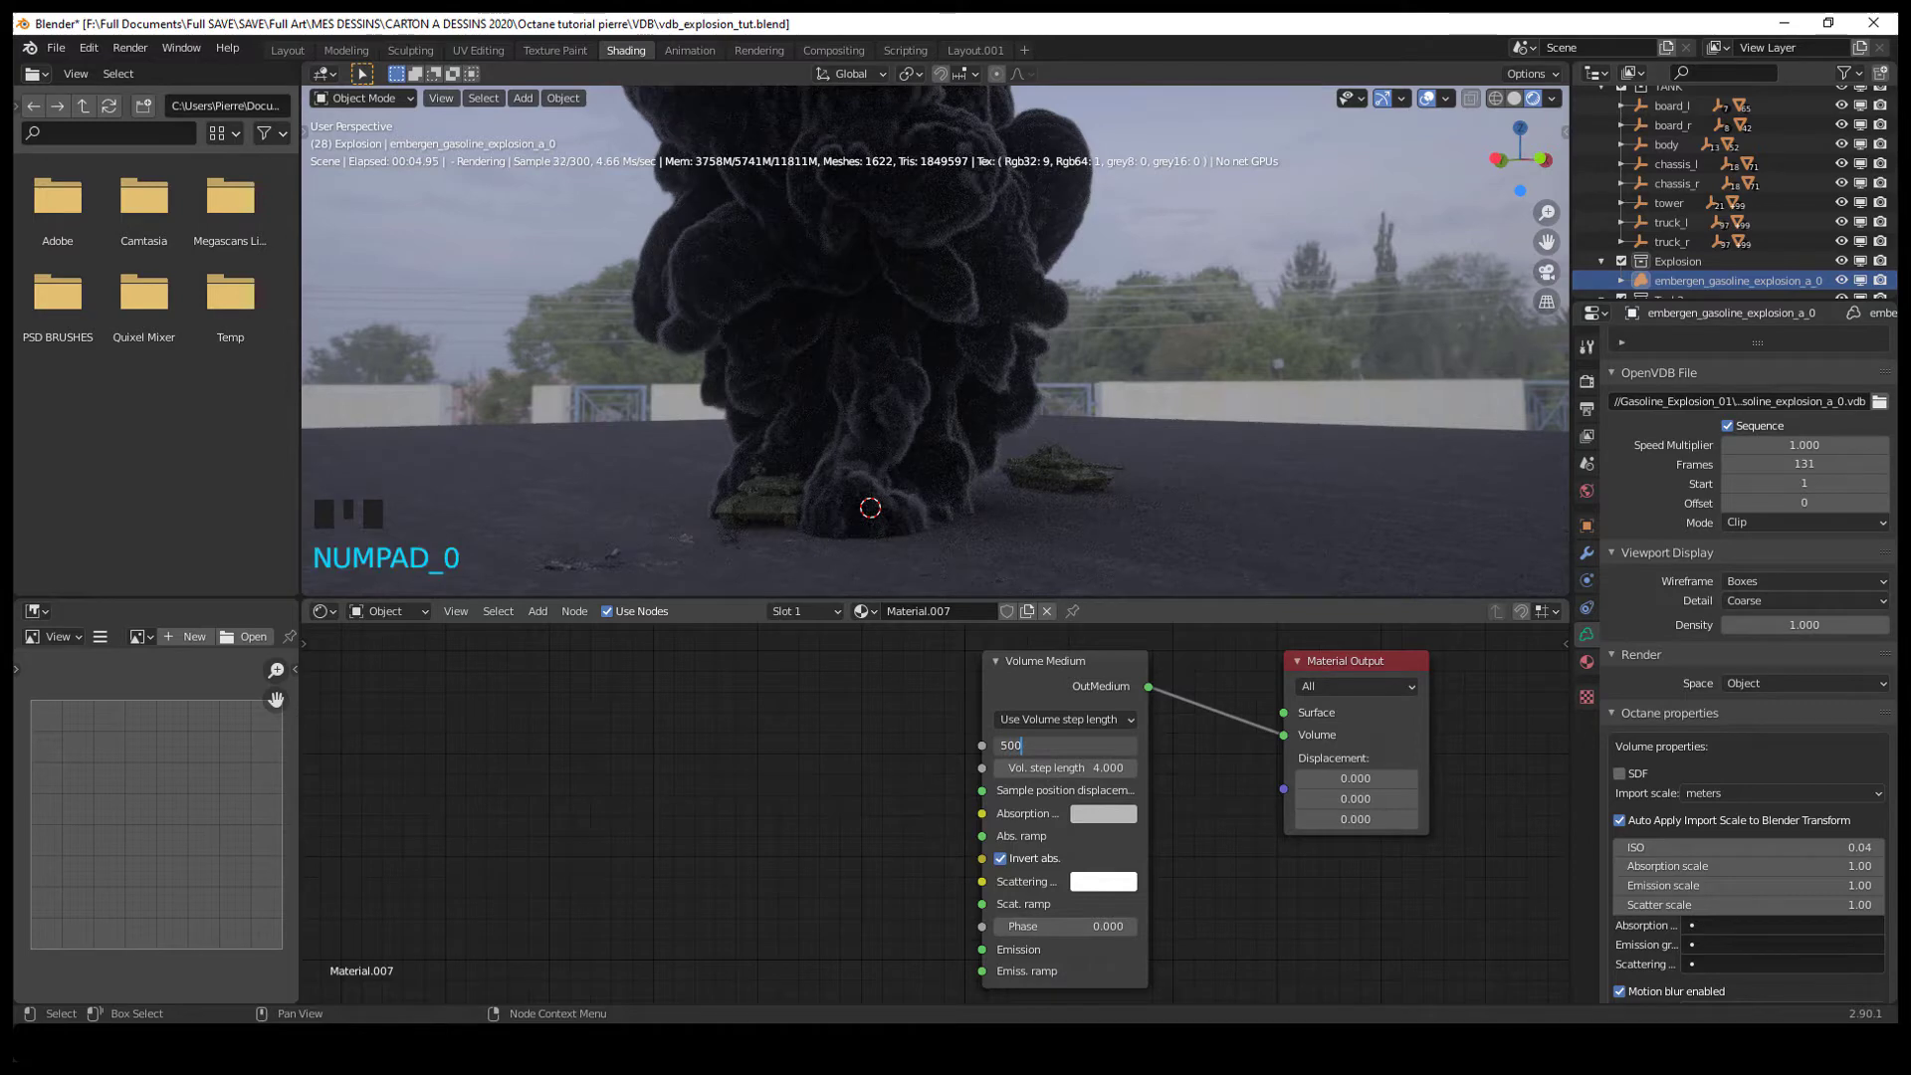
{"action": "key", "text": "Return"}
{"action": "middle_click_drag", "start_coordinate": [1124, 456], "coordinate": [953, 474]}
Try a density of 100 on the Volume Medium node
{"action": "left_click", "coordinate": [1092, 745]}
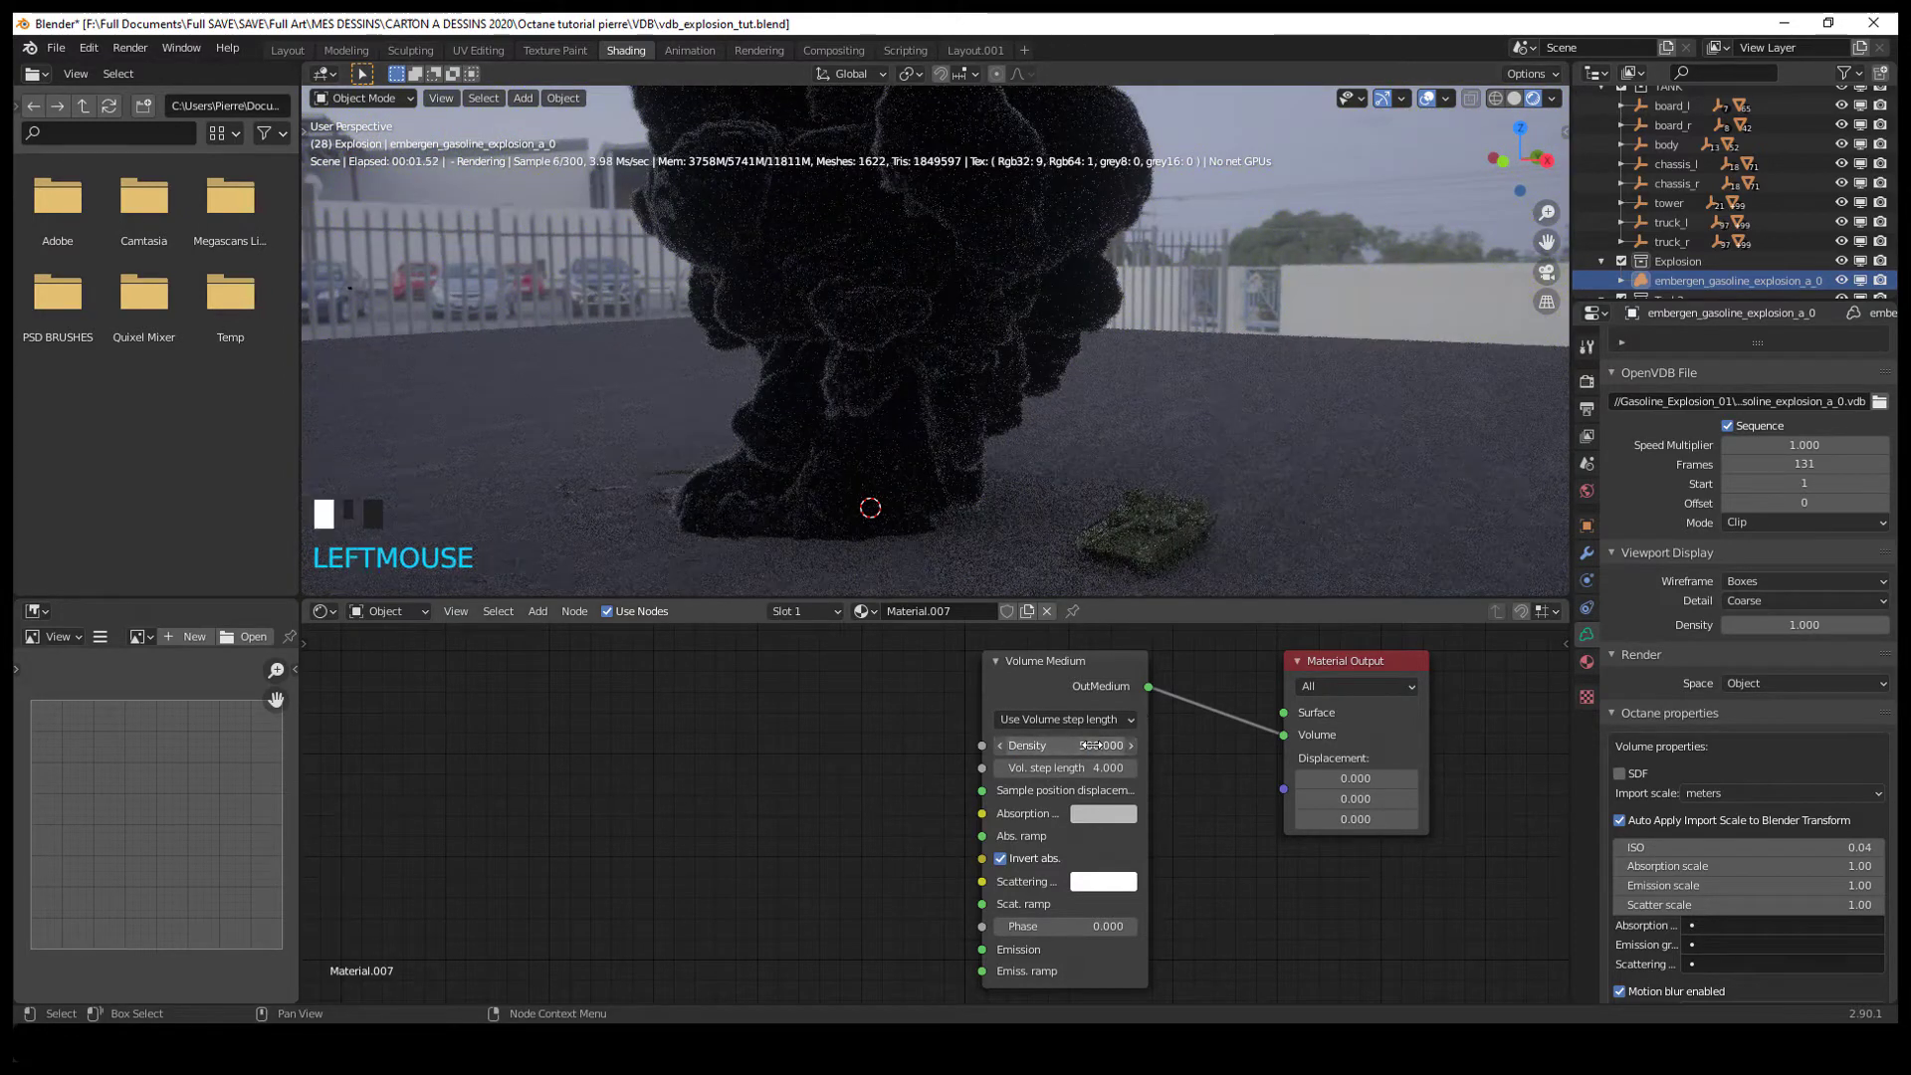
{"action": "type", "text": "10"}
{"action": "key", "text": "Return"}
Try a density of 1 on the Volume Medium node and inspect the thinner smoke around the tank
{"action": "left_click_drag", "start_coordinate": [1088, 745], "coordinate": [1125, 745]}
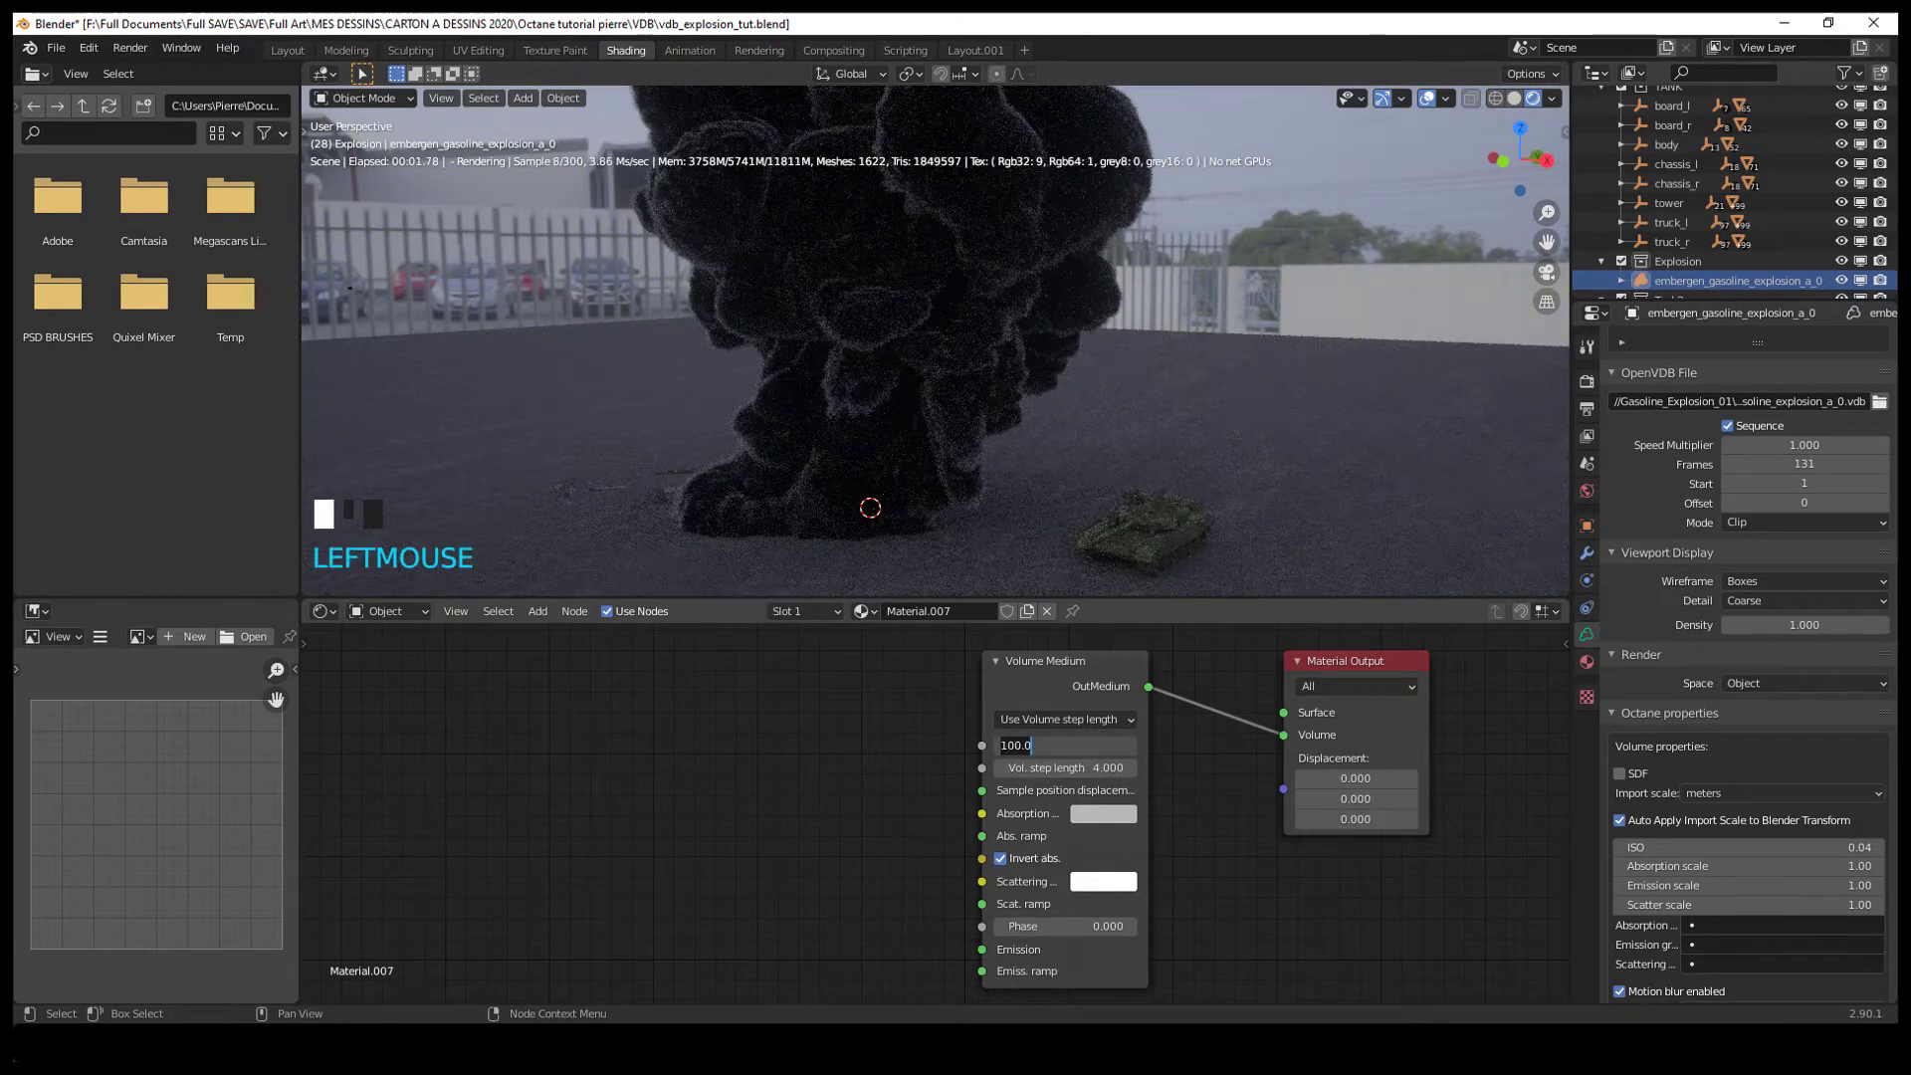
{"action": "left_click", "coordinate": [1114, 750]}
{"action": "type", "text": "1"}
{"action": "key", "text": "Return"}
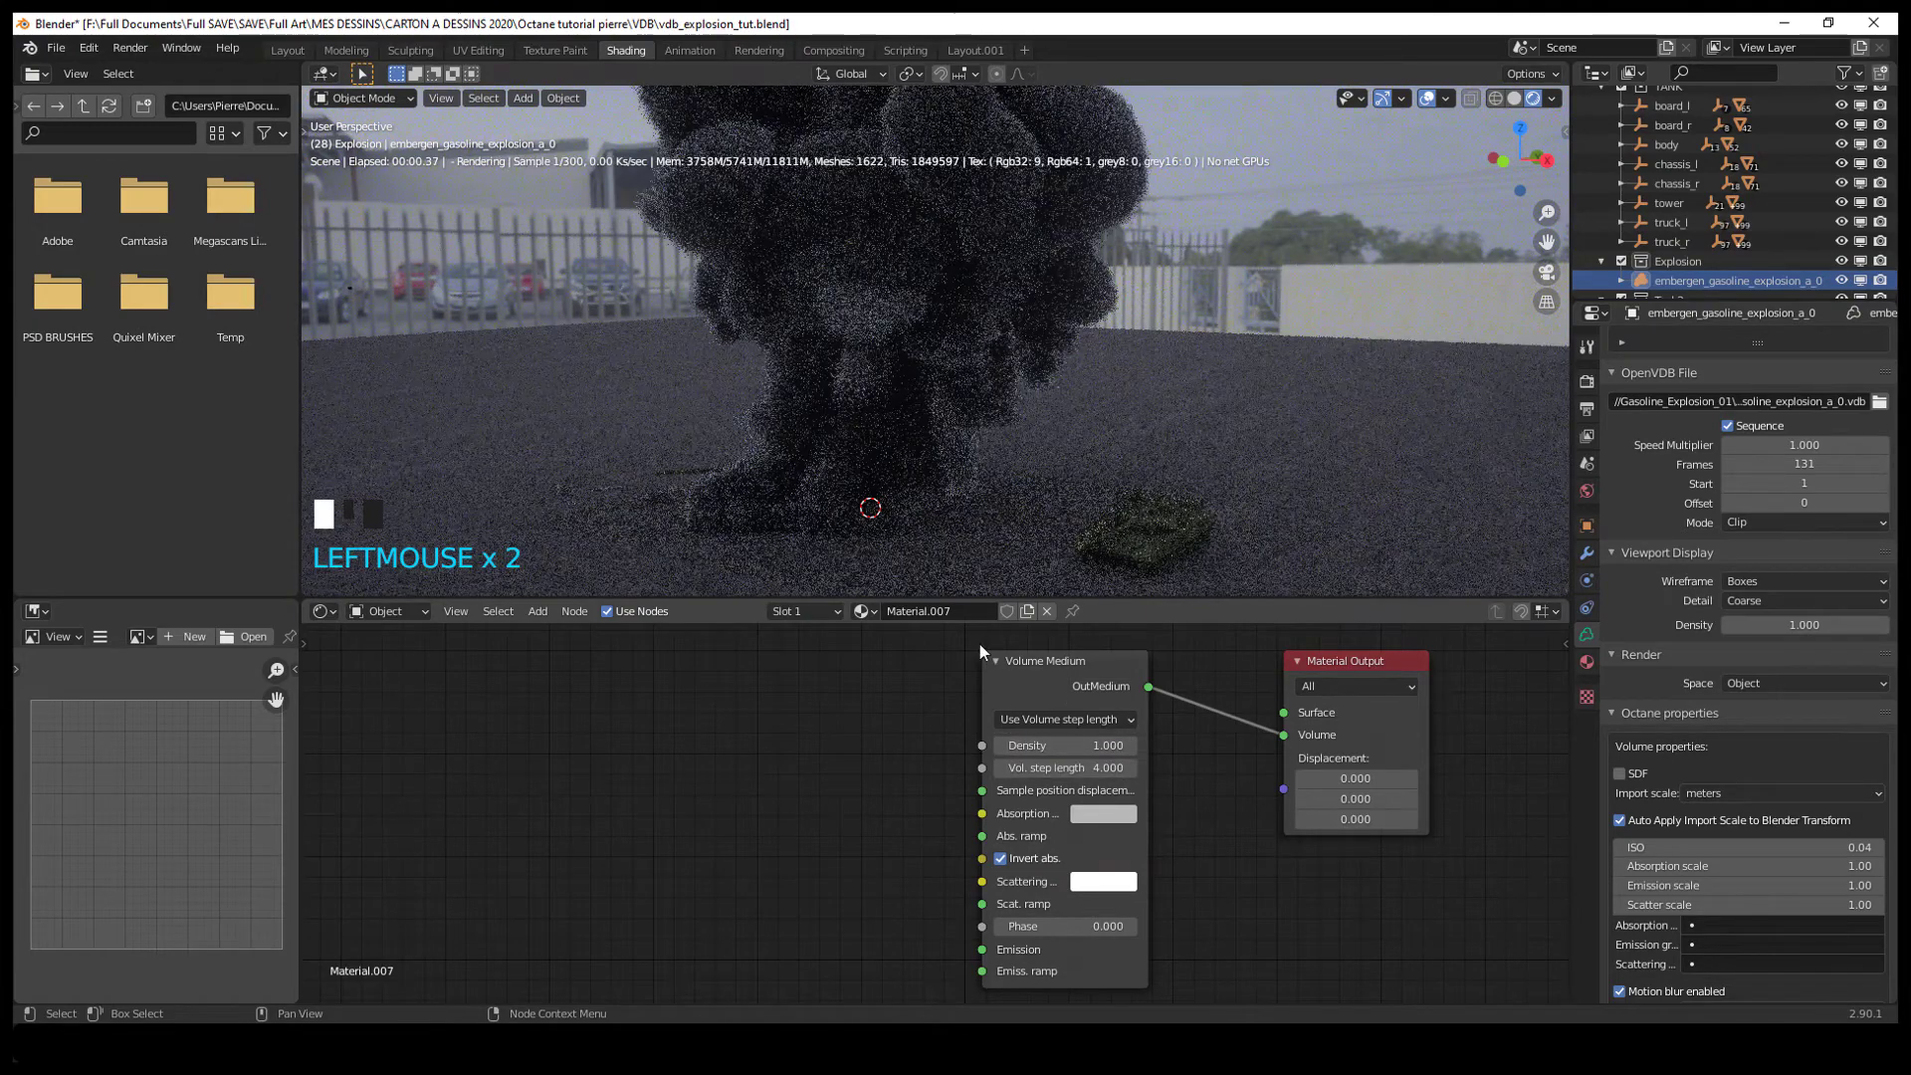
{"action": "middle_click_drag", "start_coordinate": [910, 468], "coordinate": [1061, 454]}
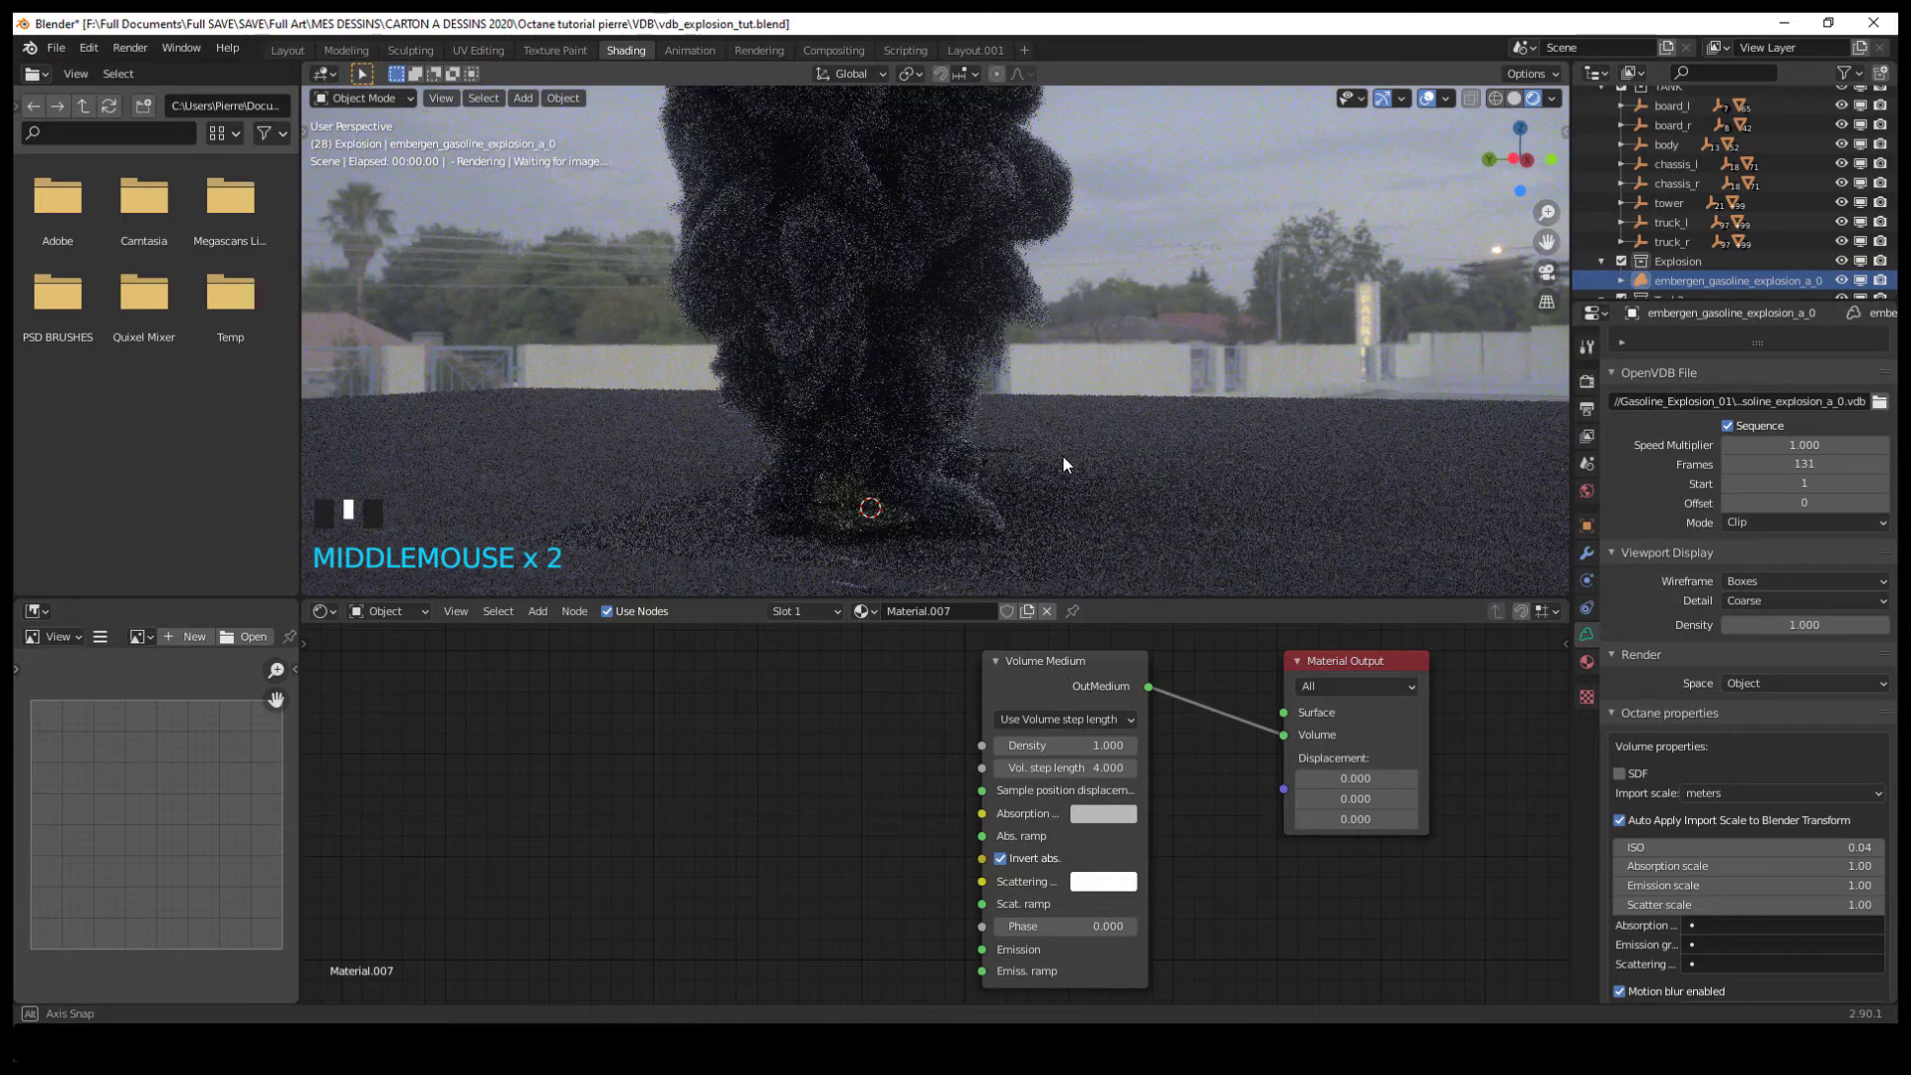
Set the Volume Medium density to 200 and toggle the explosion's visibility to compare the scene with and without it
{"action": "left_click", "coordinate": [1098, 746]}
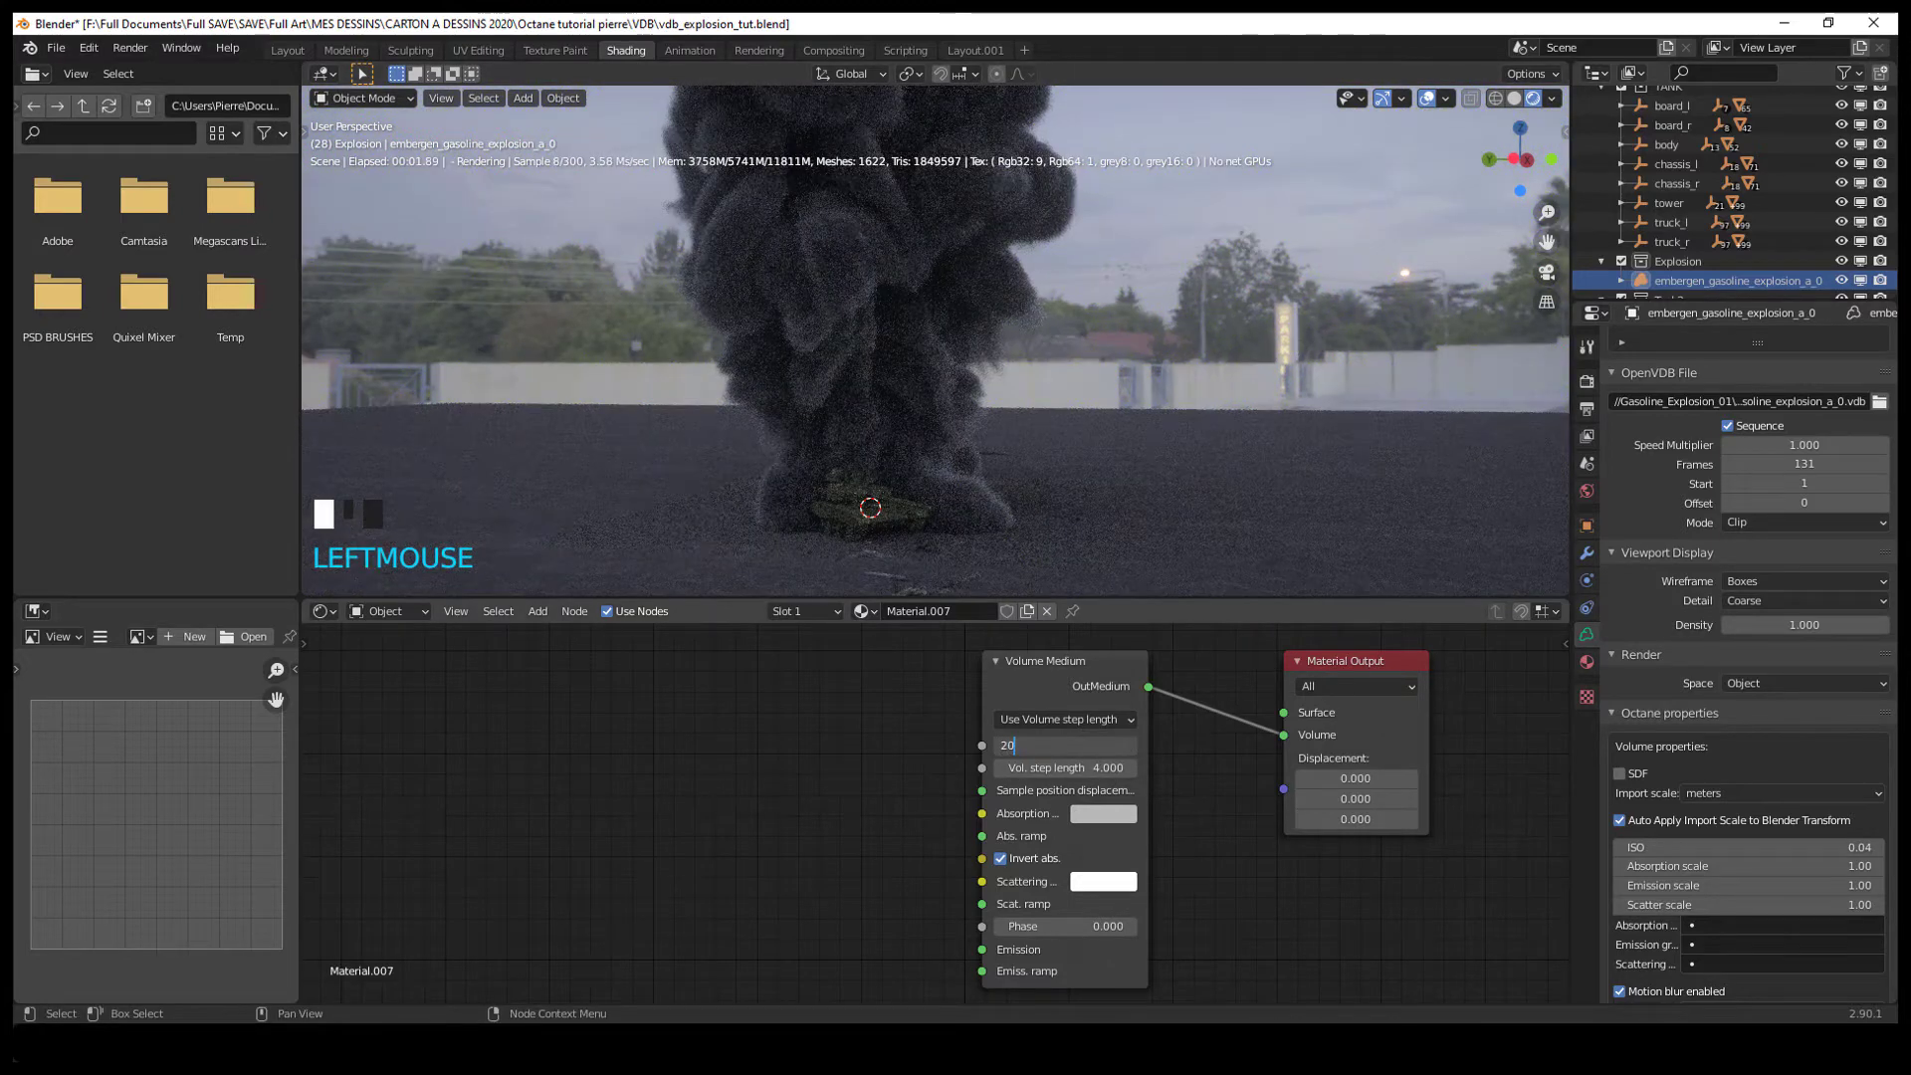
{"action": "middle_click_drag", "start_coordinate": [1087, 423], "coordinate": [1376, 481]}
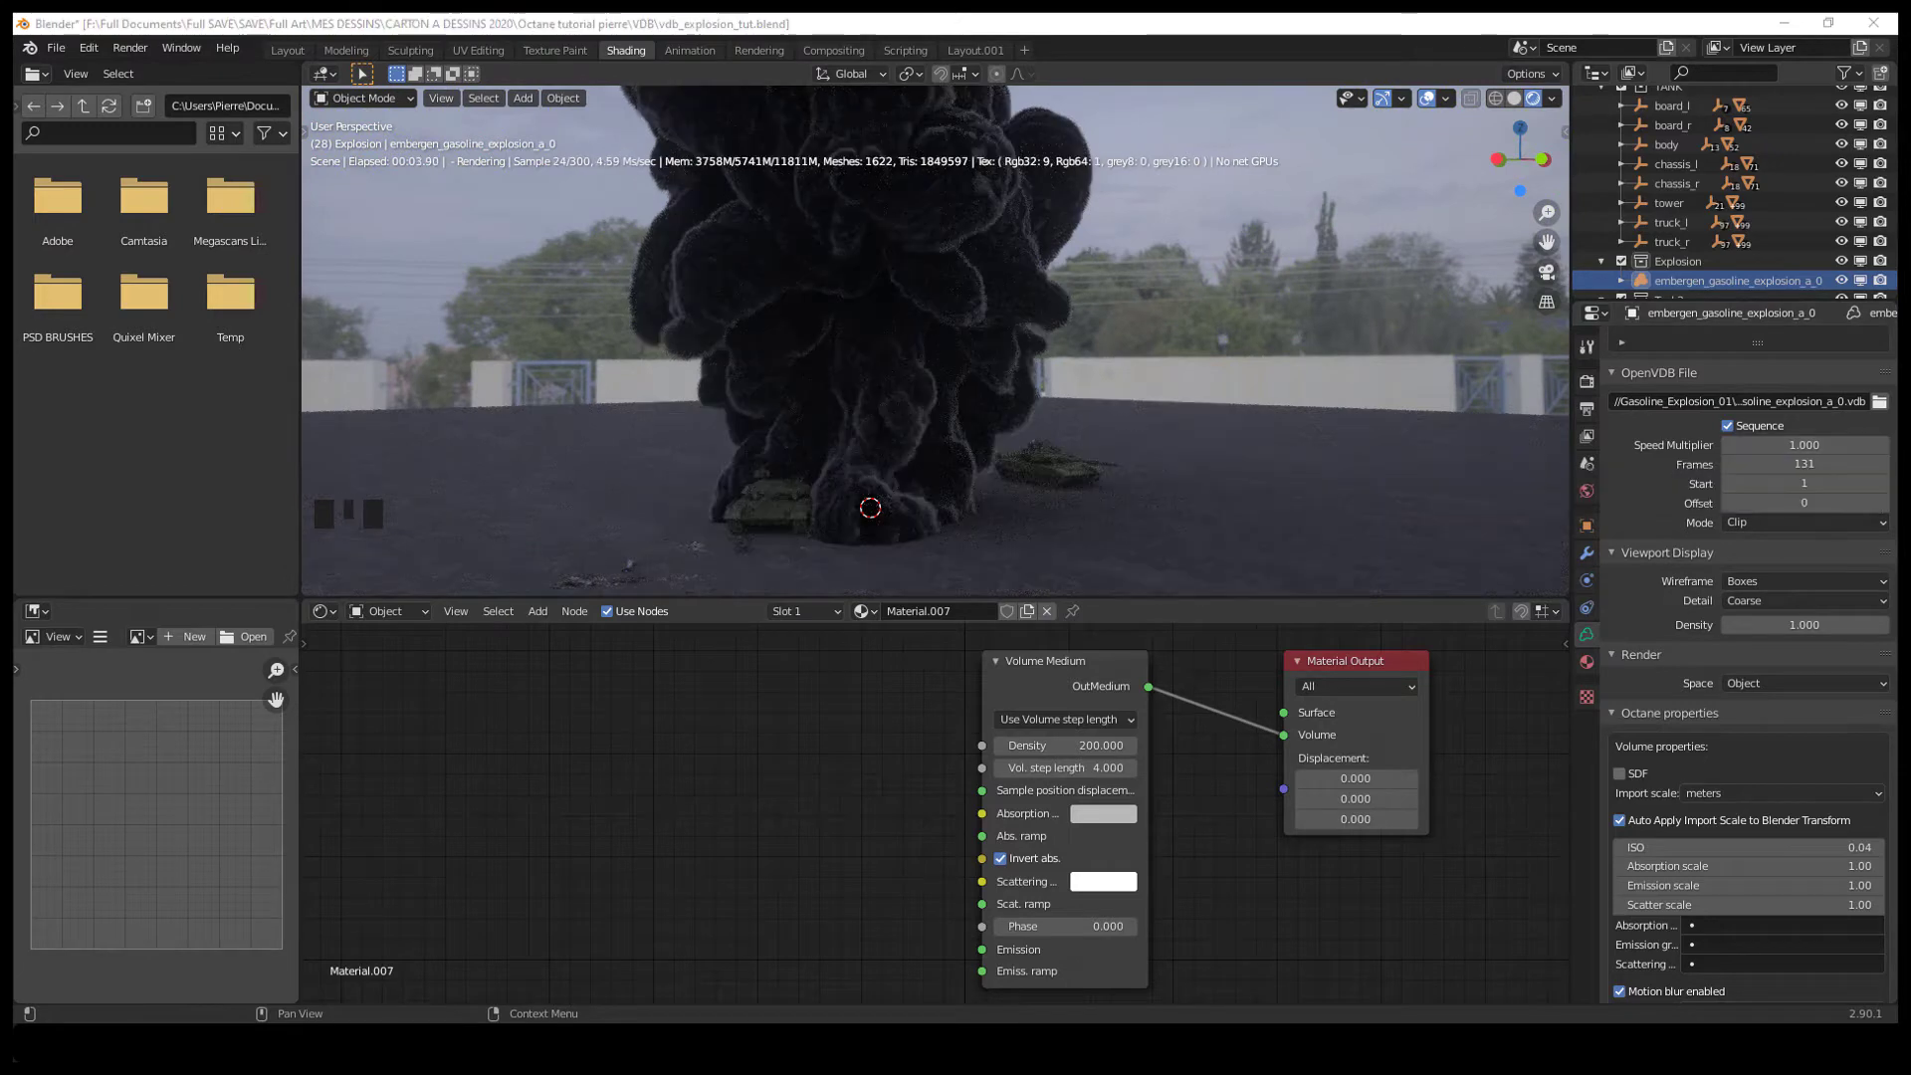
{"action": "middle_click_drag", "start_coordinate": [1012, 403], "coordinate": [964, 418]}
{"action": "left_click", "coordinate": [1841, 280]}
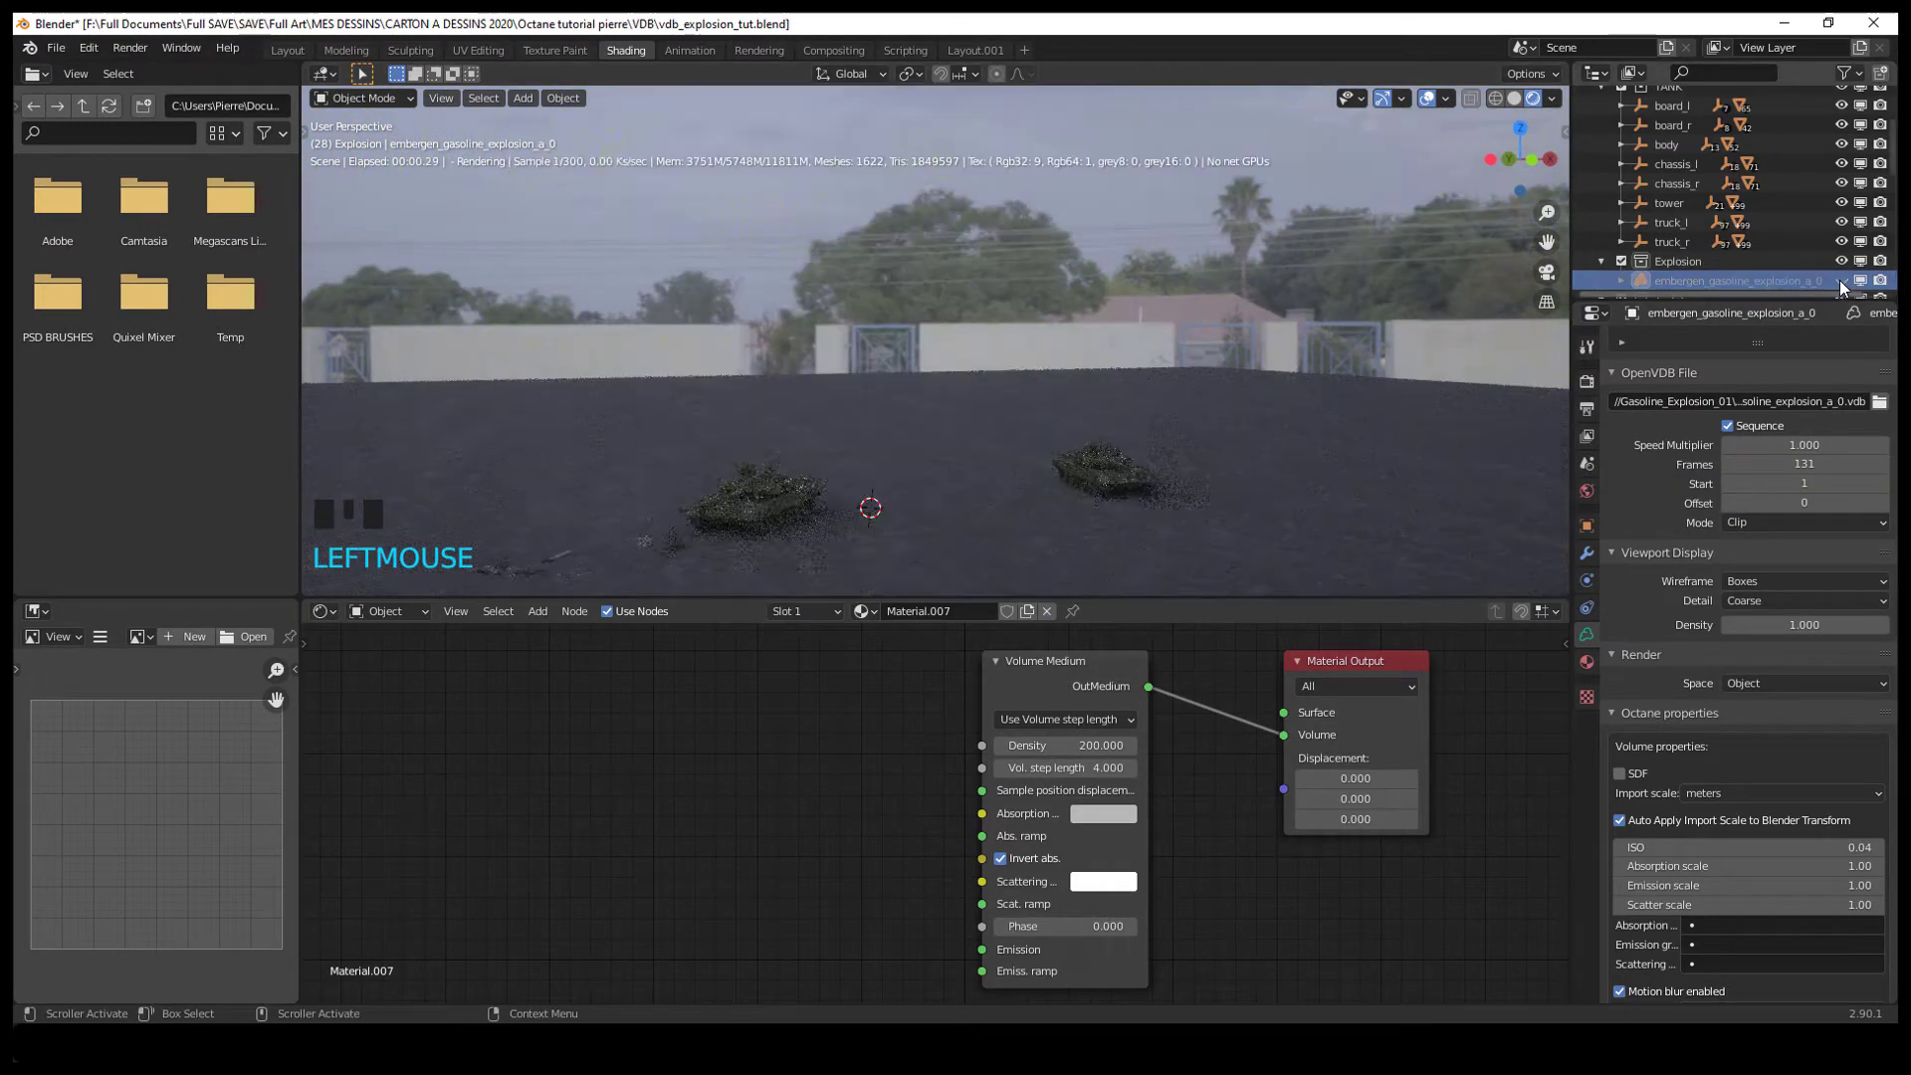
{"action": "middle_click_drag", "start_coordinate": [980, 429], "coordinate": [1213, 440]}
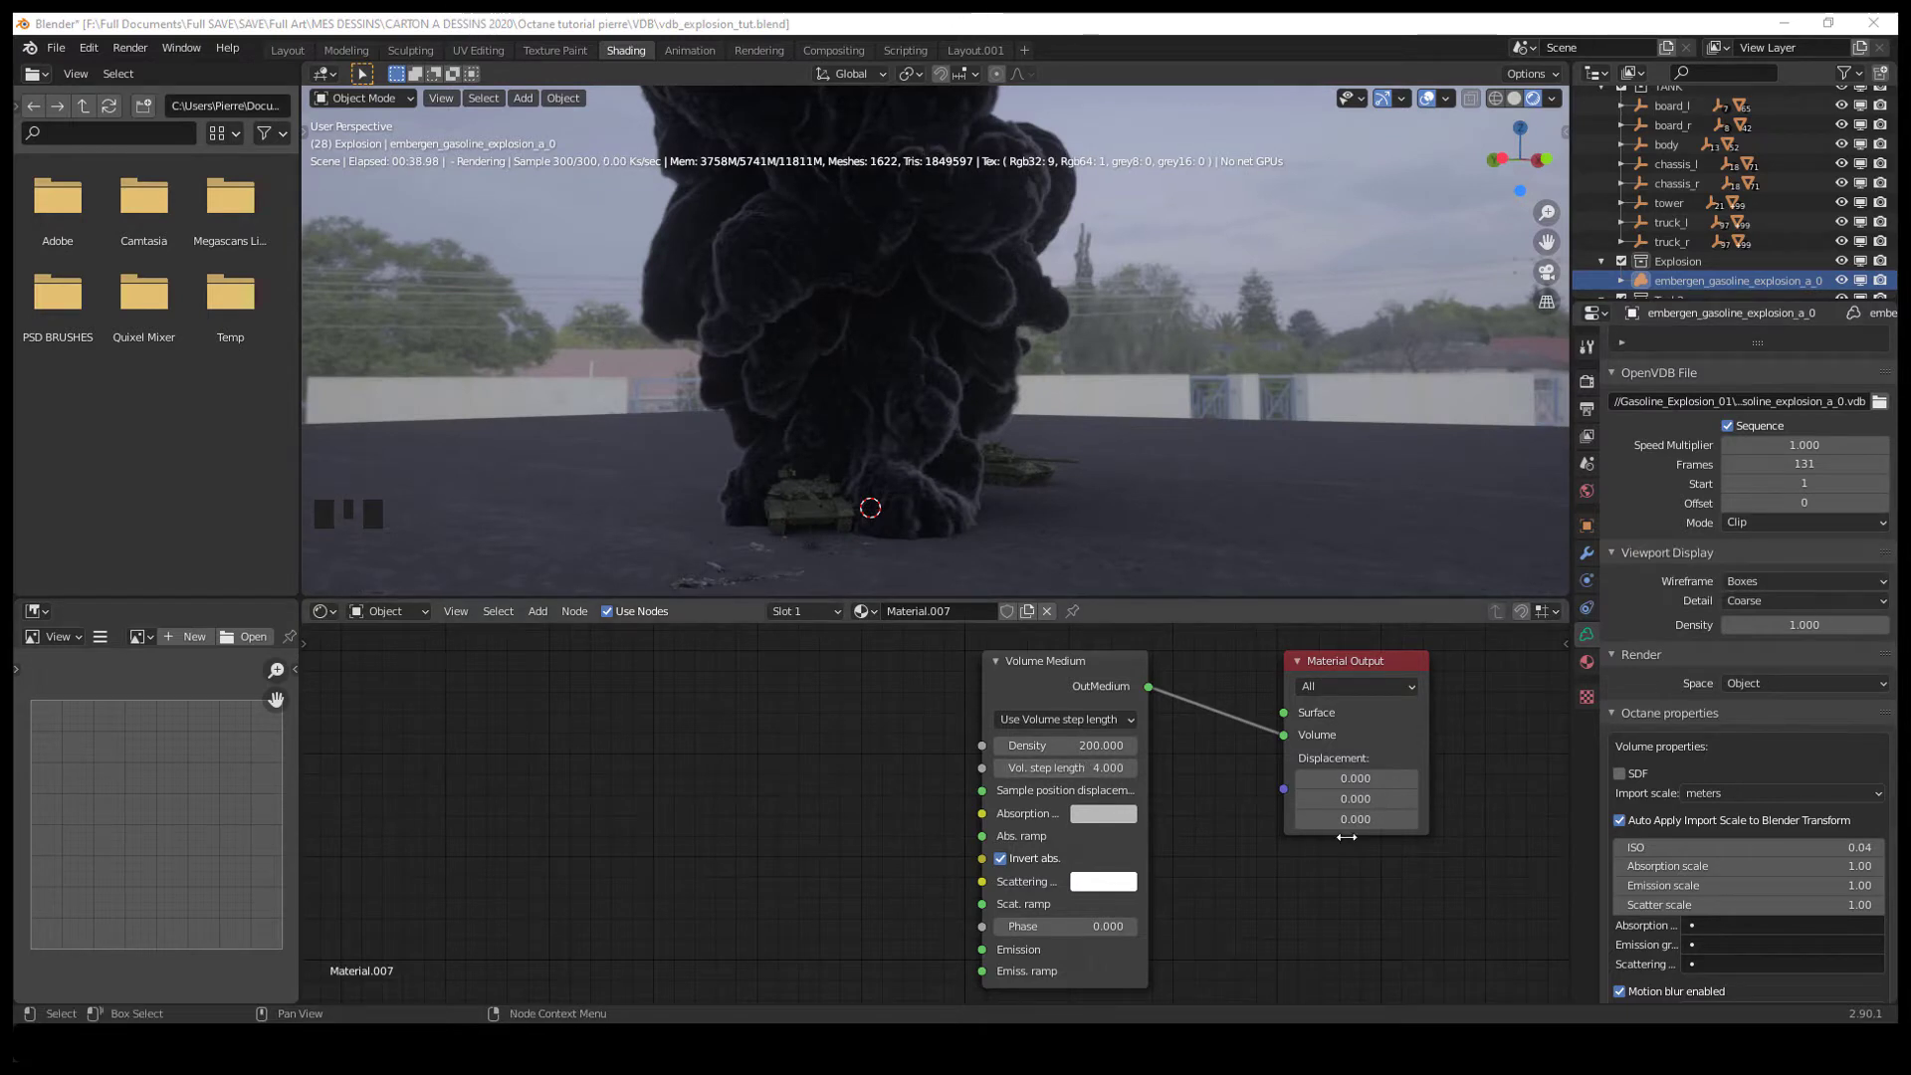
Set the volume step length of the Volume Medium node to 1 and inspect the smoke detail
{"action": "left_click", "coordinate": [1083, 768]}
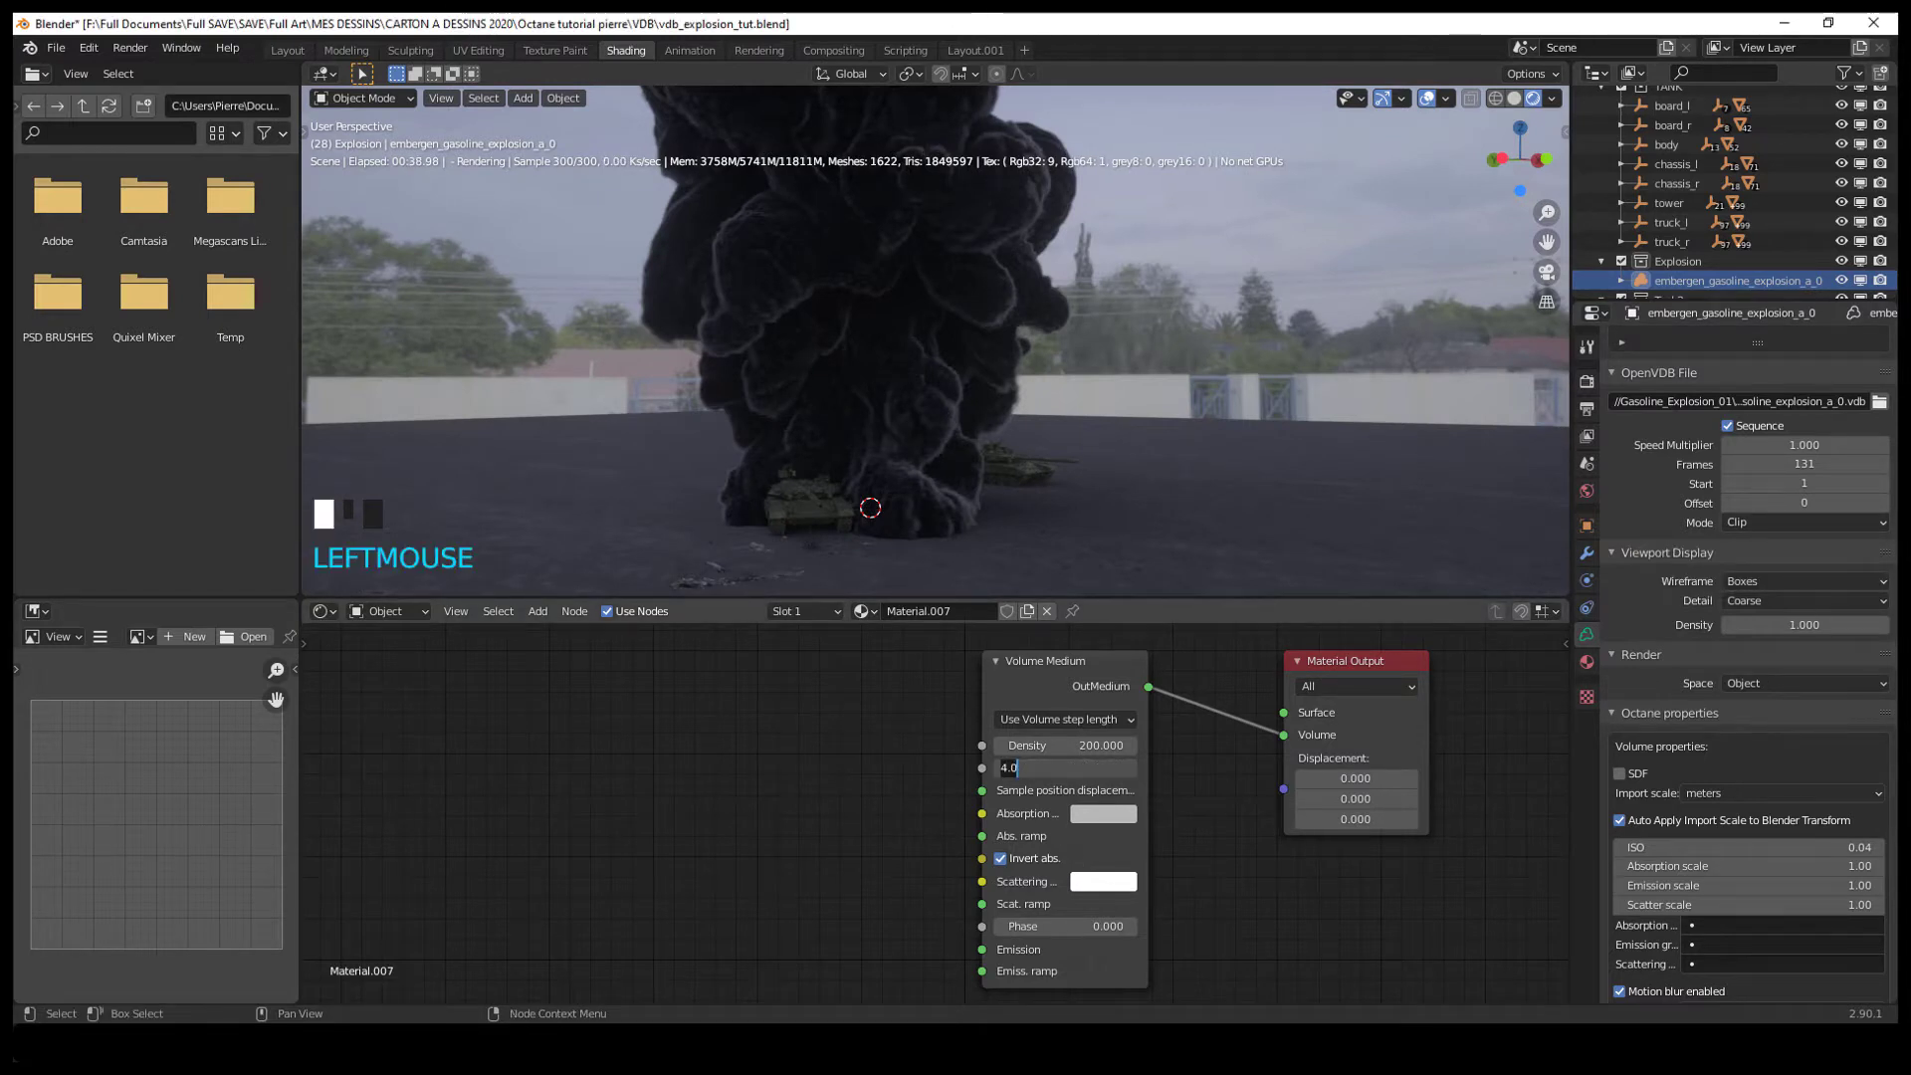
{"action": "type", "text": "1"}
{"action": "key", "text": "Return"}
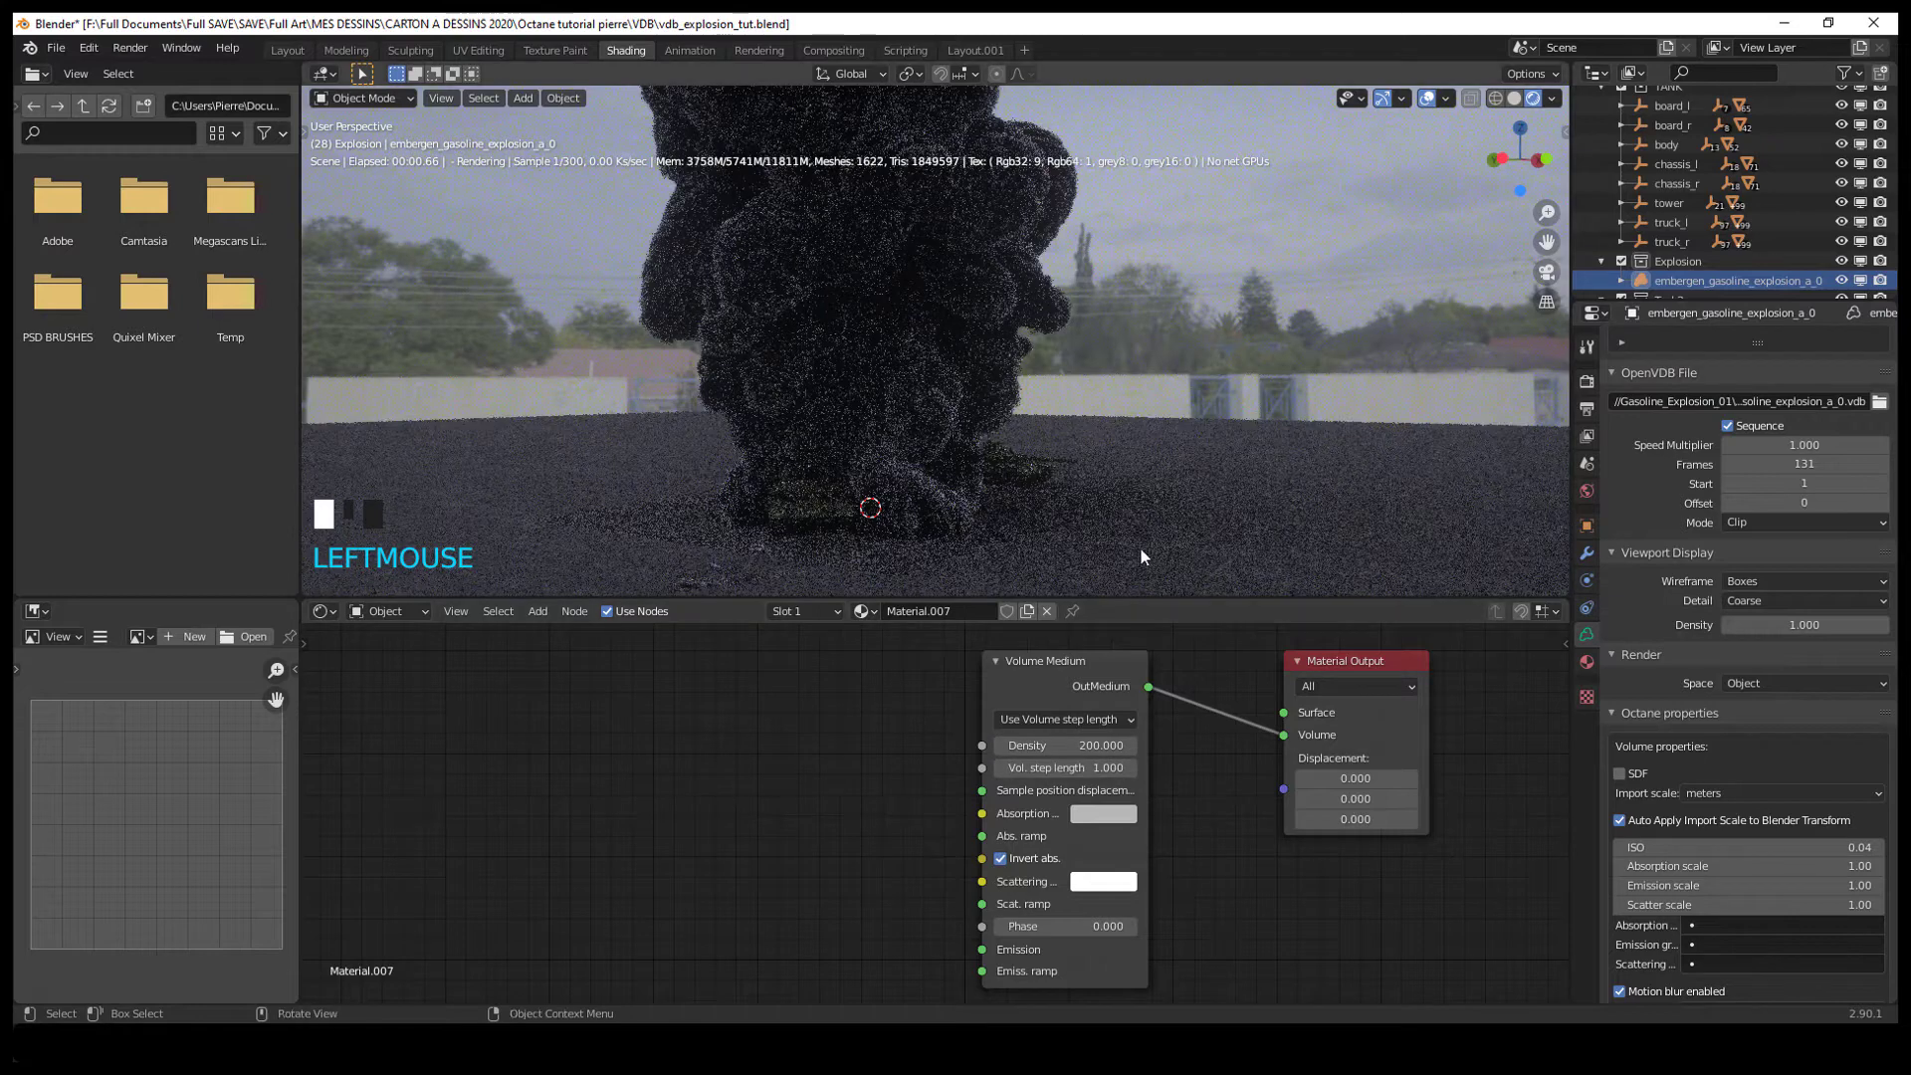
{"action": "middle_click_drag", "start_coordinate": [1087, 494], "coordinate": [985, 503]}
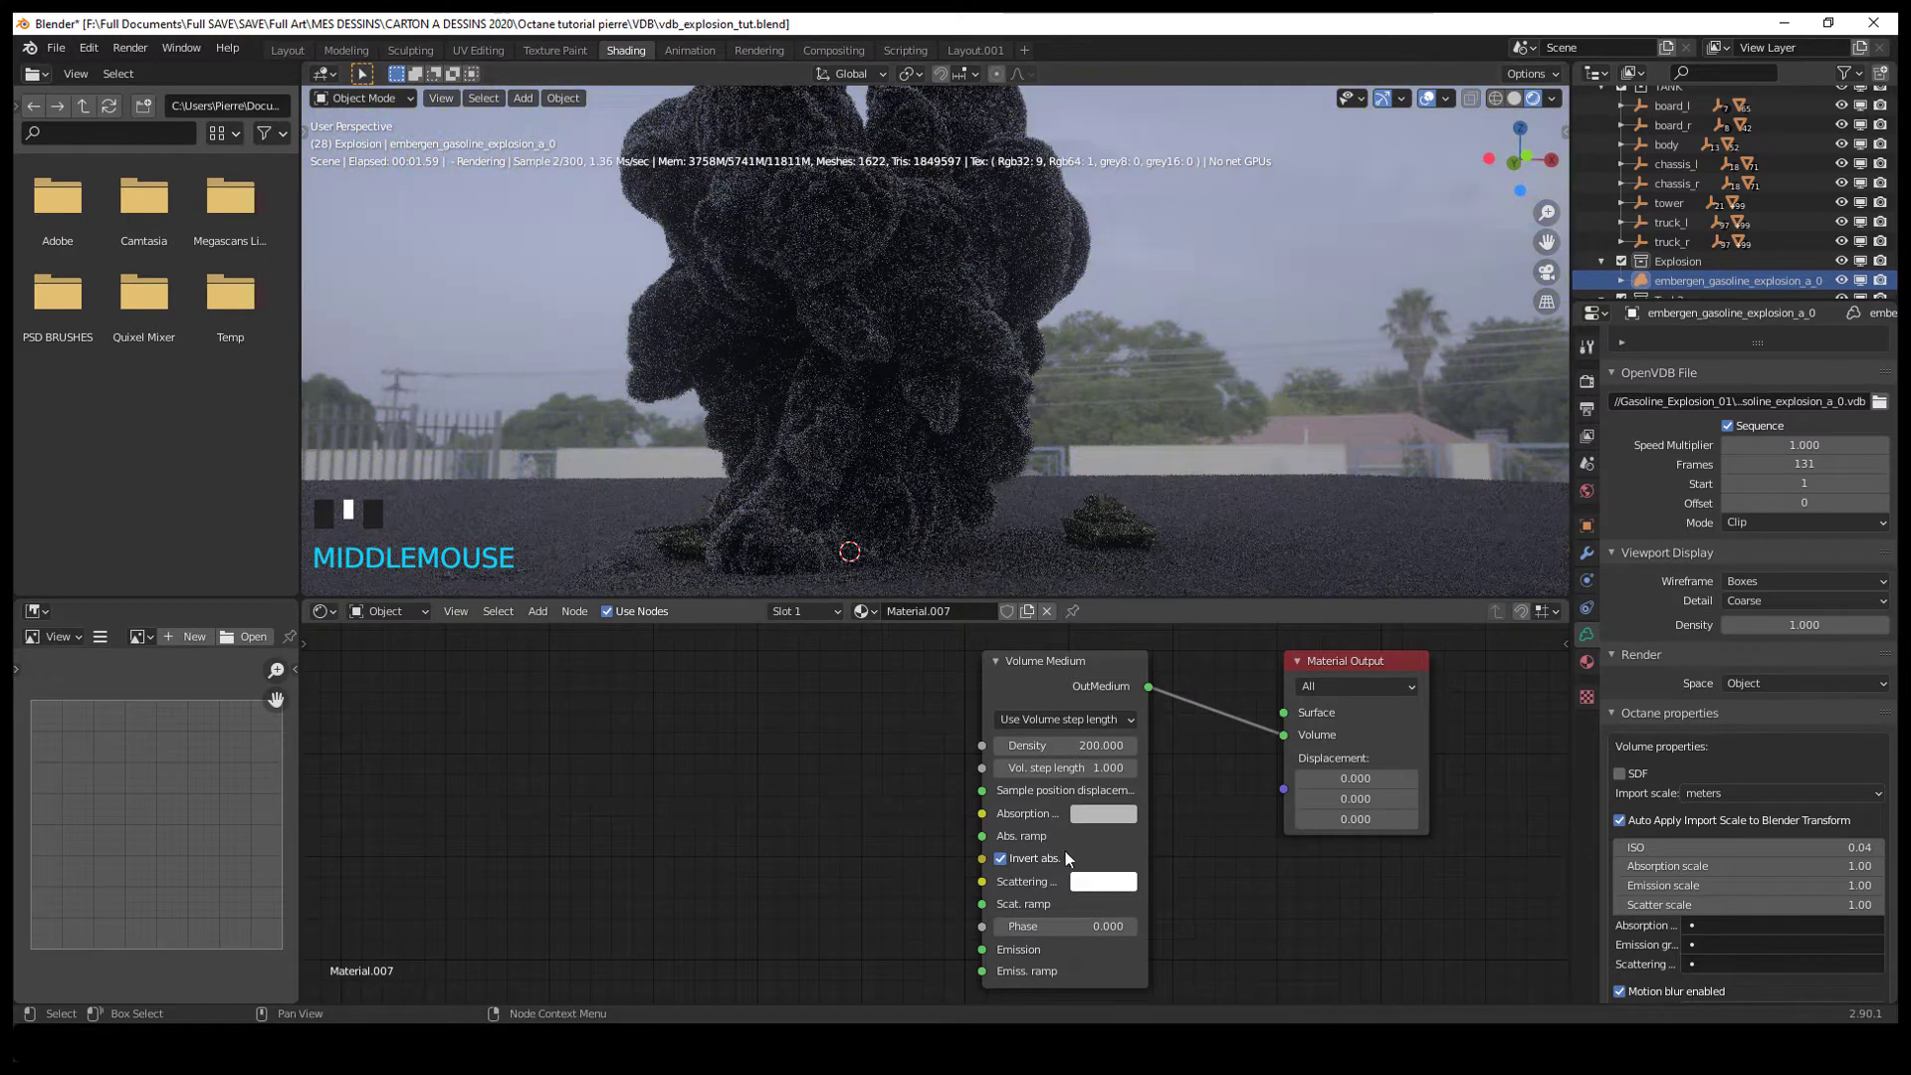
Try a saturated blue scattering colour (hue 0.639, saturation 0.598) on the Volume Medium node
{"action": "left_click", "coordinate": [1101, 882]}
{"action": "left_click", "coordinate": [1195, 631]}
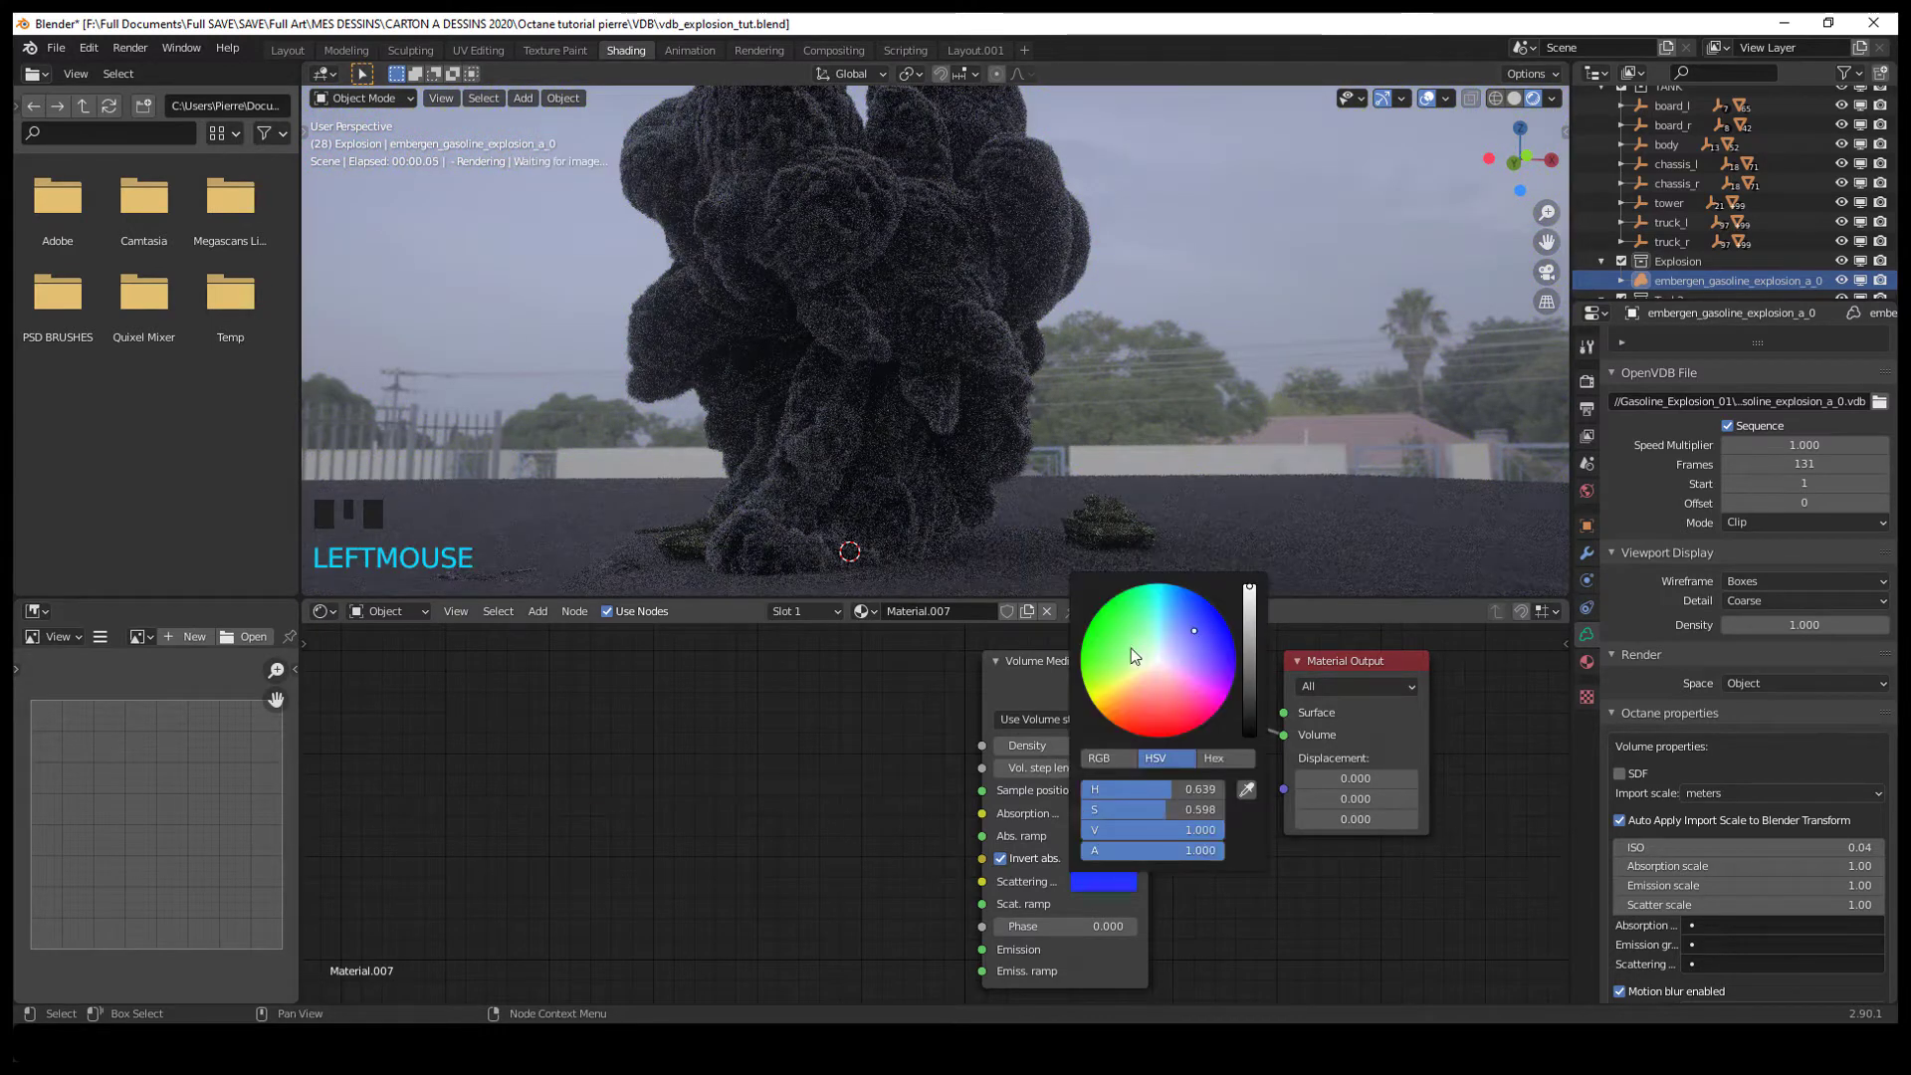
{"action": "middle_click_drag", "start_coordinate": [967, 487], "coordinate": [1037, 493]}
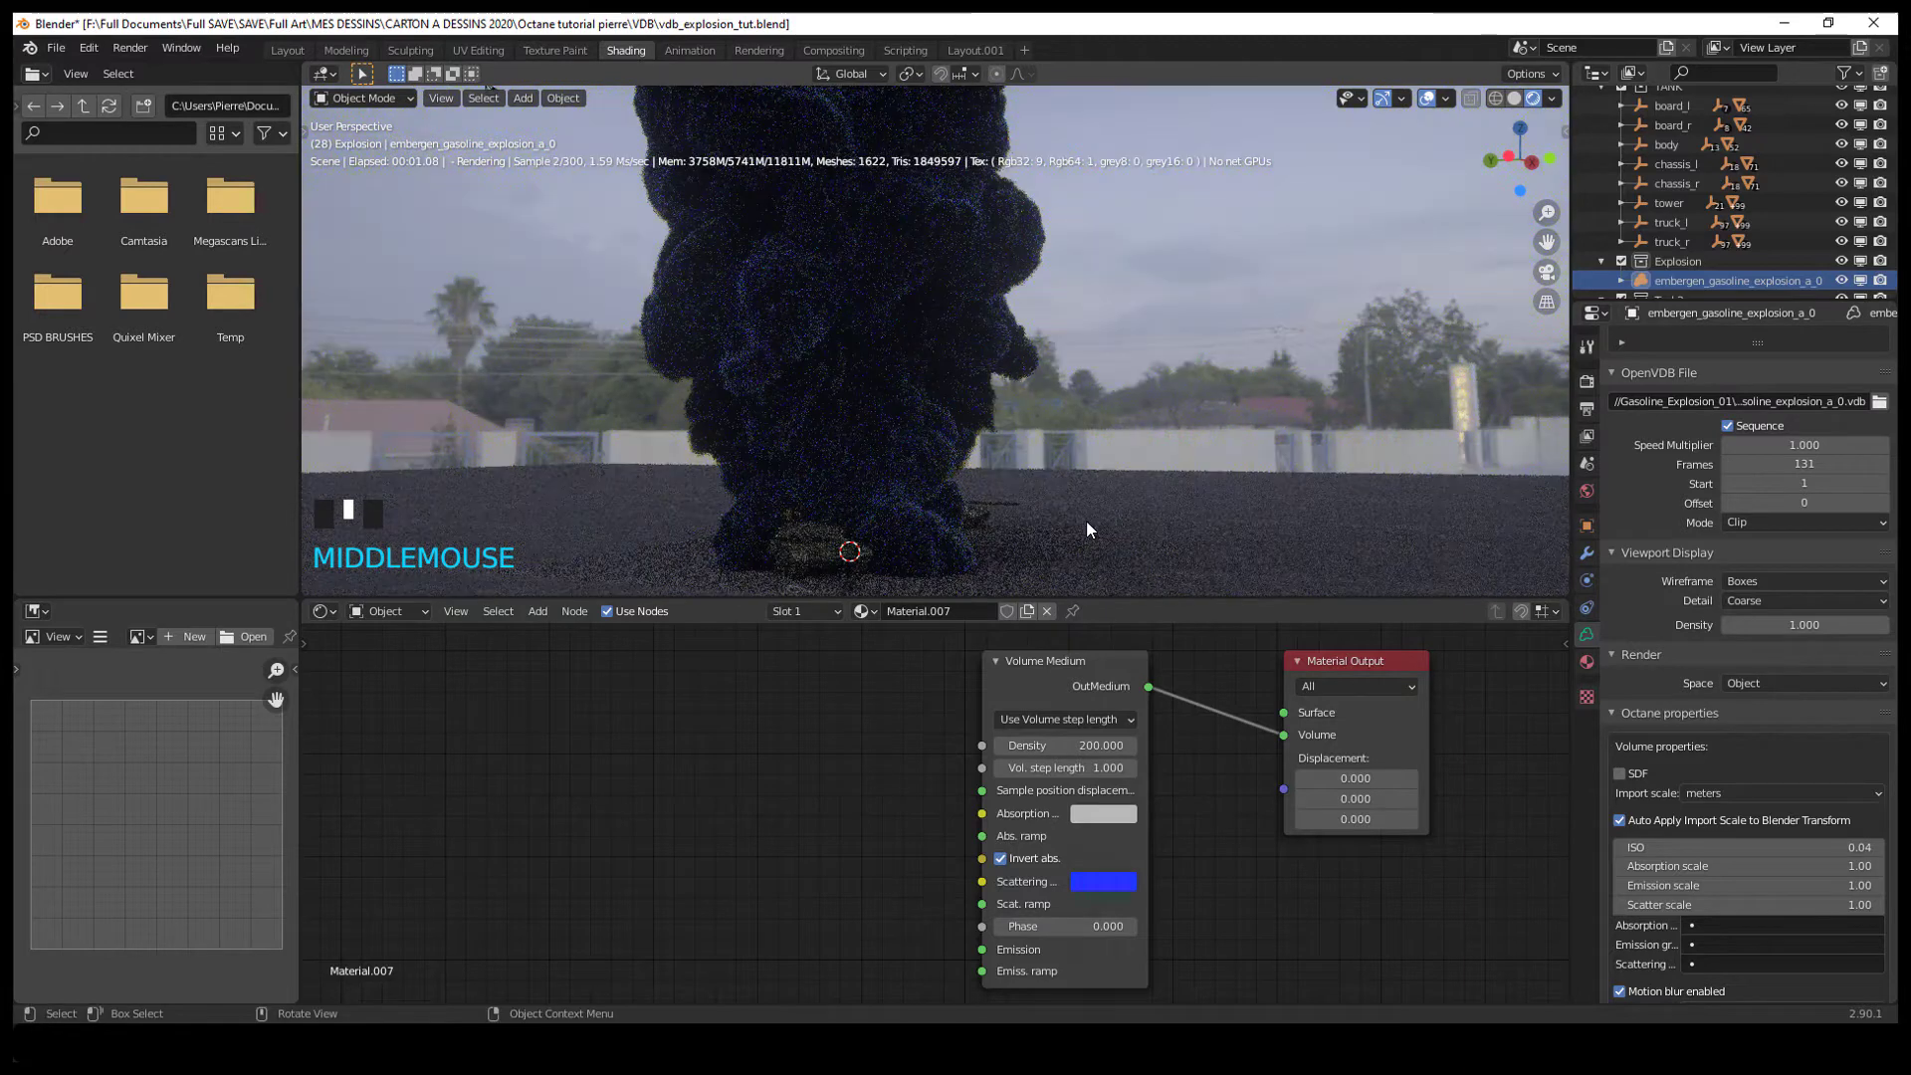
Set the scattering colour to a pale warm cream with hue 0.099, saturation 0.054 and value 1
{"action": "left_click", "coordinate": [1105, 883]}
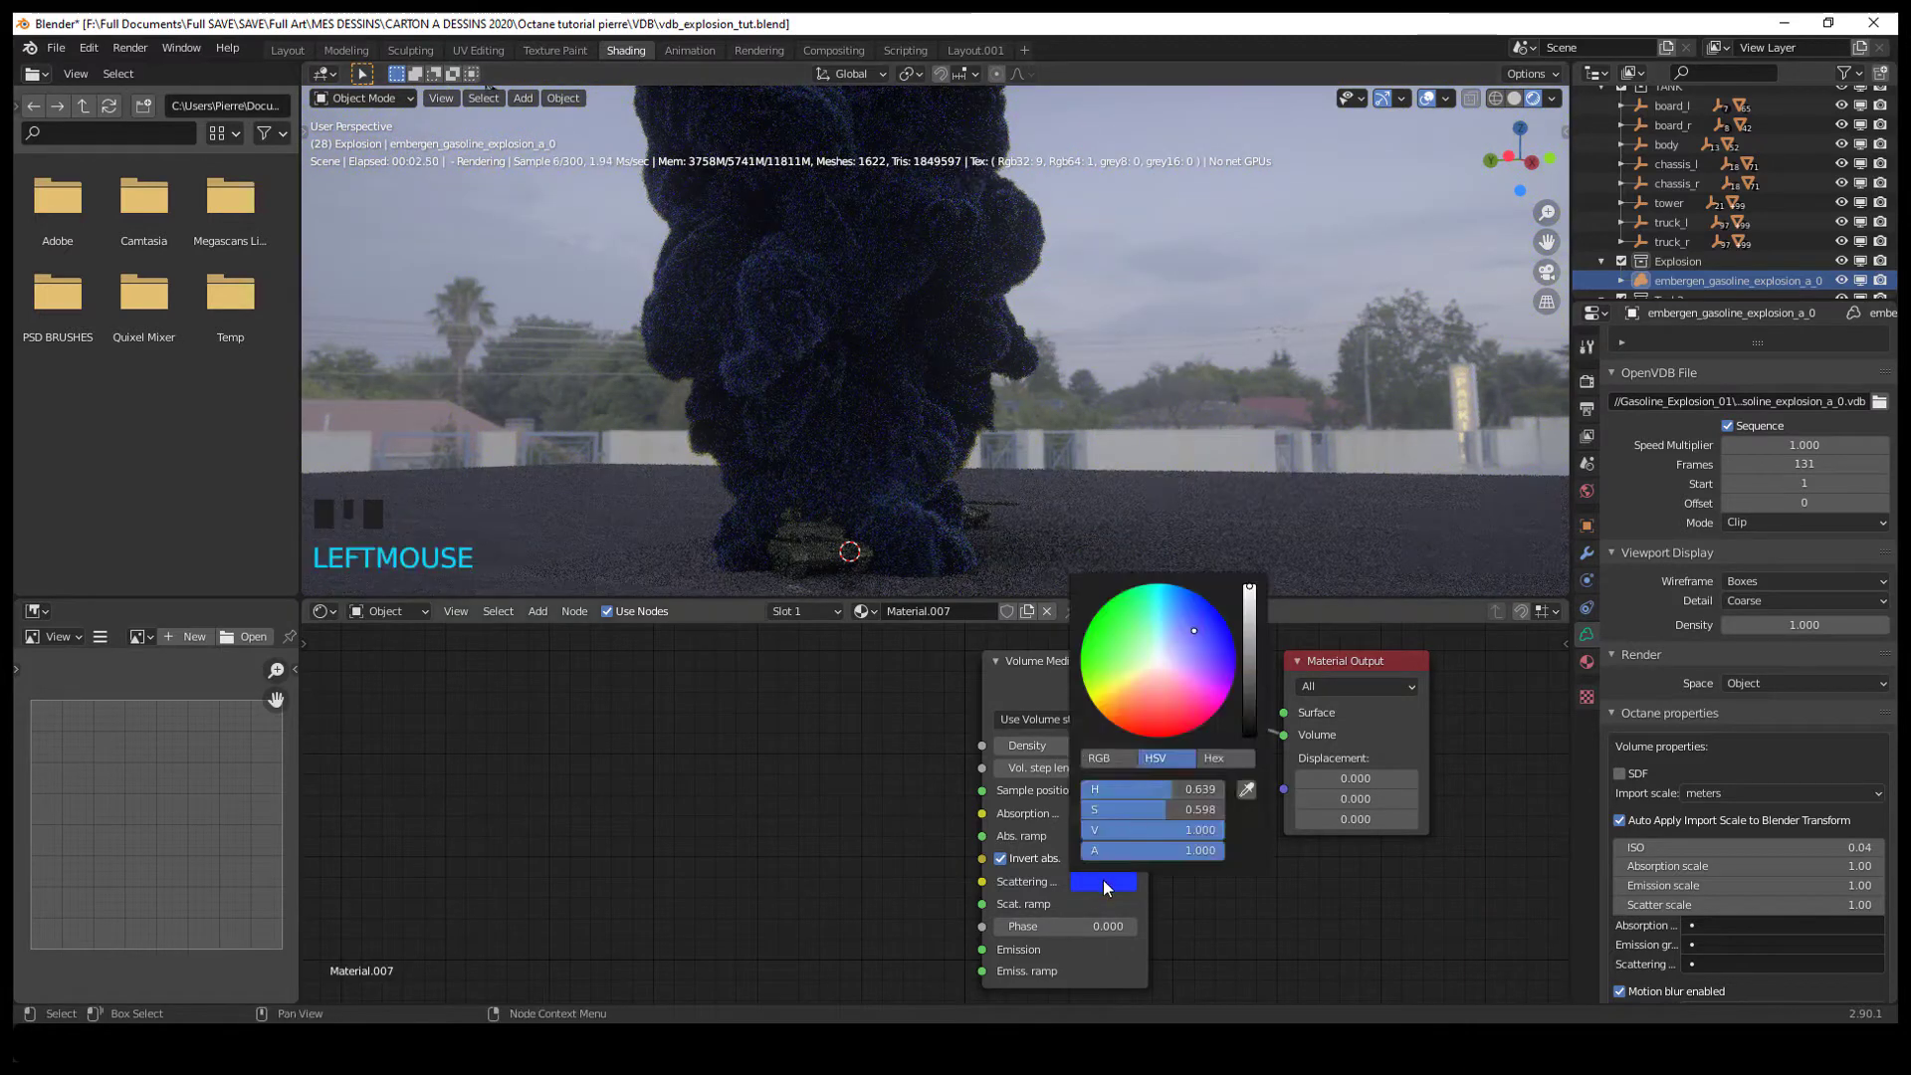
{"action": "left_click", "coordinate": [1163, 665]}
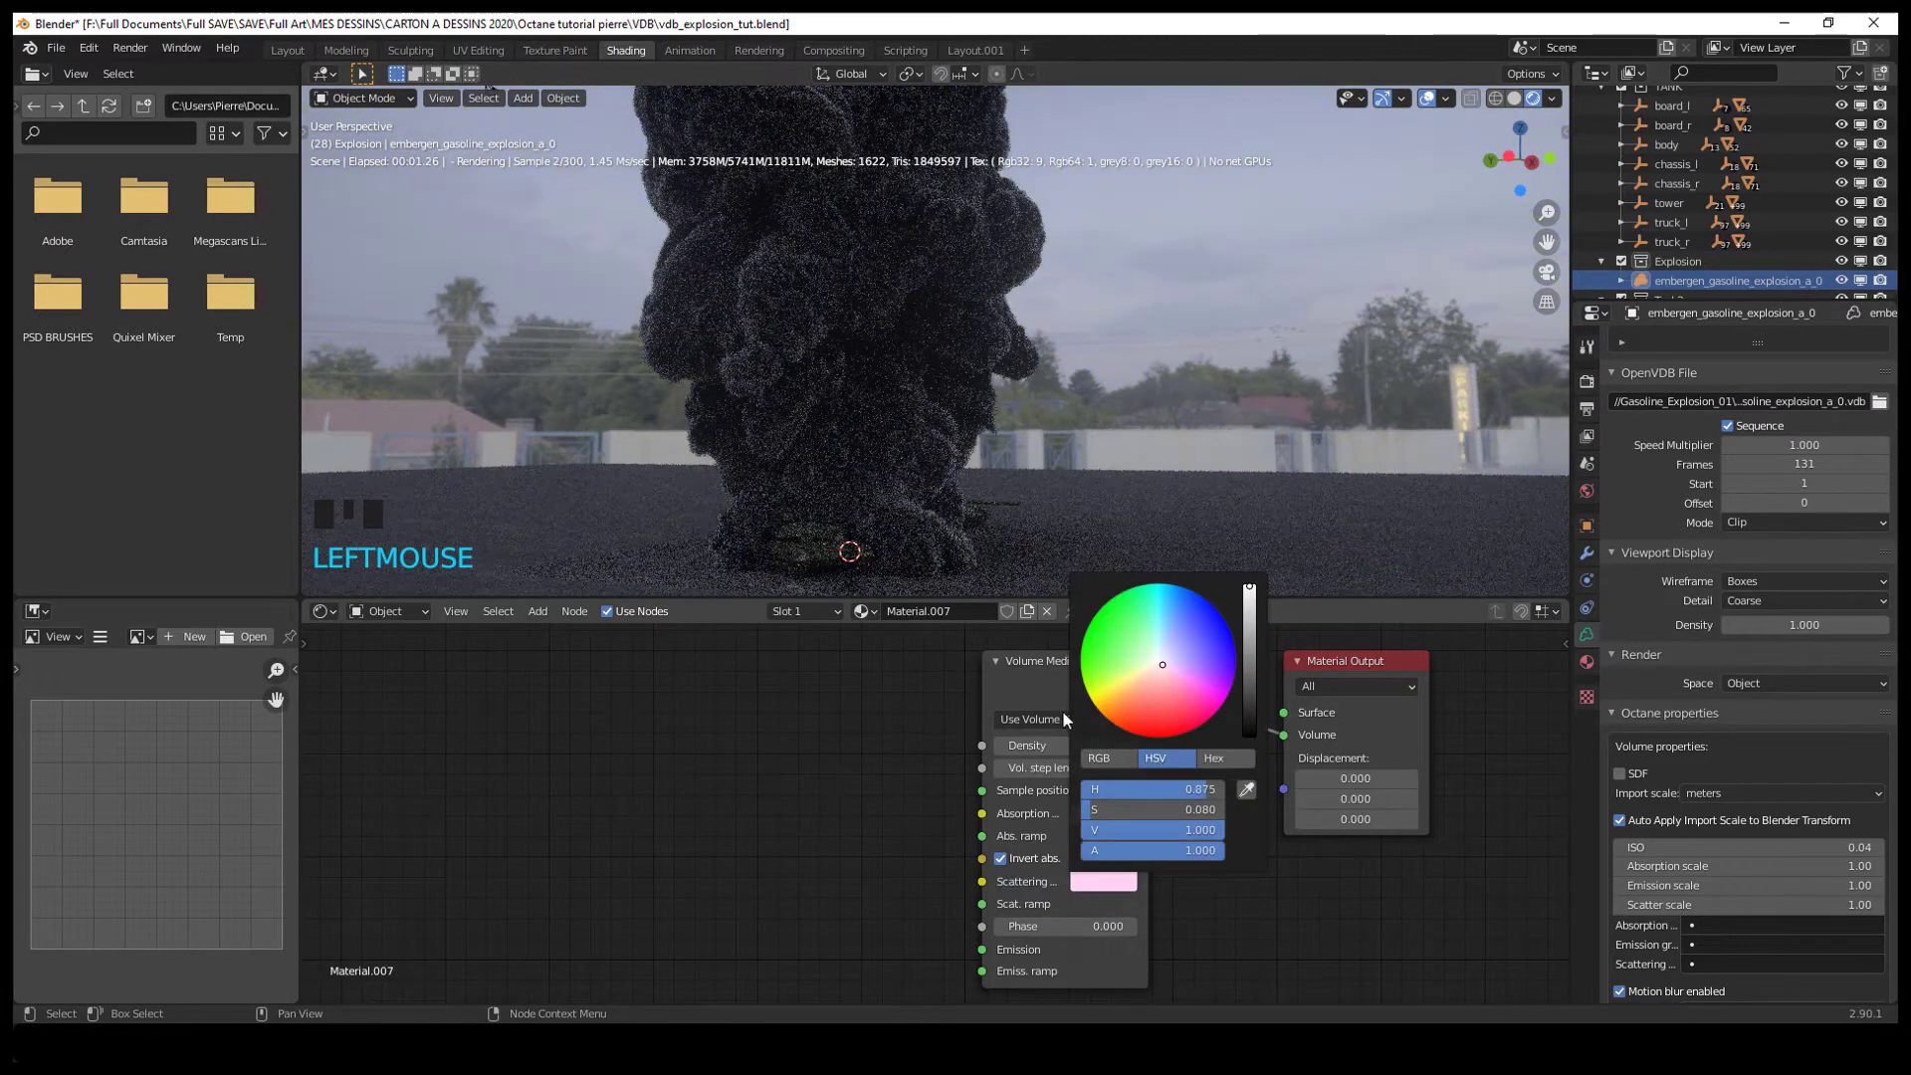
{"action": "left_click", "coordinate": [1159, 661]}
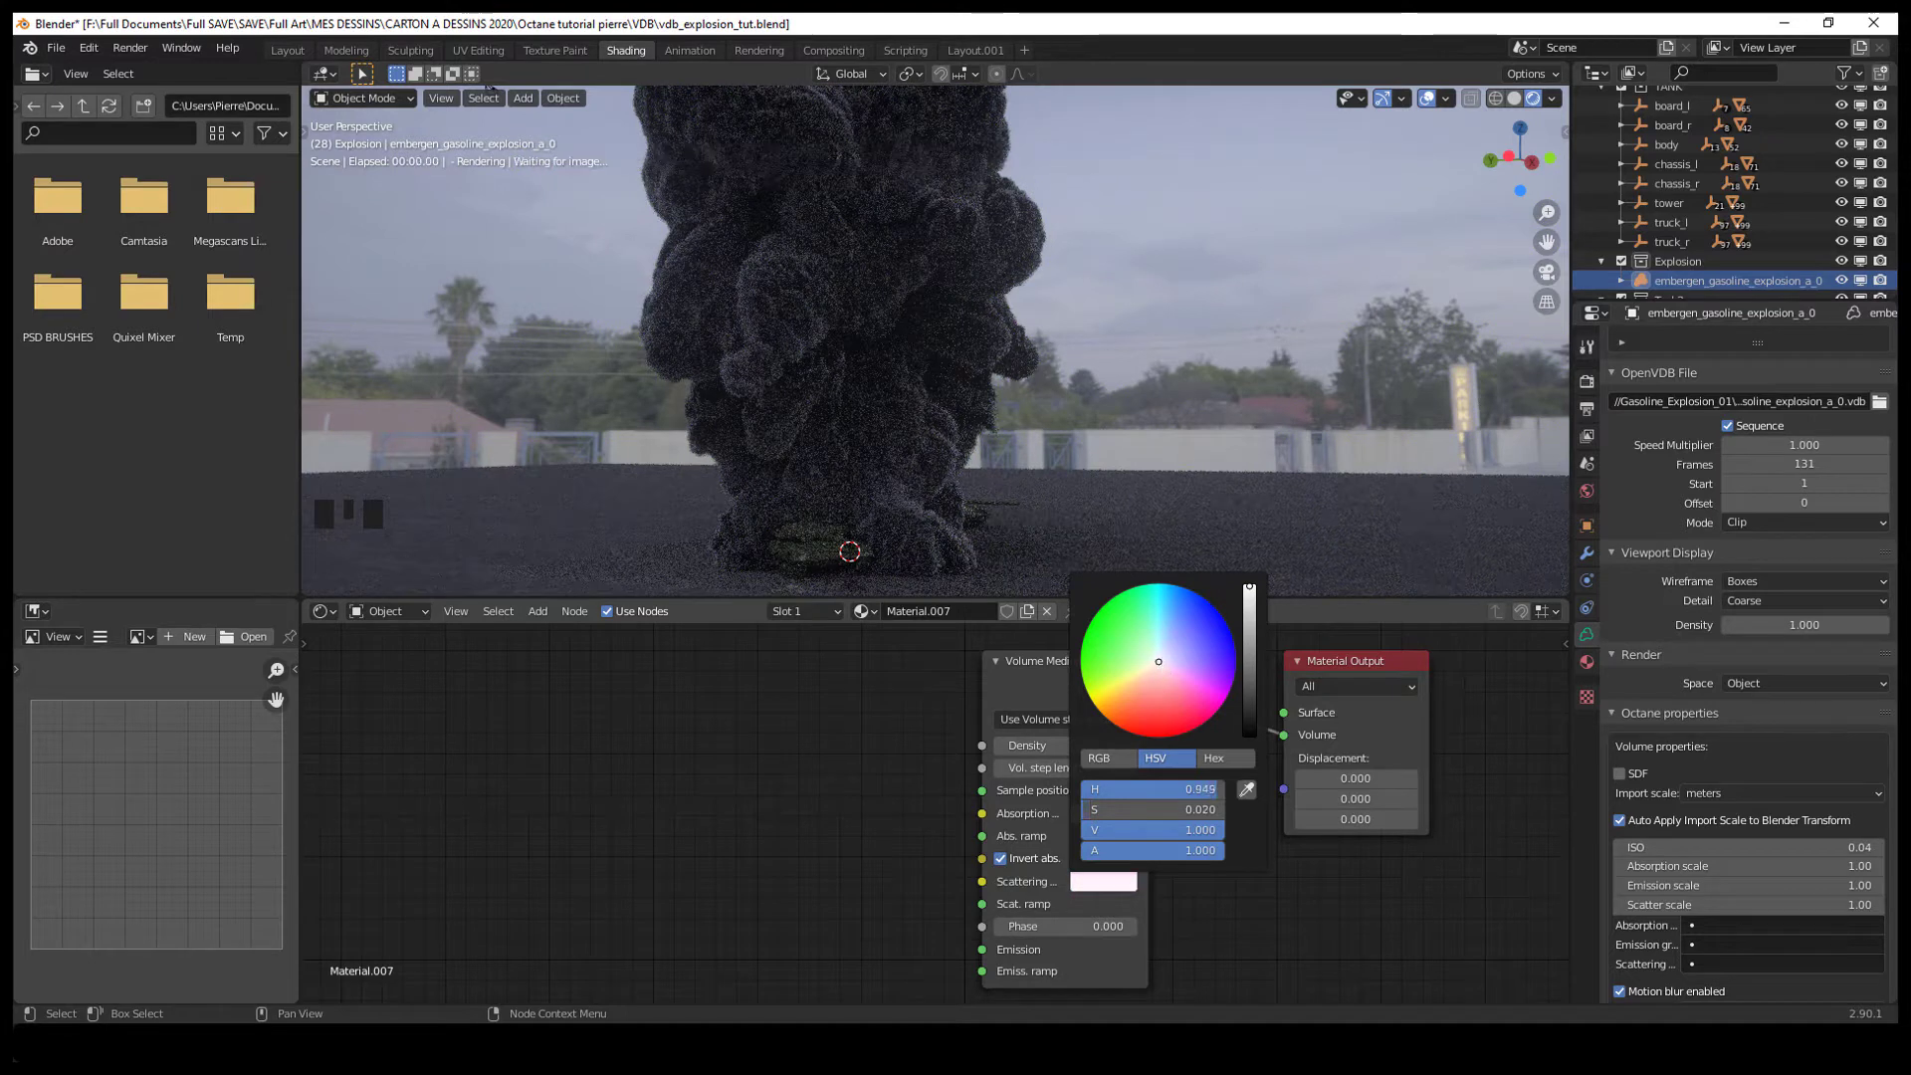
{"action": "left_click", "coordinate": [1158, 666]}
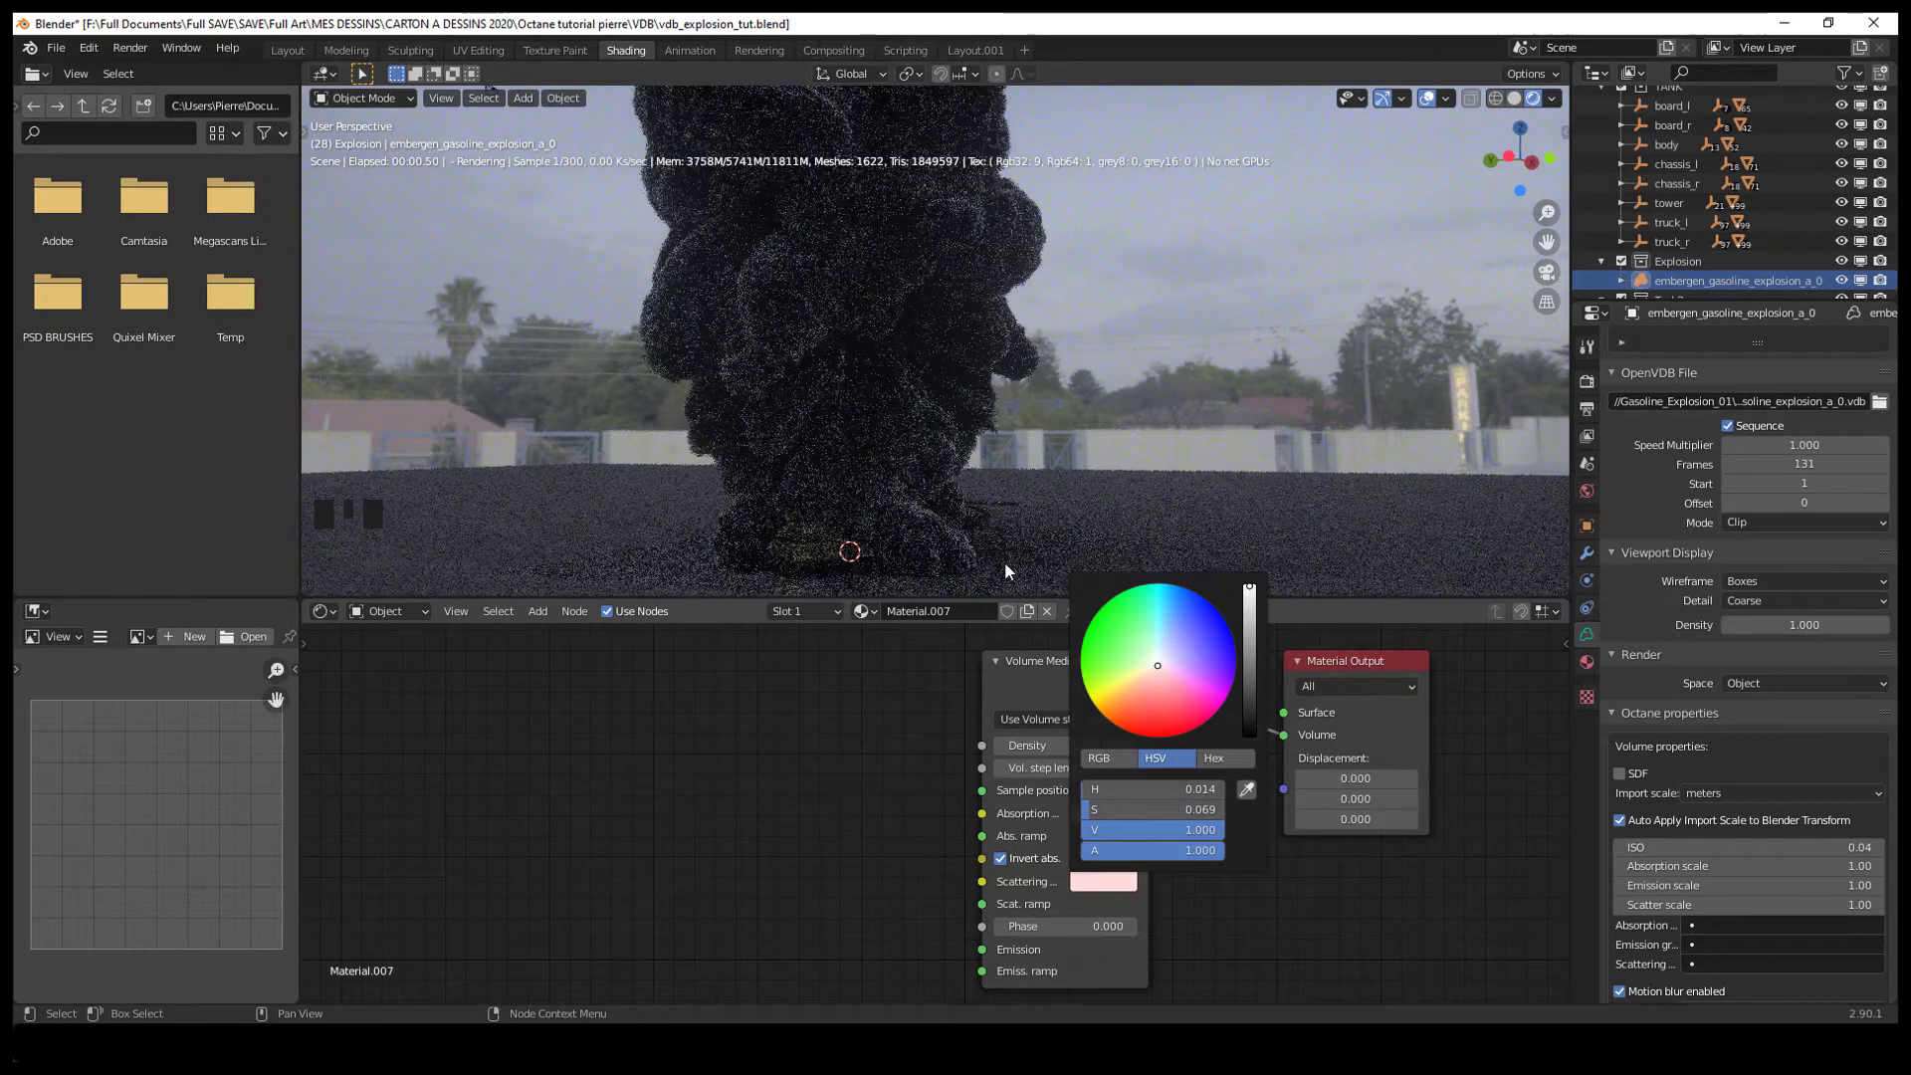
{"action": "mouse_move", "coordinate": [1145, 679]}
{"action": "left_mouse_down"}
{"action": "mouse_move", "coordinate": [1162, 708]}
{"action": "mouse_move", "coordinate": [1155, 664]}
{"action": "left_mouse_up"}
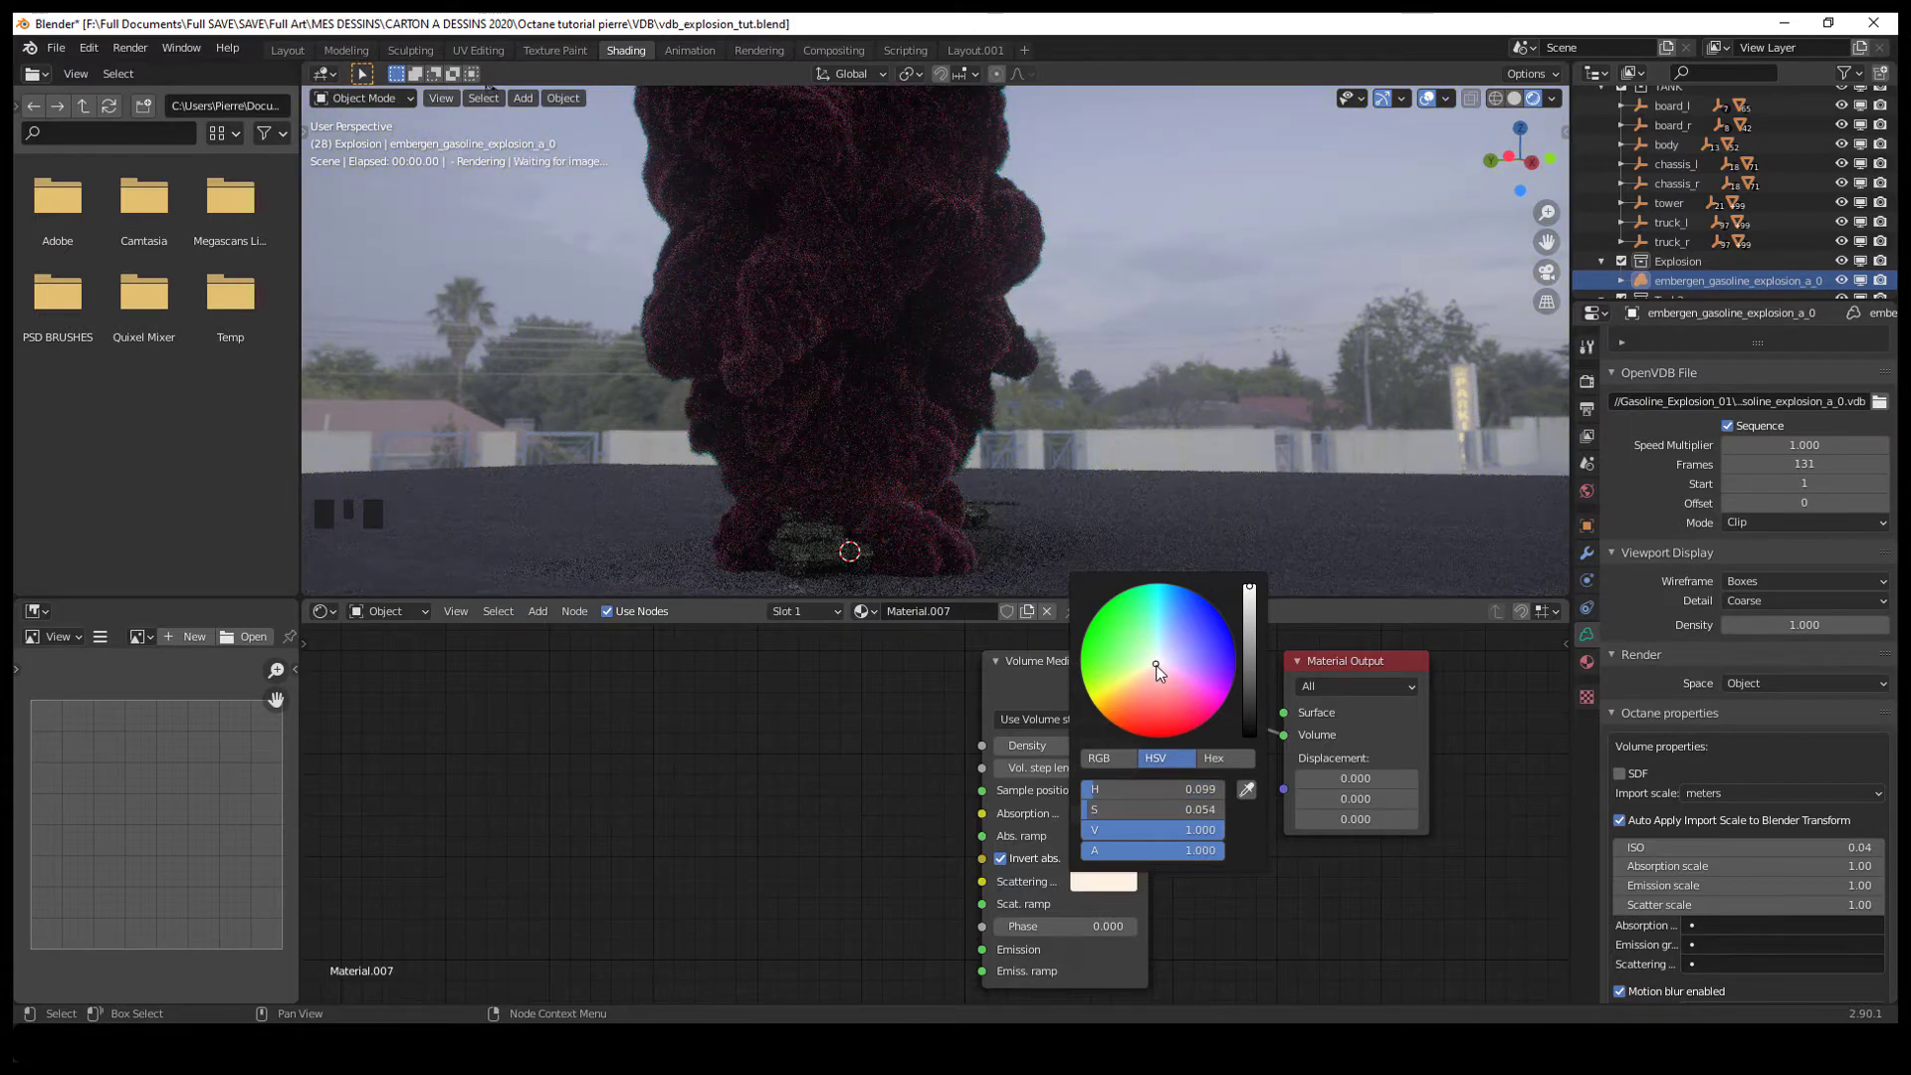
{"action": "middle_click_drag", "start_coordinate": [926, 524], "coordinate": [915, 534]}
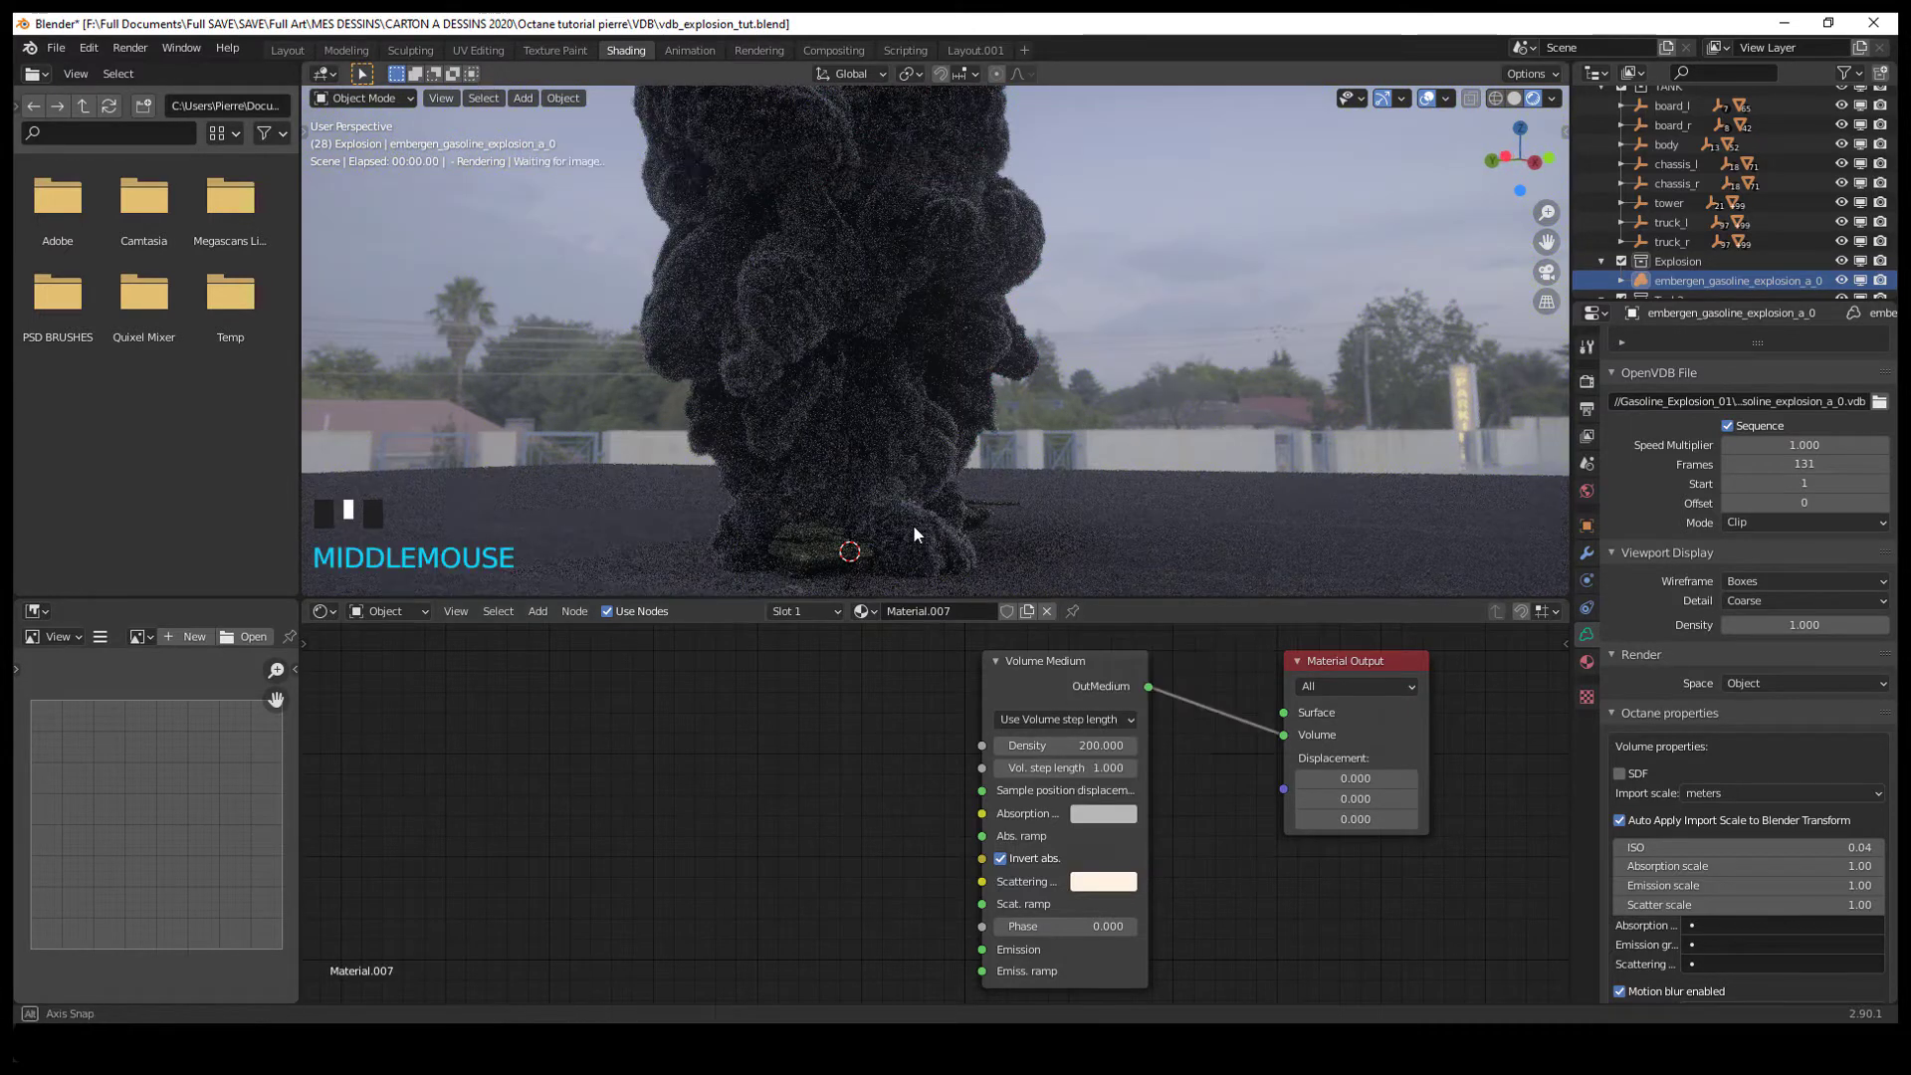
Brighten the absorption colour of the Volume Medium node to white and view the whole explosion
{"action": "left_click", "coordinate": [1103, 813]}
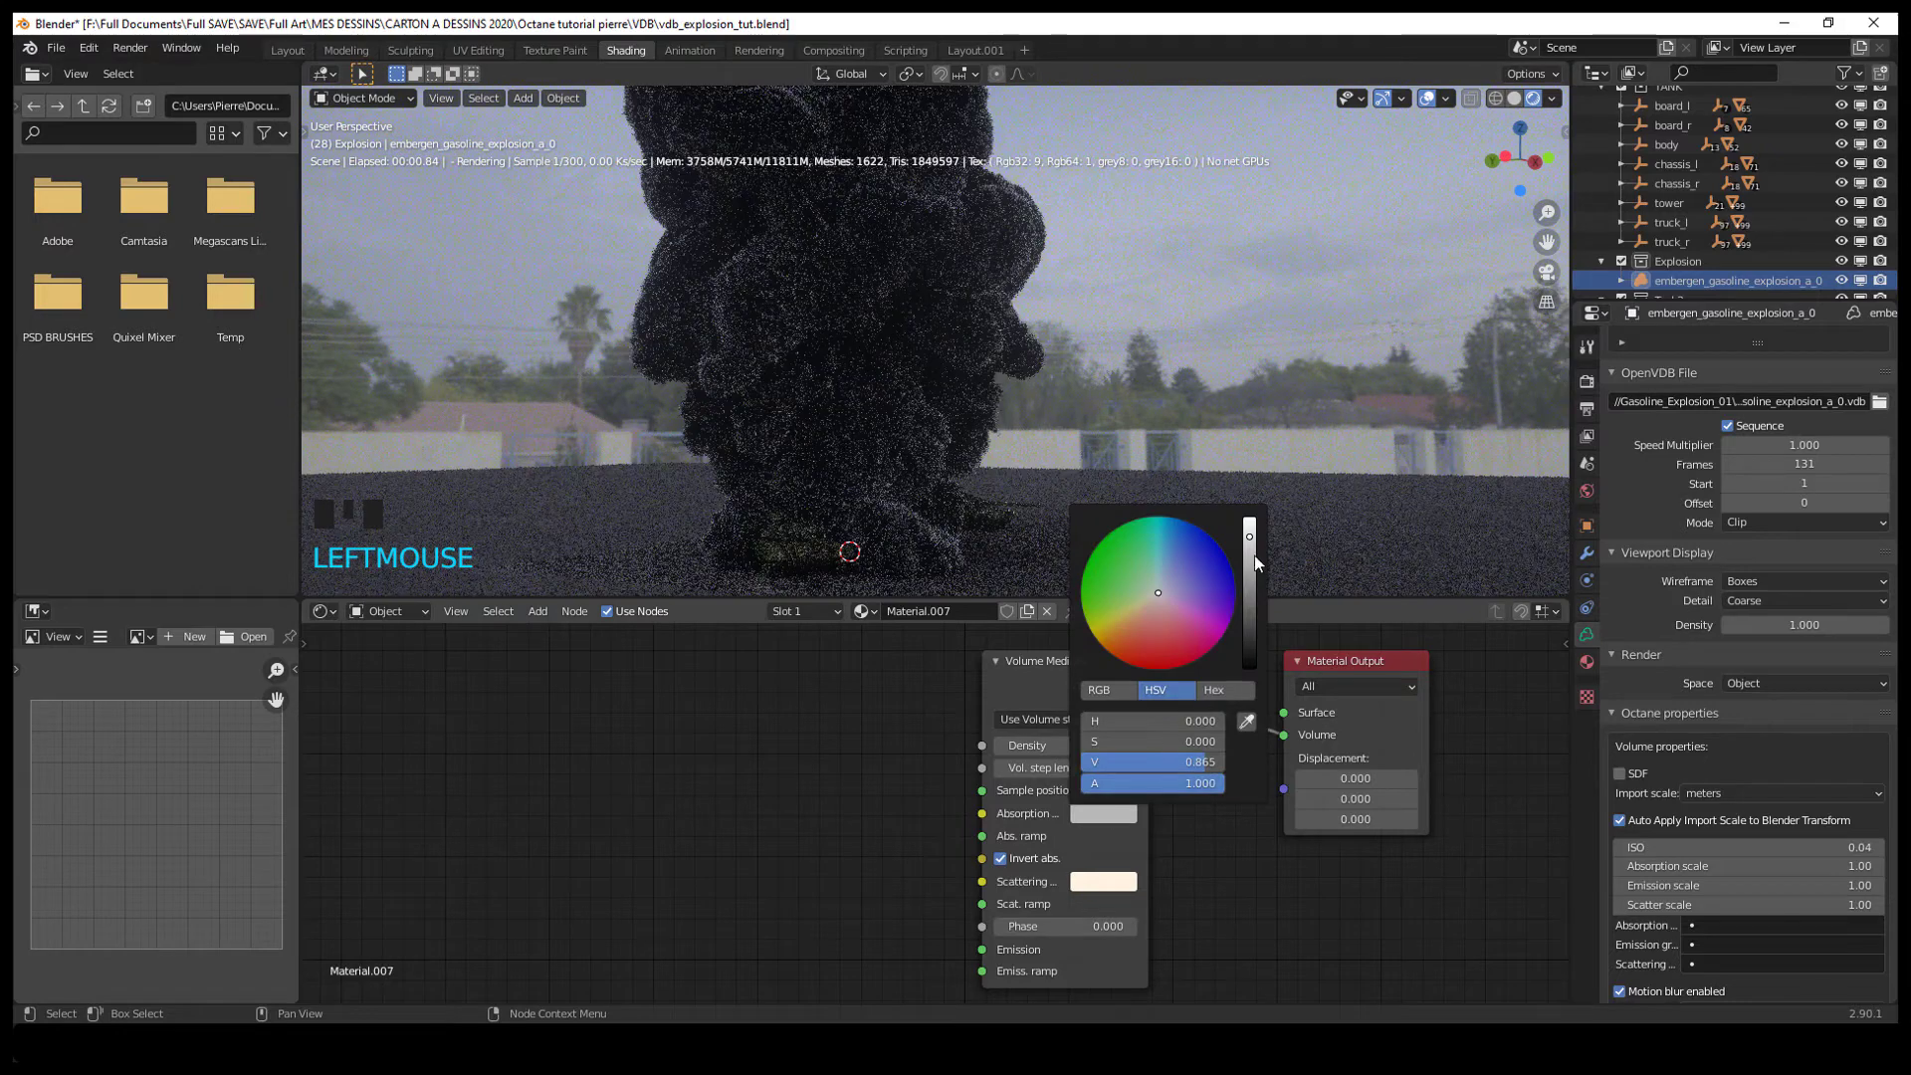
{"action": "left_click_drag", "start_coordinate": [1254, 563], "coordinate": [1251, 520]}
{"action": "middle_click_drag", "start_coordinate": [1055, 440], "coordinate": [999, 412]}
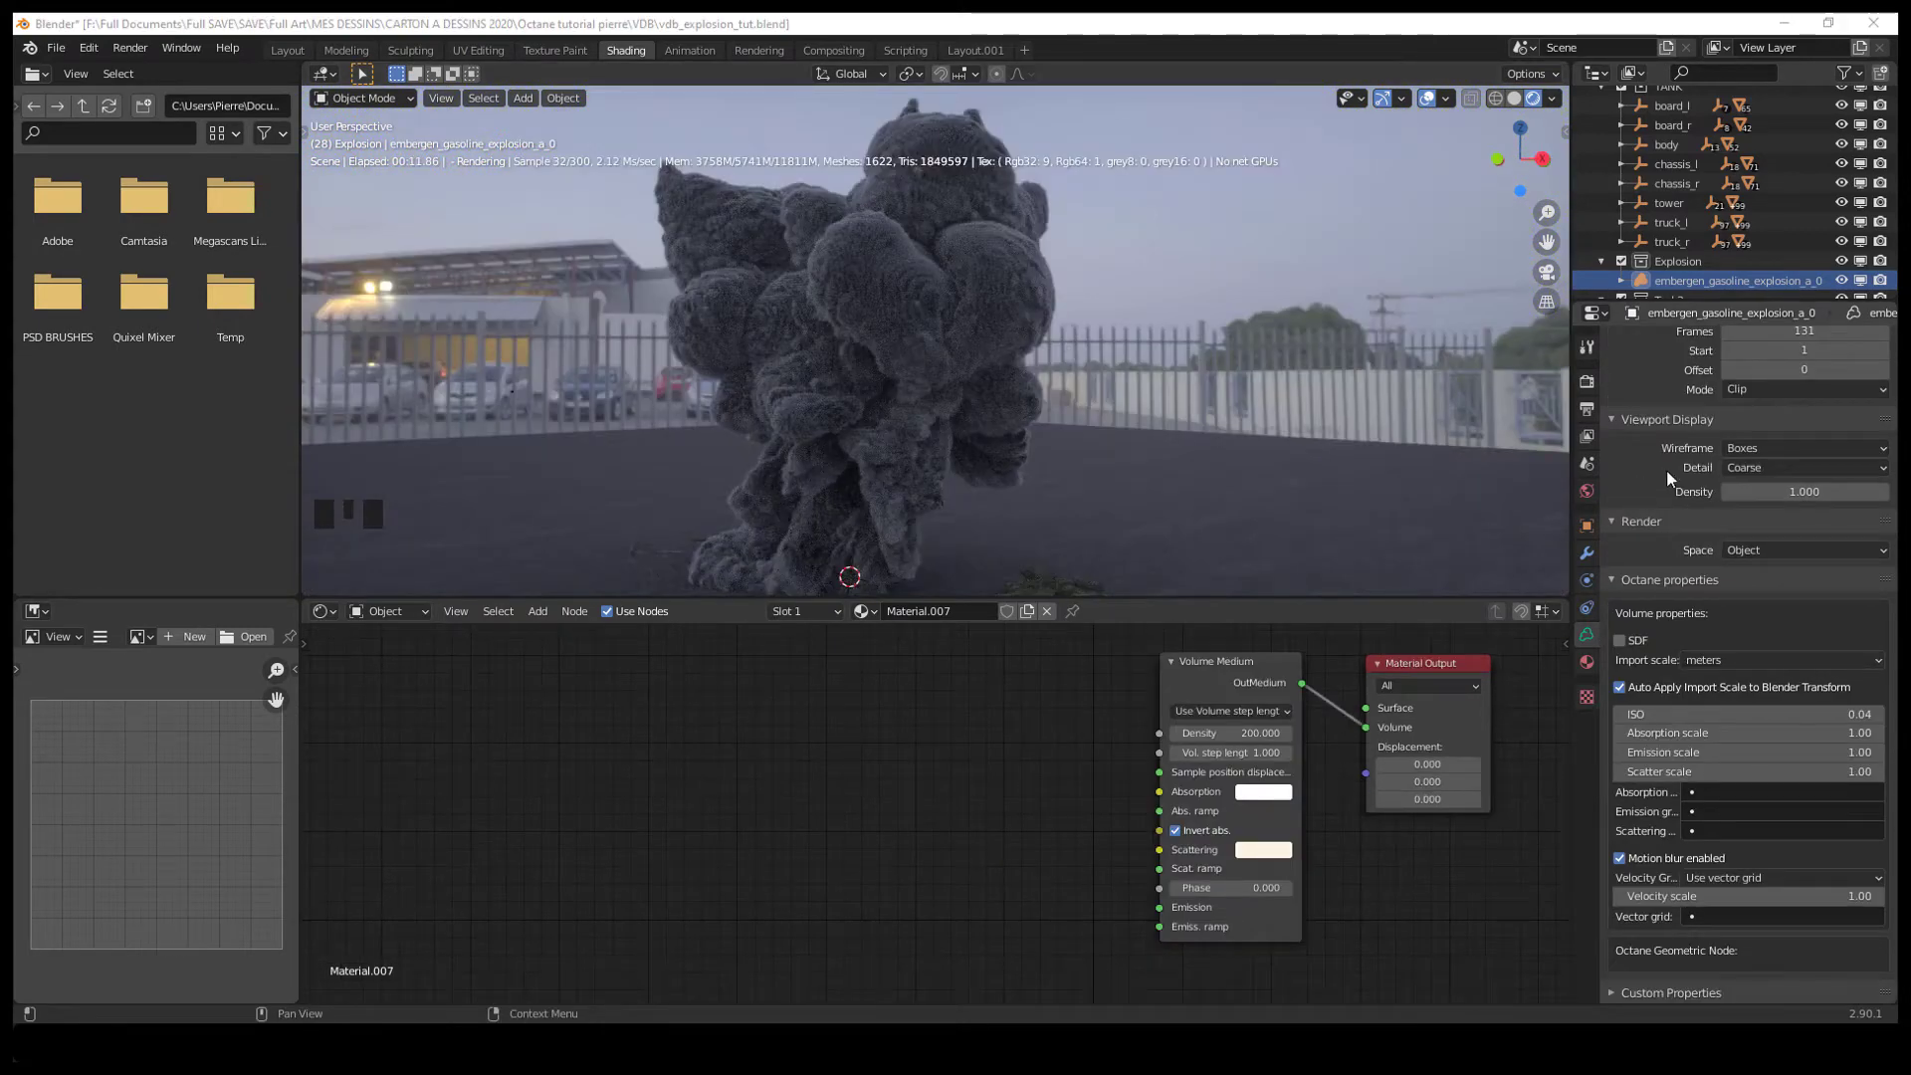
Assign the temperature grid as the explosion volume's Octane emission grid
{"action": "scroll", "coordinate": [1668, 479], "scroll_direction": "up", "scroll_amount": 10}
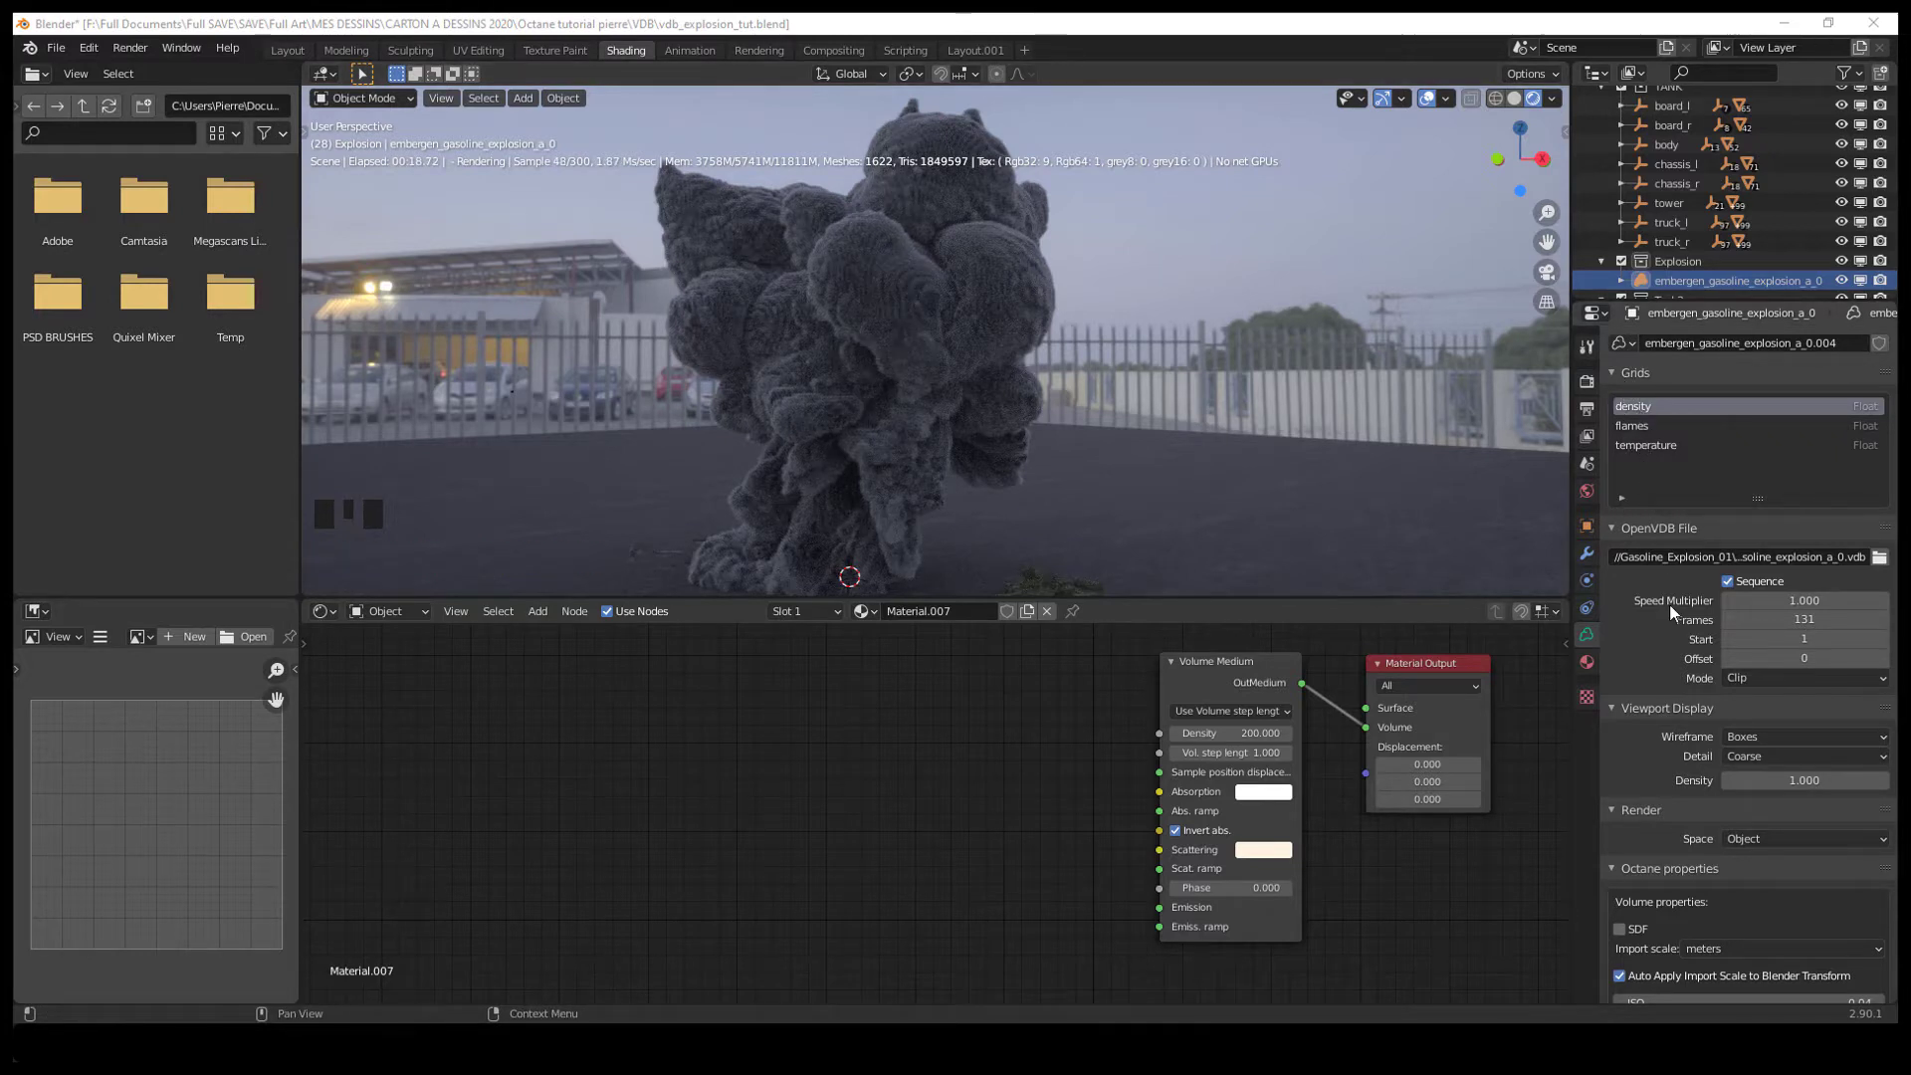
{"action": "scroll", "coordinate": [1669, 637], "scroll_direction": "down", "scroll_amount": 8}
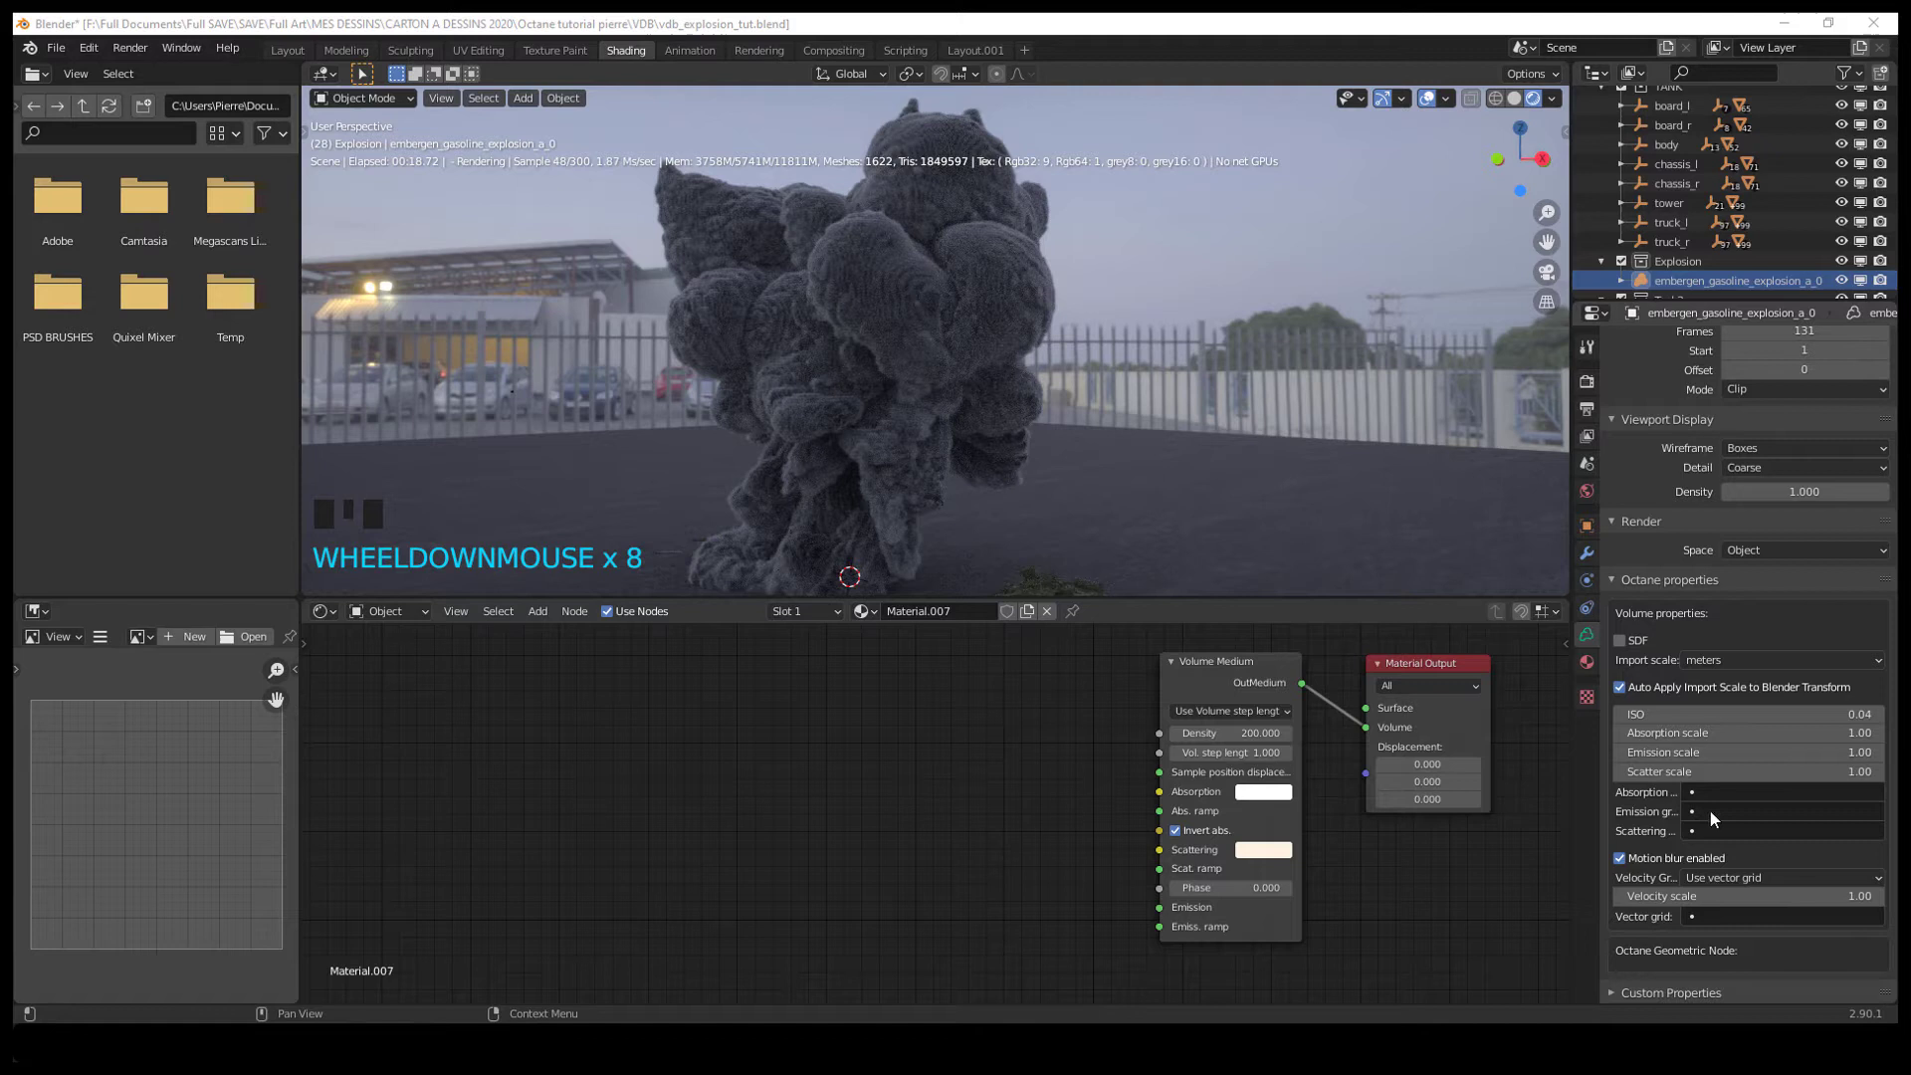
{"action": "left_click", "coordinate": [1706, 812]}
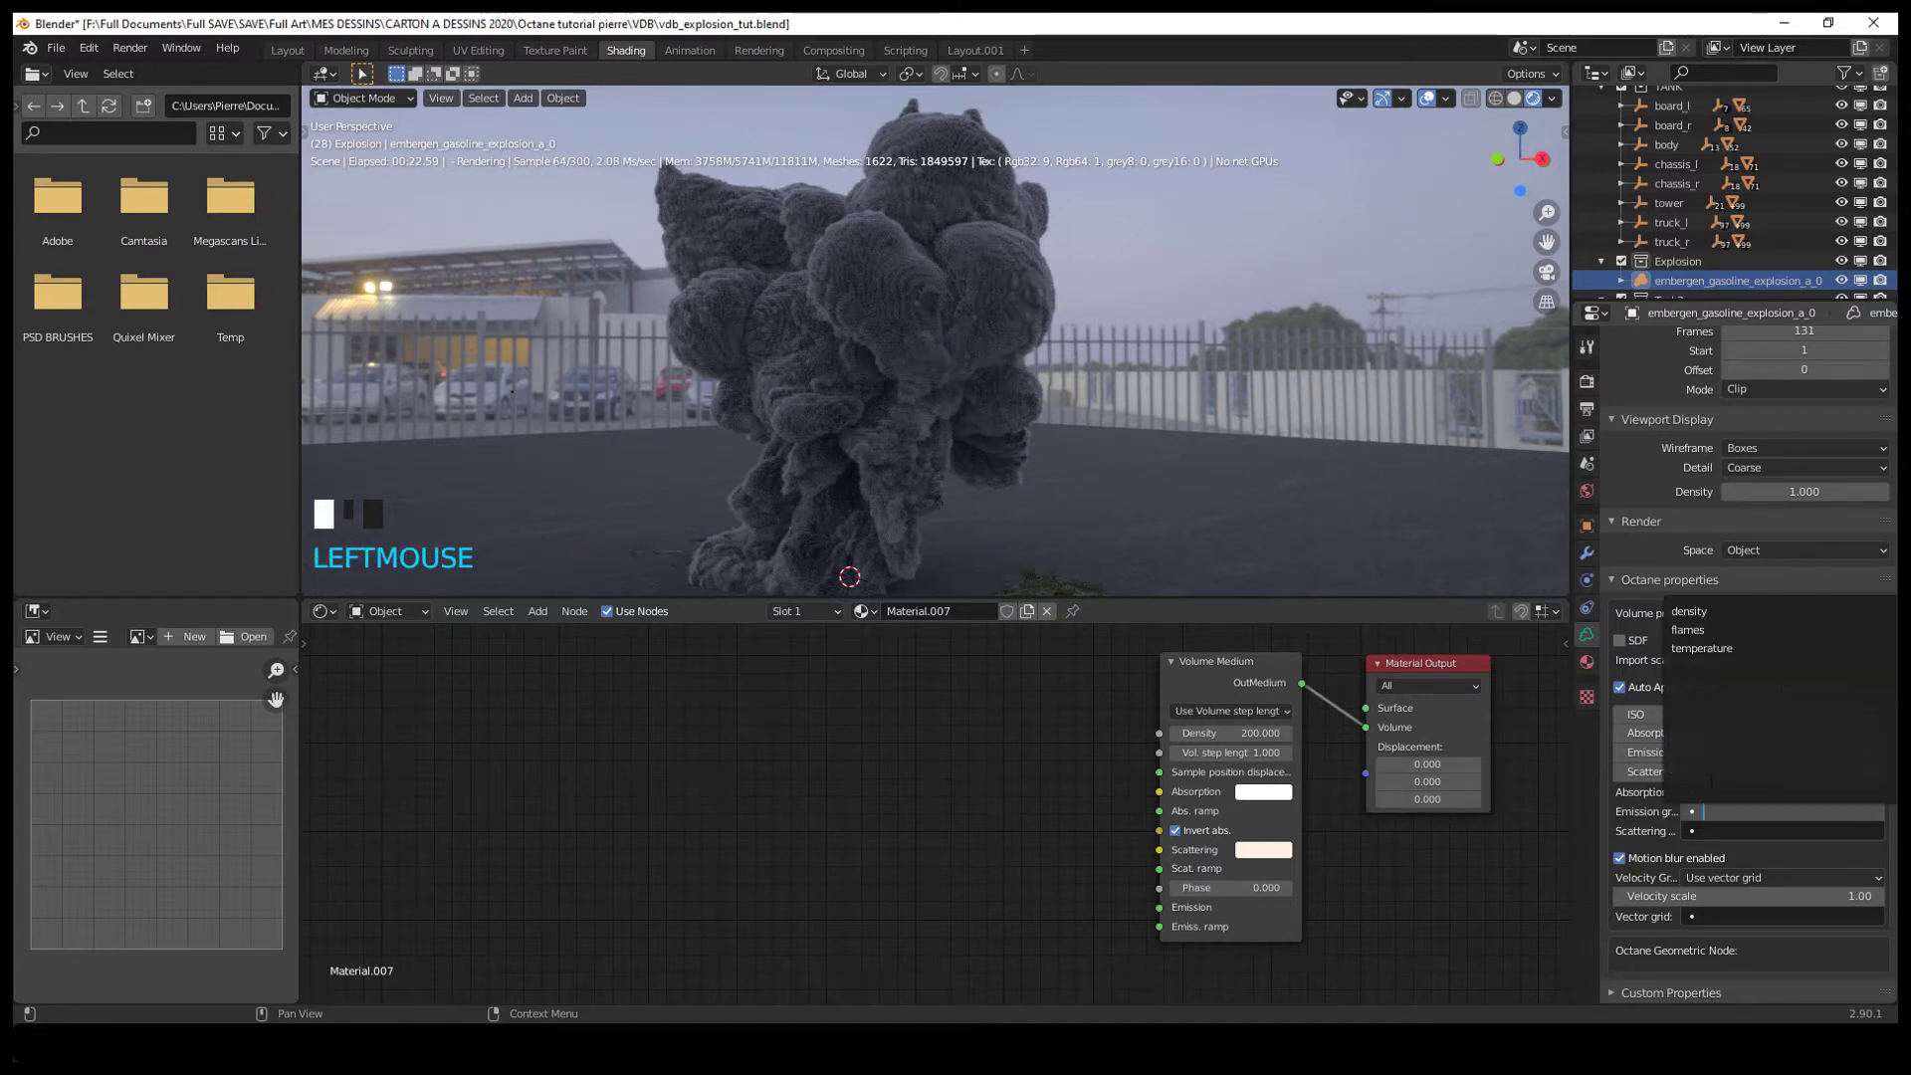
{"action": "left_click", "coordinate": [1705, 648]}
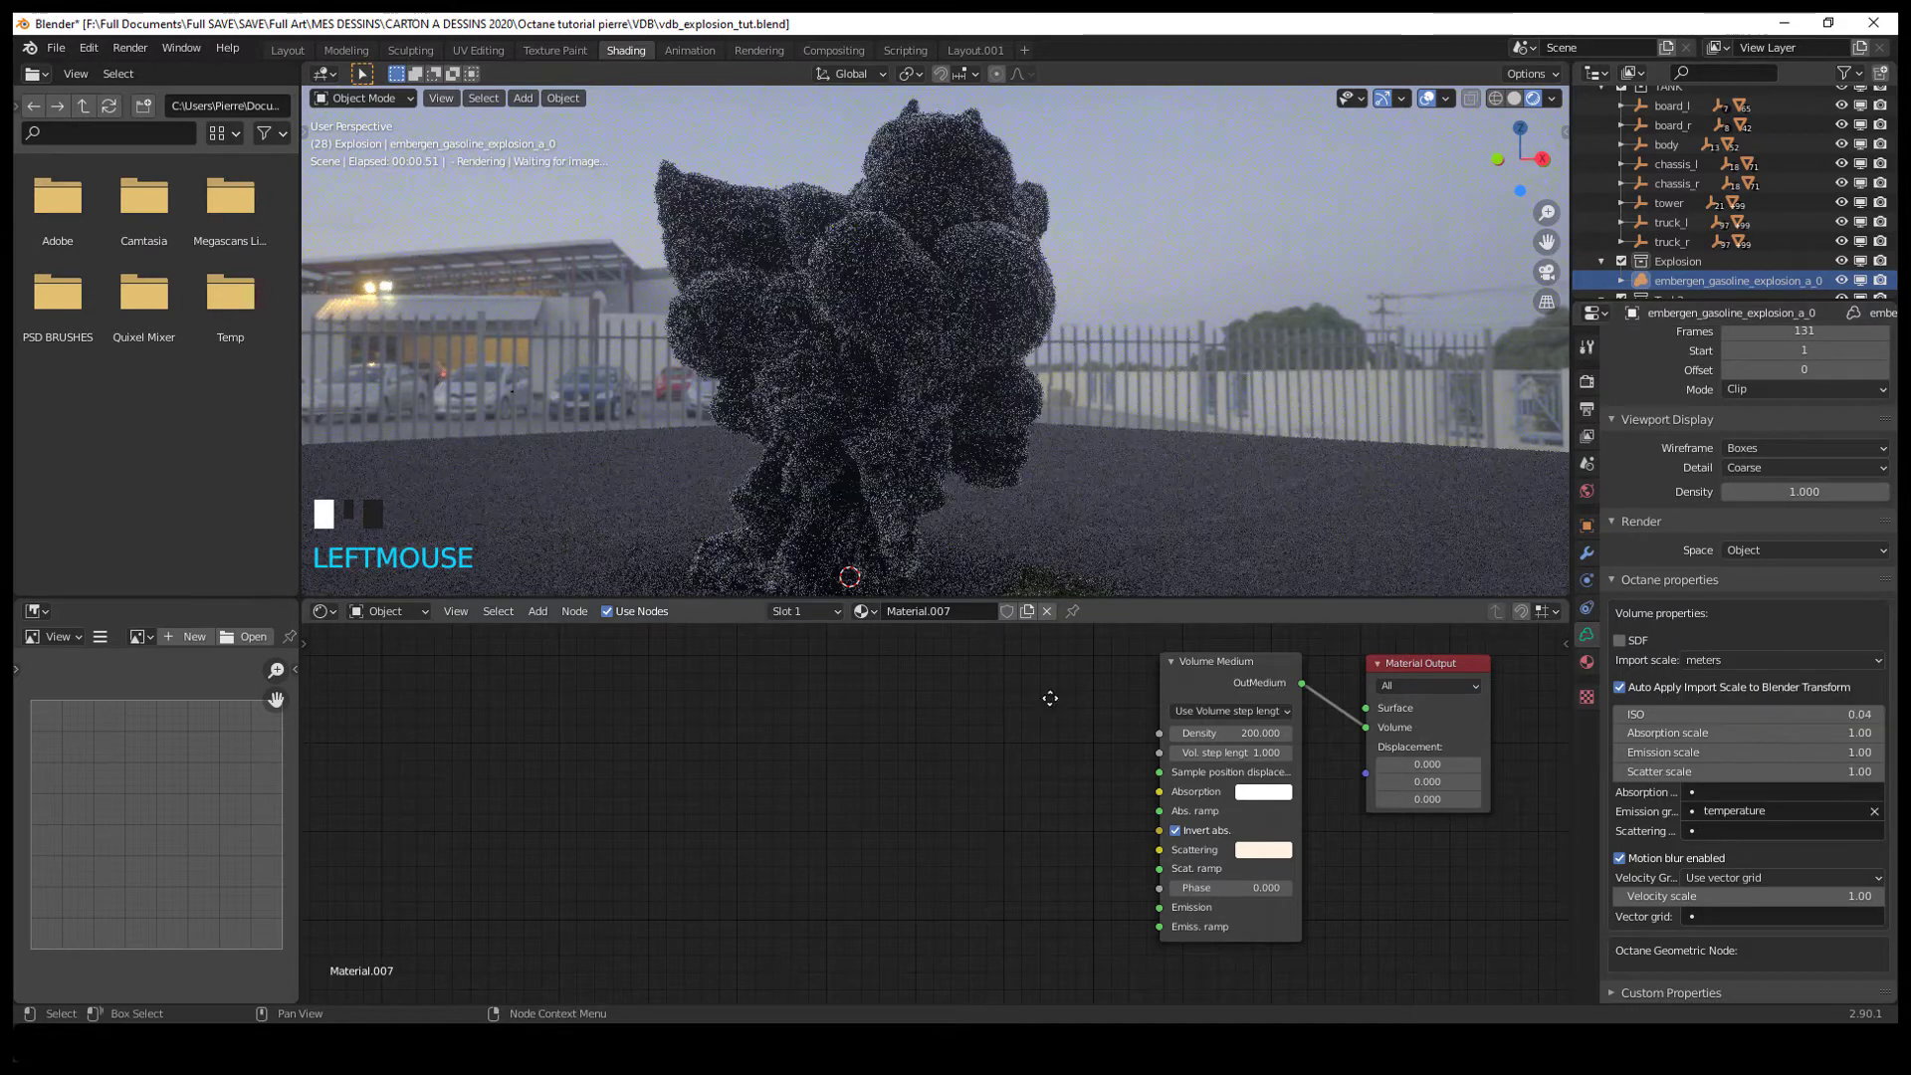
Add a Texture Emission node beside the Volume Medium node and connect it to the Emission input
{"action": "middle_click_drag", "start_coordinate": [1049, 695], "coordinate": [1029, 706]}
{"action": "middle_click_drag", "start_coordinate": [899, 378], "coordinate": [873, 382]}
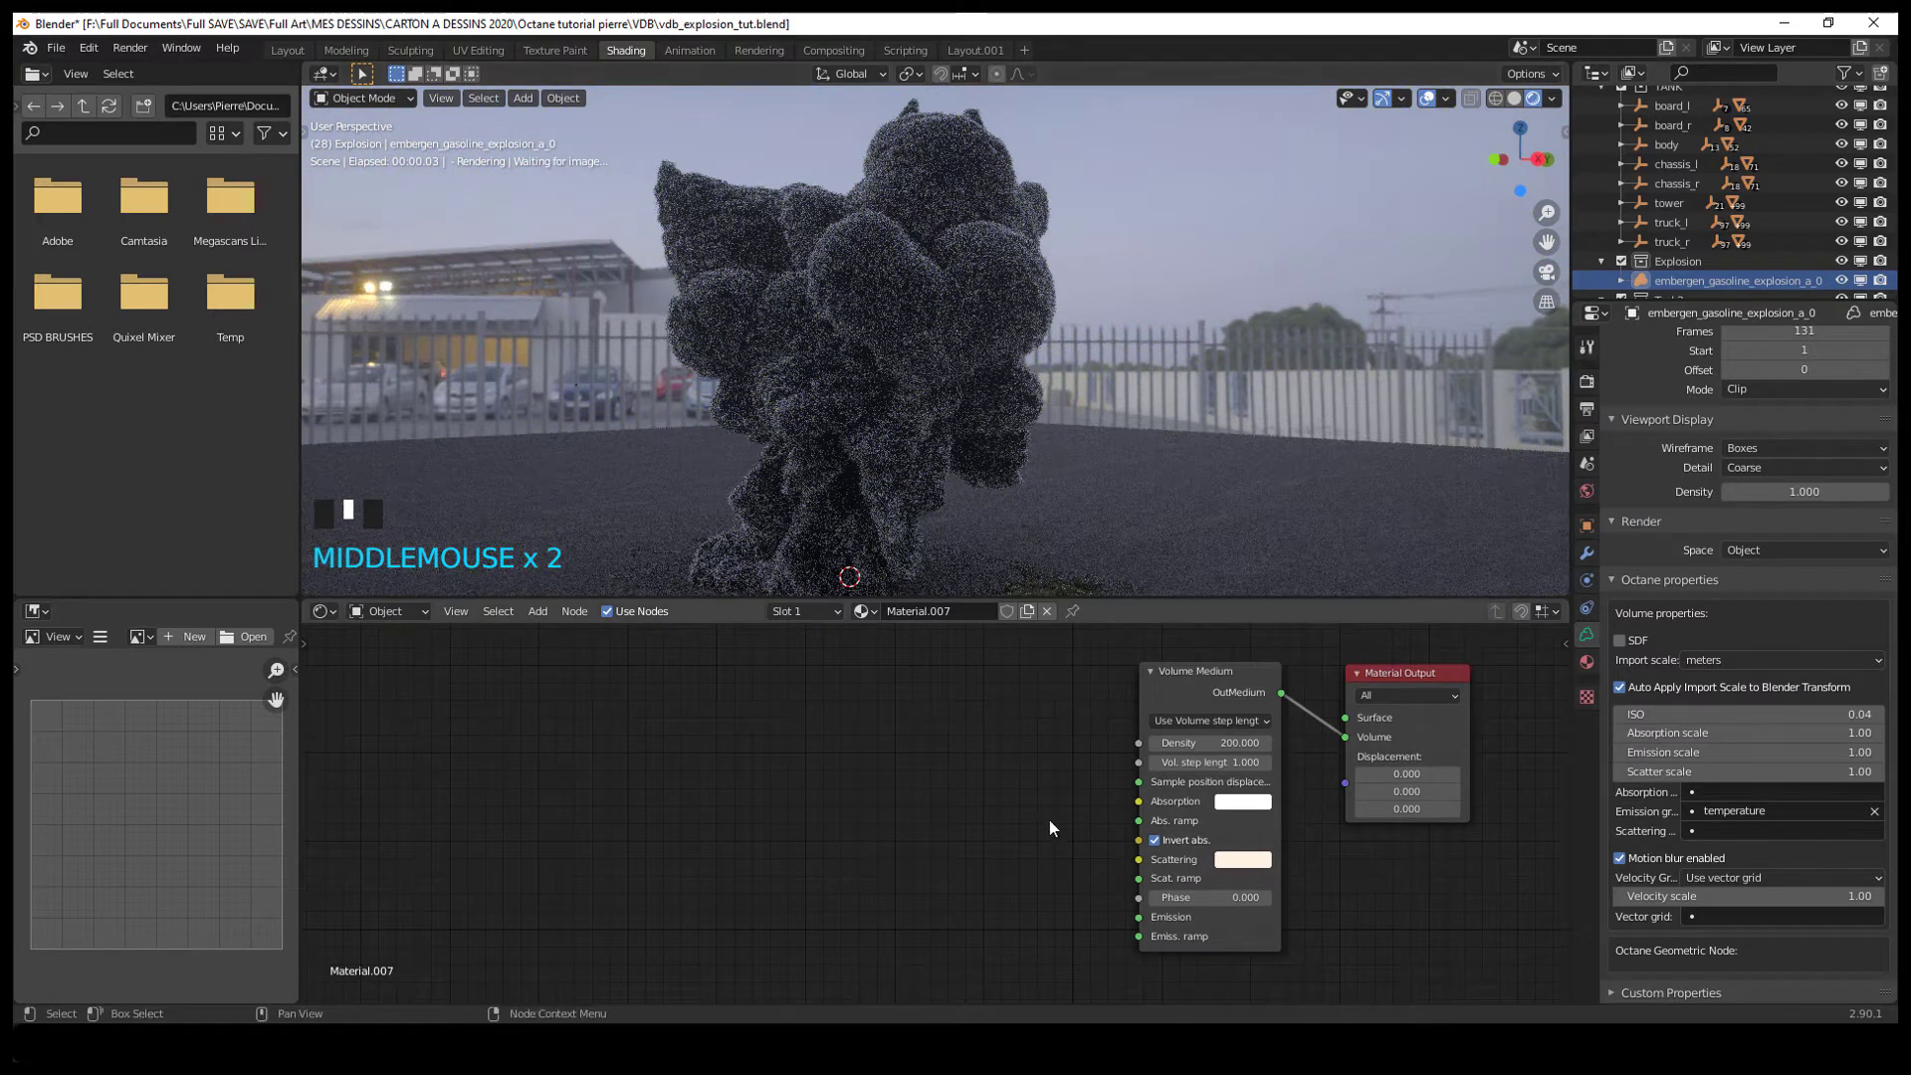
{"action": "scroll", "coordinate": [857, 840], "scroll_direction": "up", "scroll_amount": 1}
{"action": "middle_click_drag", "start_coordinate": [856, 840], "coordinate": [857, 817]}
{"action": "left_click", "coordinate": [858, 822]}
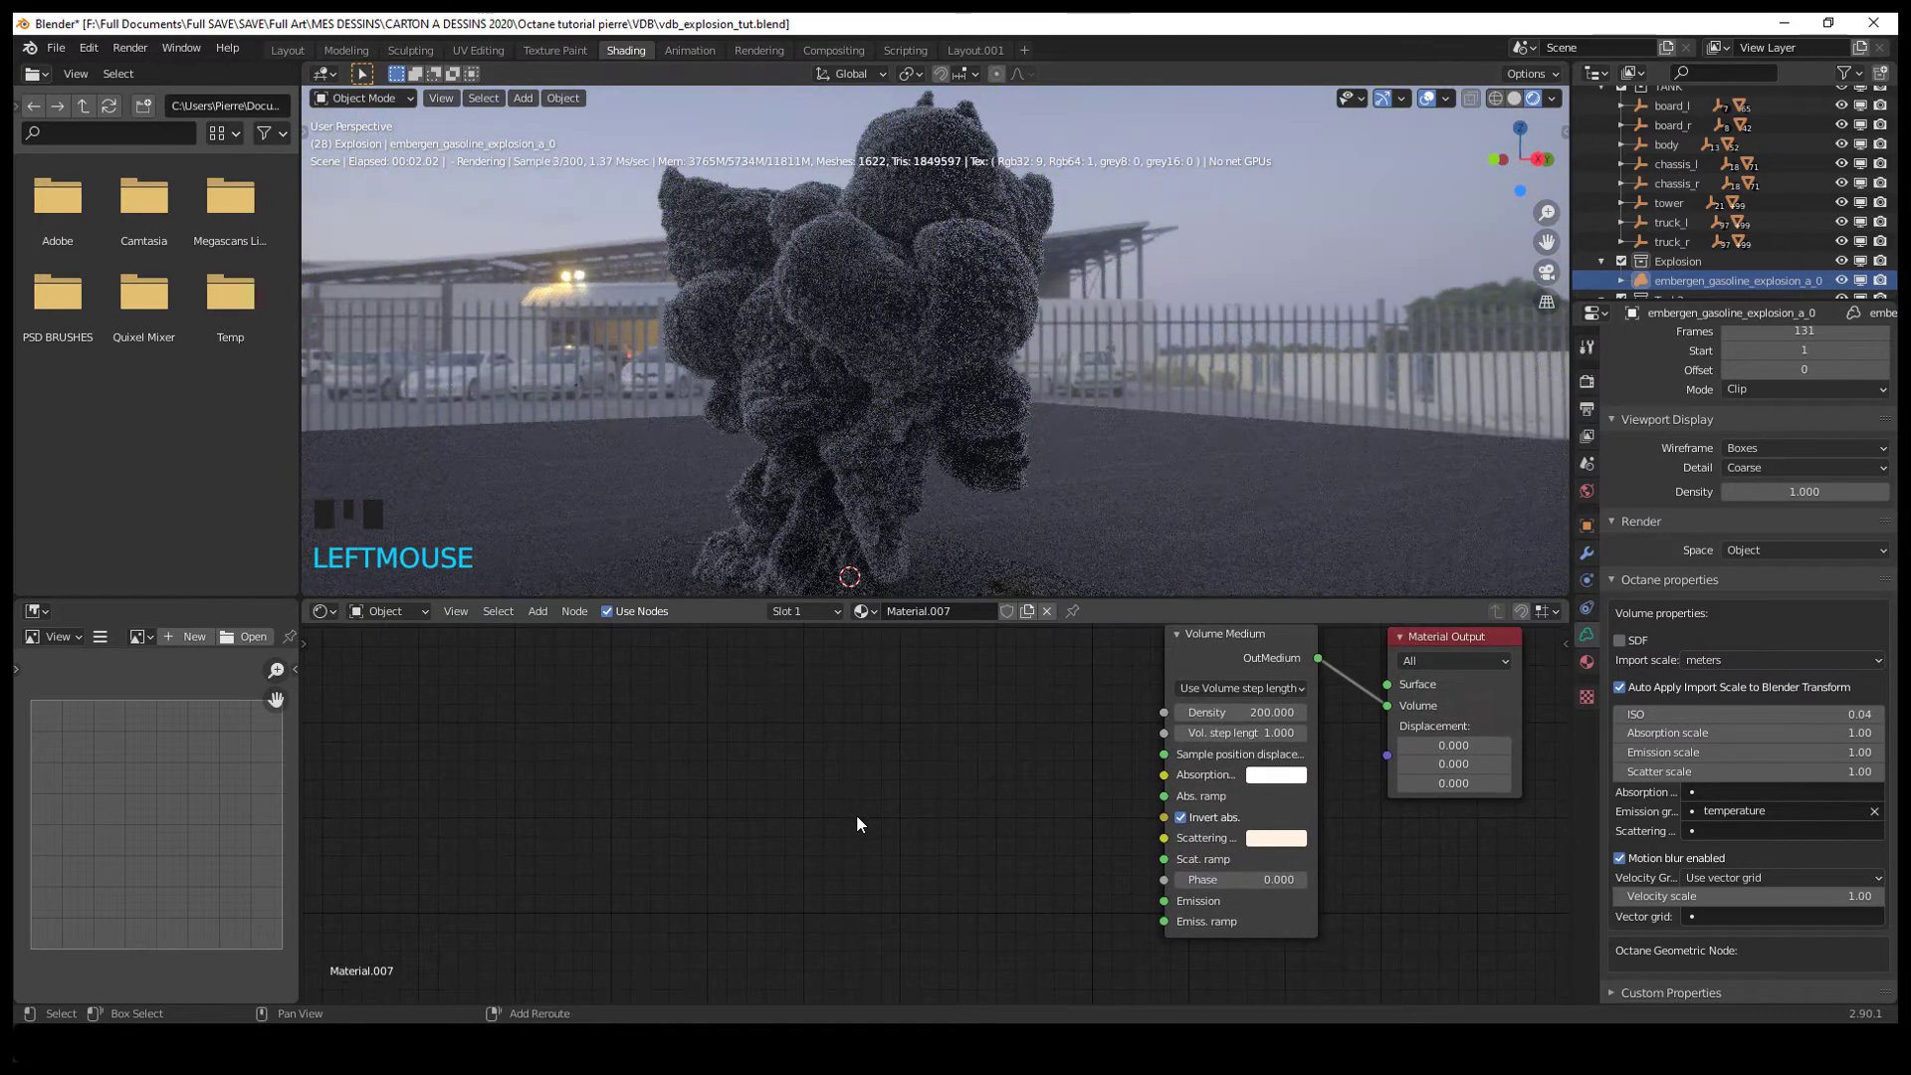
{"action": "key", "text": "shift+a"}
{"action": "left_click", "coordinate": [788, 639]}
{"action": "type", "text": "text"}
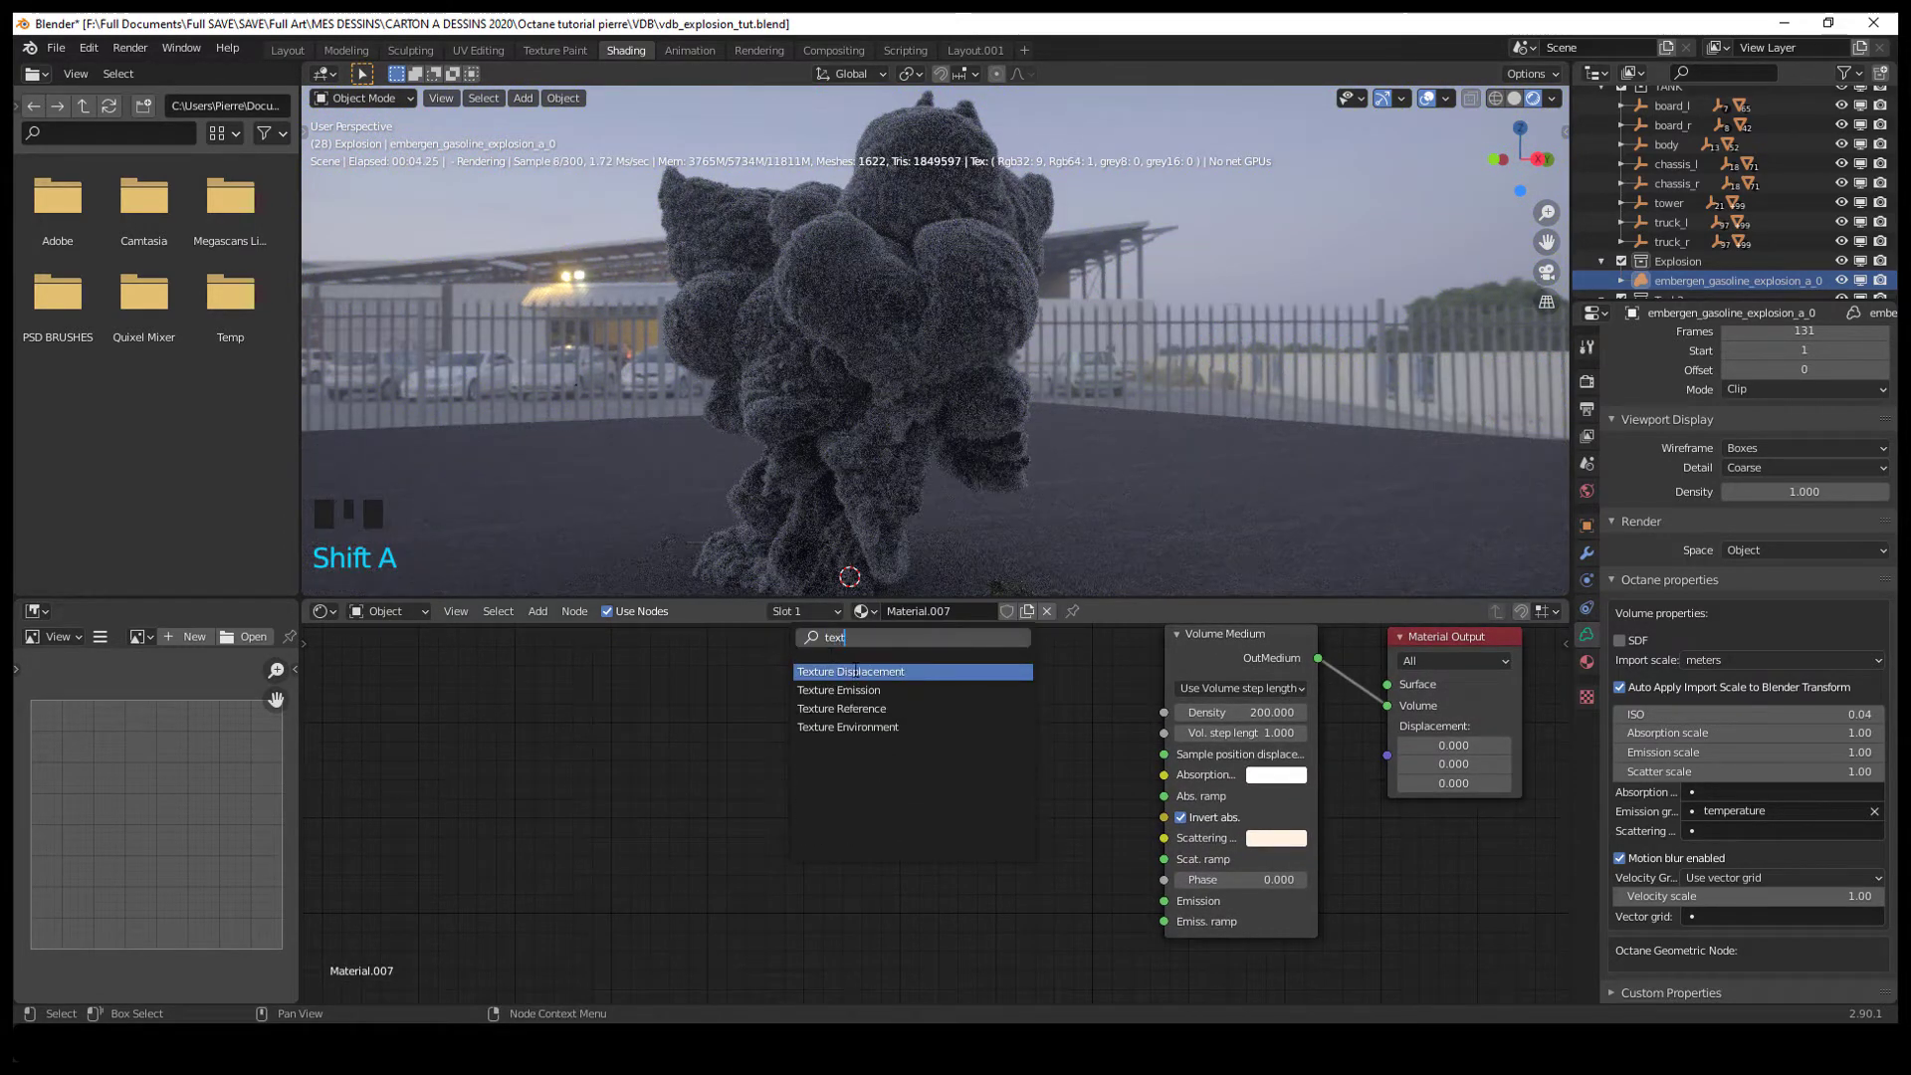
{"action": "left_click", "coordinate": [839, 689]}
{"action": "left_click_drag", "start_coordinate": [981, 773], "coordinate": [834, 732]}
{"action": "middle_click_drag", "start_coordinate": [766, 788], "coordinate": [808, 732]}
{"action": "left_click_drag", "start_coordinate": [818, 663], "coordinate": [948, 683]}
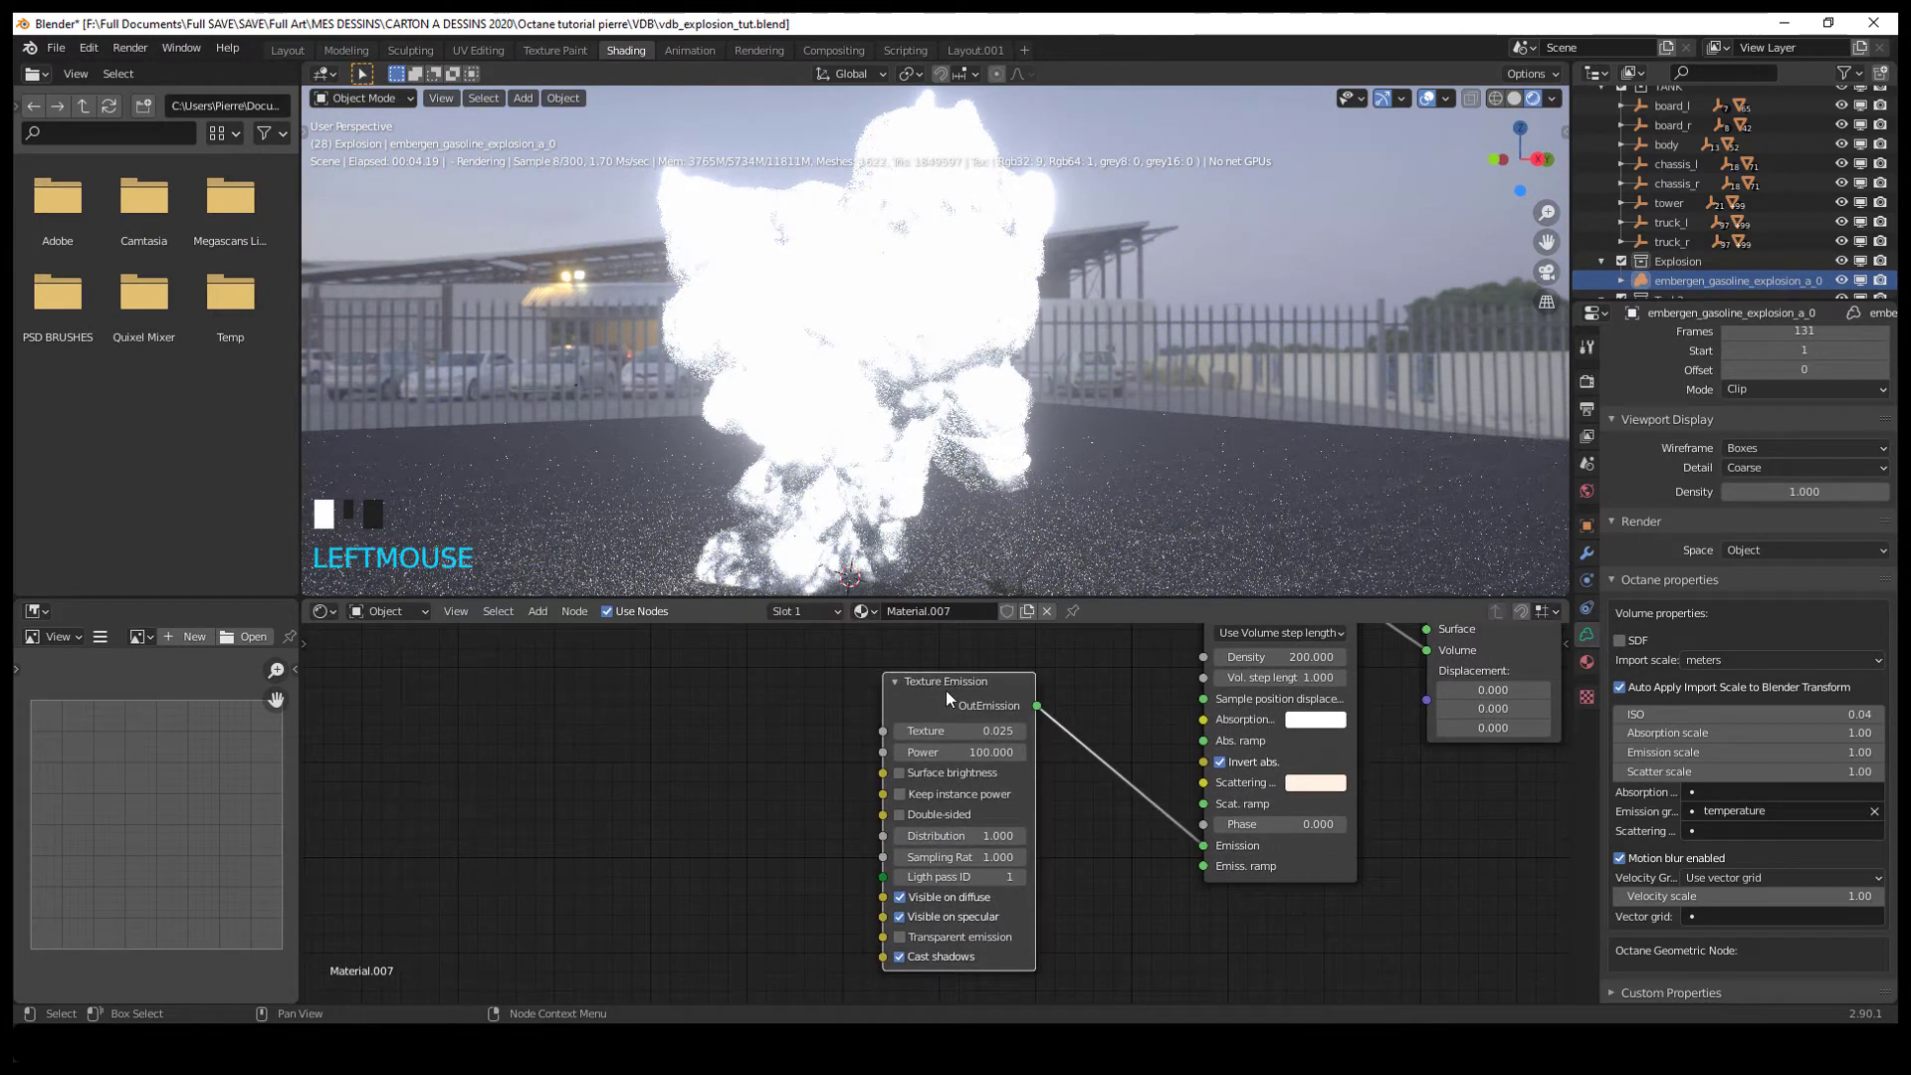
Add a Gaussian Spectrum Tex node and connect it to the Texture input of the Texture Emission node
{"action": "left_click", "coordinate": [672, 737]}
{"action": "key", "text": "shift+a"}
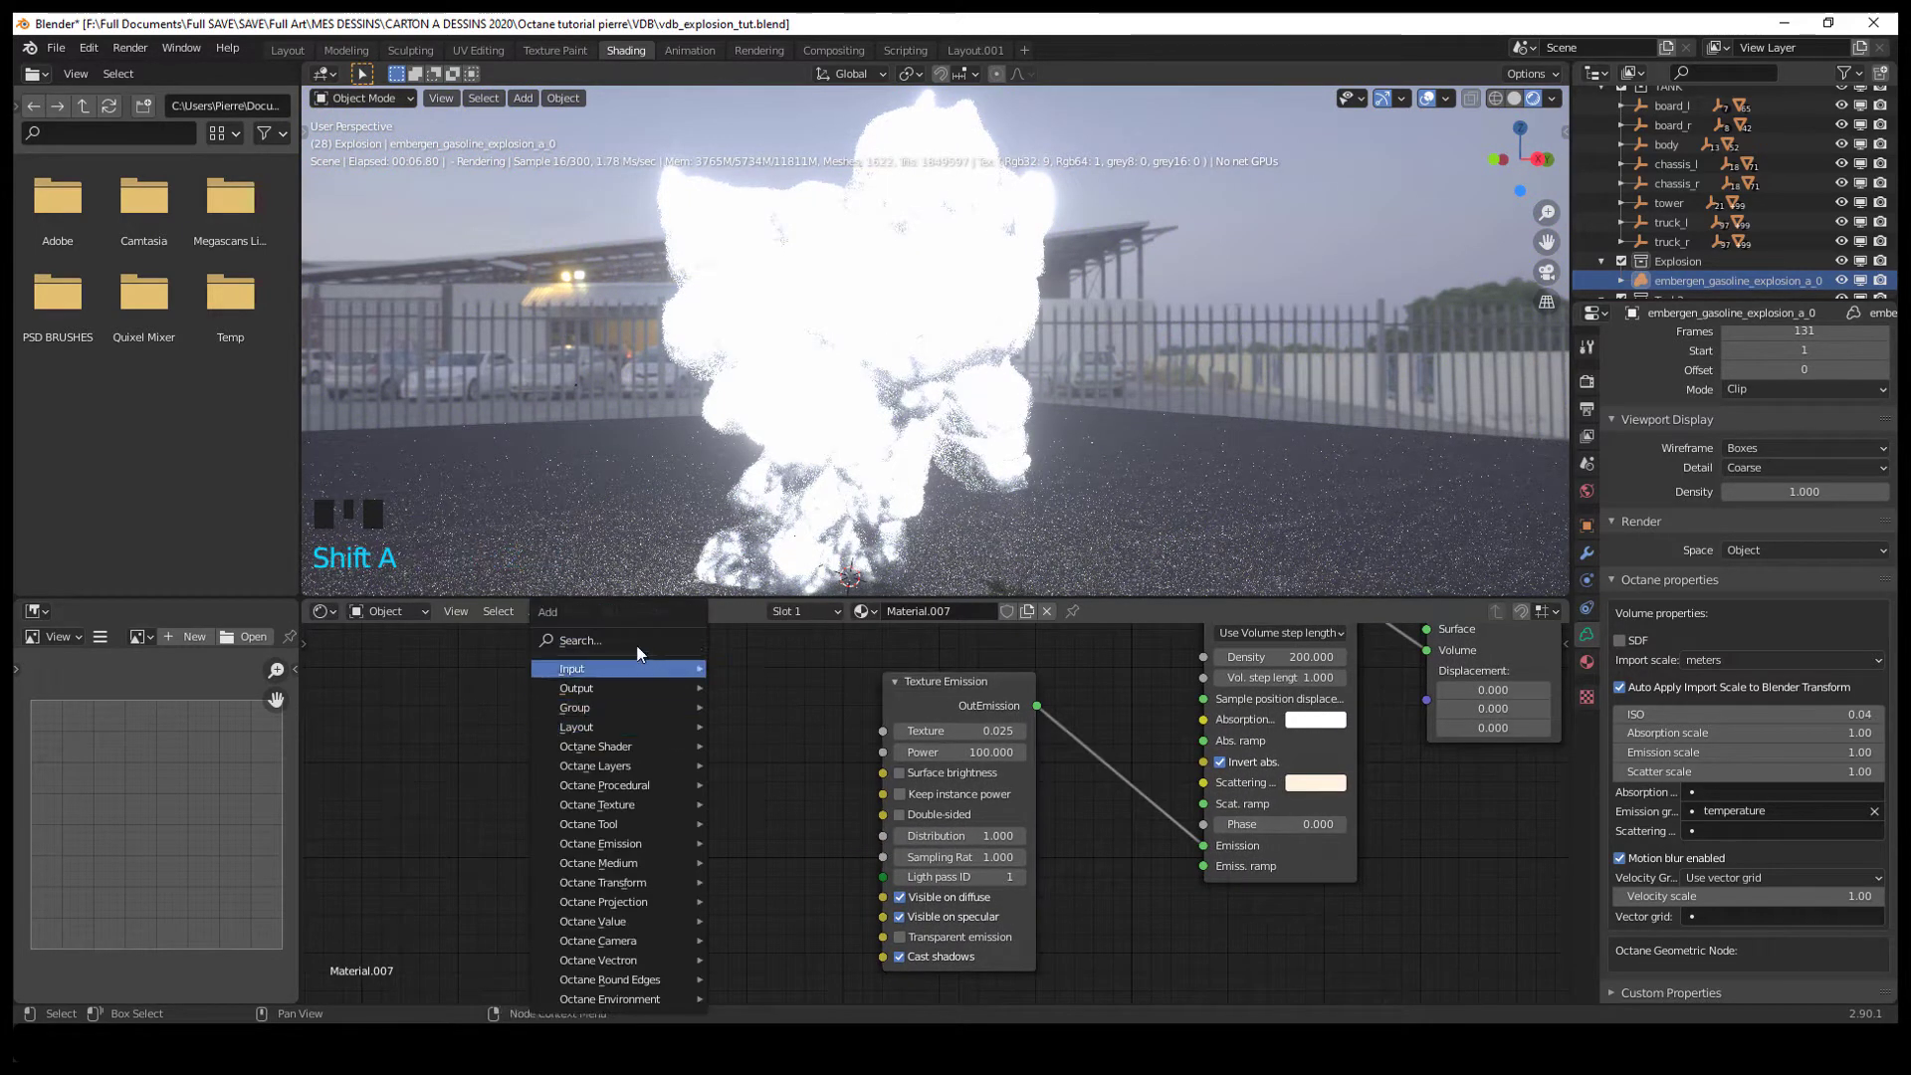
{"action": "left_click", "coordinate": [637, 652]}
{"action": "type", "text": "gayu"}
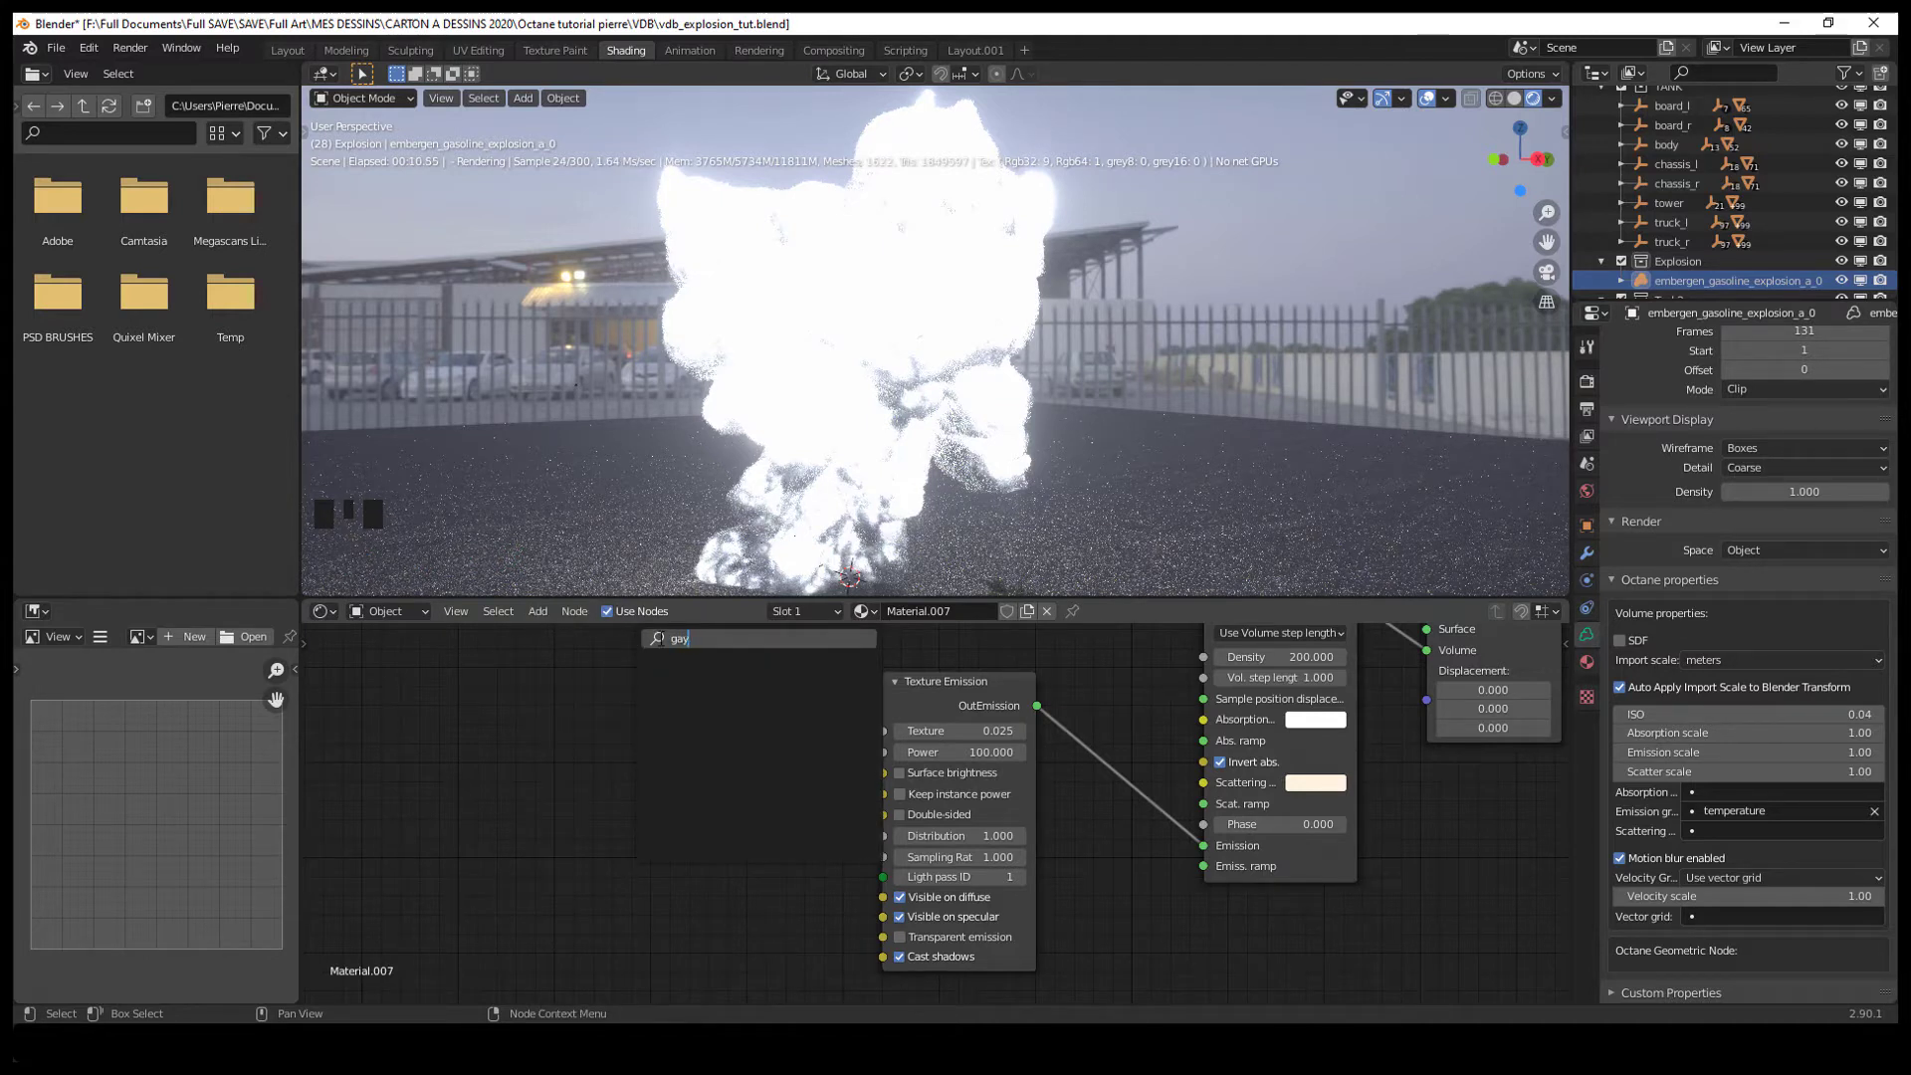
{"action": "key", "text": "BackSpace"}
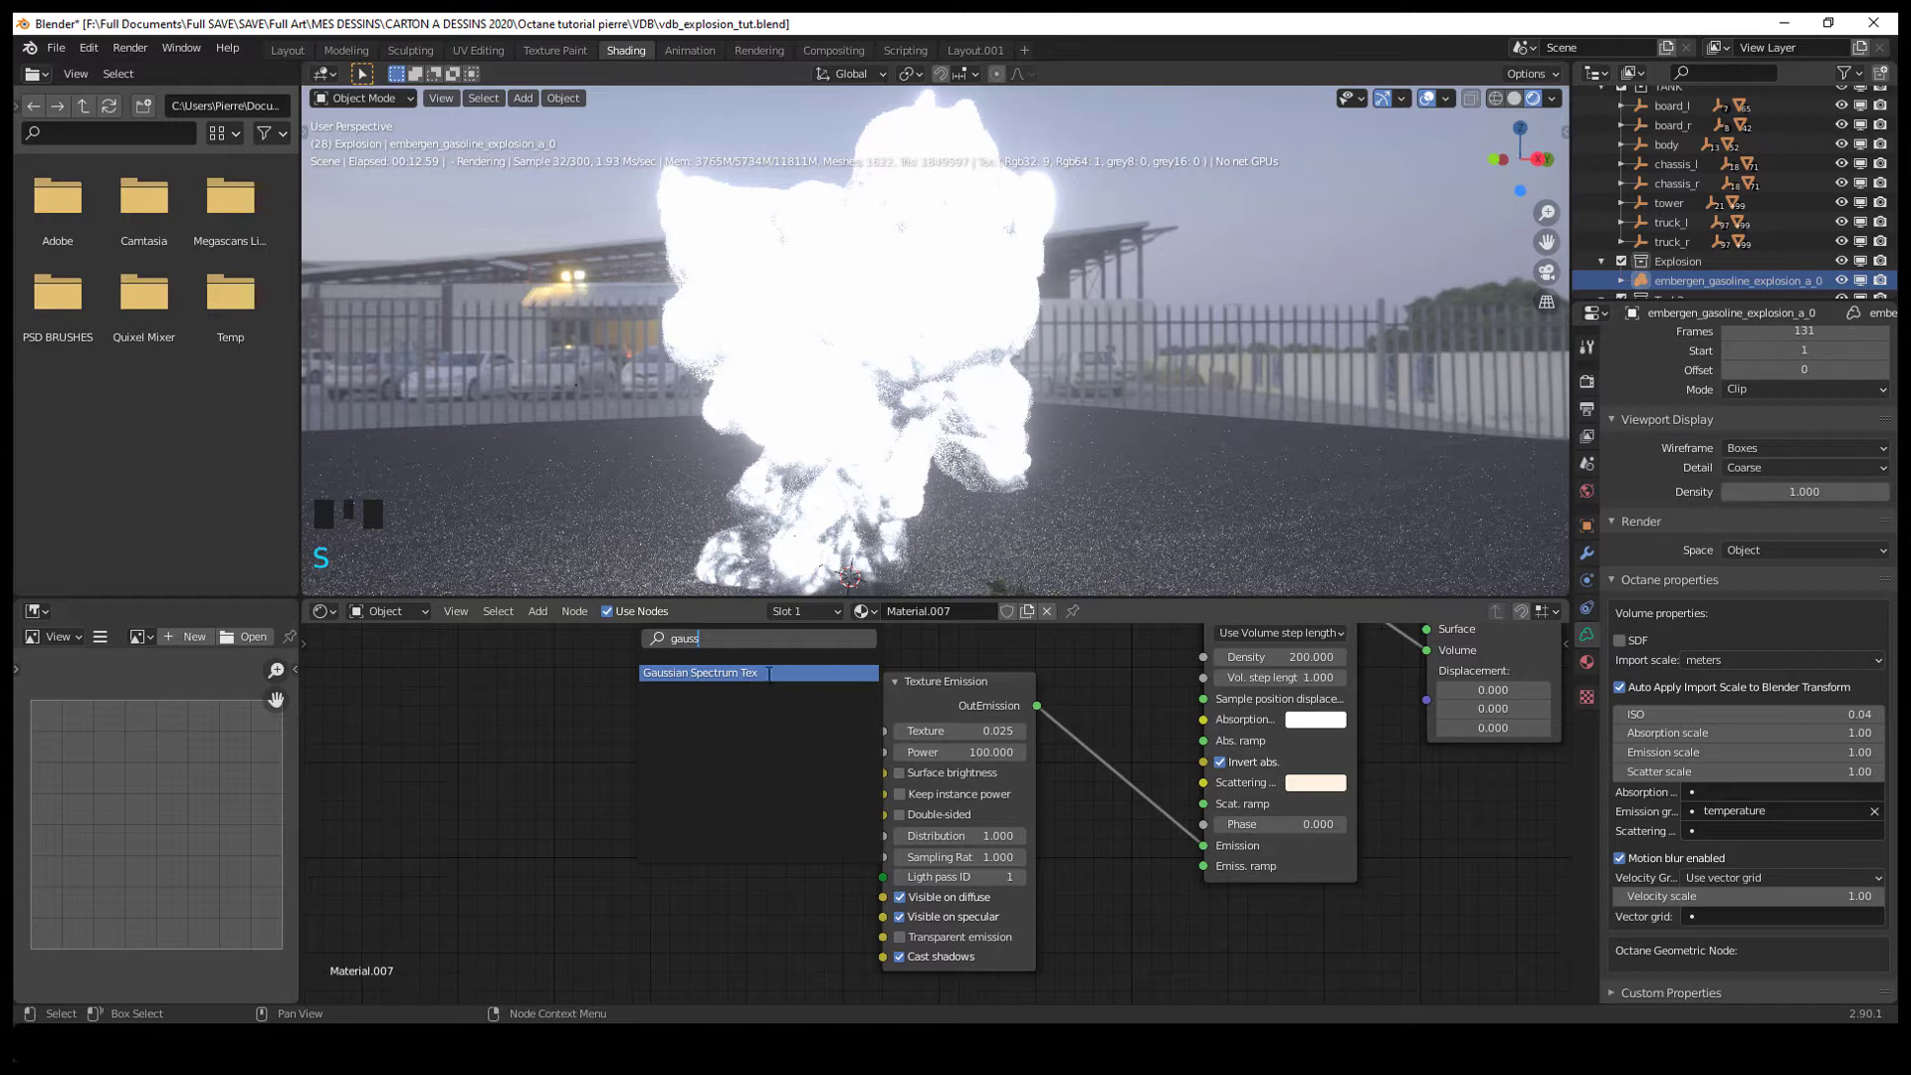
{"action": "key", "text": "Return"}
{"action": "mouse_move", "coordinate": [745, 695]}
{"action": "left_mouse_down"}
{"action": "mouse_move", "coordinate": [884, 732]}
{"action": "mouse_move", "coordinate": [718, 678]}
{"action": "left_mouse_up"}
Set the Texture Emission power to 1 and arrange the two emission nodes further away from the Volume Medium node
{"action": "left_click", "coordinate": [964, 750]}
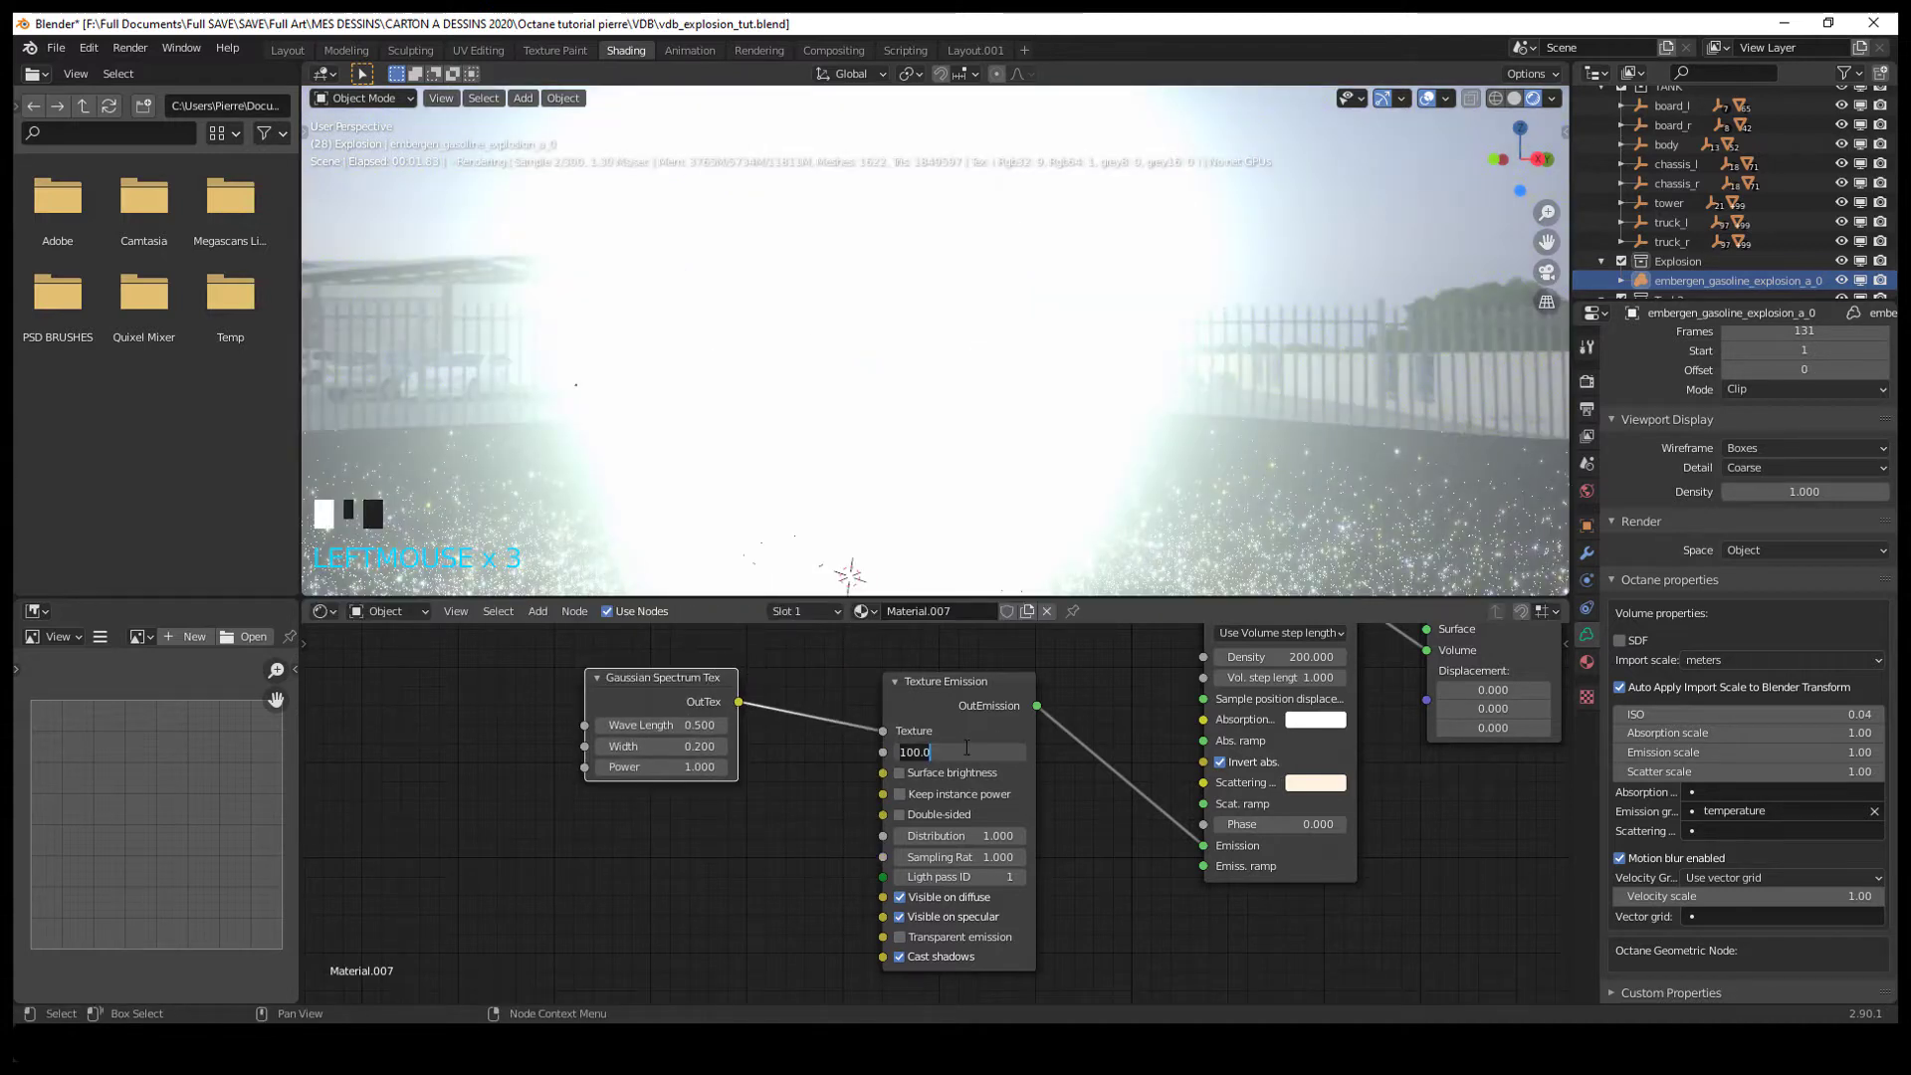
{"action": "type", "text": "1"}
{"action": "key", "text": "Return"}
{"action": "left_click_drag", "start_coordinate": [971, 689], "coordinate": [885, 689]}
{"action": "left_click_drag", "start_coordinate": [677, 687], "coordinate": [662, 692]}
{"action": "left_click_drag", "start_coordinate": [884, 742], "coordinate": [869, 742]}
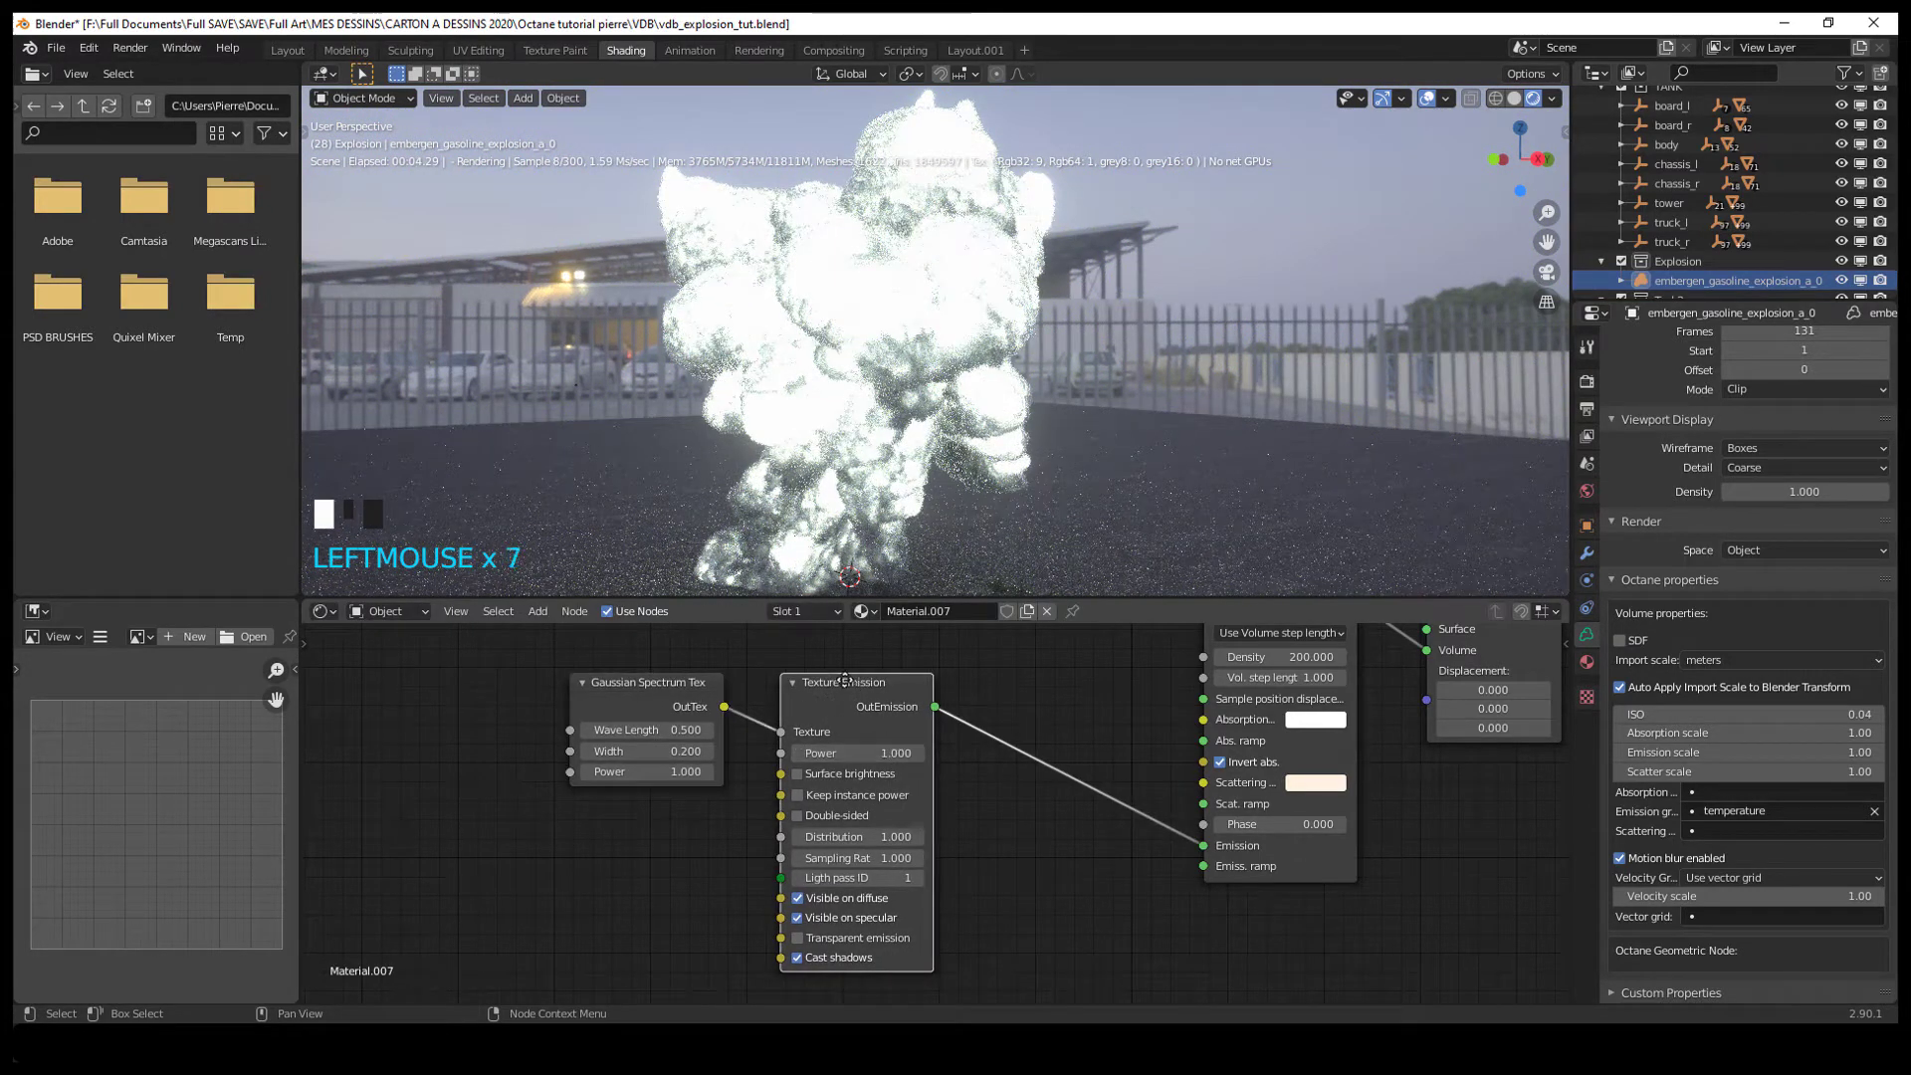
Add a Volume Ramp Tex node and connect it to the Emiss. ramp input of the Volume Medium node
{"action": "middle_click_drag", "start_coordinate": [1153, 876], "coordinate": [1037, 809]}
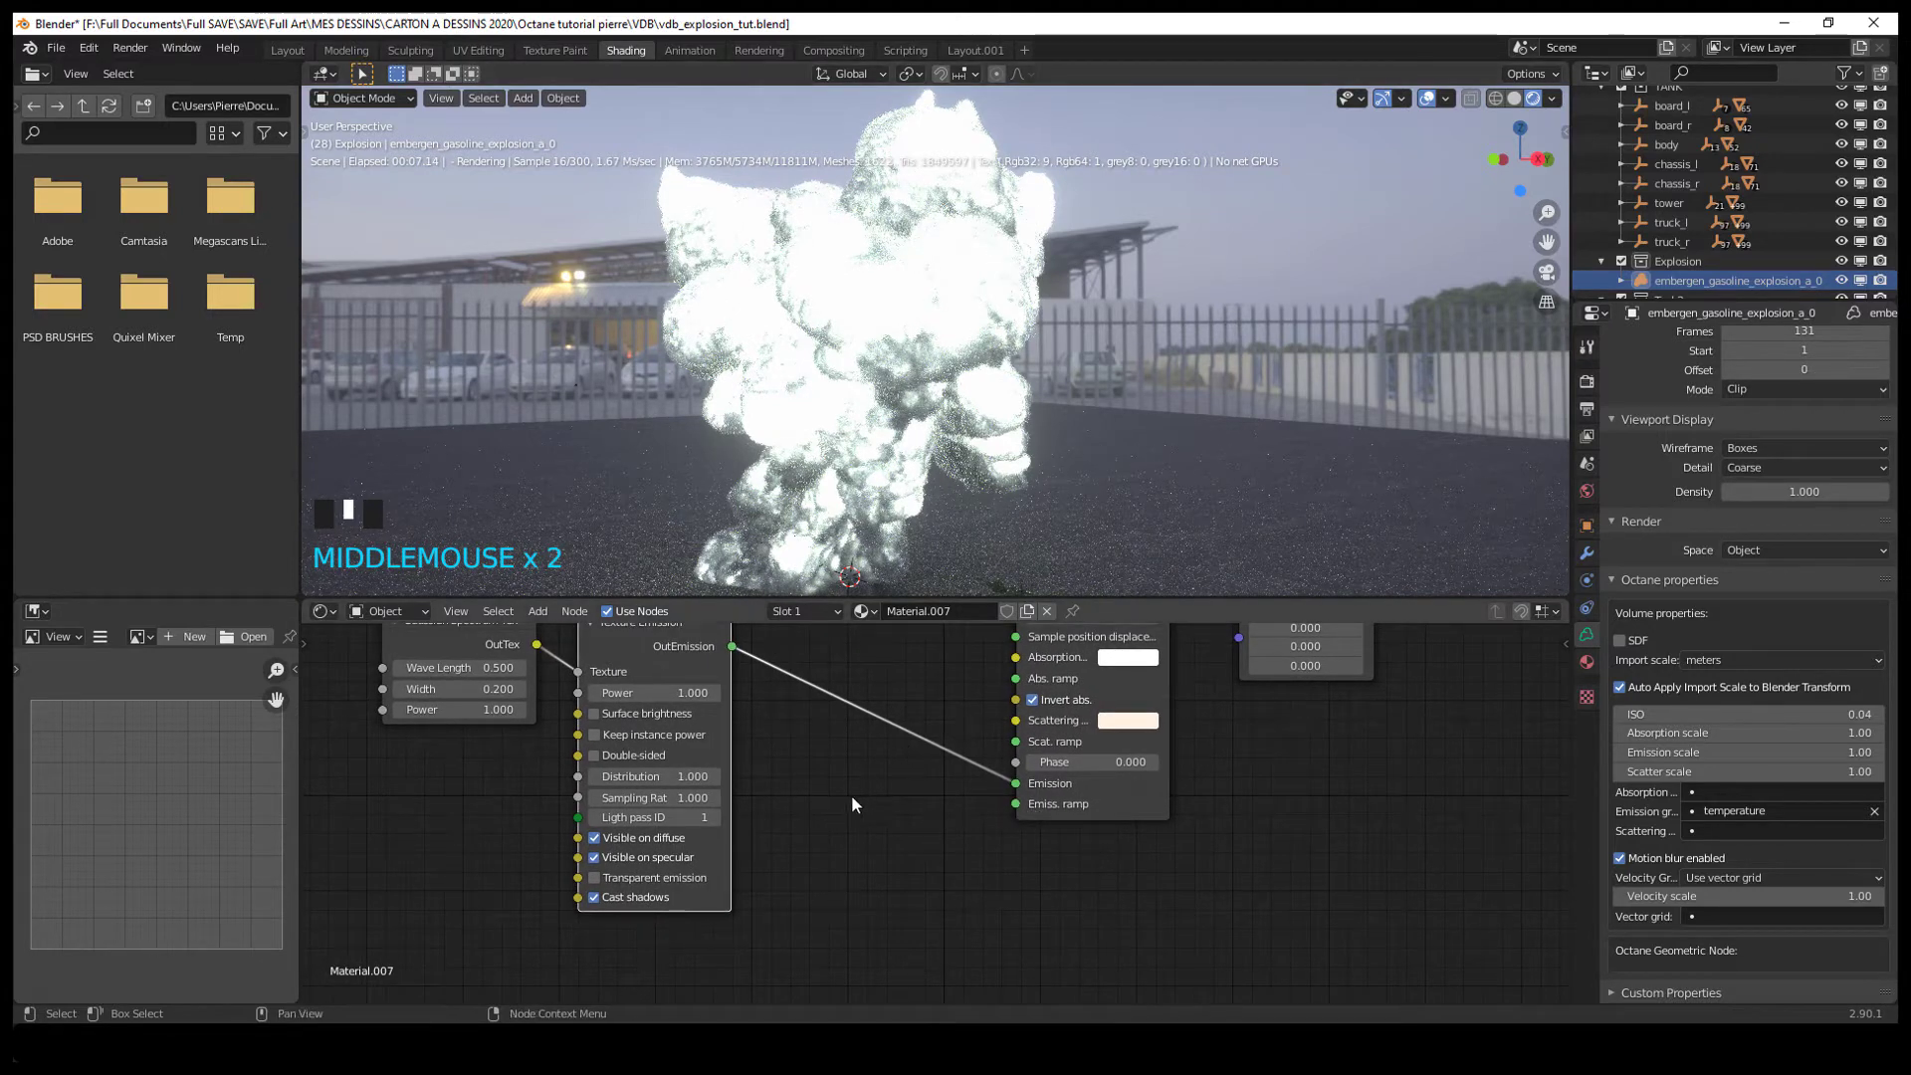
{"action": "middle_click_drag", "start_coordinate": [851, 794], "coordinate": [853, 752]}
{"action": "left_click", "coordinate": [805, 888]}
{"action": "key", "text": "shift+a"}
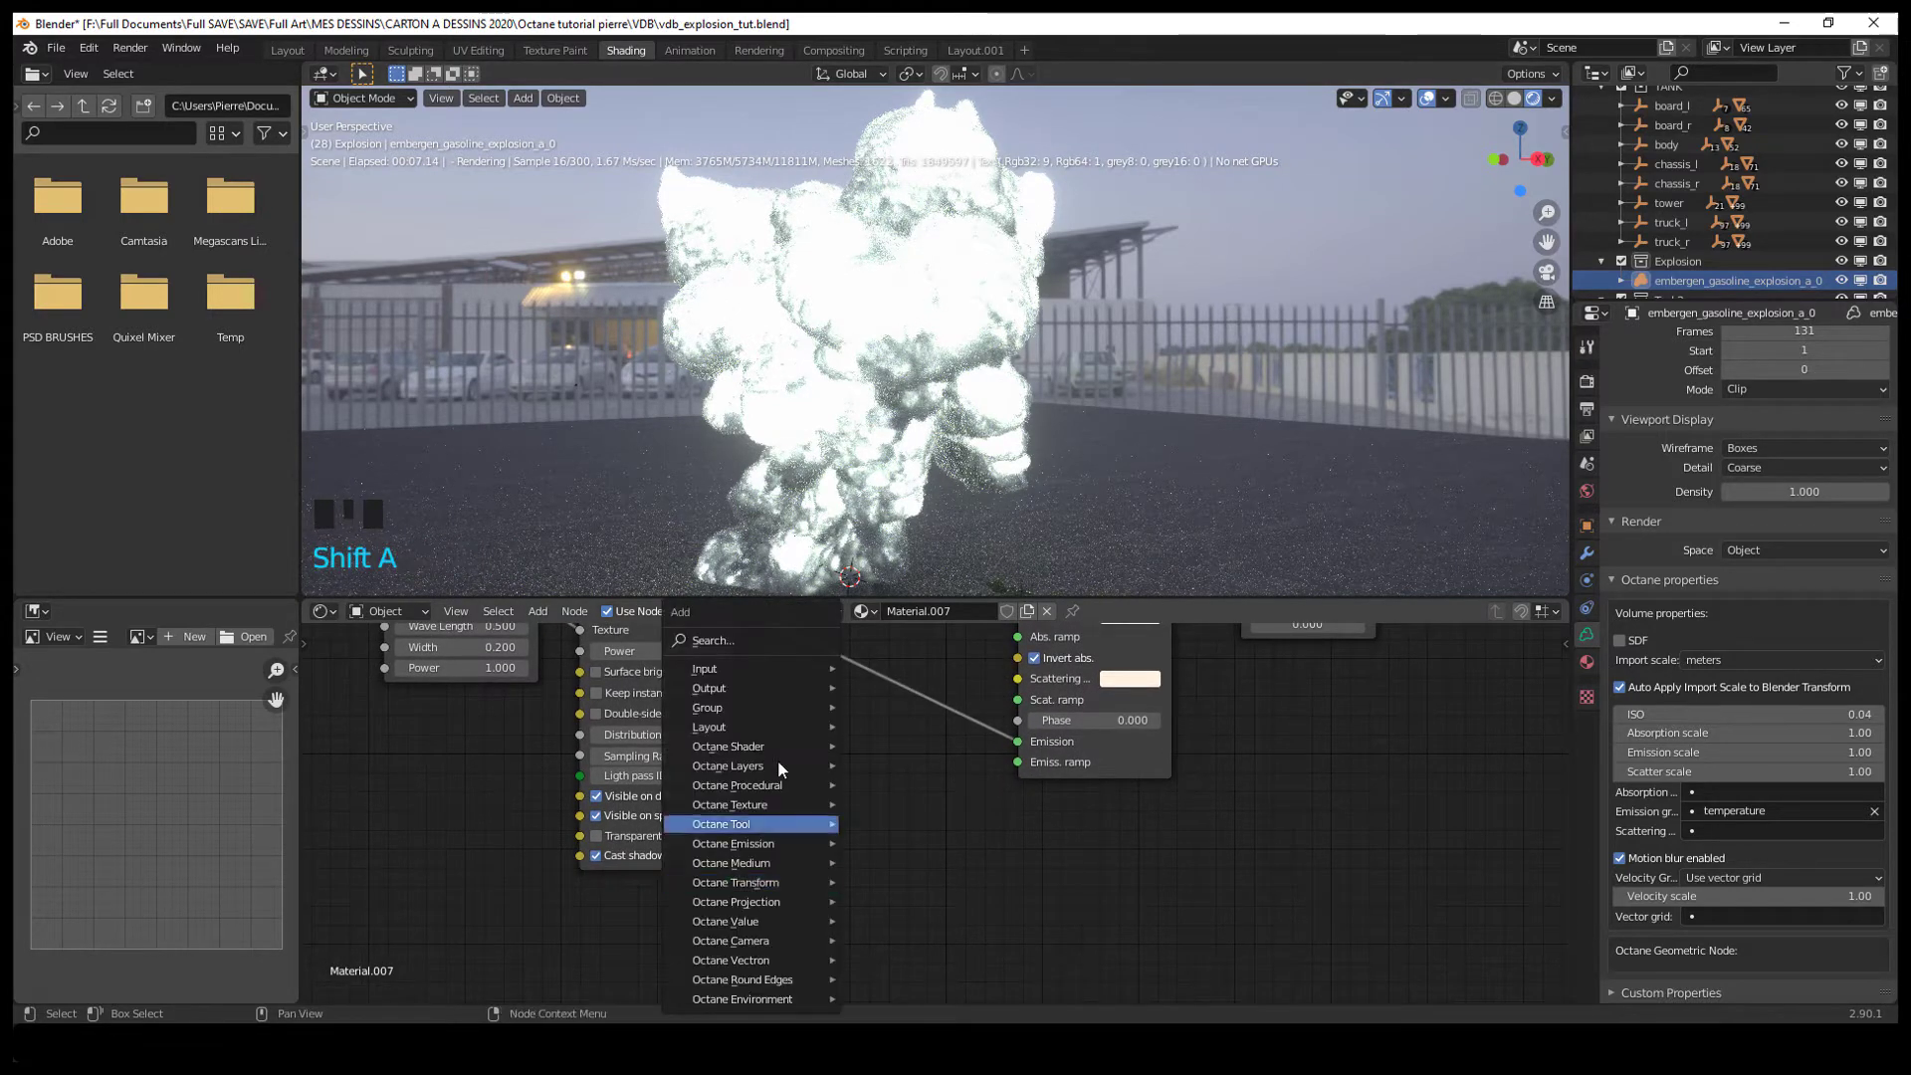
{"action": "left_click", "coordinate": [765, 645]}
{"action": "type", "text": "vol"}
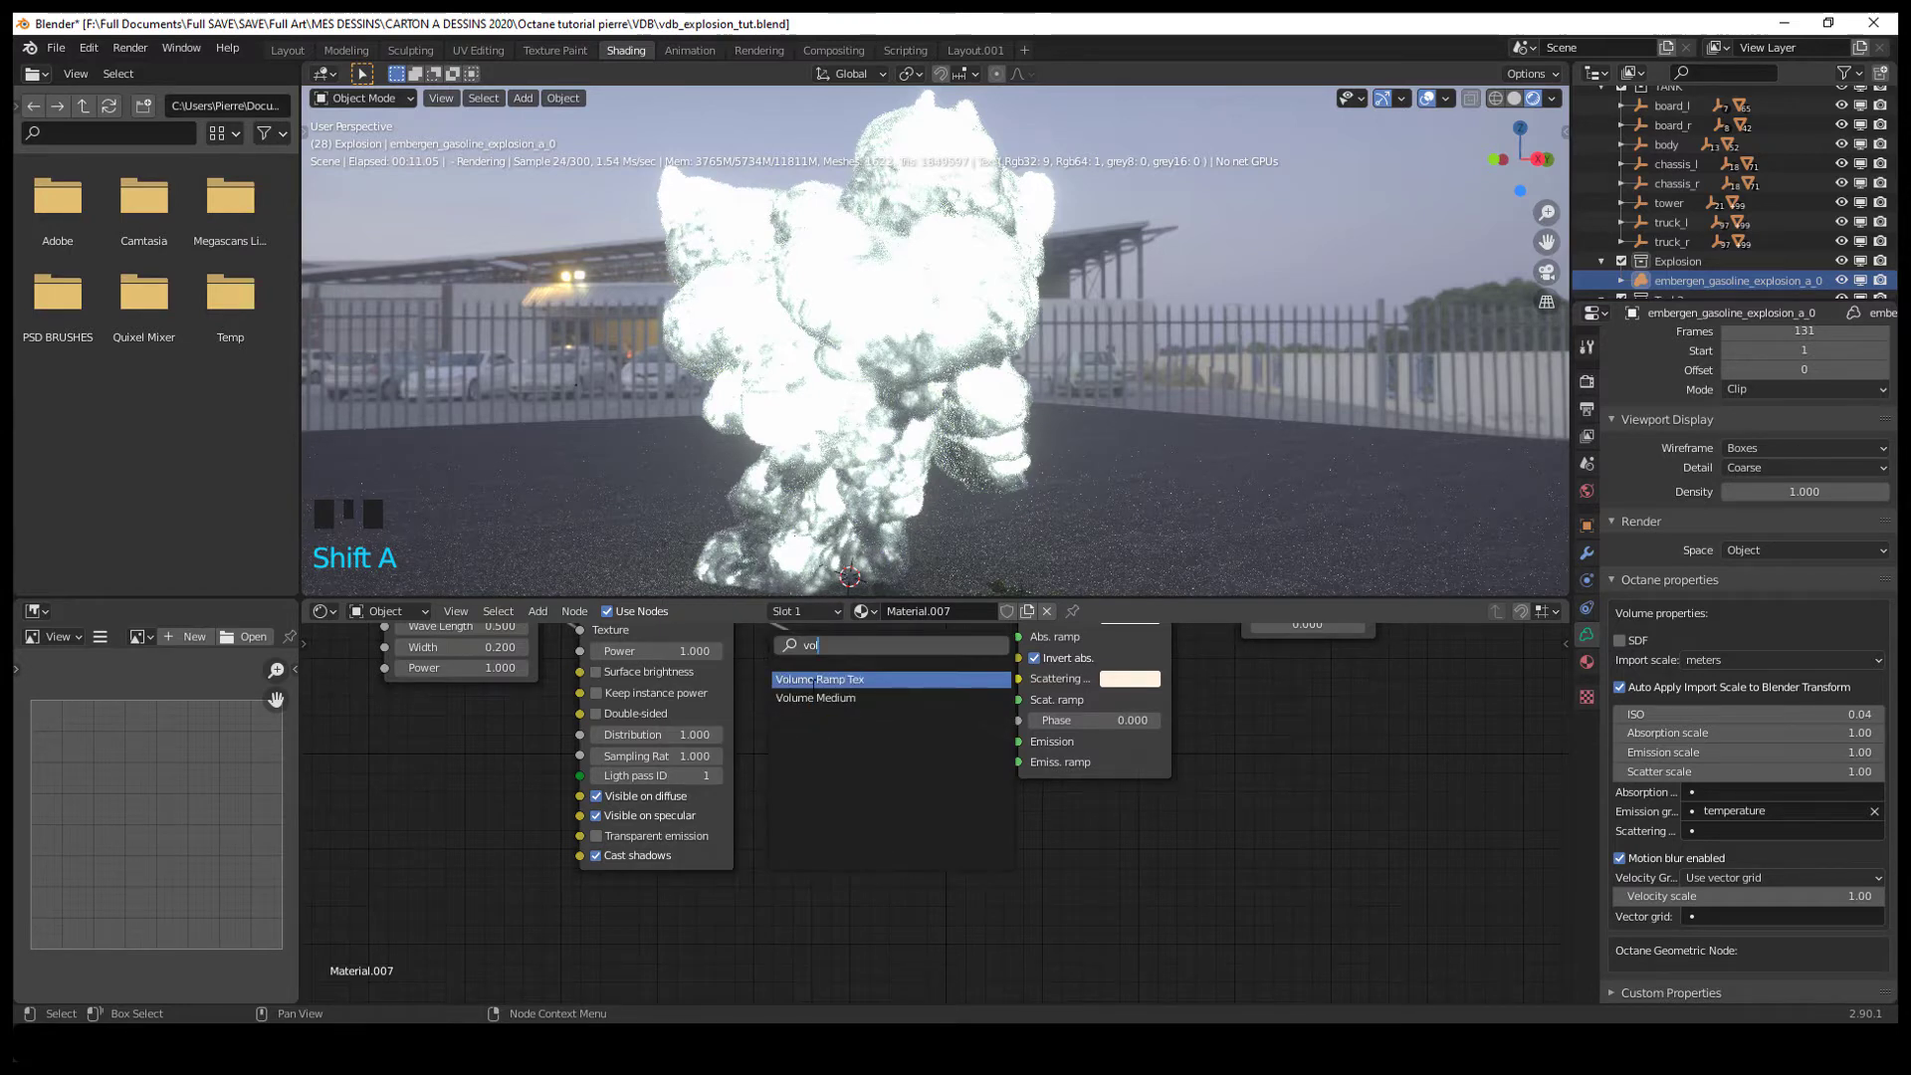
{"action": "left_click", "coordinate": [813, 680]}
{"action": "left_click", "coordinate": [851, 810]}
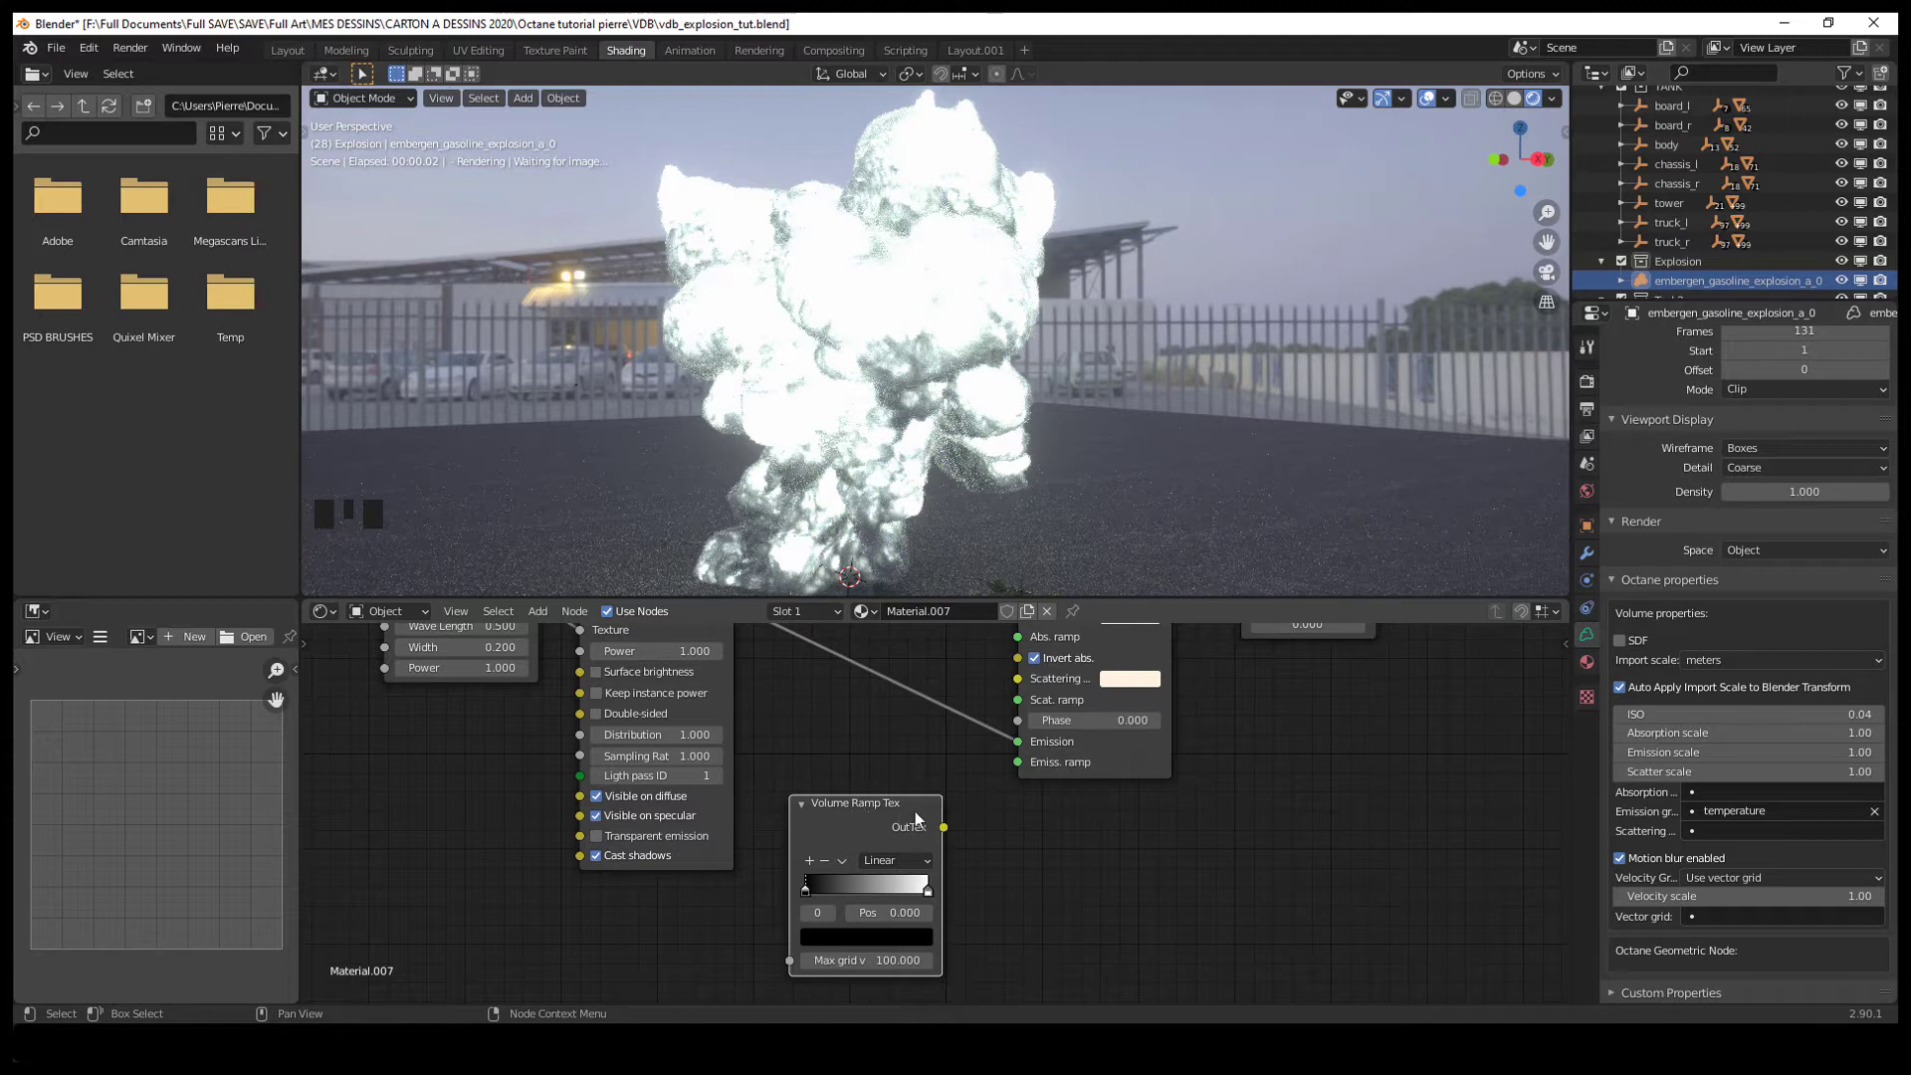
{"action": "mouse_move", "coordinate": [921, 816]}
{"action": "left_mouse_down"}
{"action": "mouse_move", "coordinate": [1016, 762]}
{"action": "mouse_move", "coordinate": [903, 800]}
{"action": "left_mouse_up"}
{"action": "scroll", "coordinate": [932, 811], "scroll_direction": "up", "scroll_amount": 3}
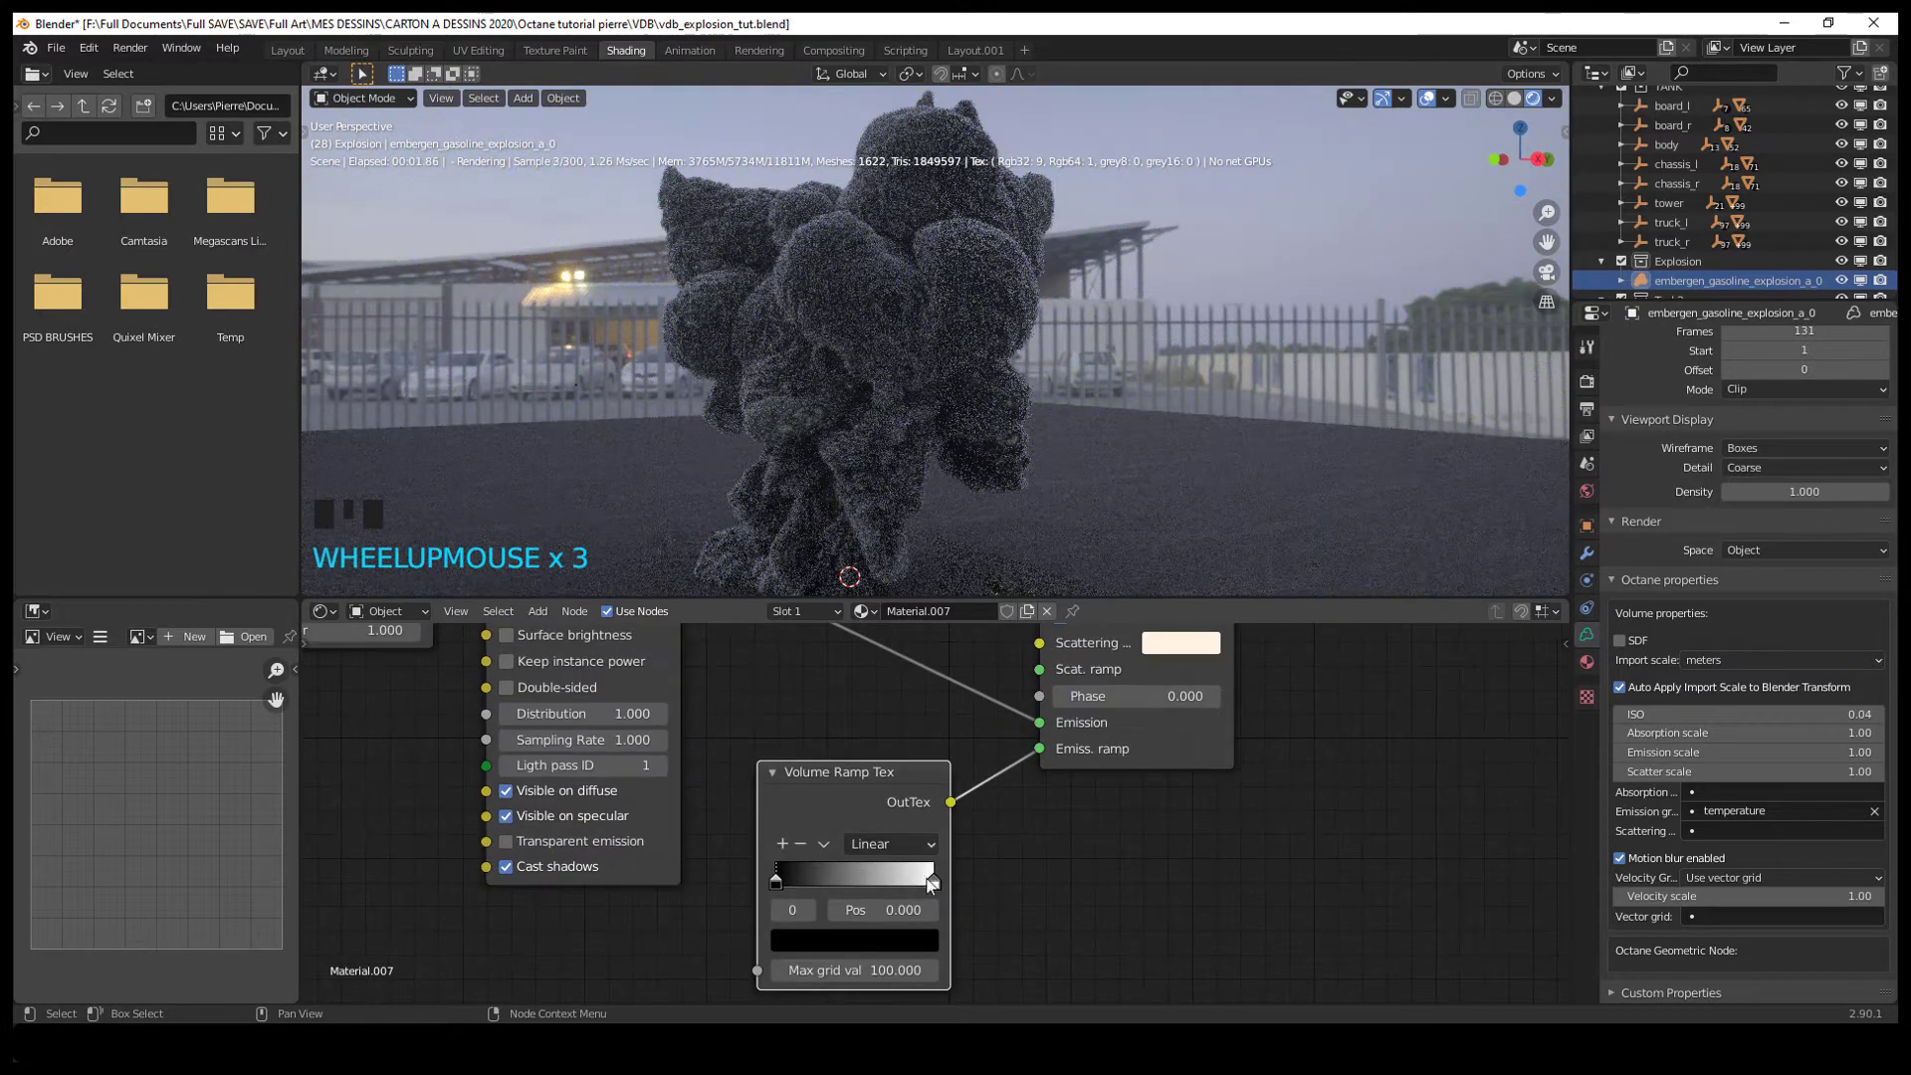
Move the white stop of the volume ramp to position 0.064 and recolour it saturated red
{"action": "left_click_drag", "start_coordinate": [933, 883], "coordinate": [819, 882]}
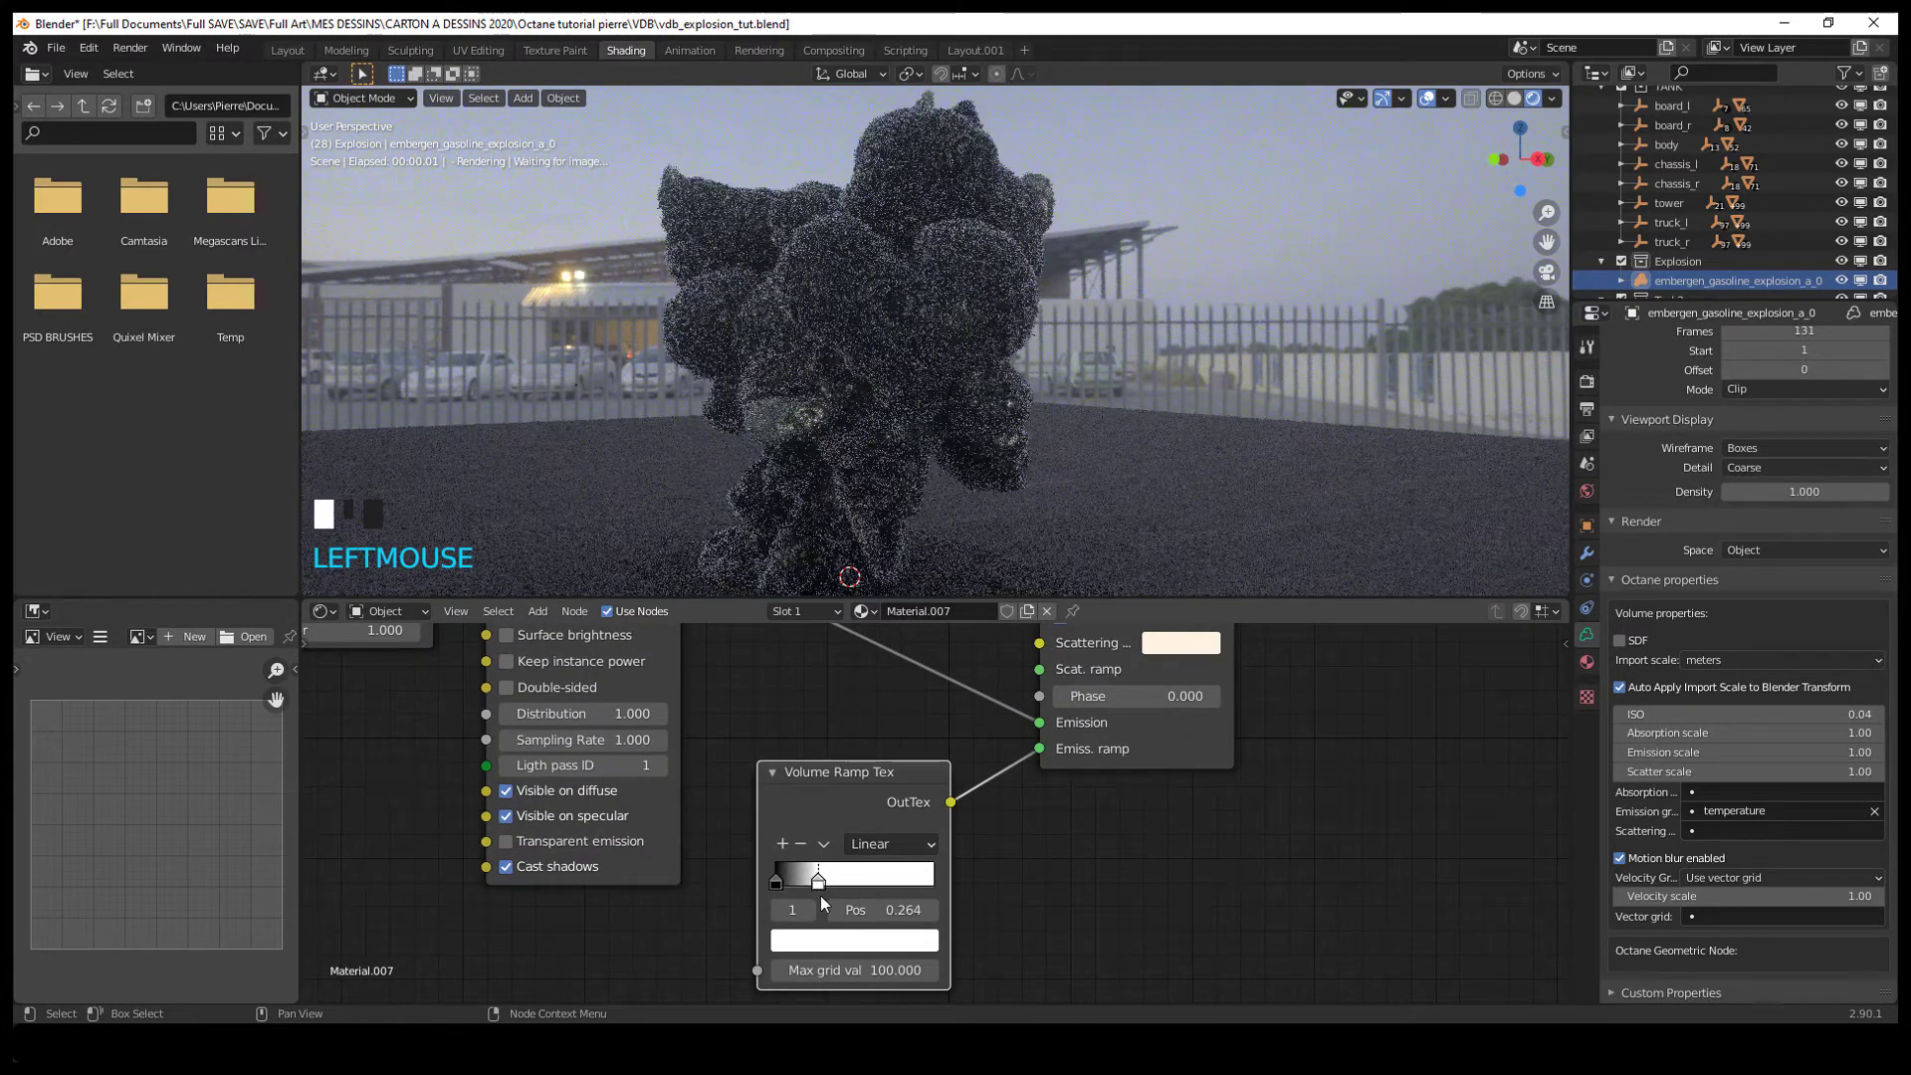
{"action": "left_click", "coordinate": [827, 947]}
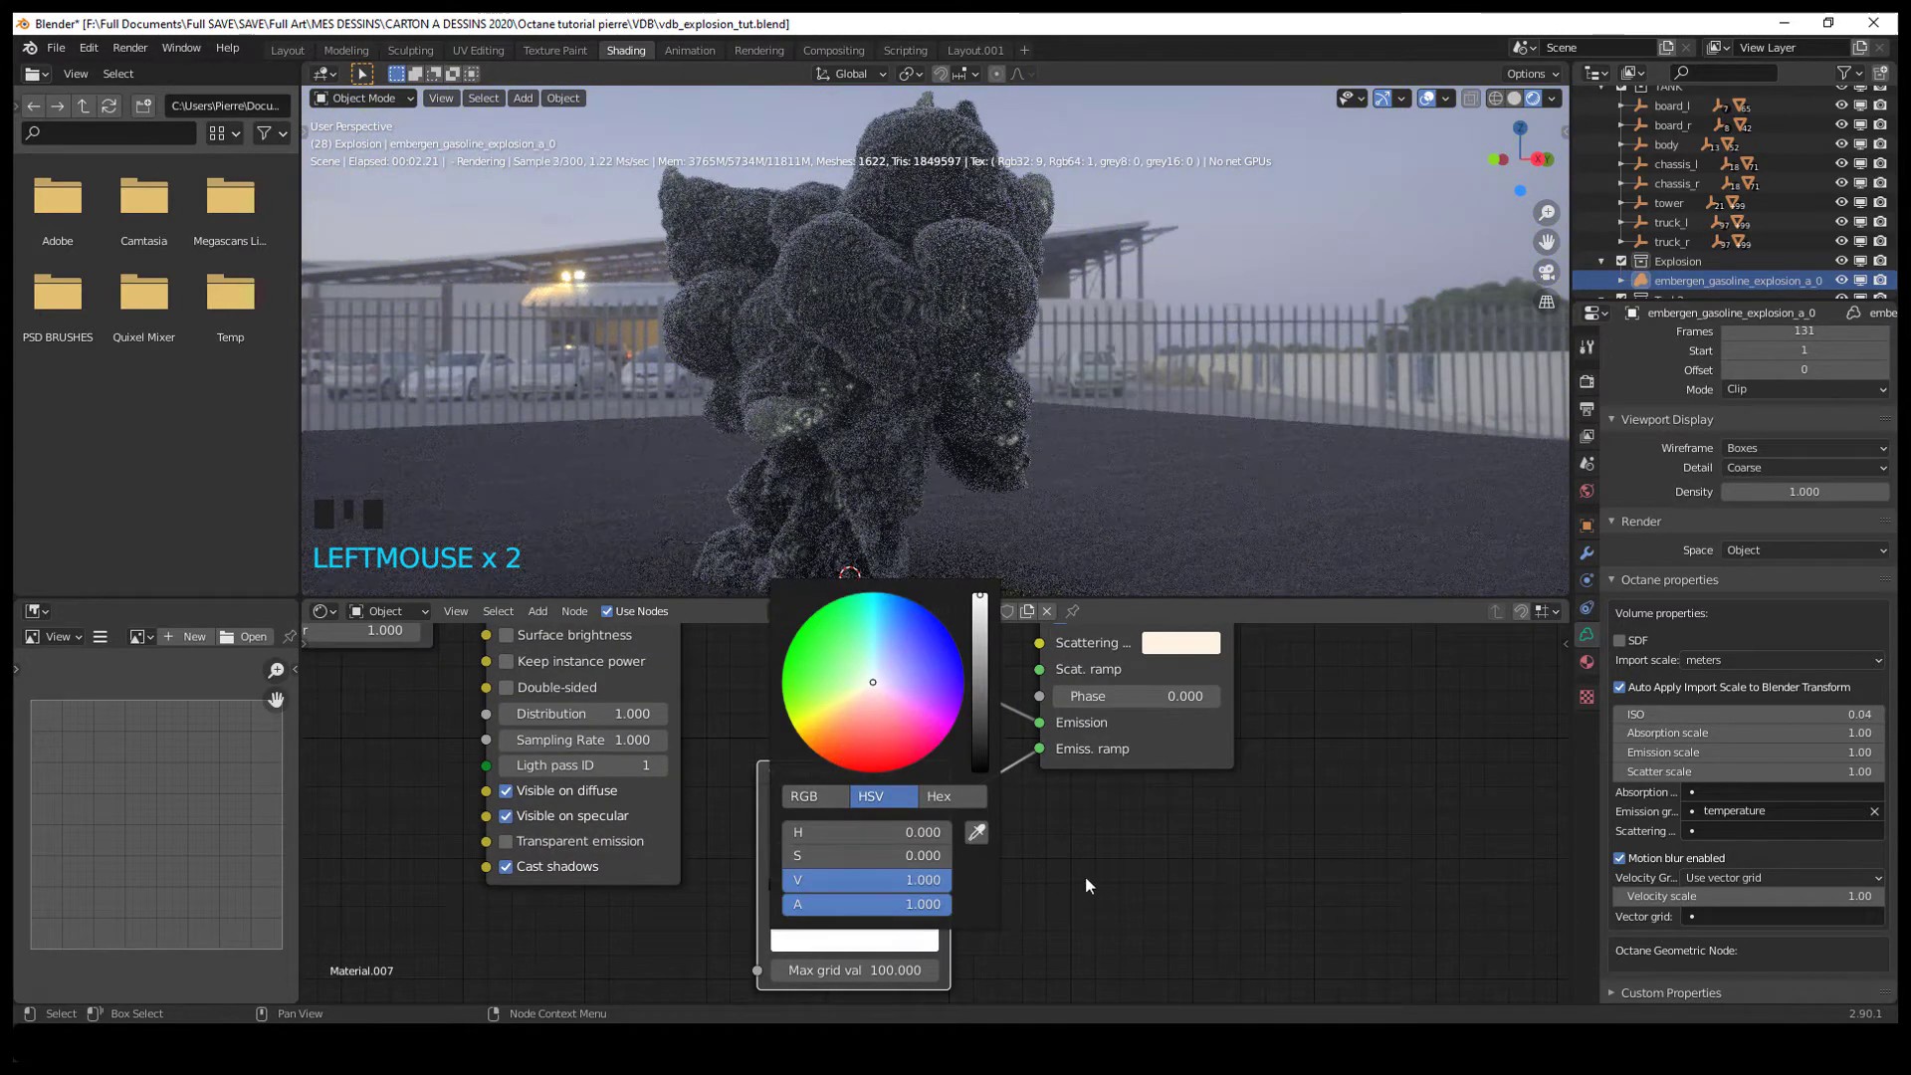
{"action": "left_click", "coordinate": [796, 882]}
{"action": "left_click_drag", "start_coordinate": [797, 888], "coordinate": [786, 889]}
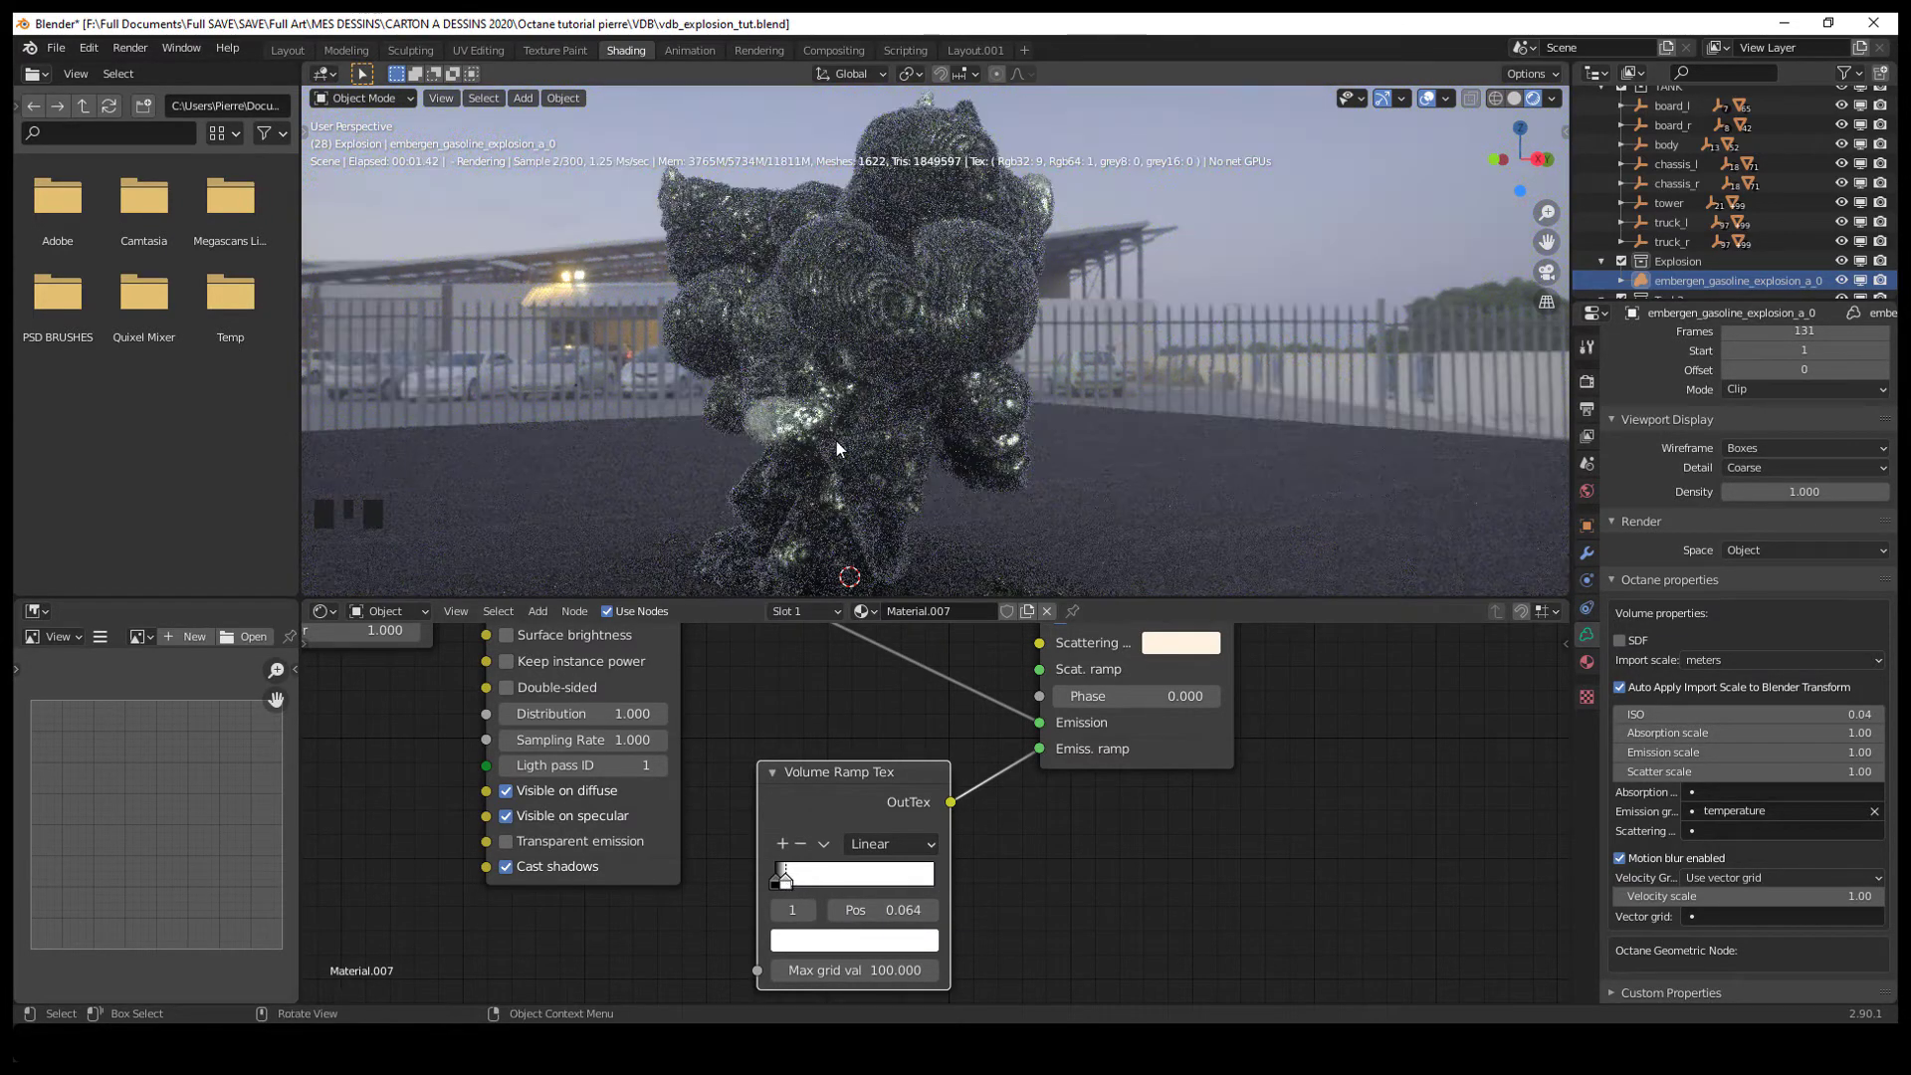
{"action": "scroll", "coordinate": [899, 428], "scroll_direction": "up", "scroll_amount": 2}
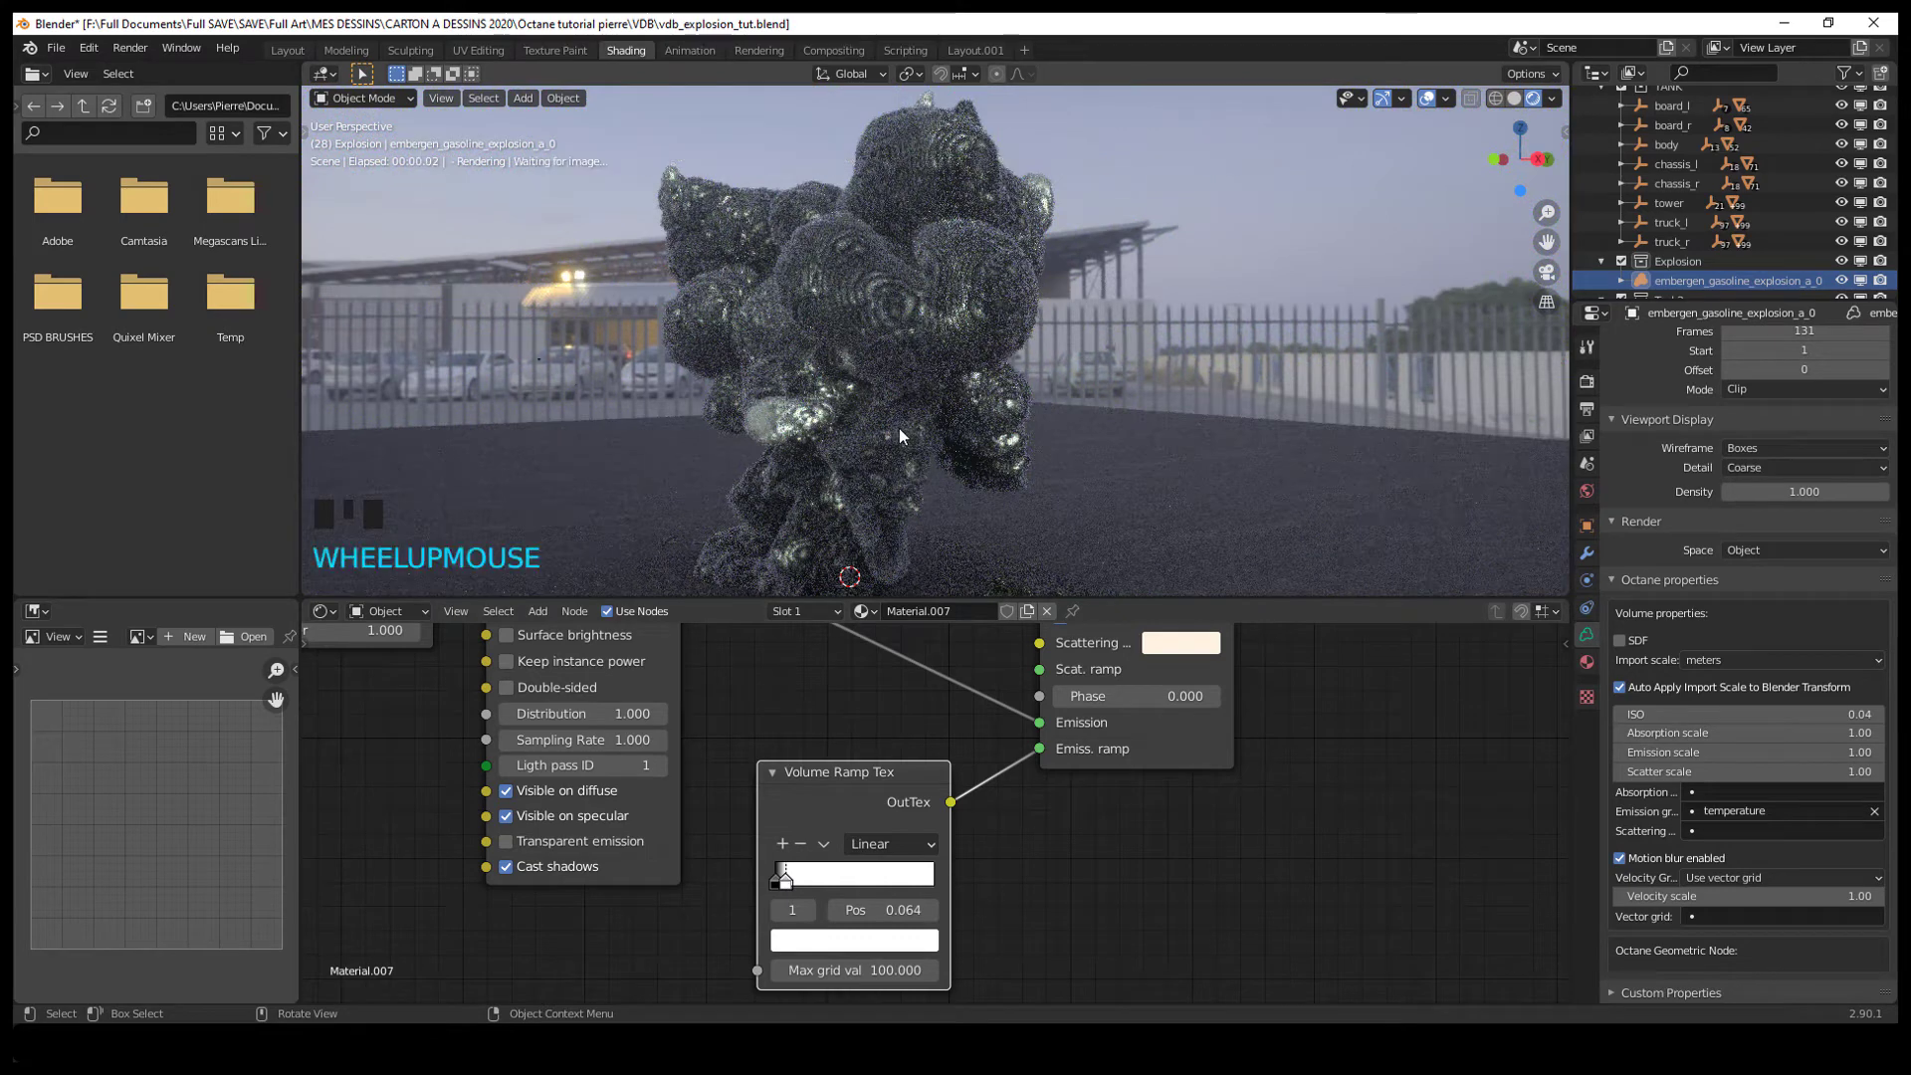
{"action": "left_click", "coordinate": [836, 940]}
{"action": "left_click", "coordinate": [851, 767]}
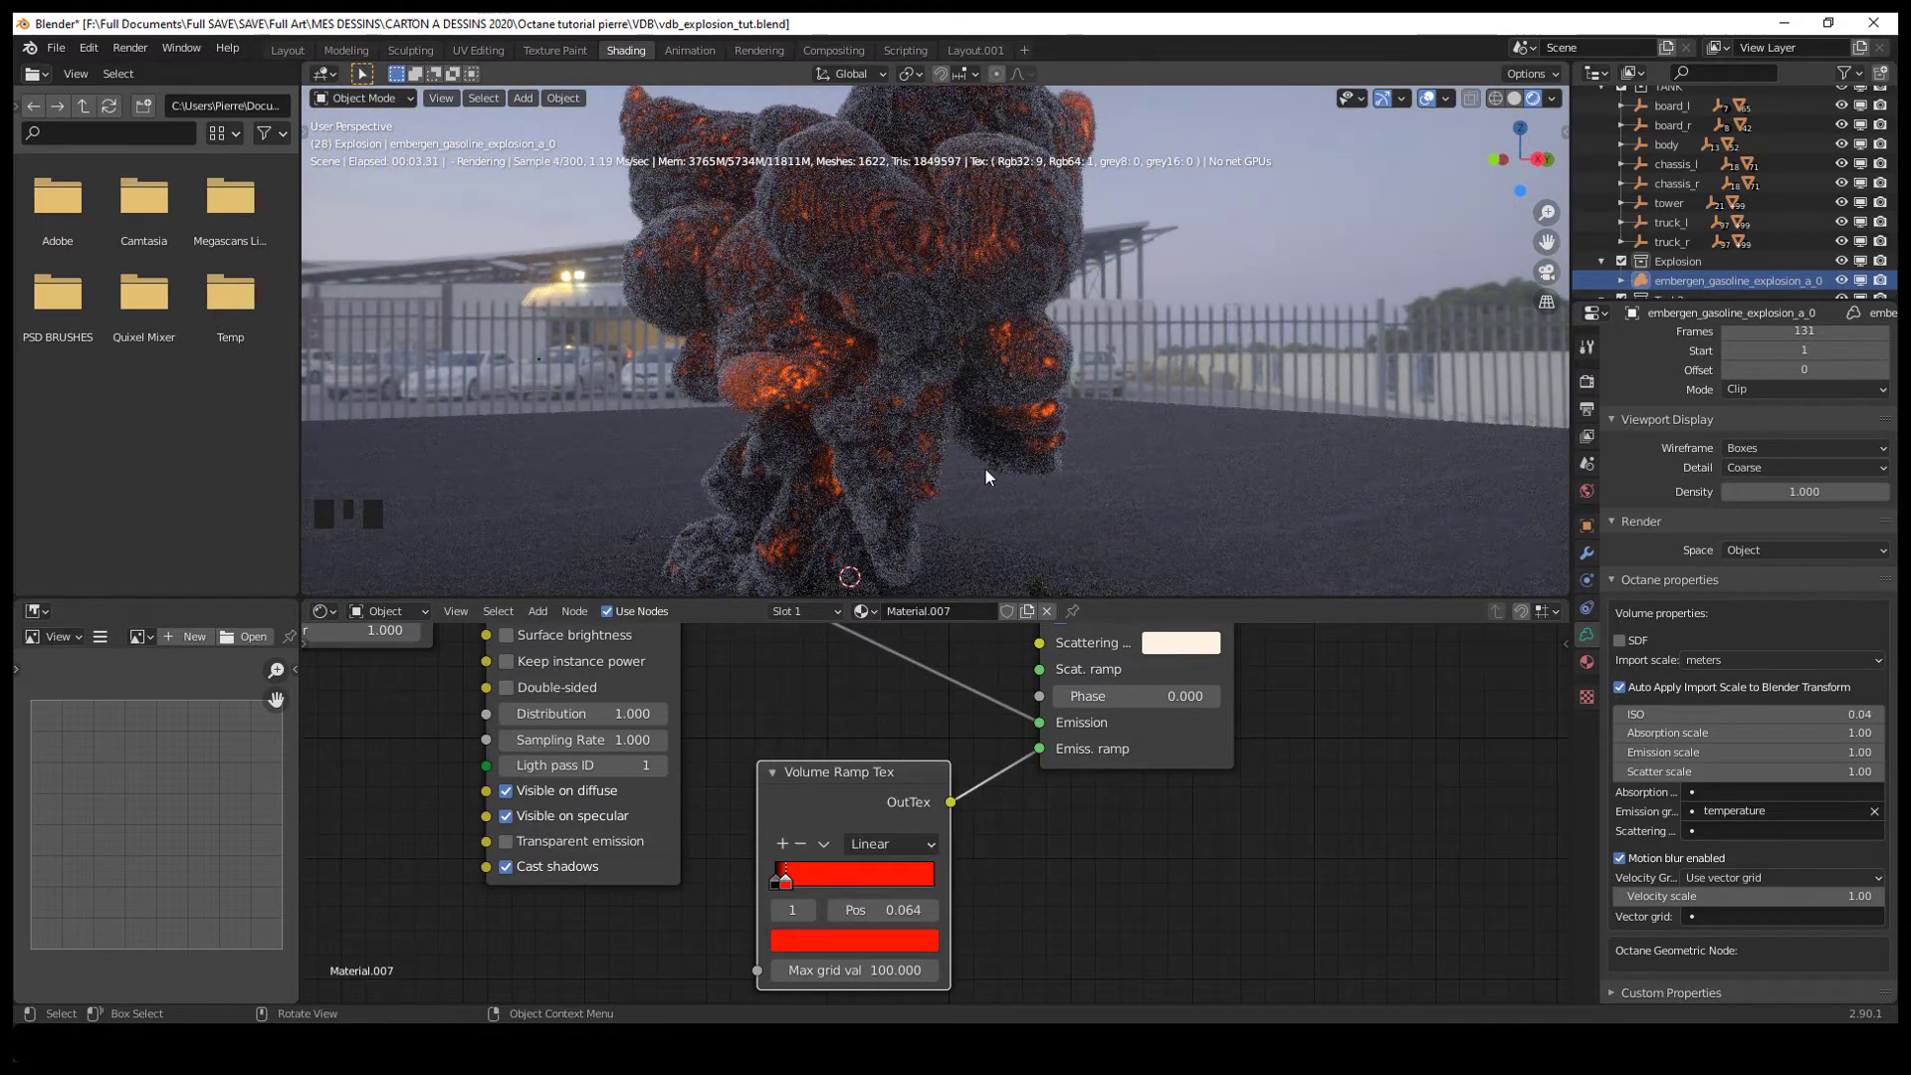
{"action": "mouse_move", "coordinate": [922, 498]}
{"action": "middle_mouse_down"}
{"action": "mouse_move", "coordinate": [883, 510]}
{"action": "mouse_move", "coordinate": [940, 500]}
{"action": "middle_mouse_up"}
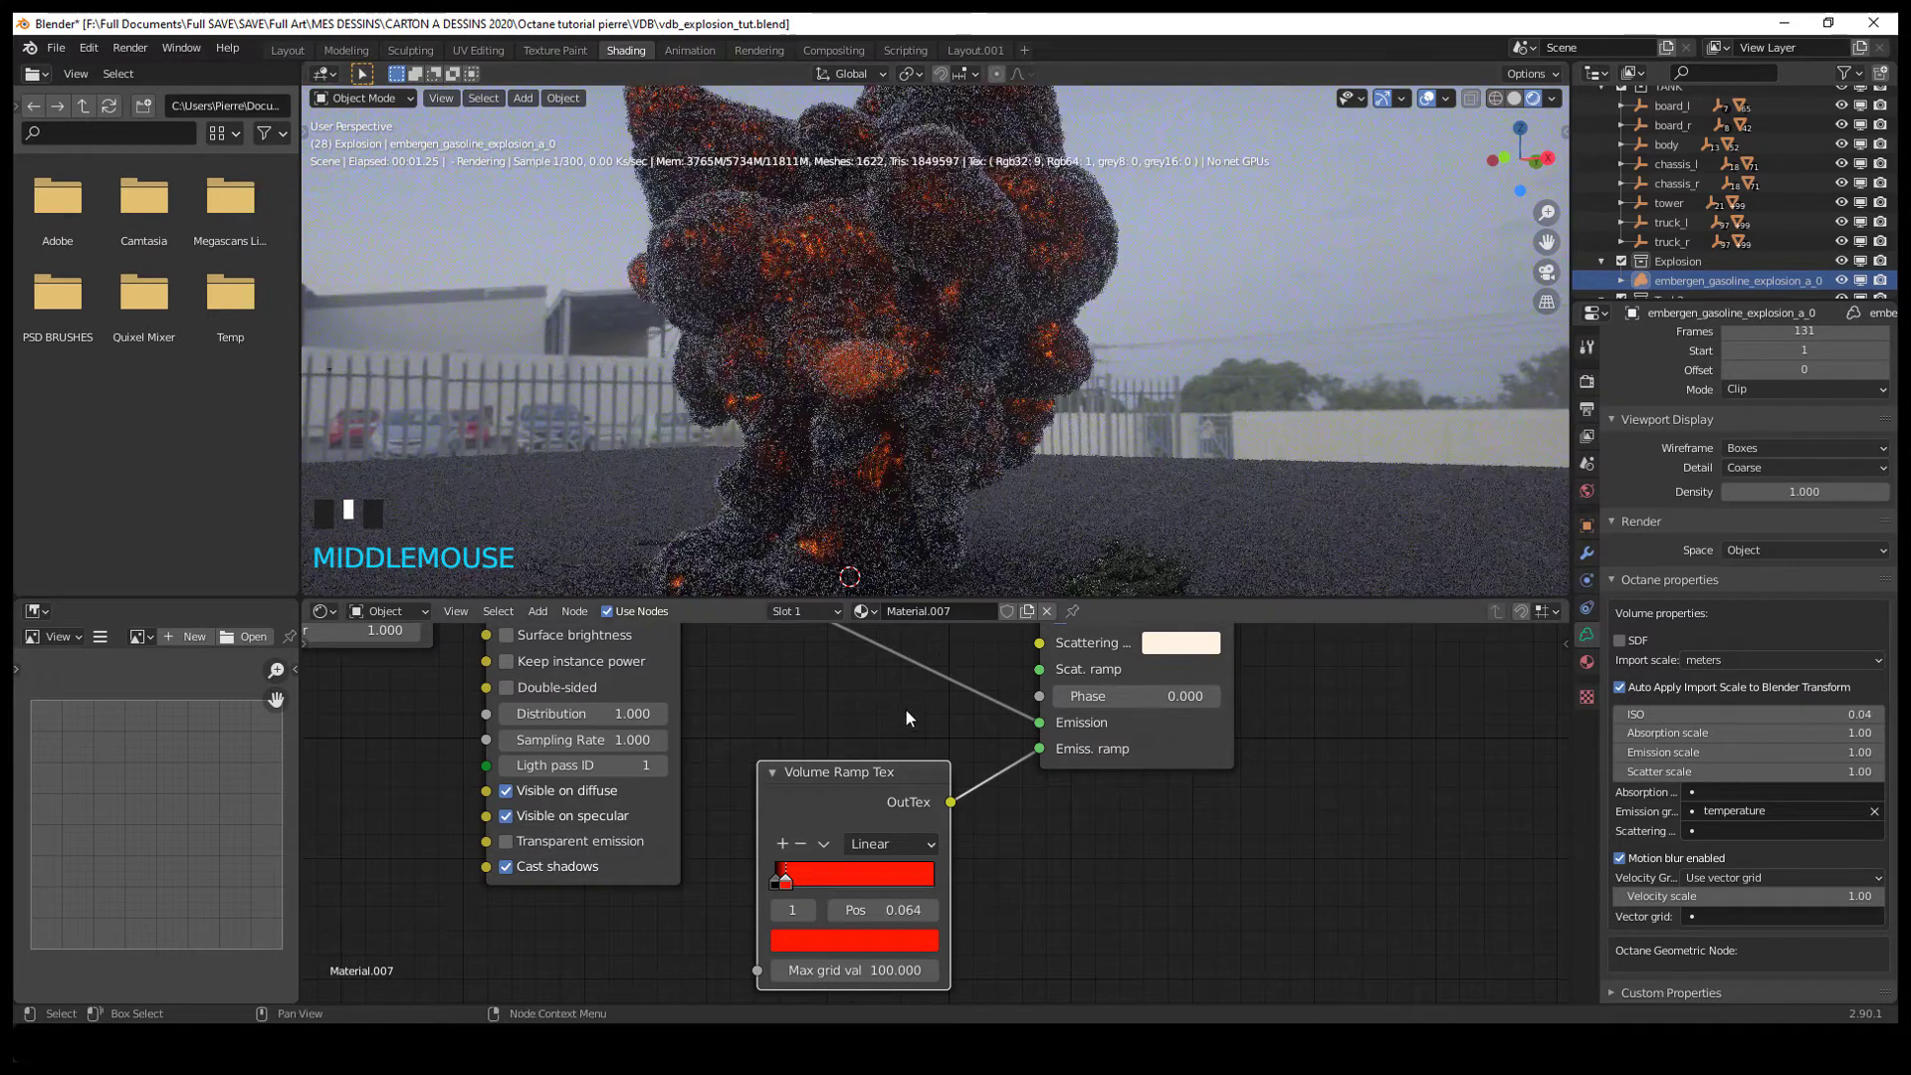
Reposition the Volume Ramp Tex node just below the emission link and inspect its colour stops up close
{"action": "left_click_drag", "start_coordinate": [893, 773], "coordinate": [884, 767]}
{"action": "middle_click_drag", "start_coordinate": [807, 649], "coordinate": [697, 815]}
{"action": "scroll", "coordinate": [681, 819], "scroll_direction": "down", "scroll_amount": 3}
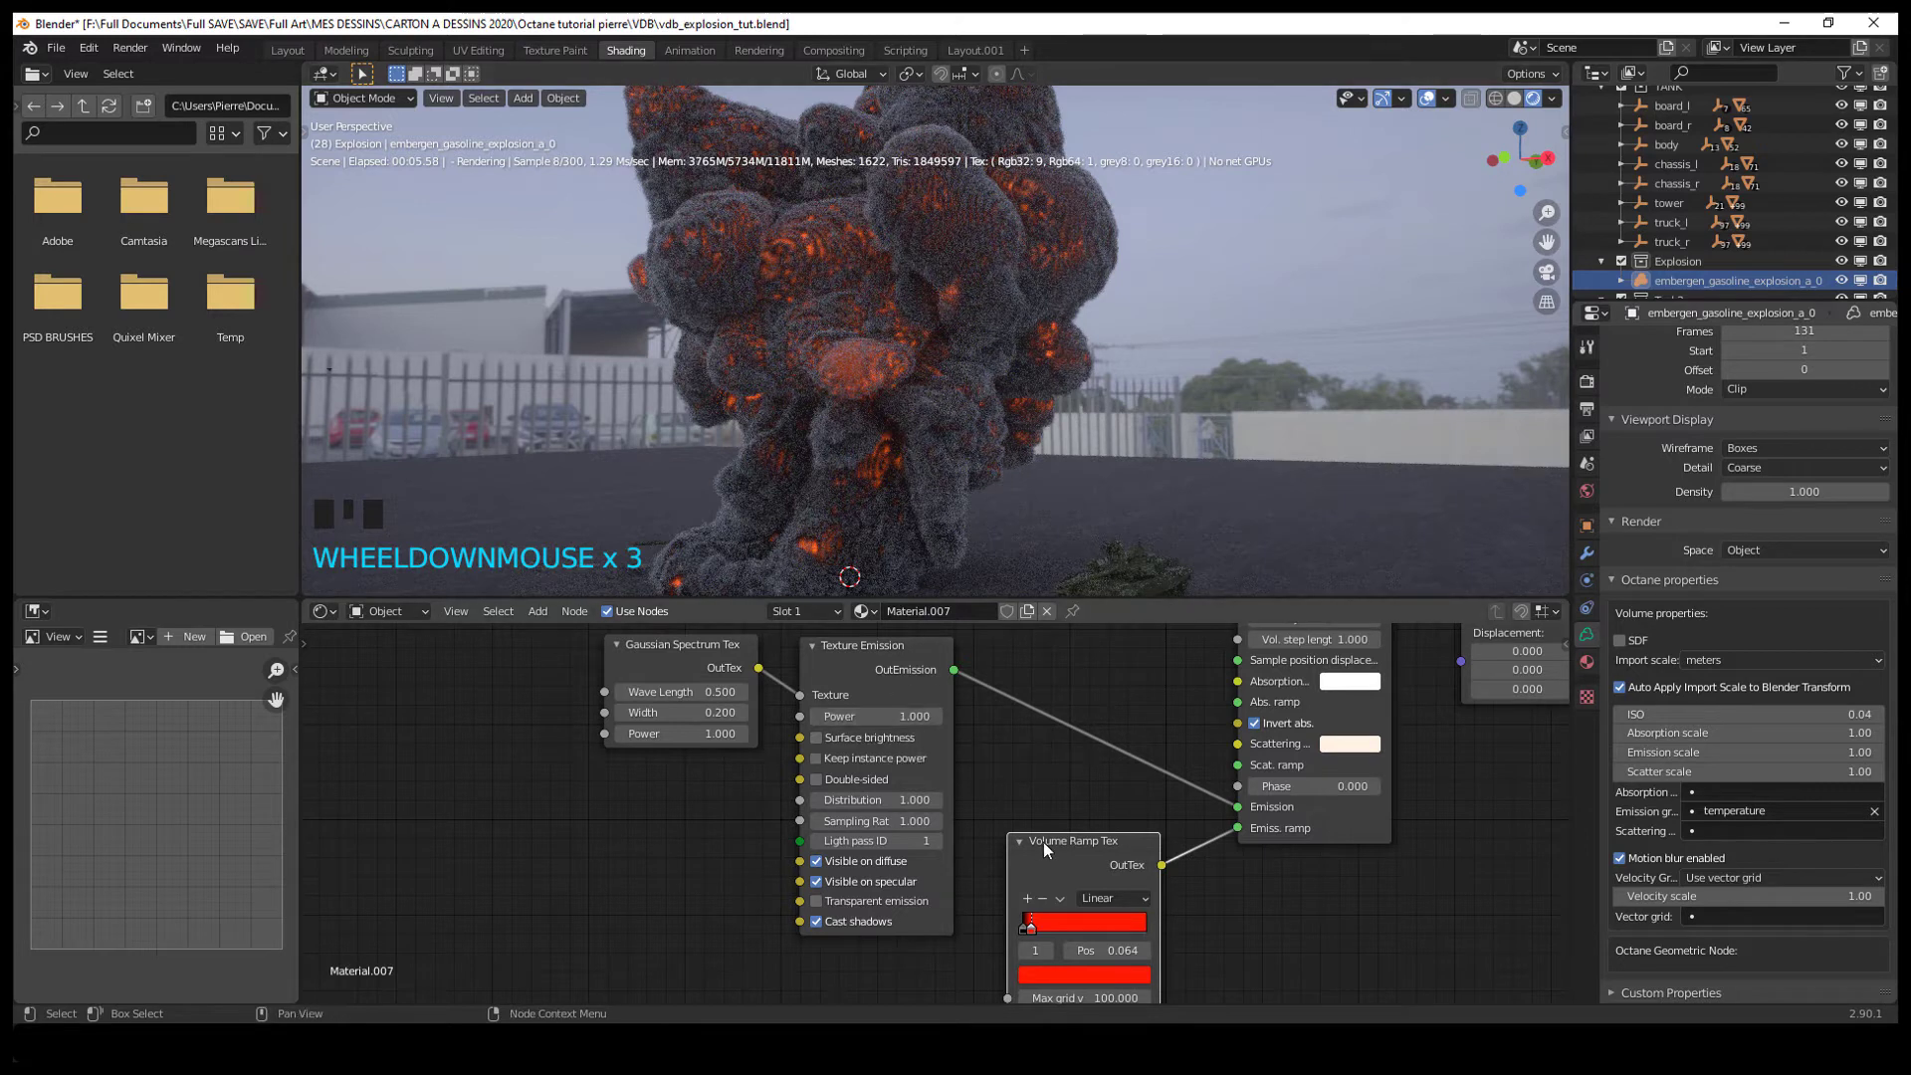
{"action": "left_click_drag", "start_coordinate": [1044, 842], "coordinate": [1038, 826]}
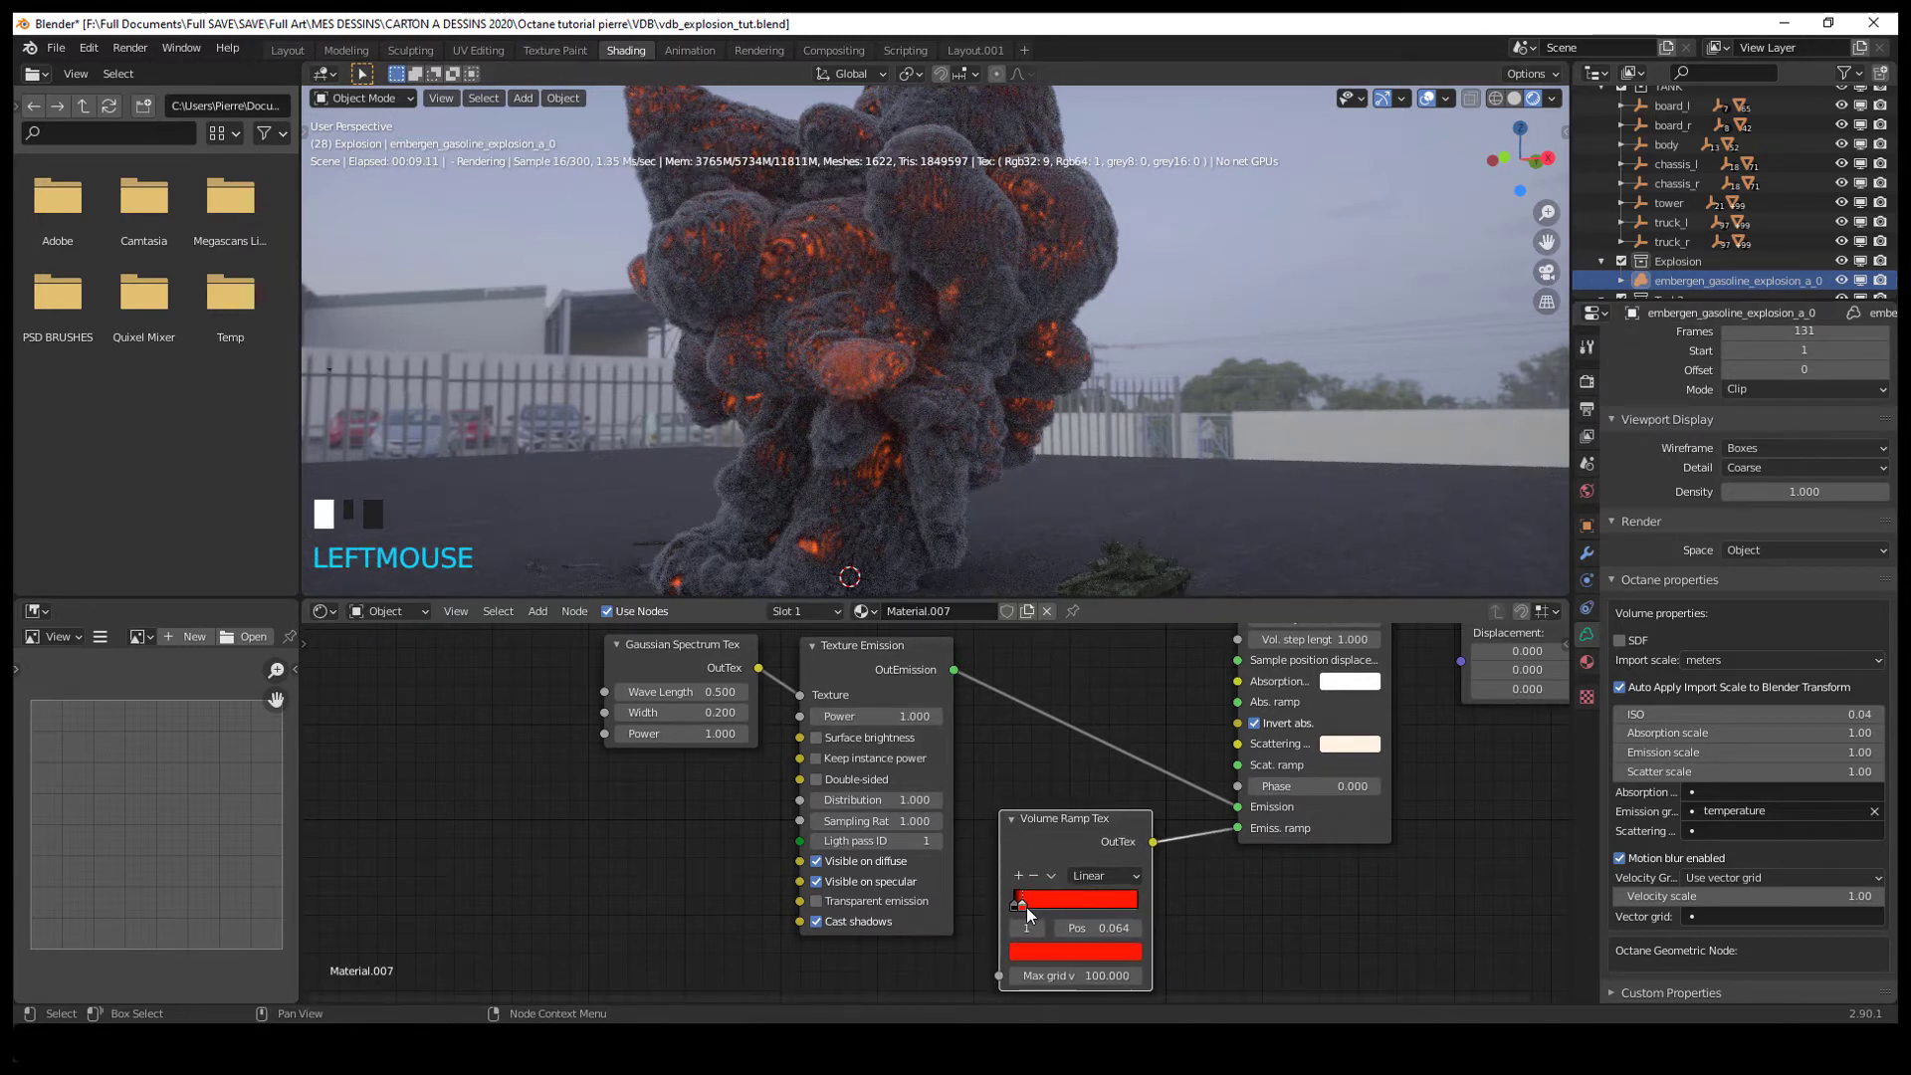
{"action": "scroll", "coordinate": [1029, 914], "scroll_direction": "up", "scroll_amount": 7}
{"action": "middle_click_drag", "start_coordinate": [1036, 912], "coordinate": [996, 876]}
{"action": "scroll", "coordinate": [1026, 896], "scroll_direction": "up", "scroll_amount": 4}
{"action": "scroll", "coordinate": [1047, 910], "scroll_direction": "down", "scroll_amount": 1}
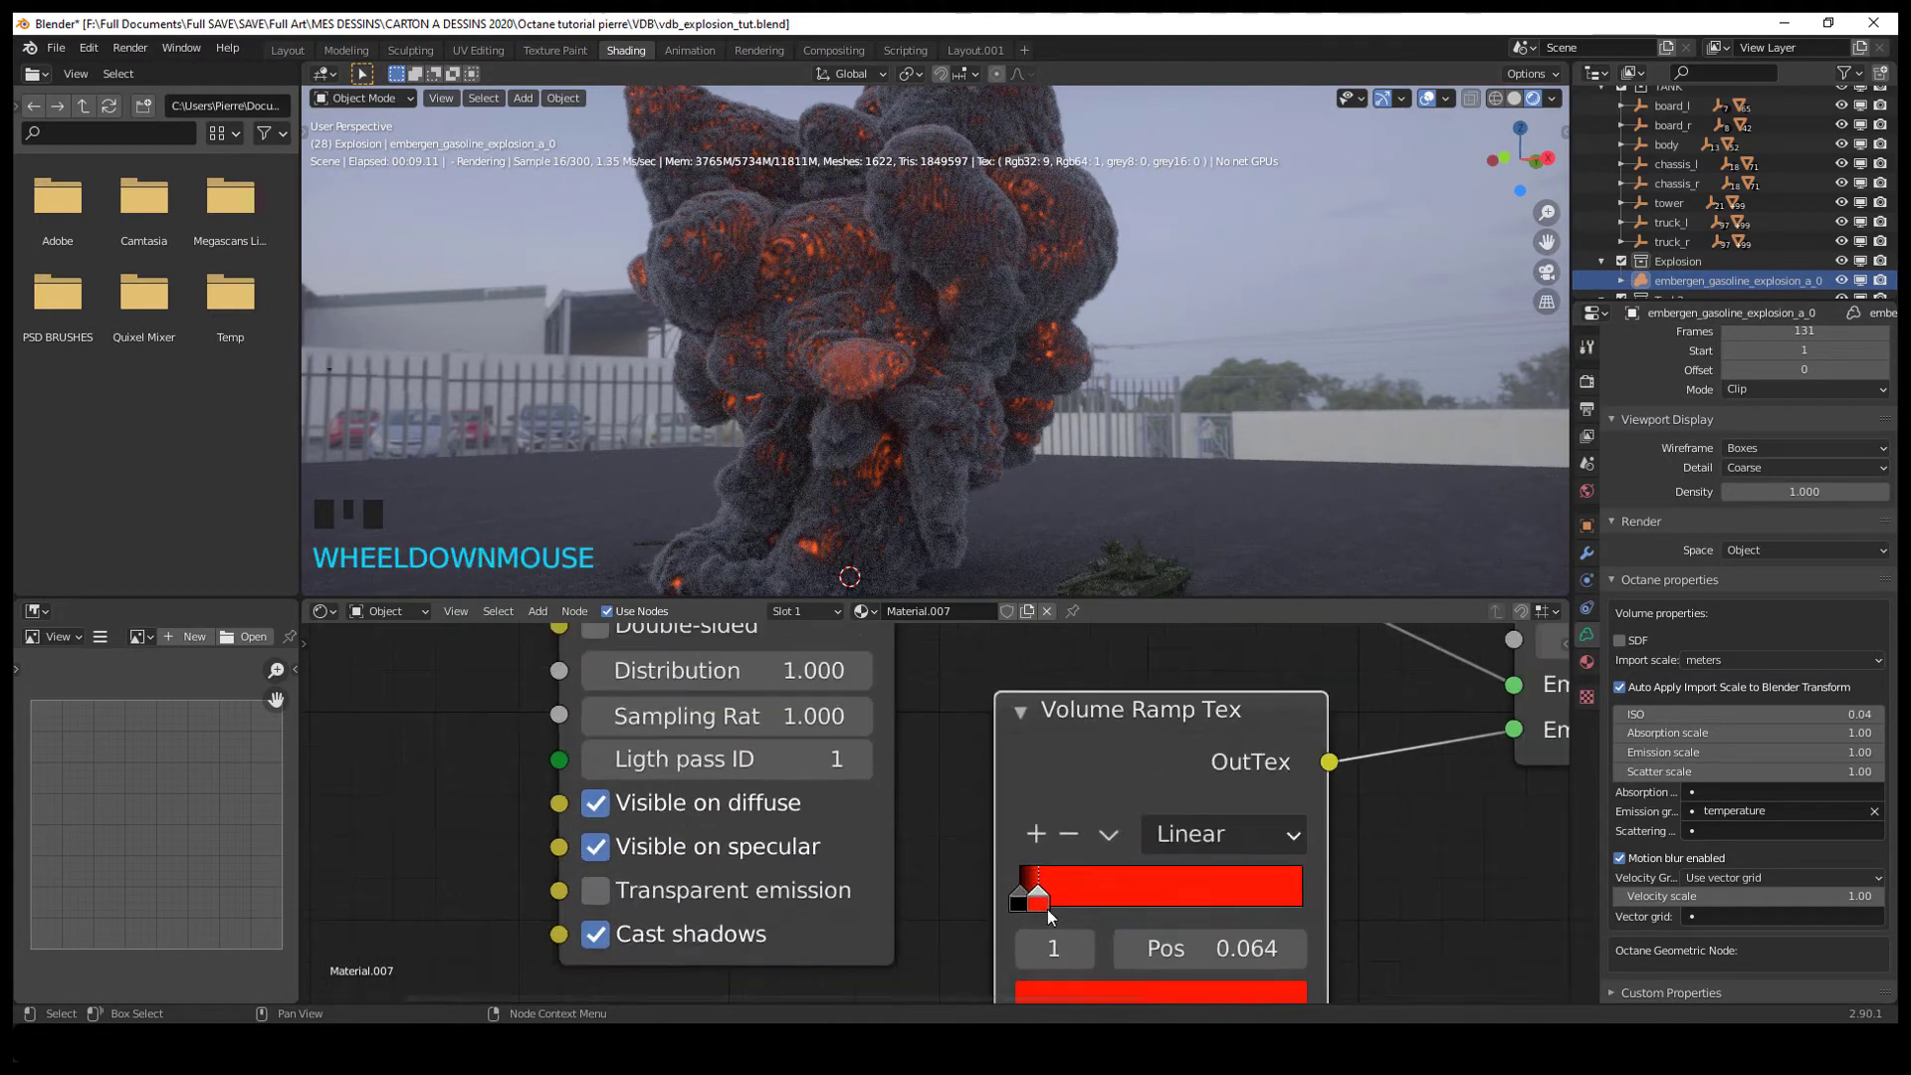
Set the power of the Texture Emission node to 20
{"action": "middle_click_drag", "start_coordinate": [958, 651], "coordinate": [900, 757]}
{"action": "scroll", "coordinate": [922, 773], "scroll_direction": "down", "scroll_amount": 3}
{"action": "left_click", "coordinate": [827, 698]}
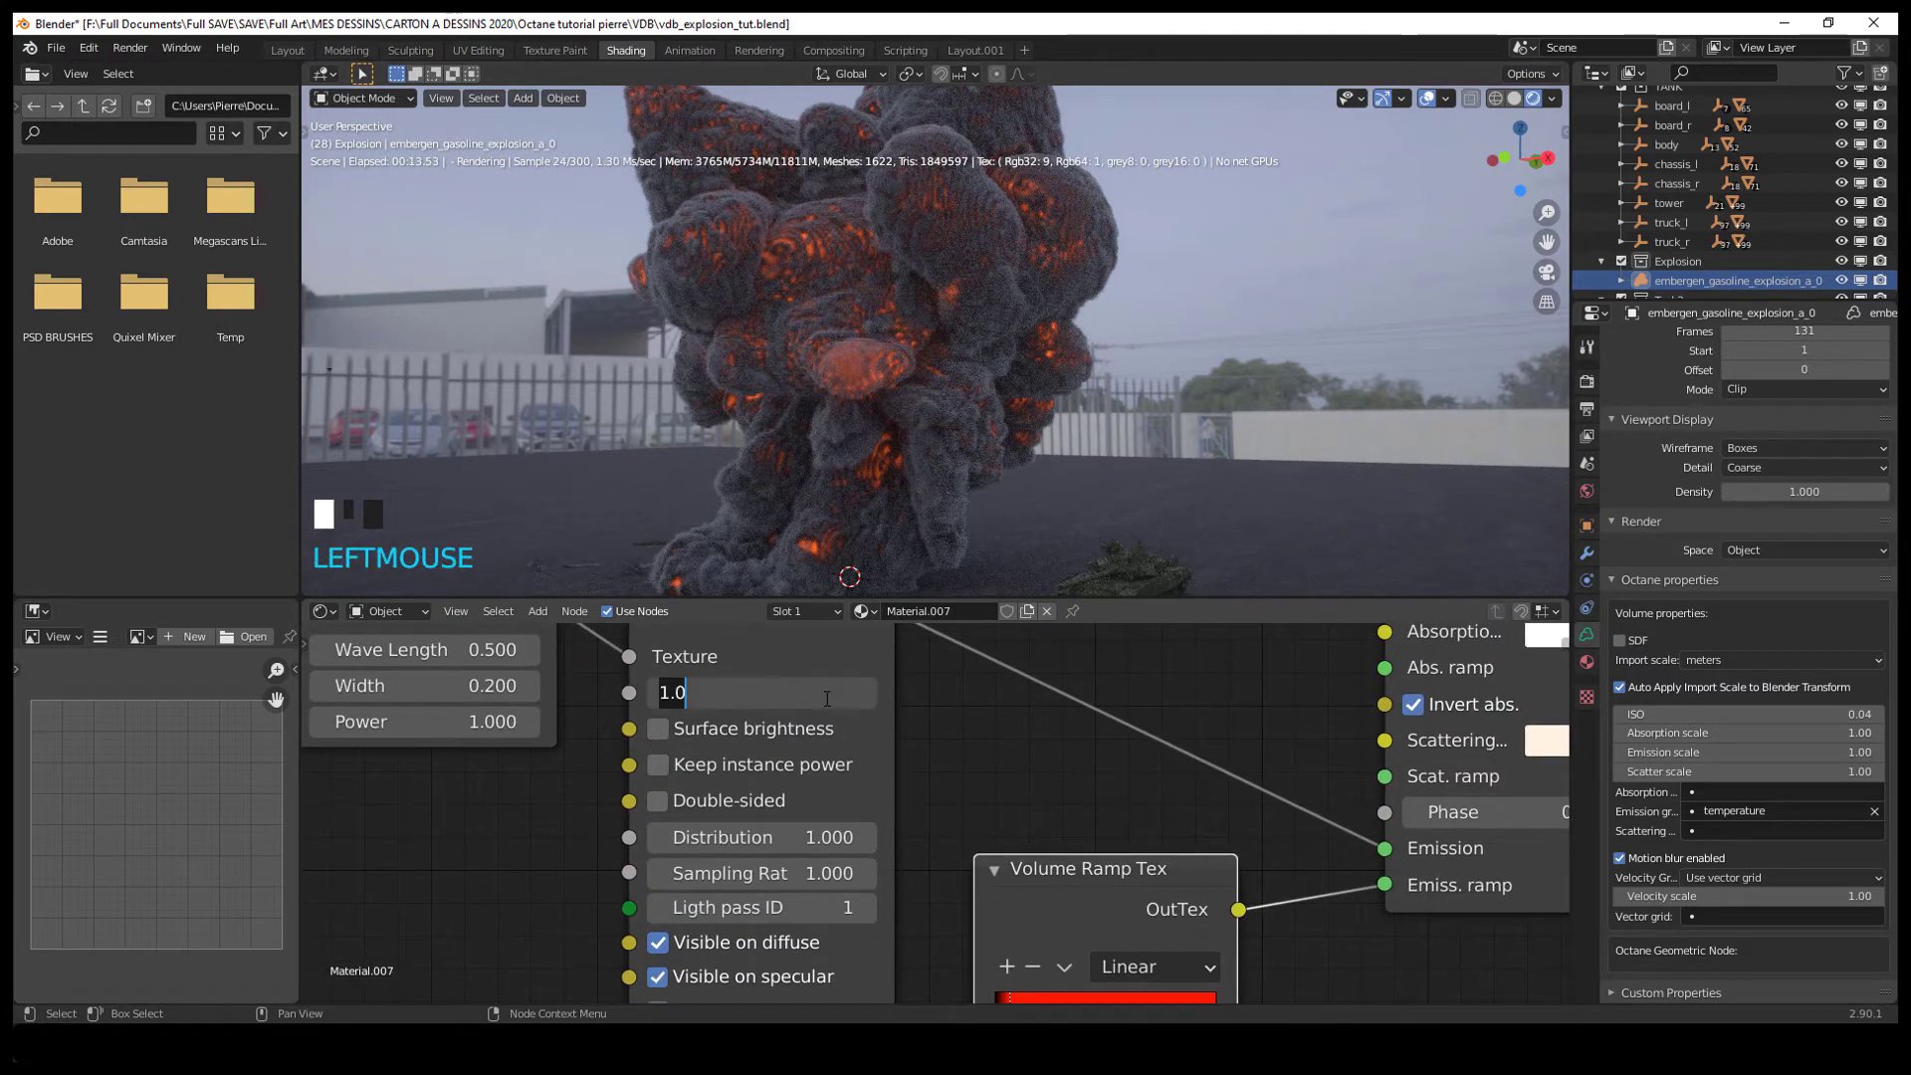
{"action": "type", "text": "20"}
{"action": "key", "text": "Return"}
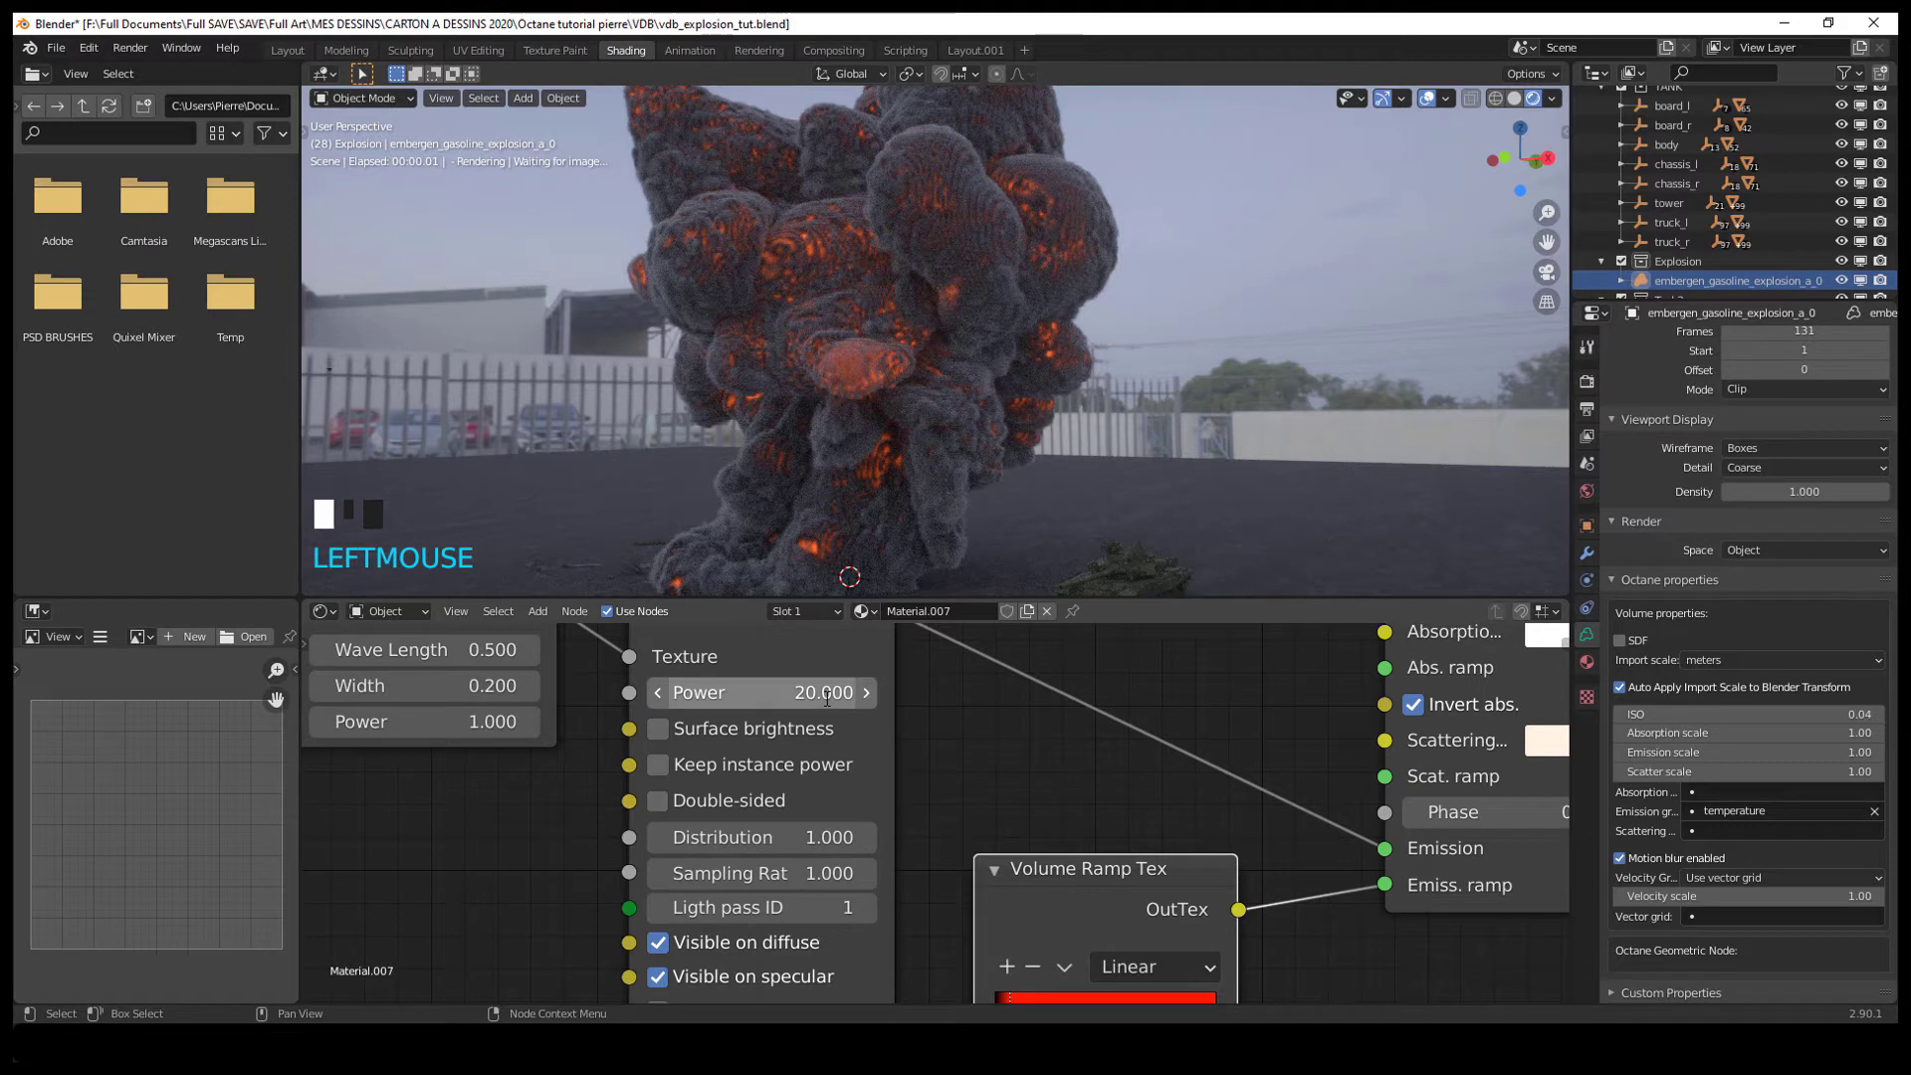
Move the ramp's red stop to 0.171, add a dark red stop at 0.086, and shift the bright stop further from black
{"action": "left_click_drag", "start_coordinate": [1084, 867], "coordinate": [1063, 809]}
{"action": "middle_click_drag", "start_coordinate": [1257, 960], "coordinate": [1242, 859]}
{"action": "left_click_drag", "start_coordinate": [975, 864], "coordinate": [1004, 873]}
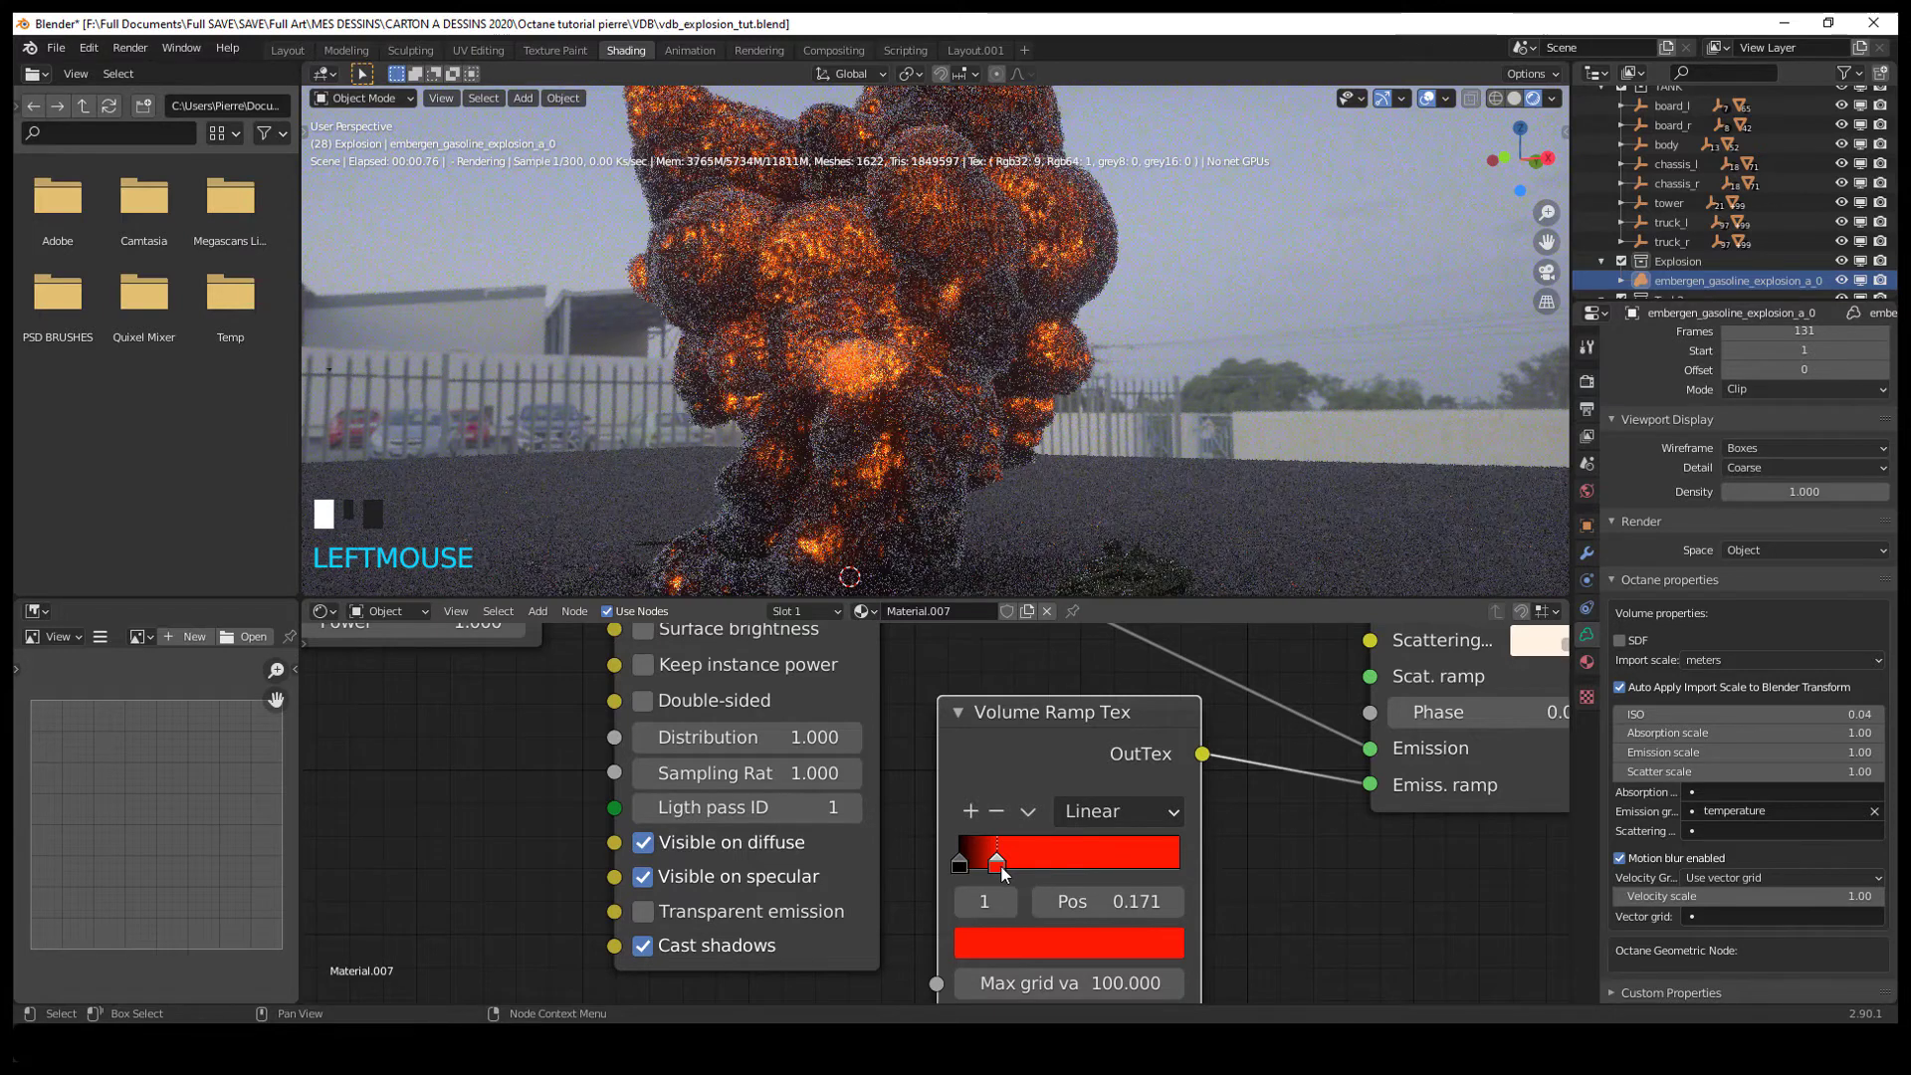
{"action": "left_click", "coordinate": [980, 862], "text": "ctrl"}
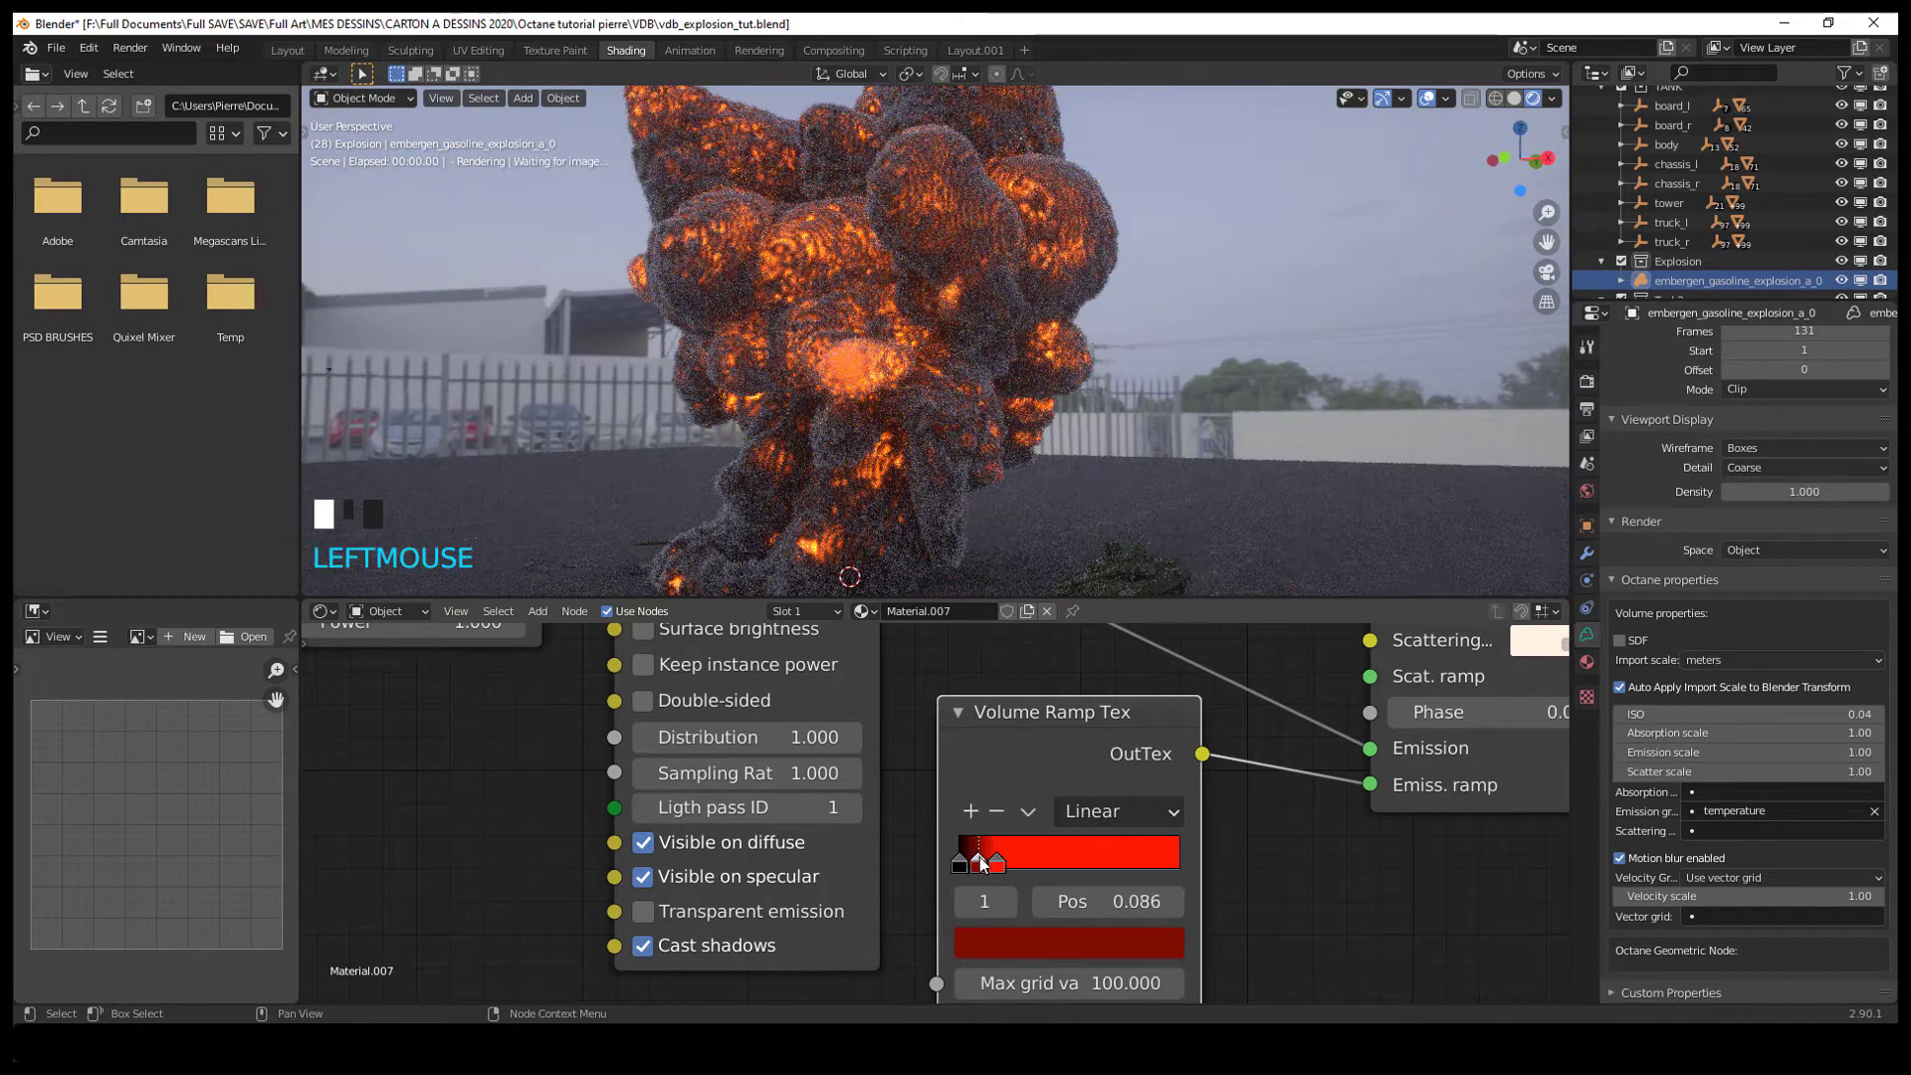
{"action": "left_click_drag", "start_coordinate": [997, 865], "coordinate": [1040, 869]}
{"action": "left_click", "coordinate": [980, 864]}
{"action": "left_click", "coordinate": [1024, 866]}
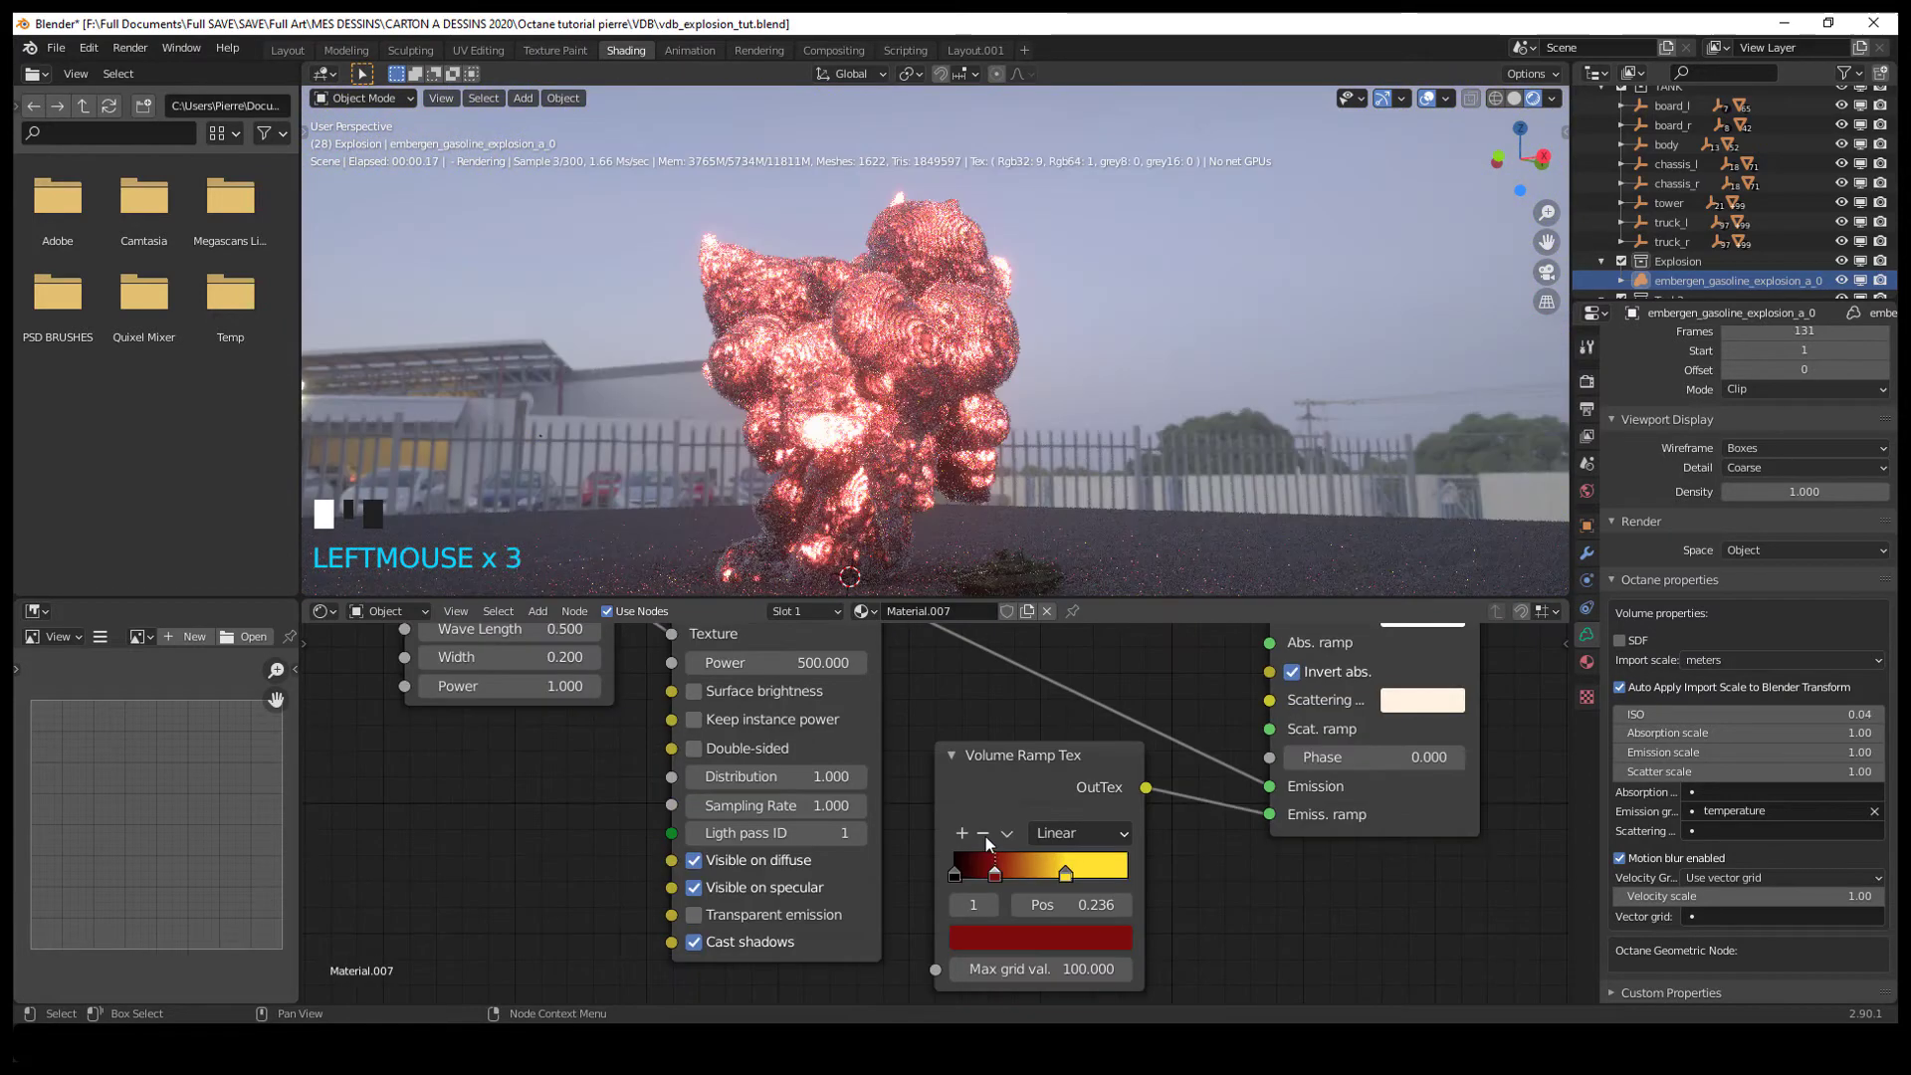
{"action": "left_click", "coordinate": [955, 874]}
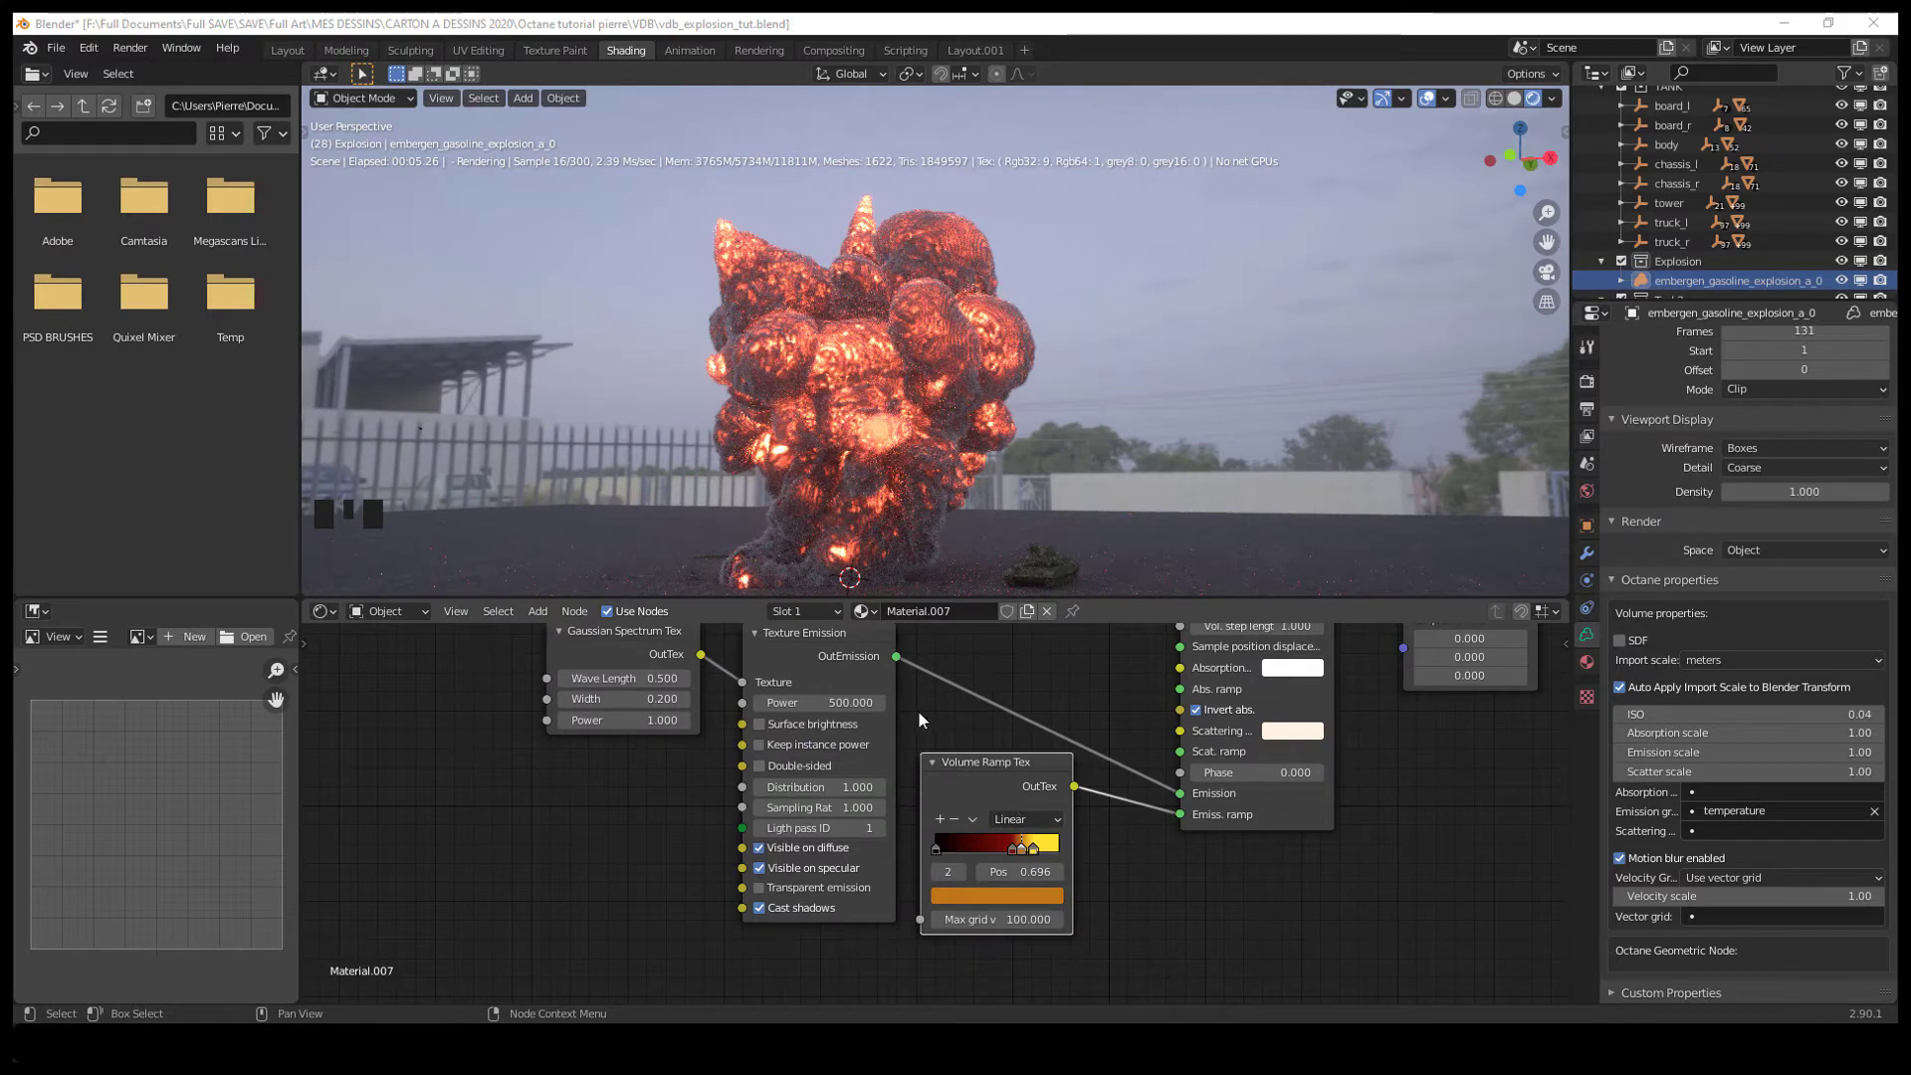
Set the power of the Texture Emission node to 200
{"action": "left_click", "coordinate": [831, 703]}
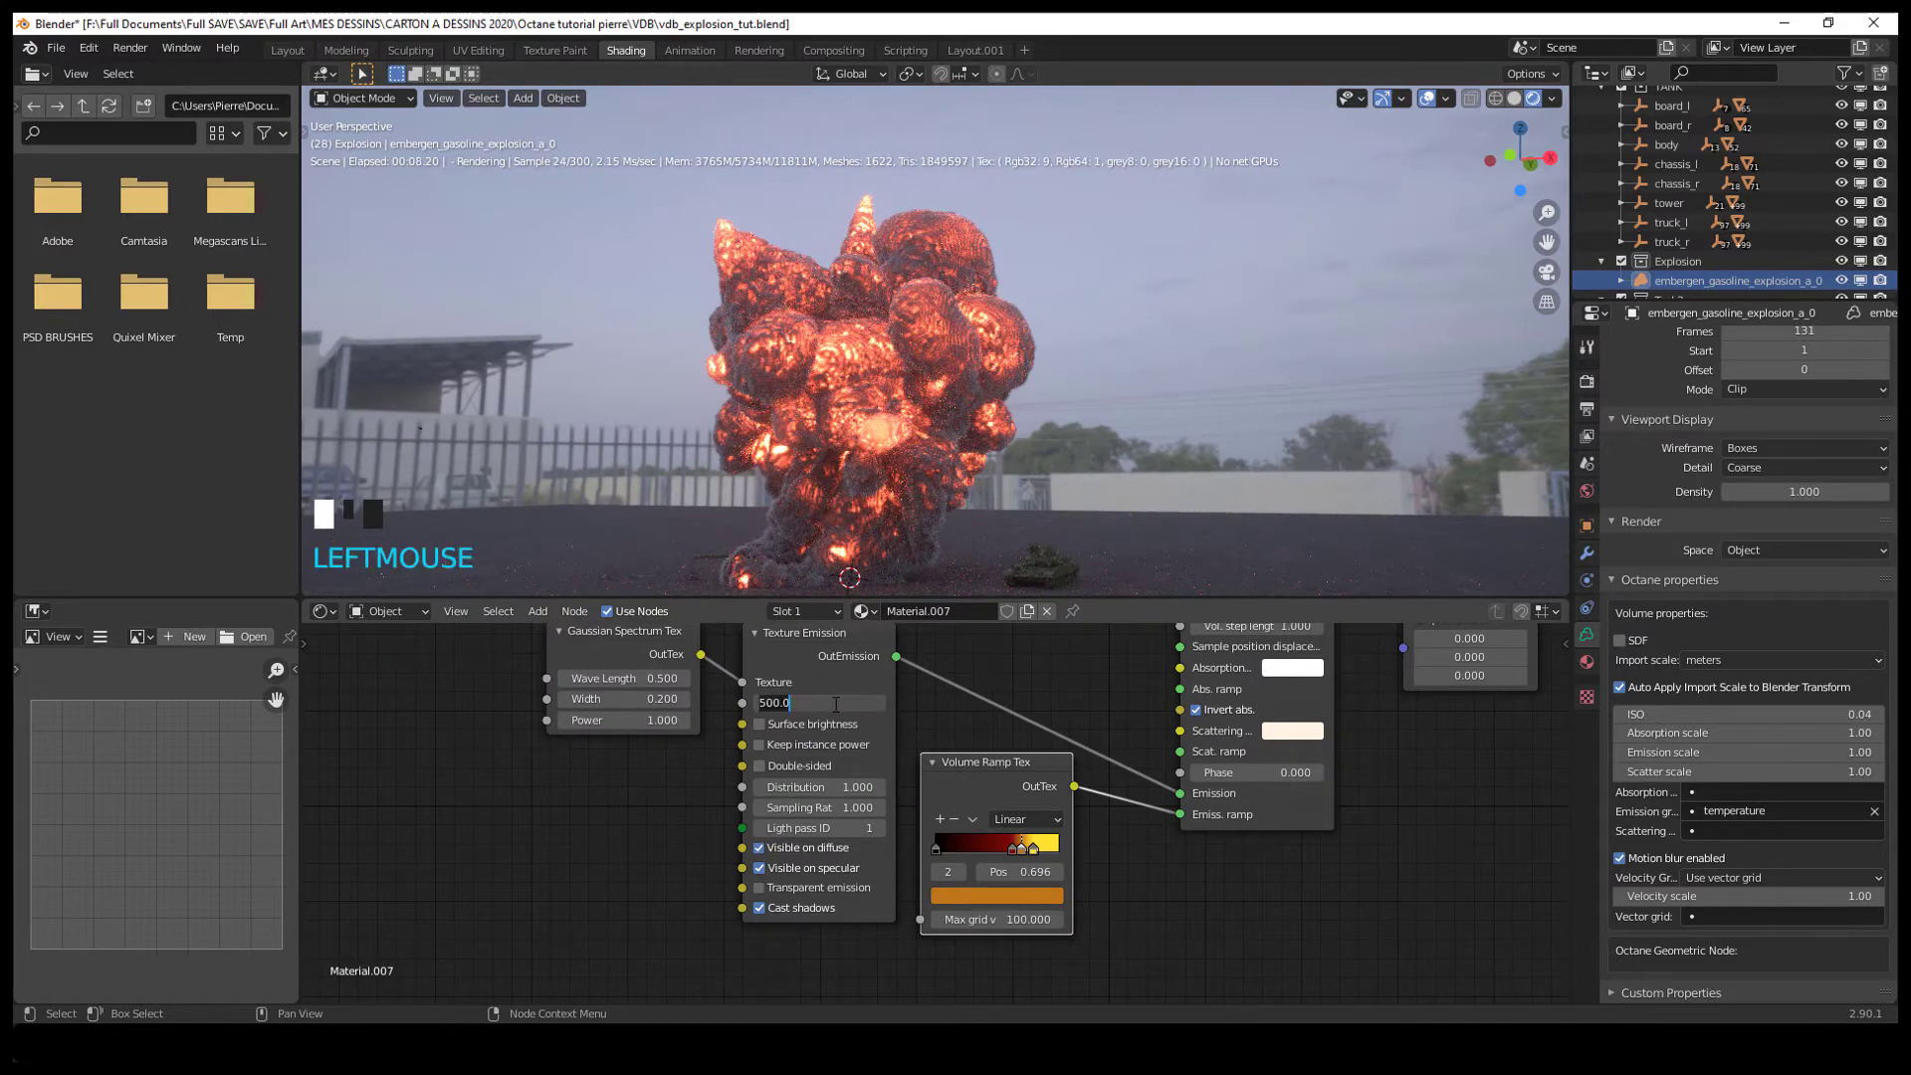
{"action": "type", "text": "00"}
{"action": "key", "text": "Return"}
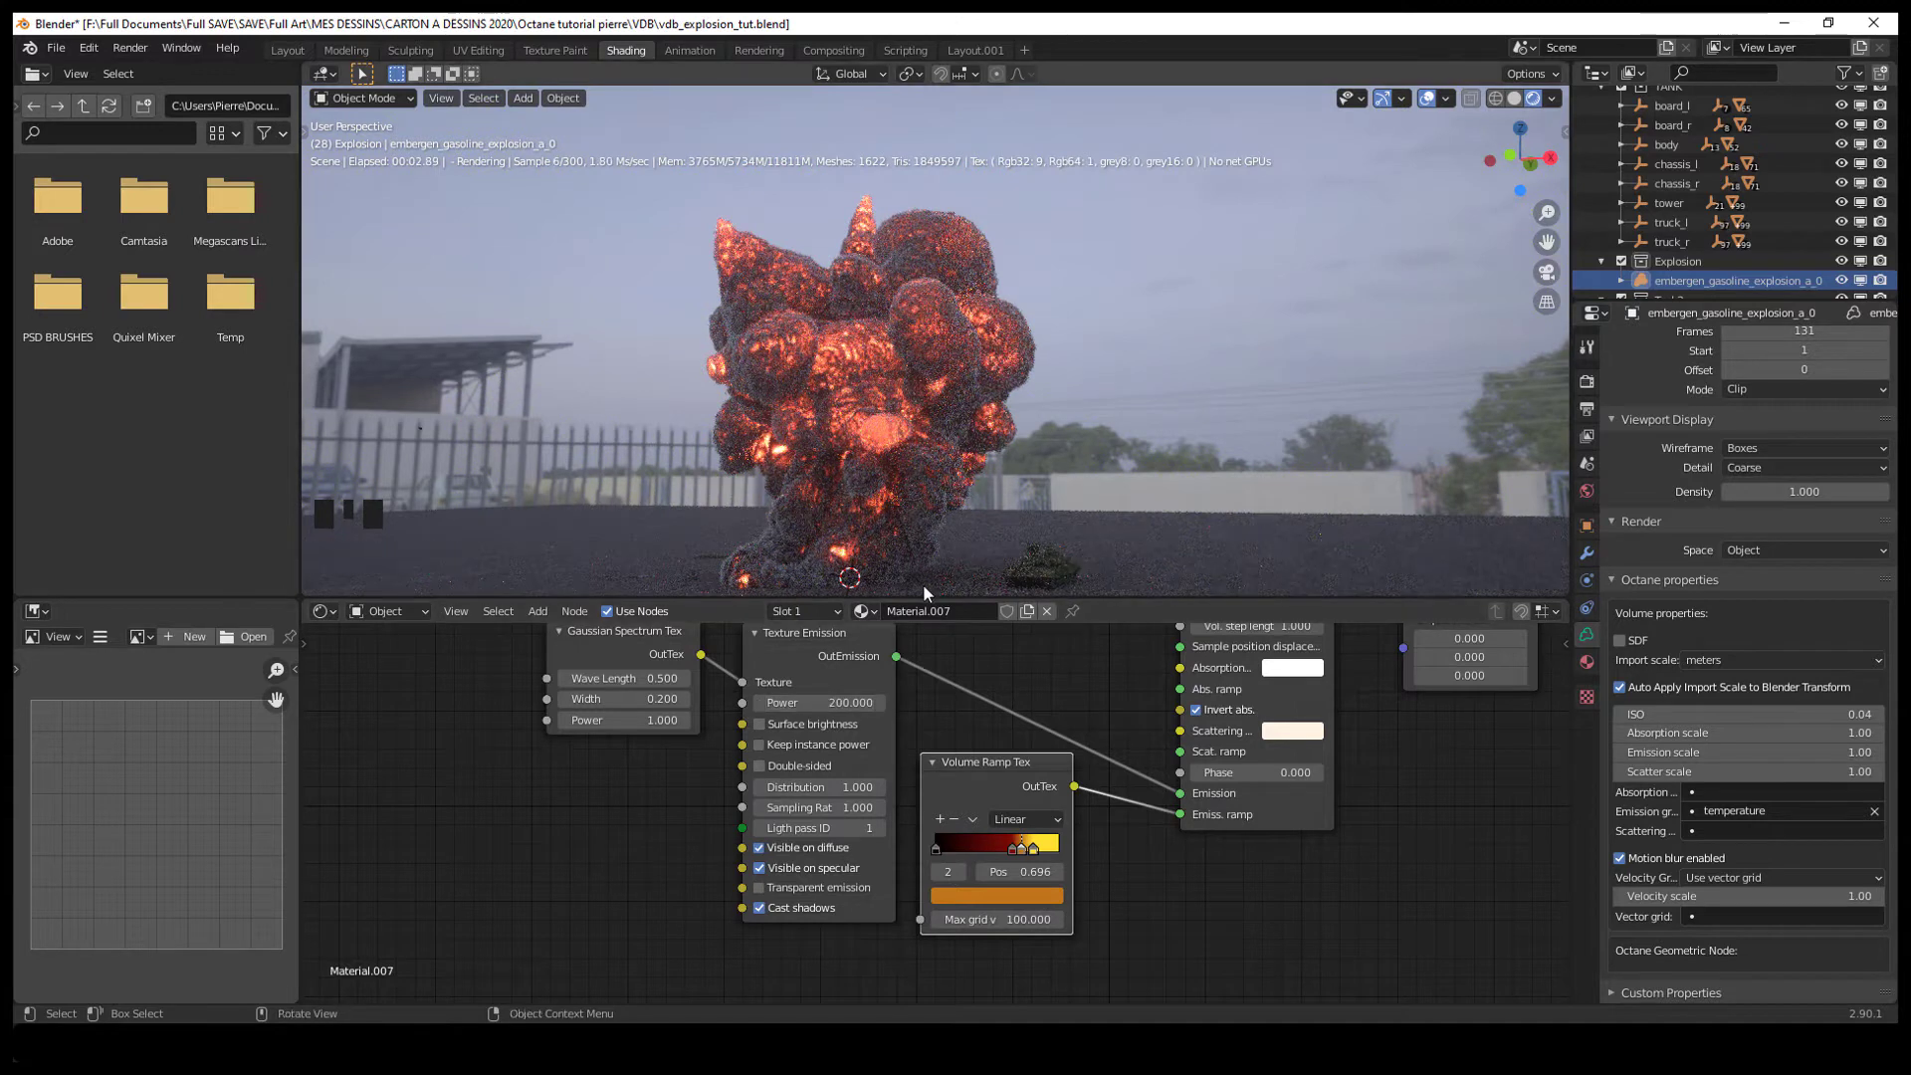
Try powers of 1 and 500 on the Texture Emission node to compare the explosion's glow
{"action": "left_click", "coordinate": [829, 702]}
{"action": "type", "text": "1"}
{"action": "key", "text": "Return"}
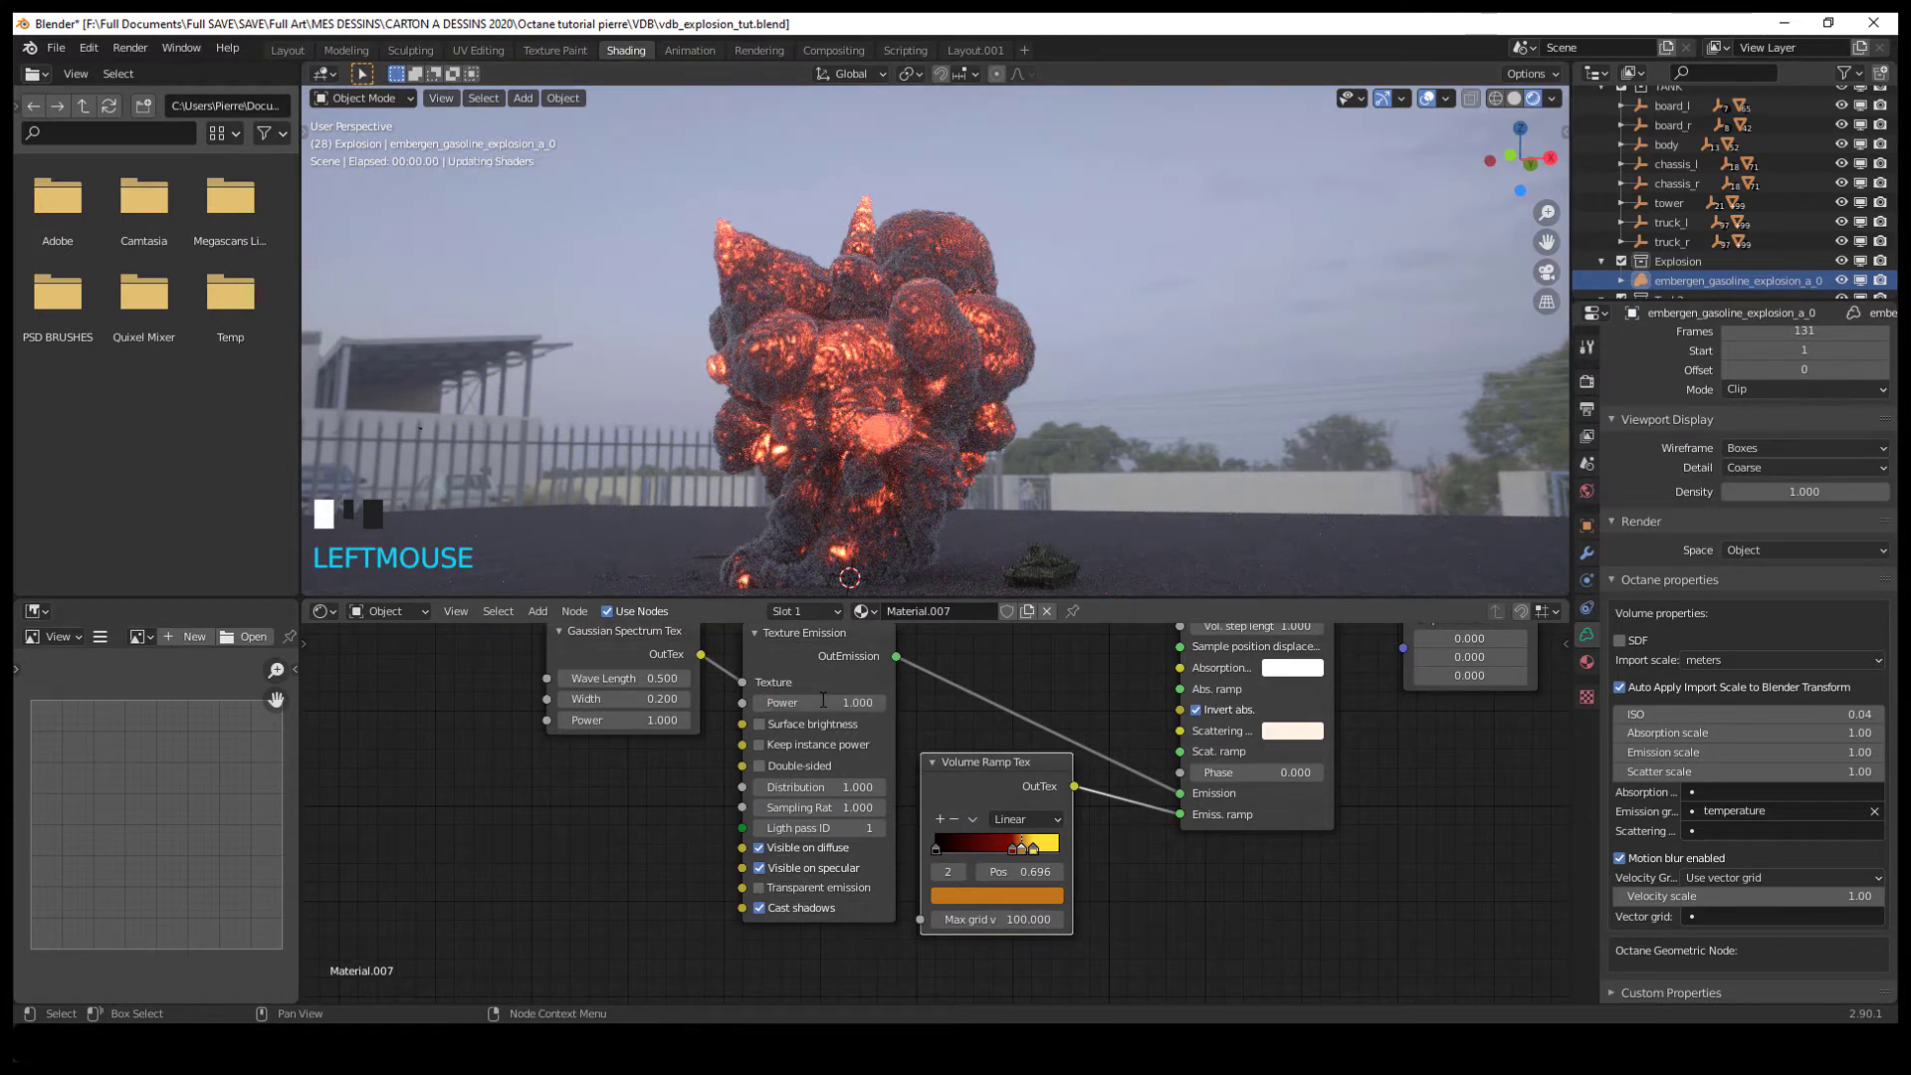
{"action": "left_click", "coordinate": [856, 703]}
{"action": "type", "text": "500"}
{"action": "key", "text": "Return"}
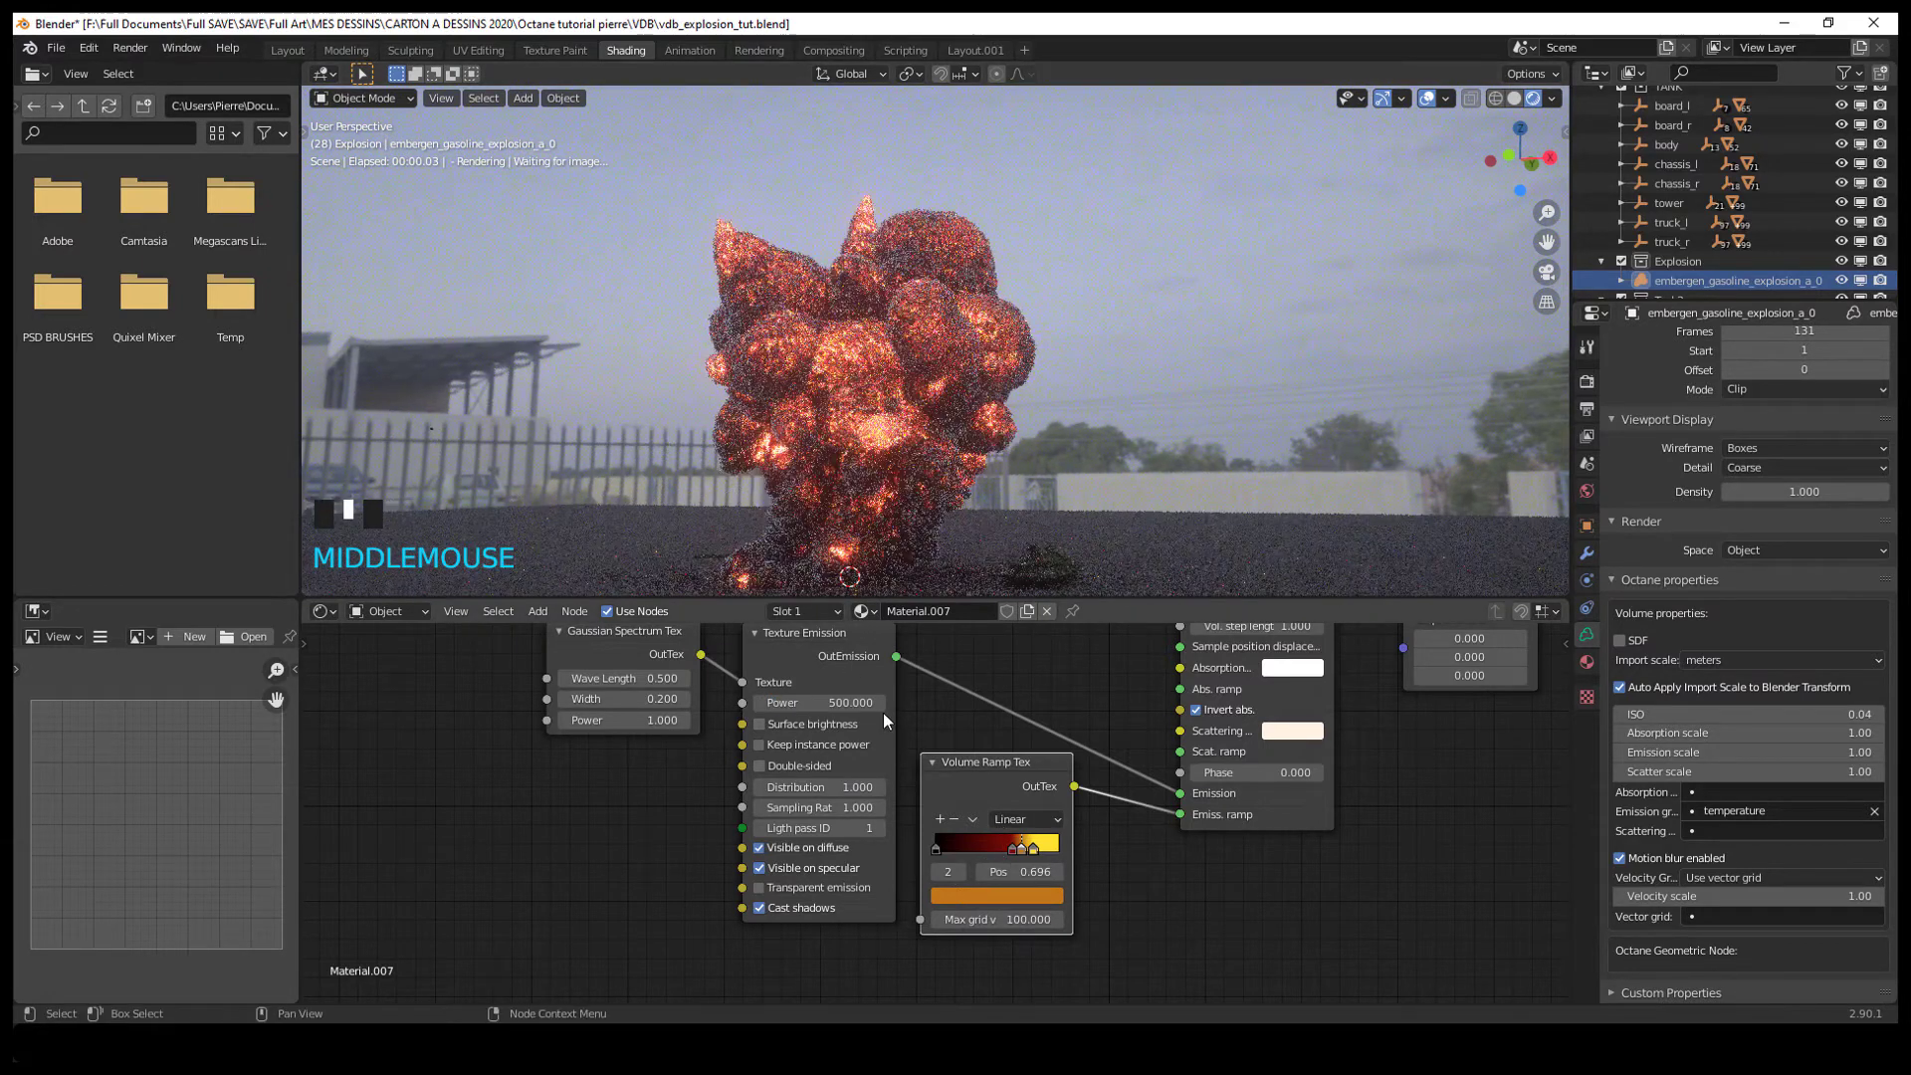
Try a Texture Emission power of 2000 and view the explosion from another angle
{"action": "left_click", "coordinate": [832, 703]}
{"action": "type", "text": "2"}
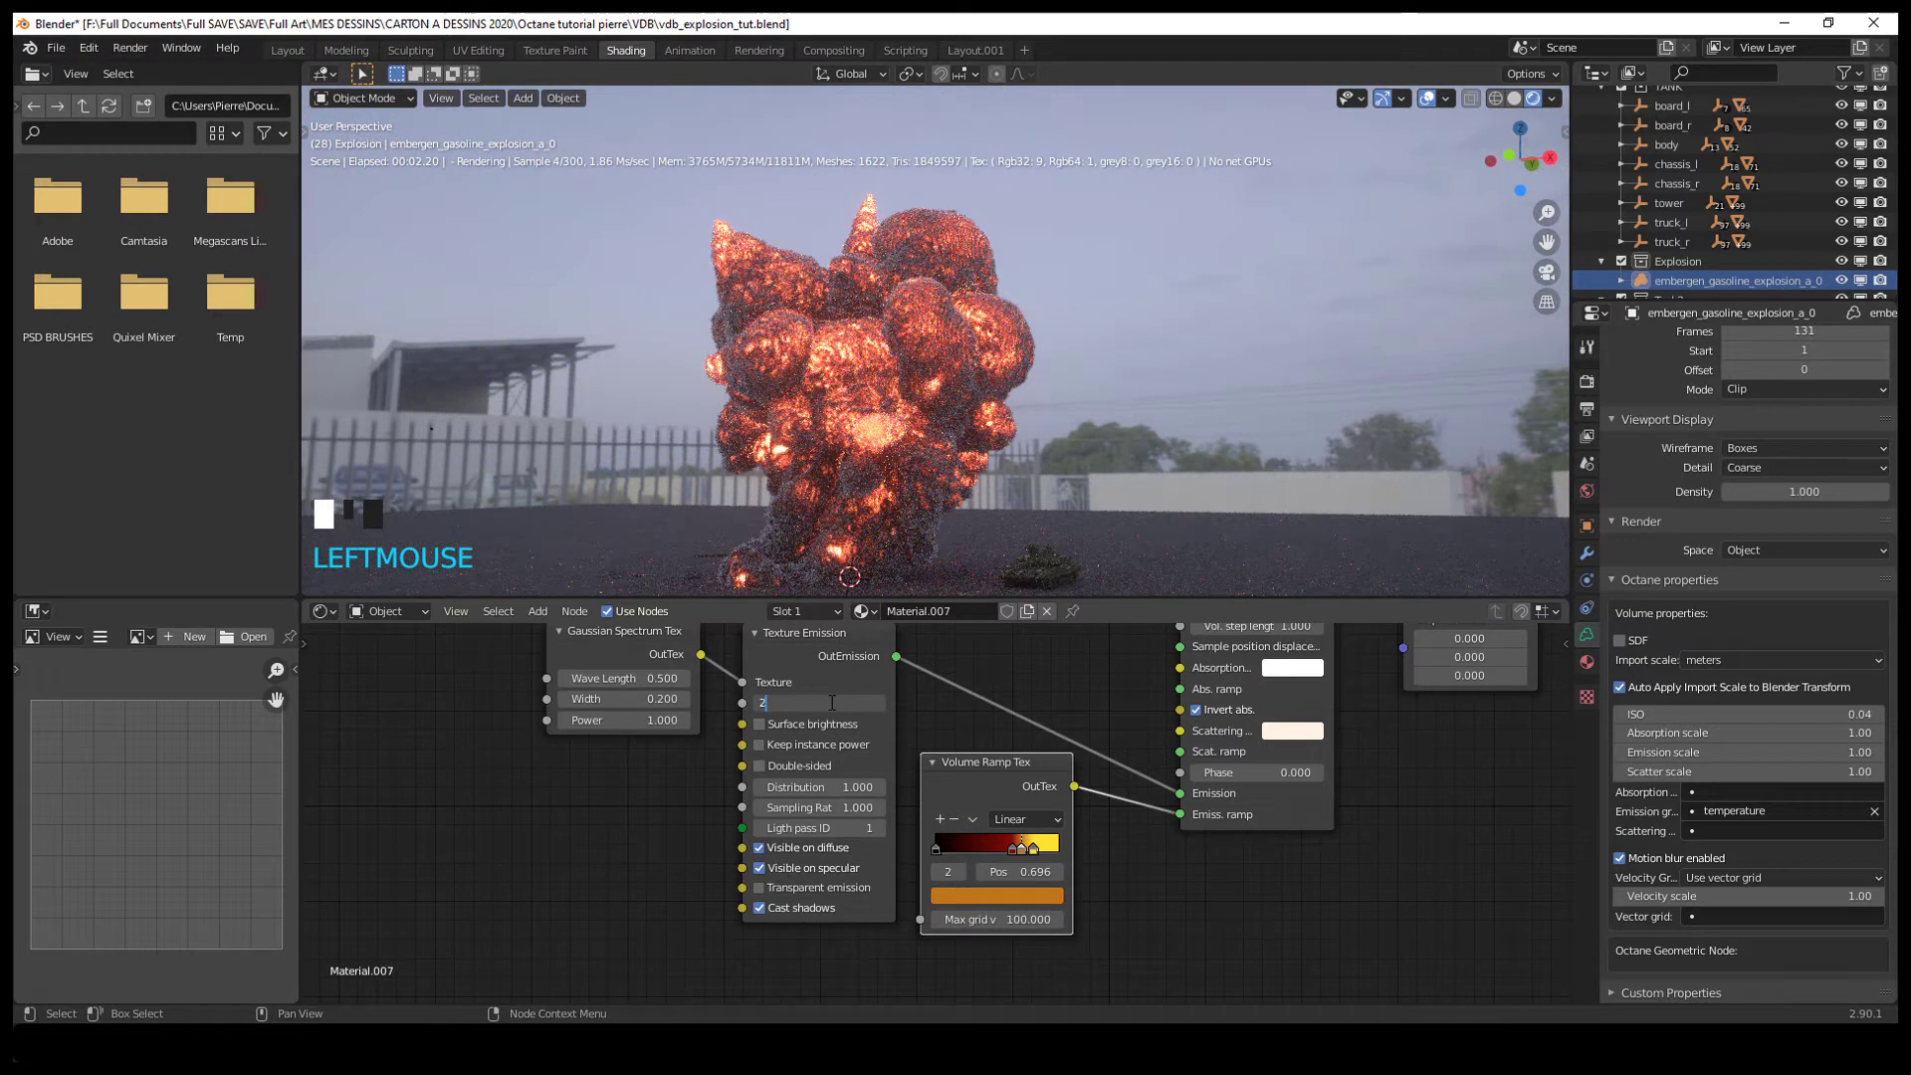
{"action": "type", "text": "000"}
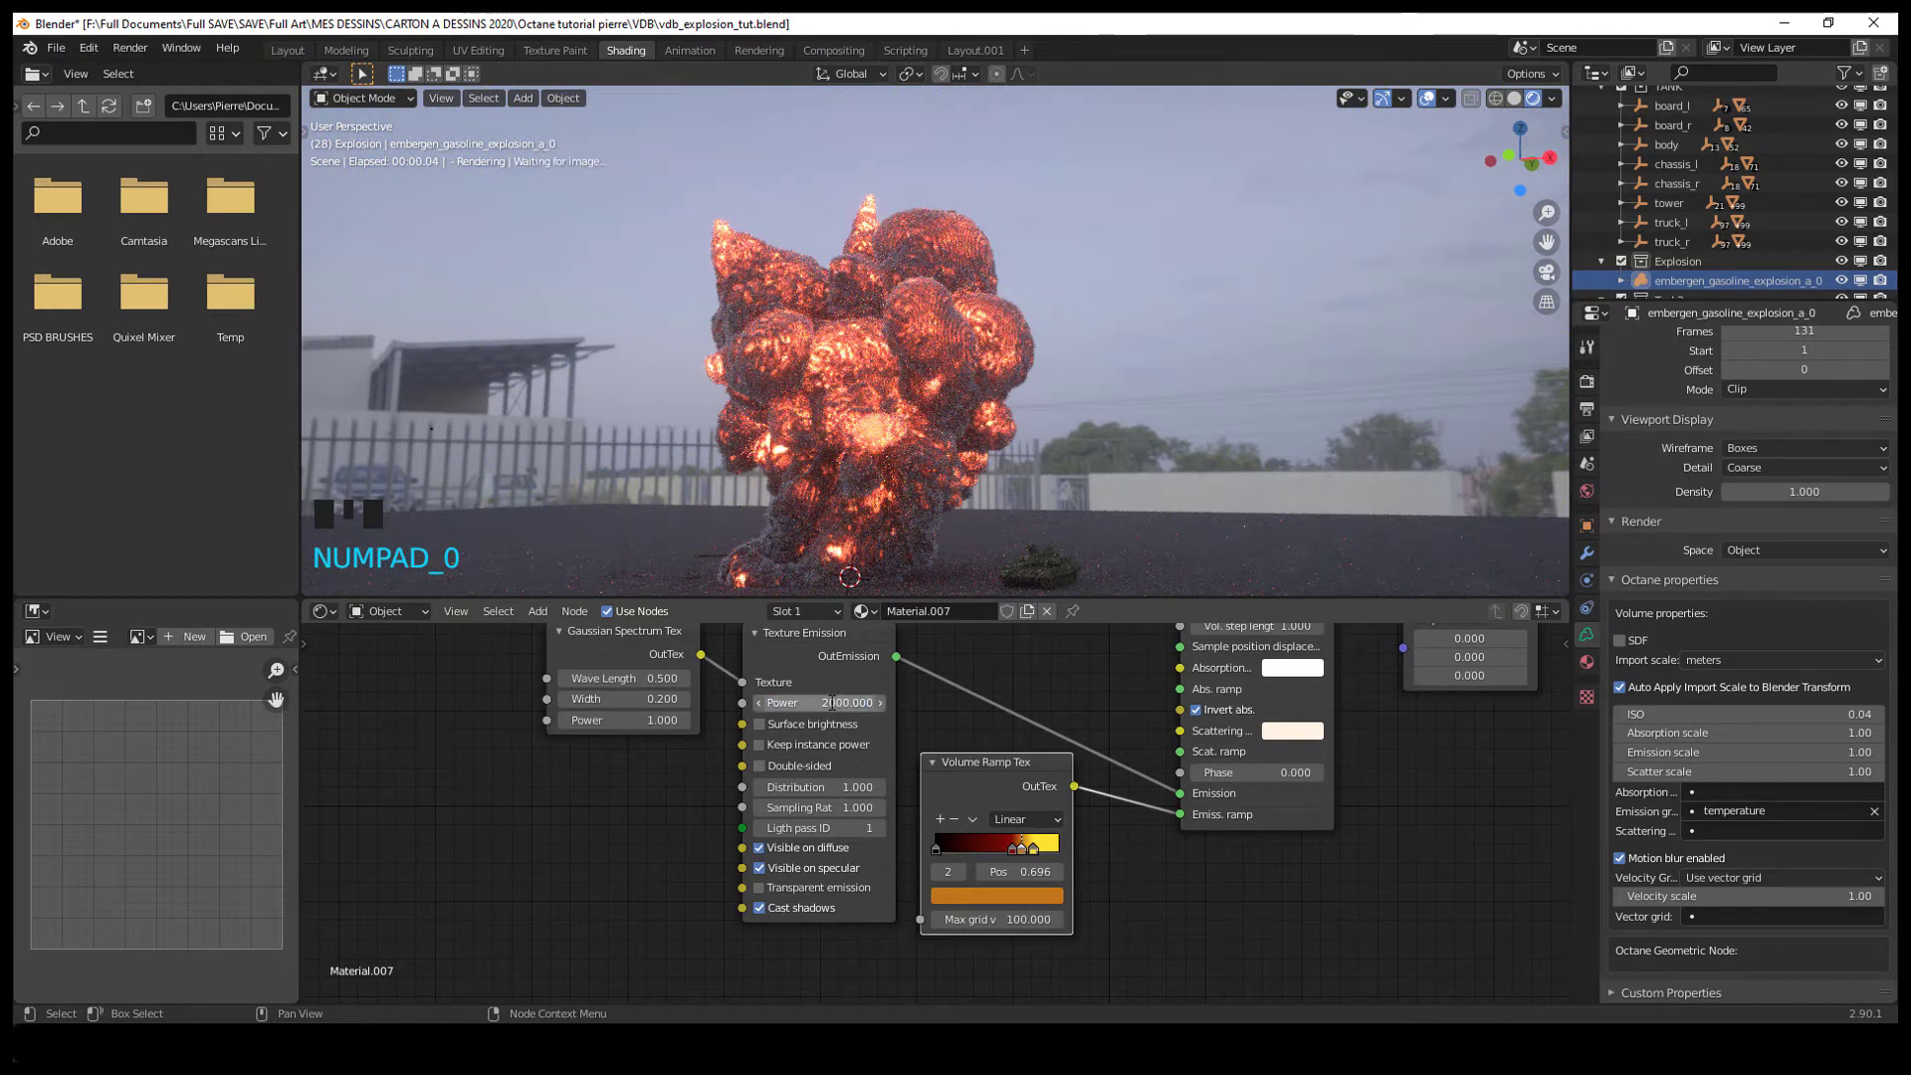
{"action": "middle_click", "coordinate": [1012, 486]}
{"action": "middle_click_drag", "start_coordinate": [1012, 486], "coordinate": [866, 518]}
Set the Texture Emission node's power back to 200 and view the explosion from the tank's side
{"action": "left_click", "coordinate": [837, 702]}
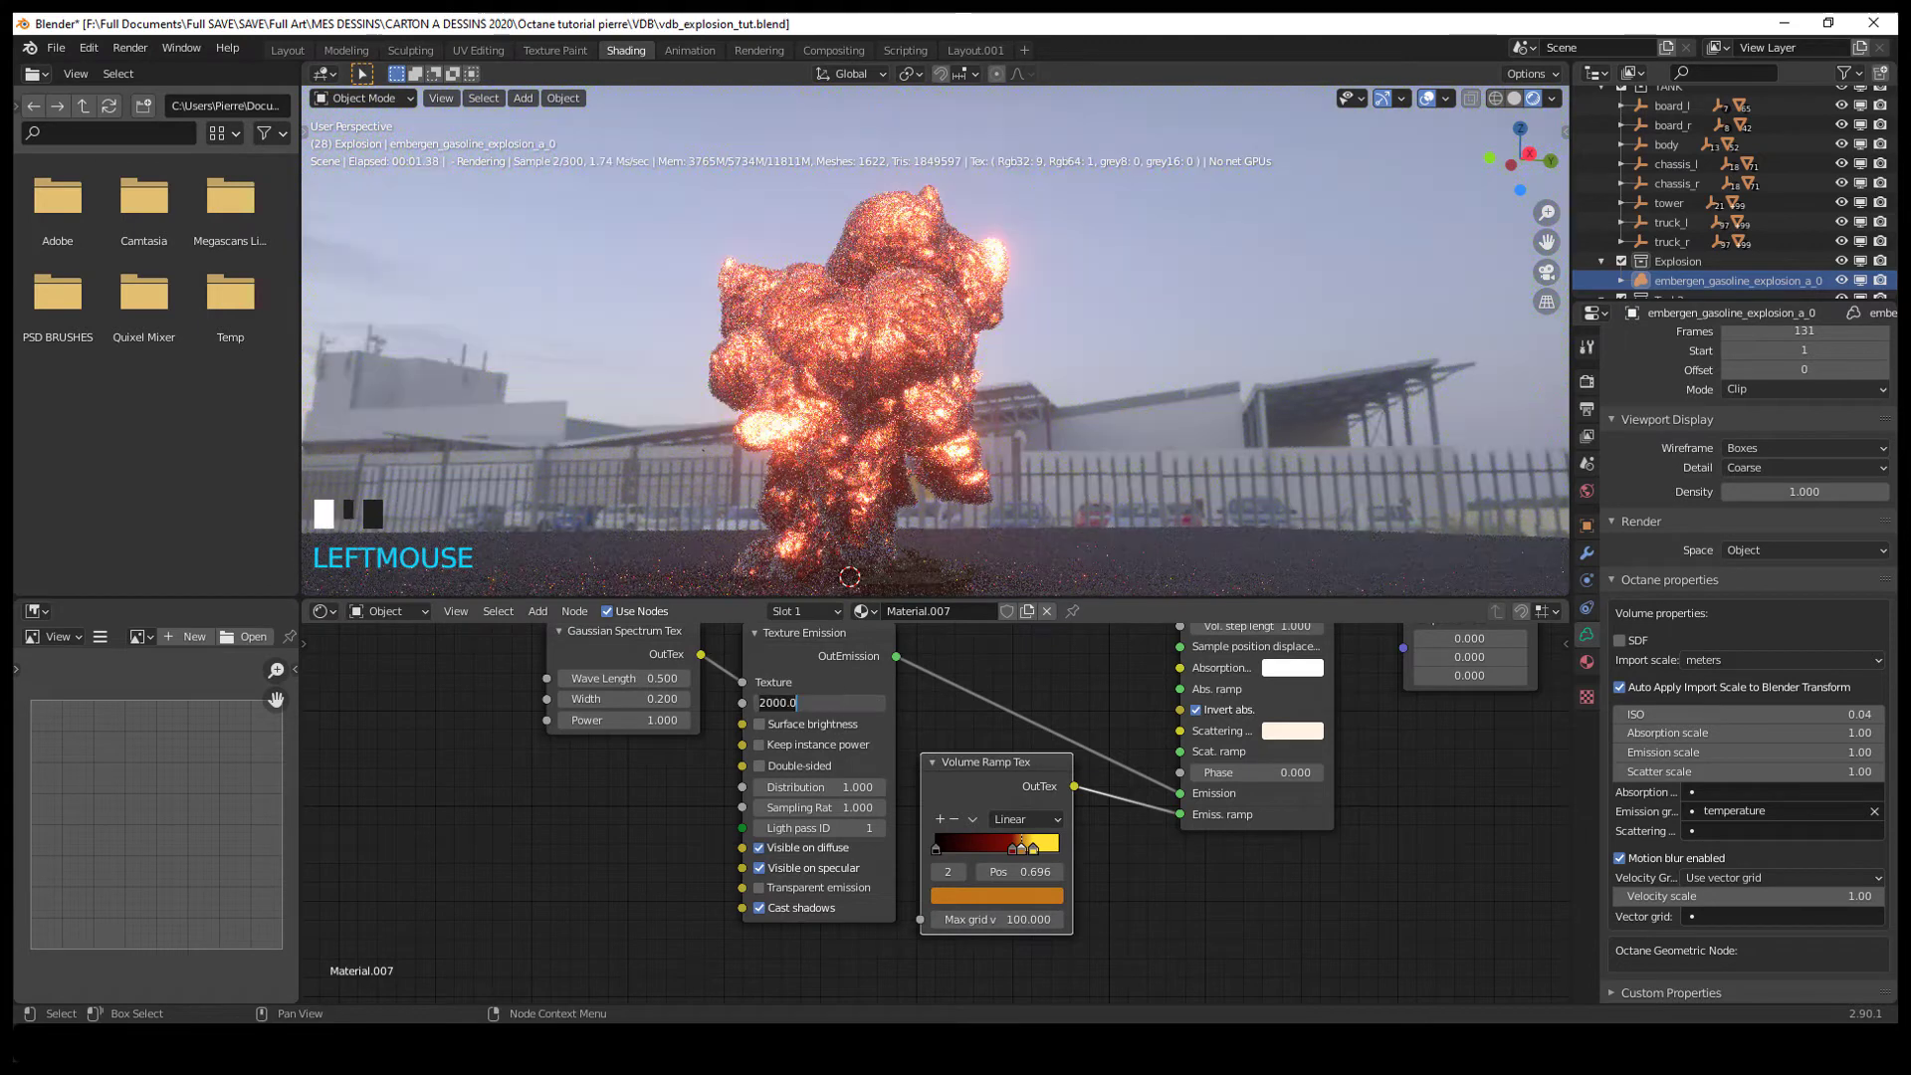
{"action": "type", "text": "200"}
{"action": "key", "text": "Return"}
{"action": "middle_click_drag", "start_coordinate": [815, 492], "coordinate": [920, 458]}
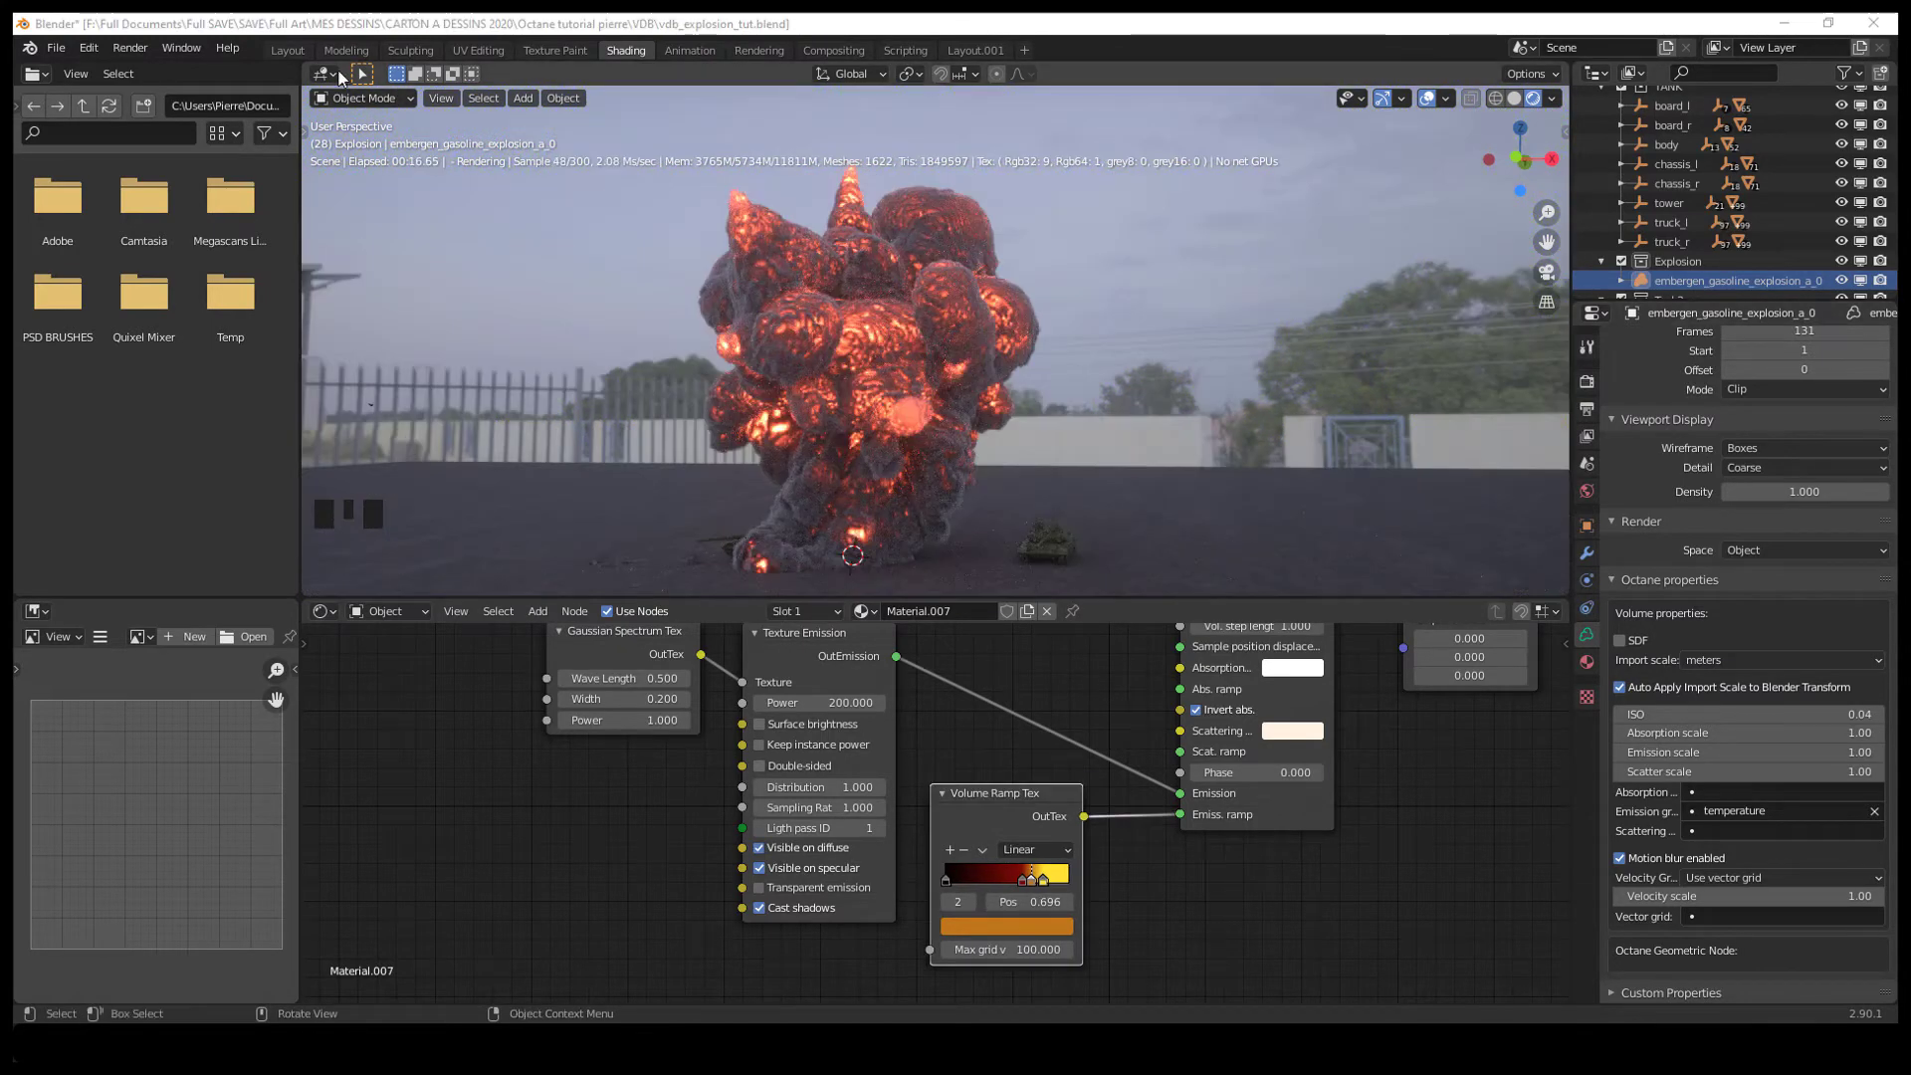
In the Layout workspace, enable the outliner's viewport and render restriction toggles, then hide and reshow the explosion volume to reload it
{"action": "left_click", "coordinate": [287, 51]}
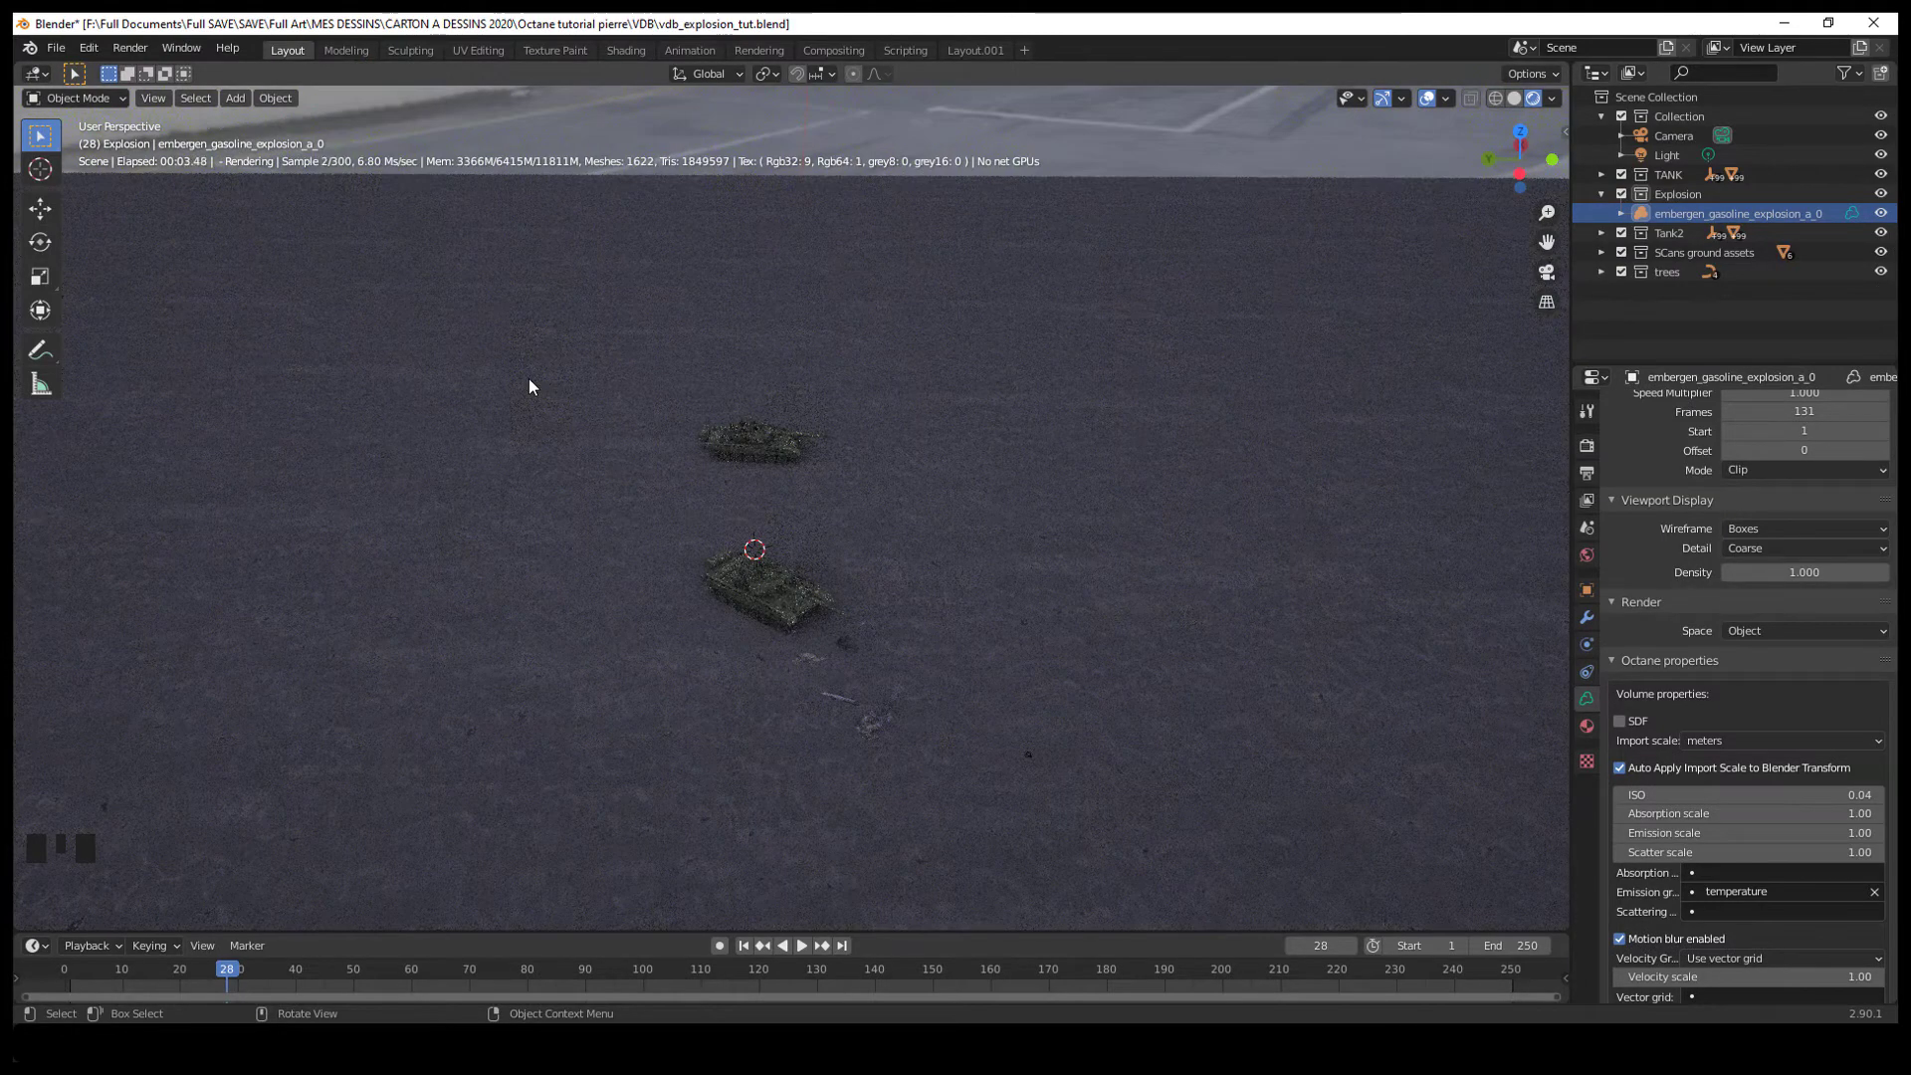
{"action": "middle_click_drag", "start_coordinate": [968, 554], "coordinate": [874, 522]}
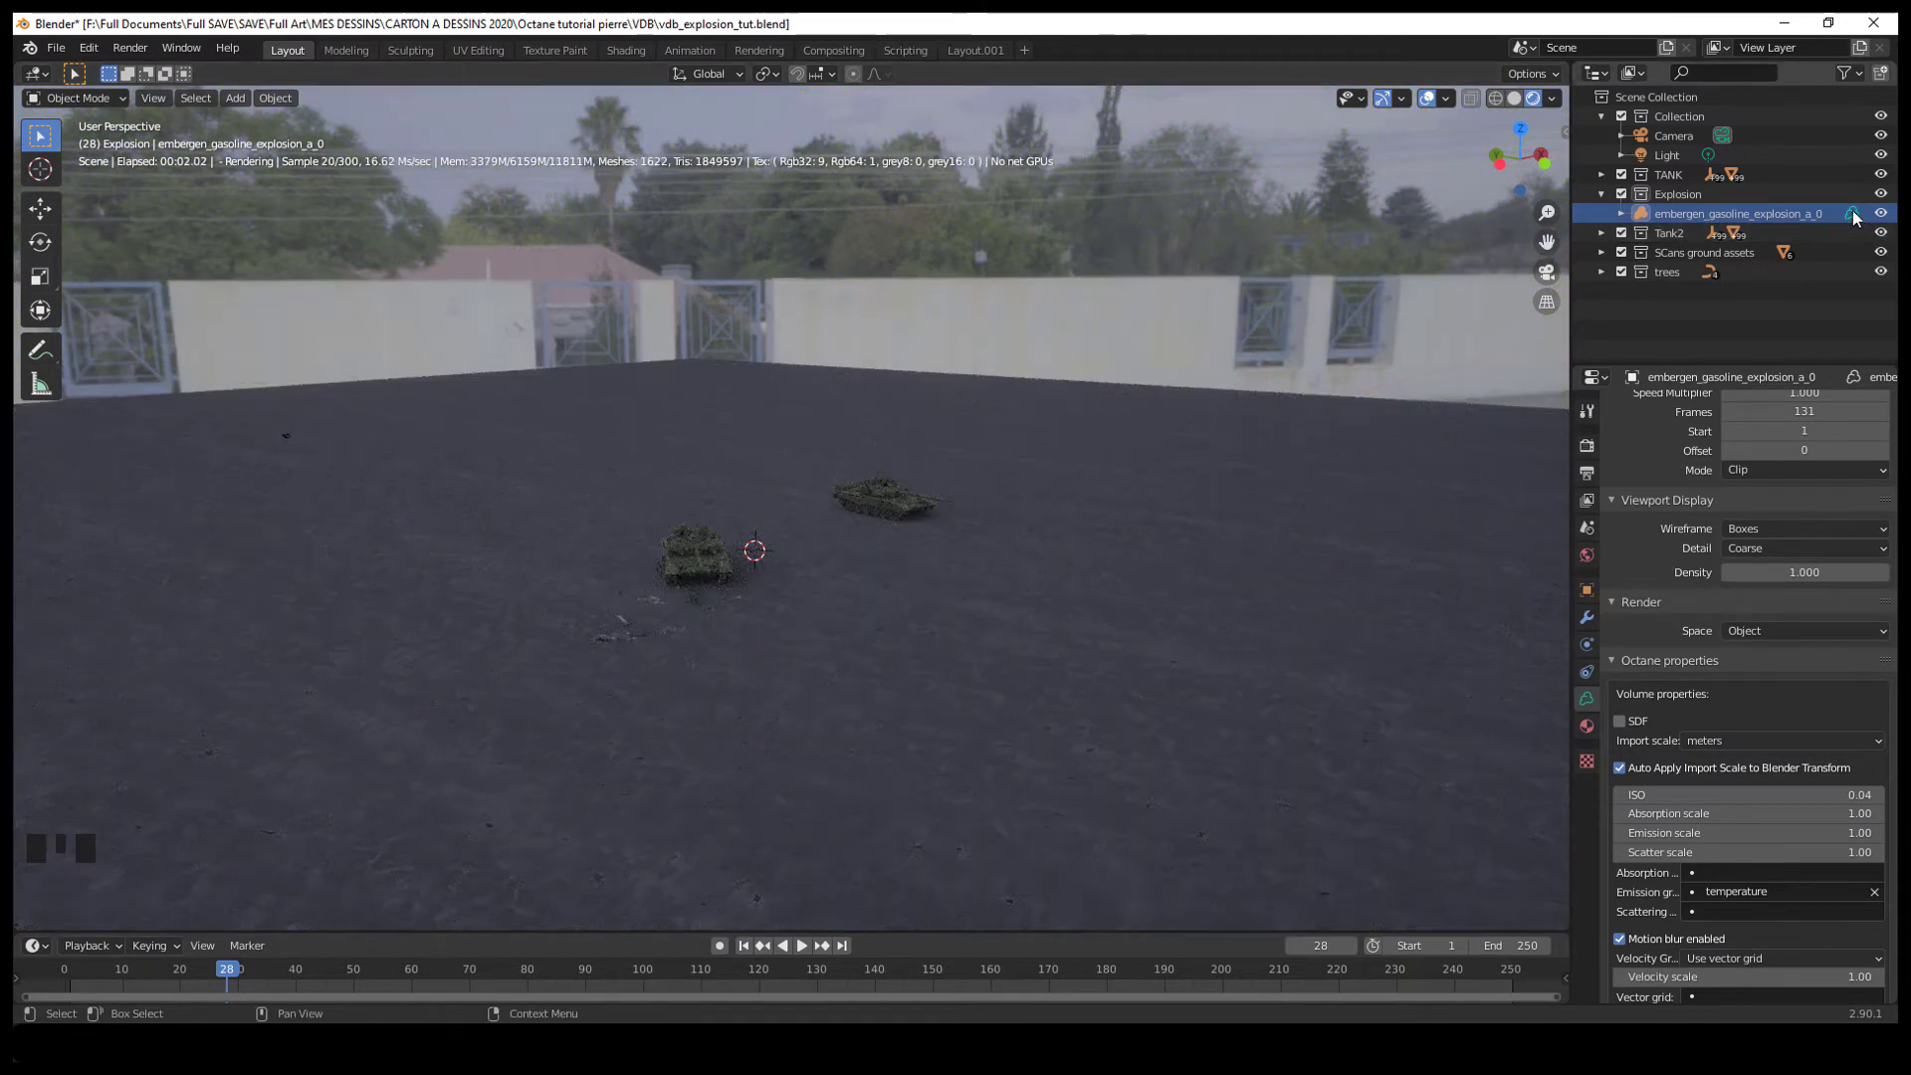
{"action": "left_click", "coordinate": [1843, 74]}
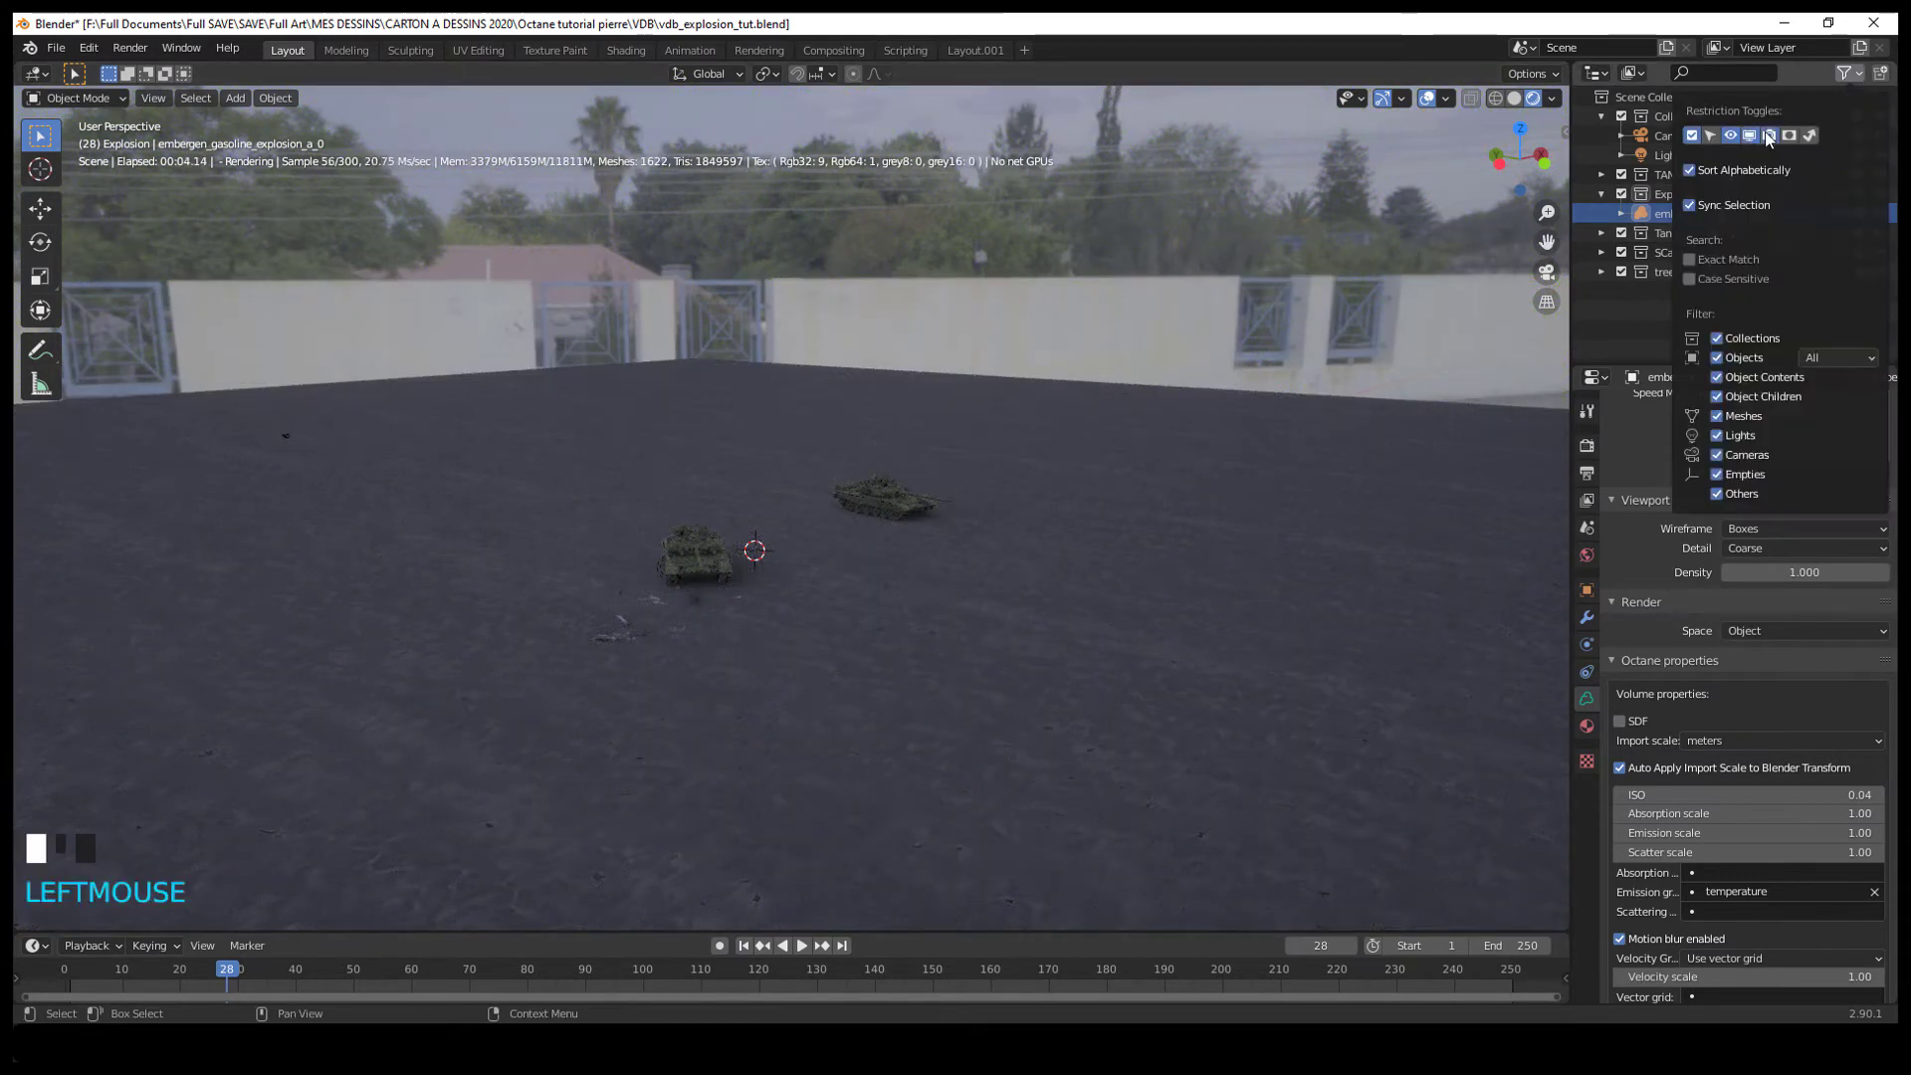
{"action": "left_click", "coordinate": [1844, 212]}
{"action": "left_click", "coordinate": [1842, 213]}
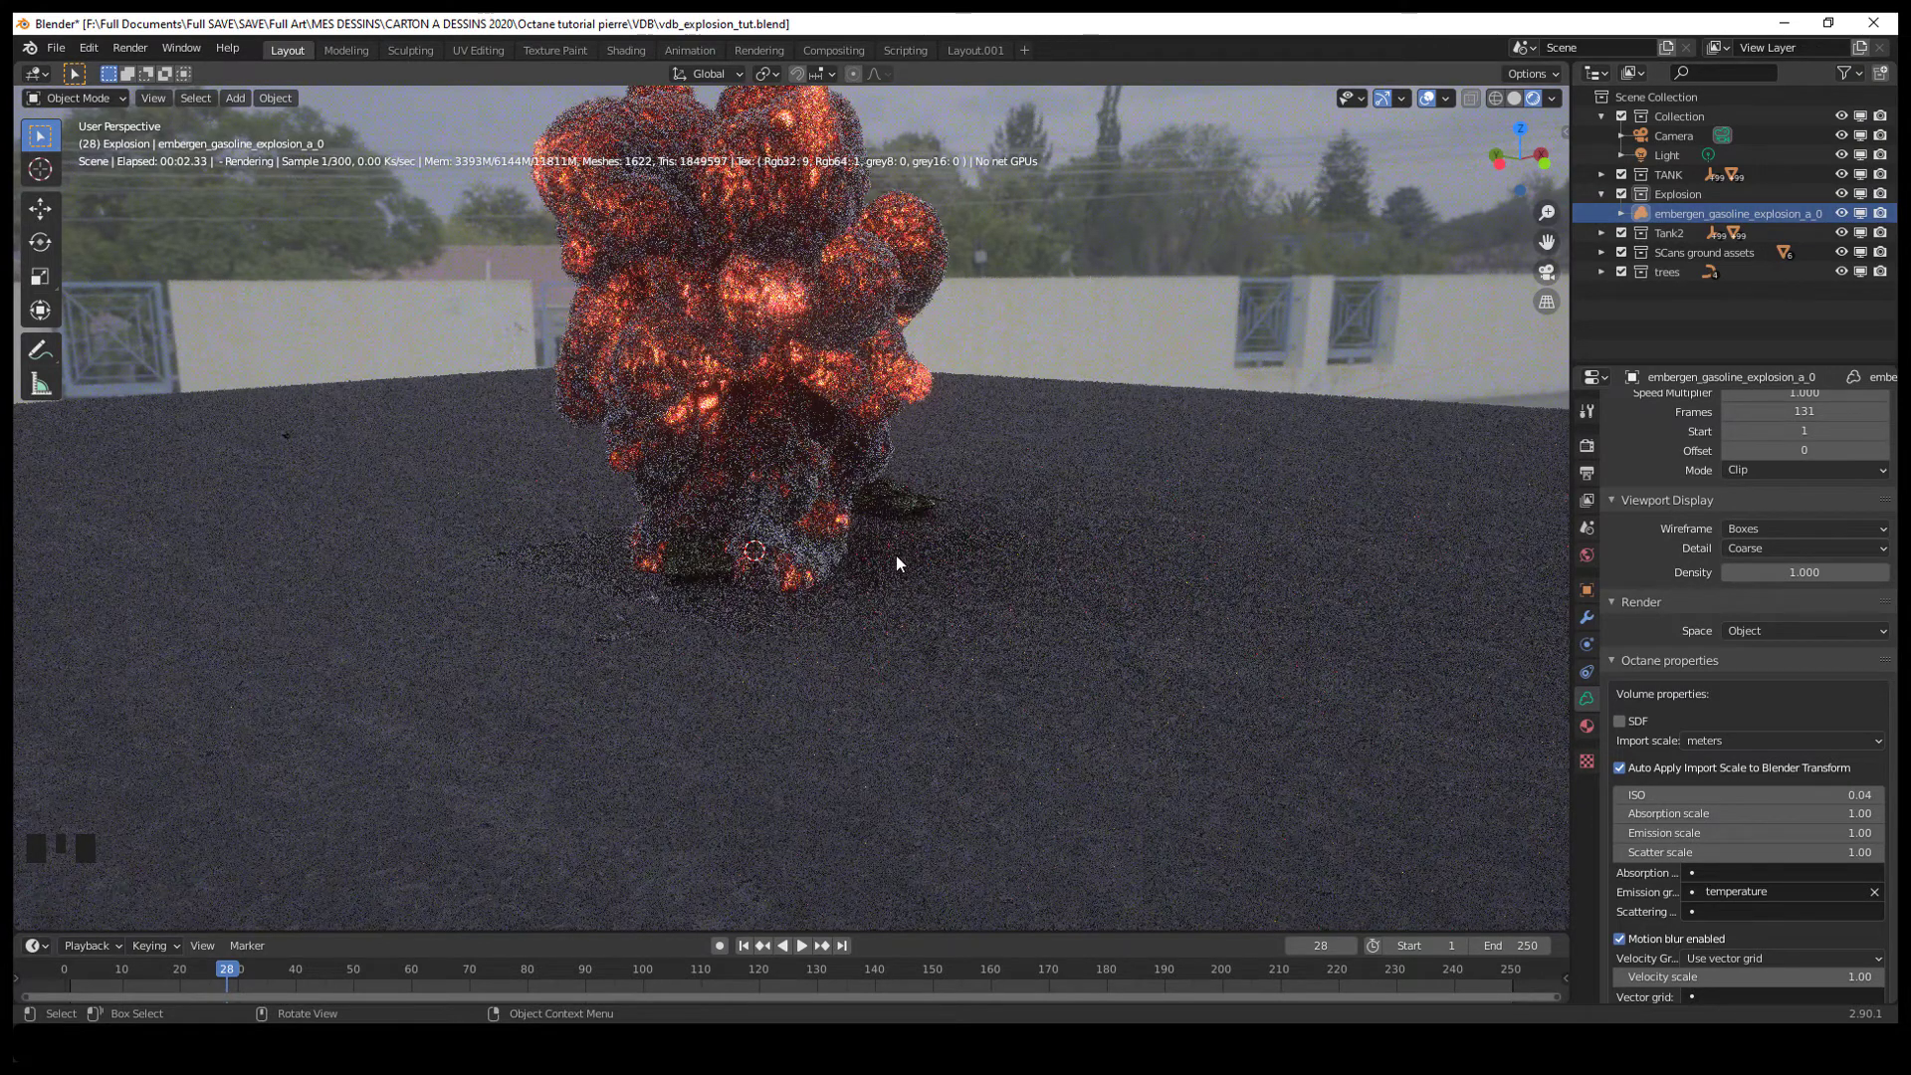
Scrub the timeline to frame 65 and on to frame 71, examining the whole explosion in the rendered view
{"action": "middle_click_drag", "start_coordinate": [896, 557], "coordinate": [941, 547]}
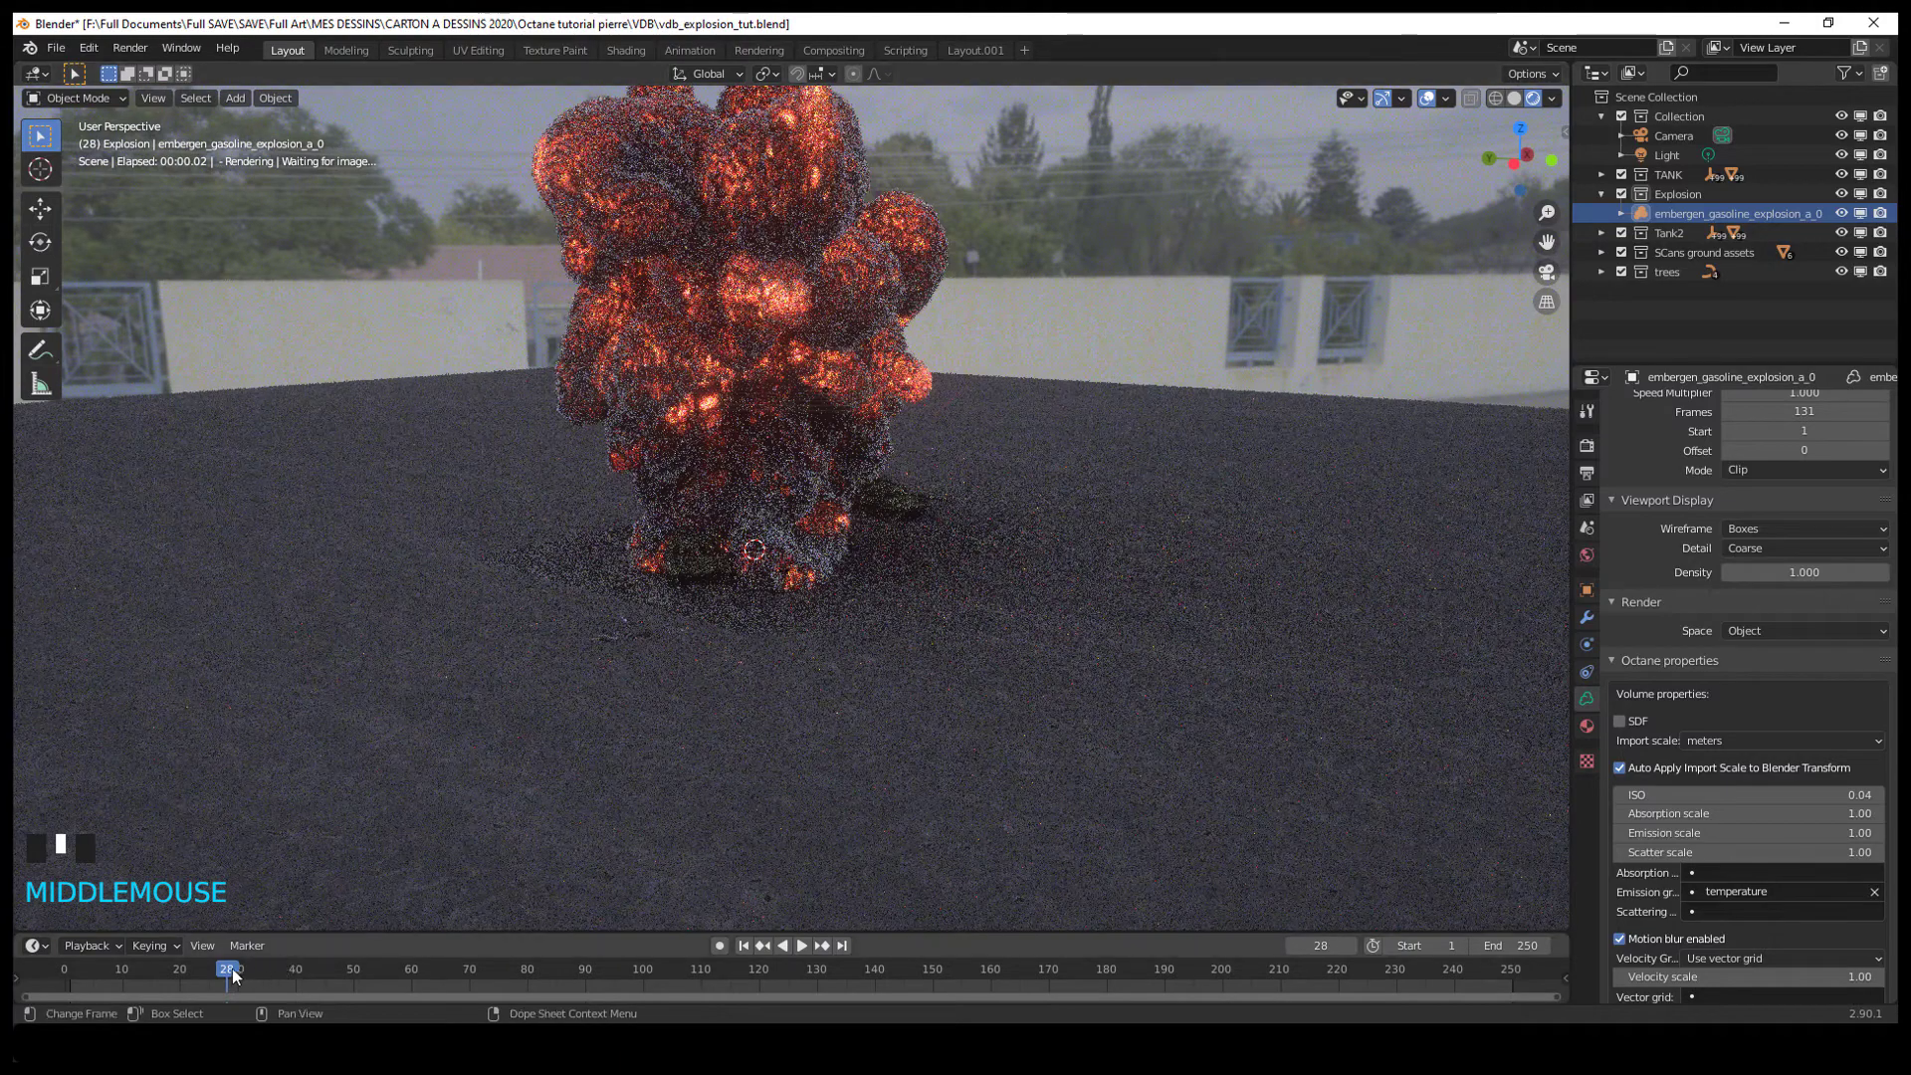
{"action": "left_click", "coordinate": [232, 972]}
{"action": "left_click_drag", "start_coordinate": [301, 971], "coordinate": [439, 991]}
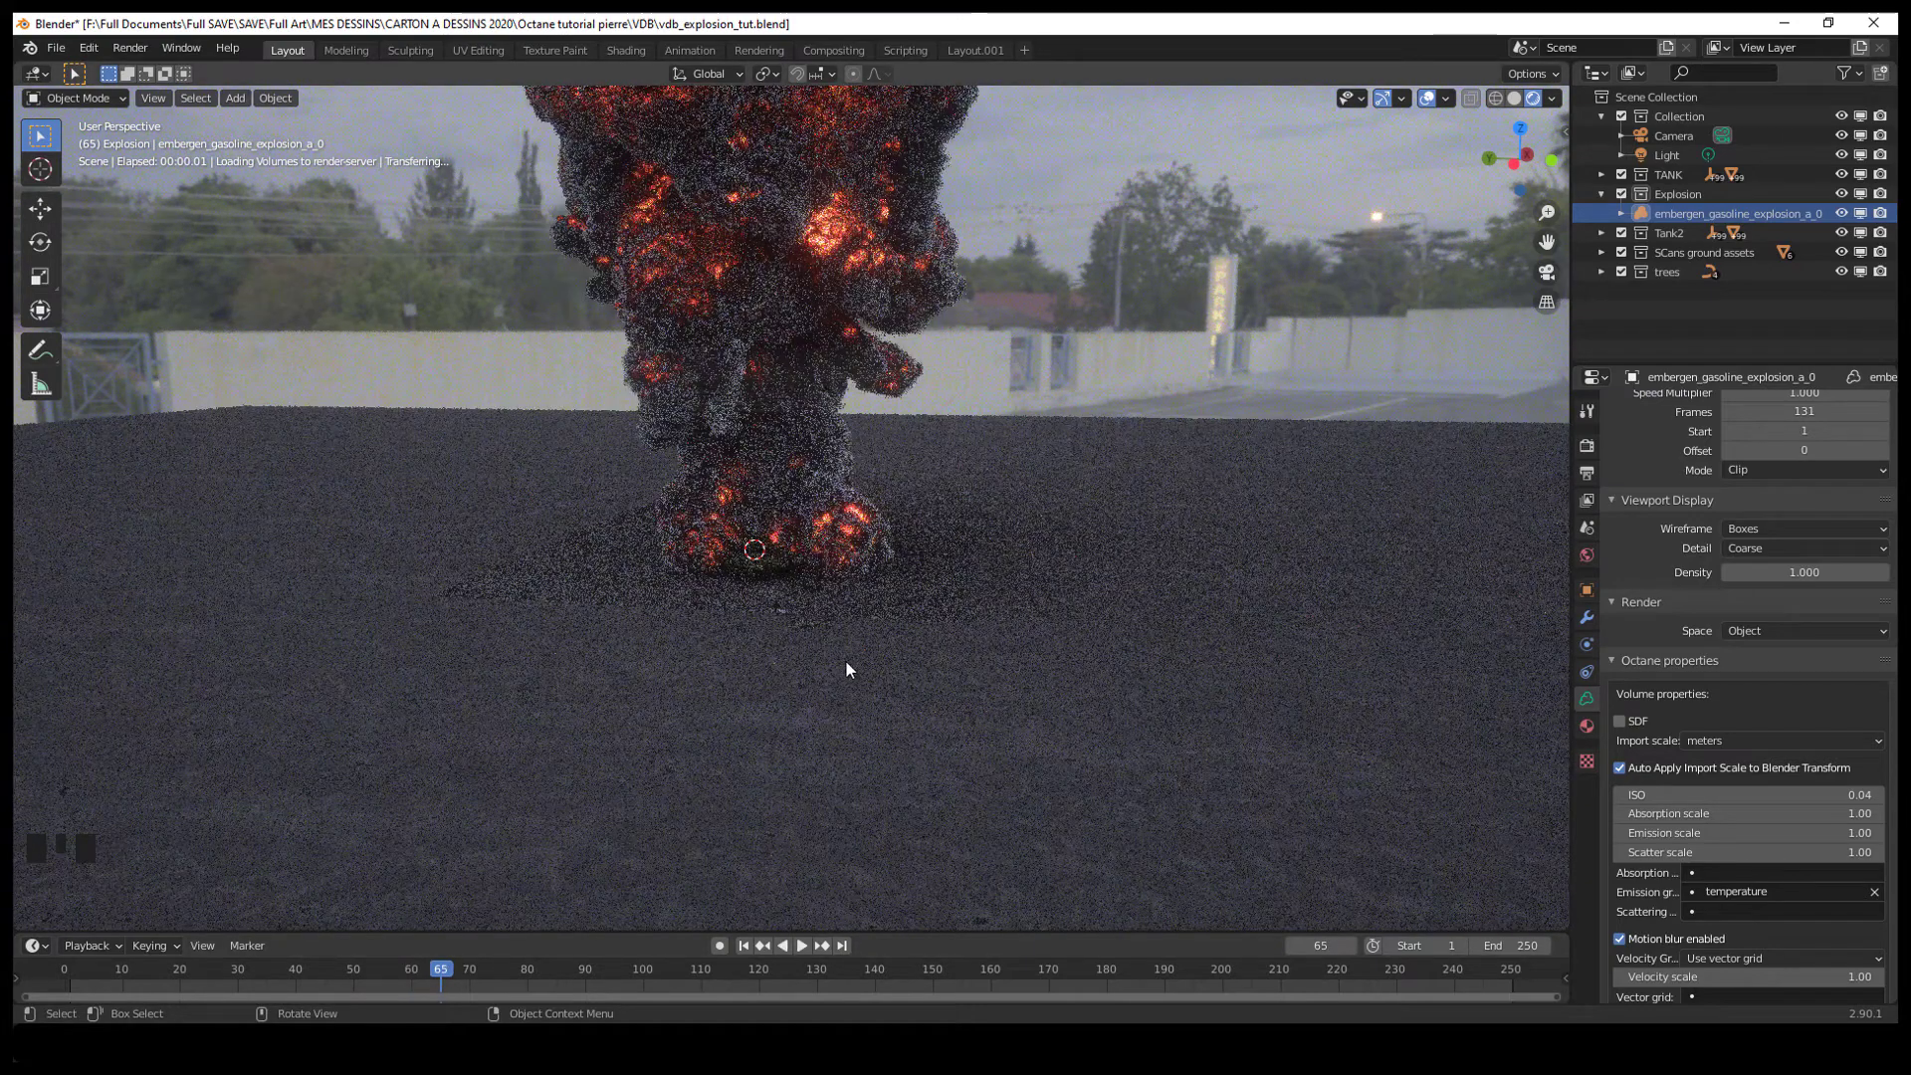
{"action": "scroll", "coordinate": [846, 659], "scroll_direction": "down", "scroll_amount": 1}
{"action": "scroll", "coordinate": [846, 662], "scroll_direction": "down", "scroll_amount": 2}
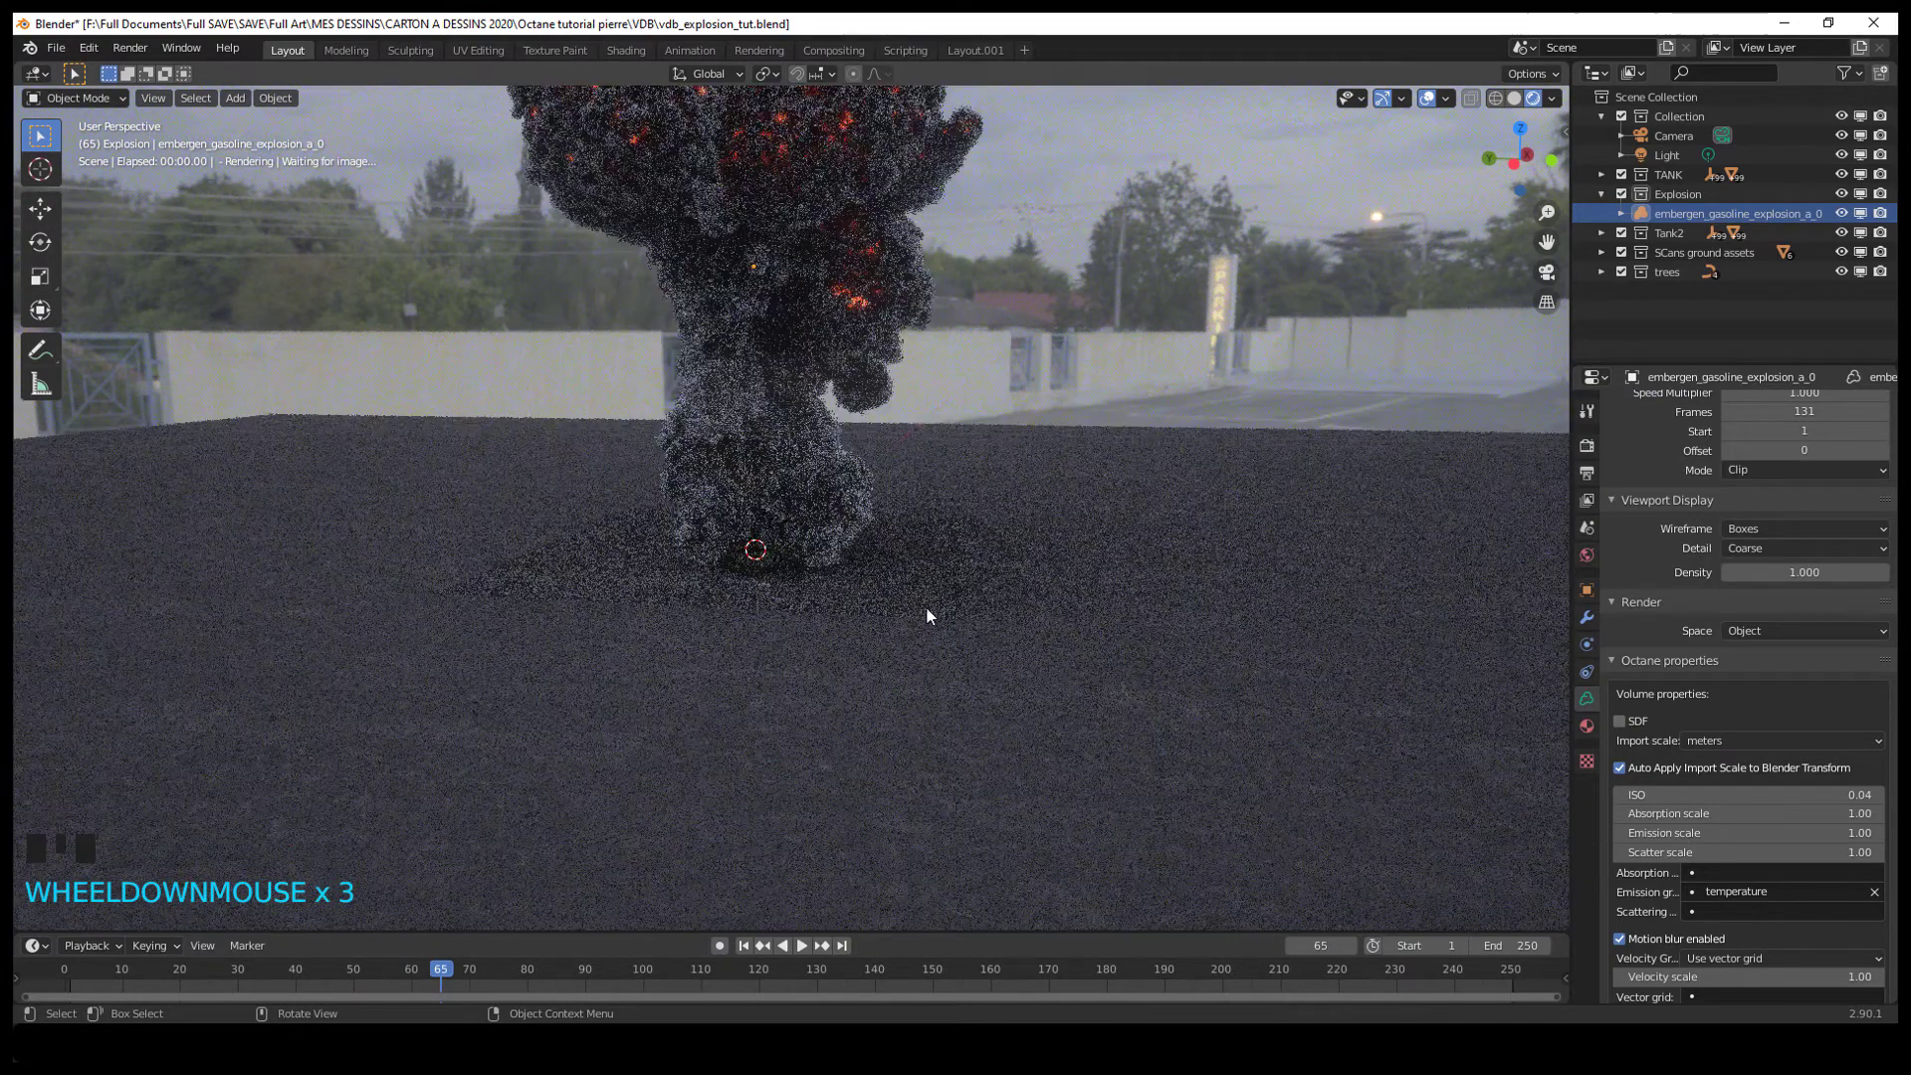
{"action": "middle_click_drag", "start_coordinate": [925, 531], "coordinate": [761, 585], "text": "shift"}
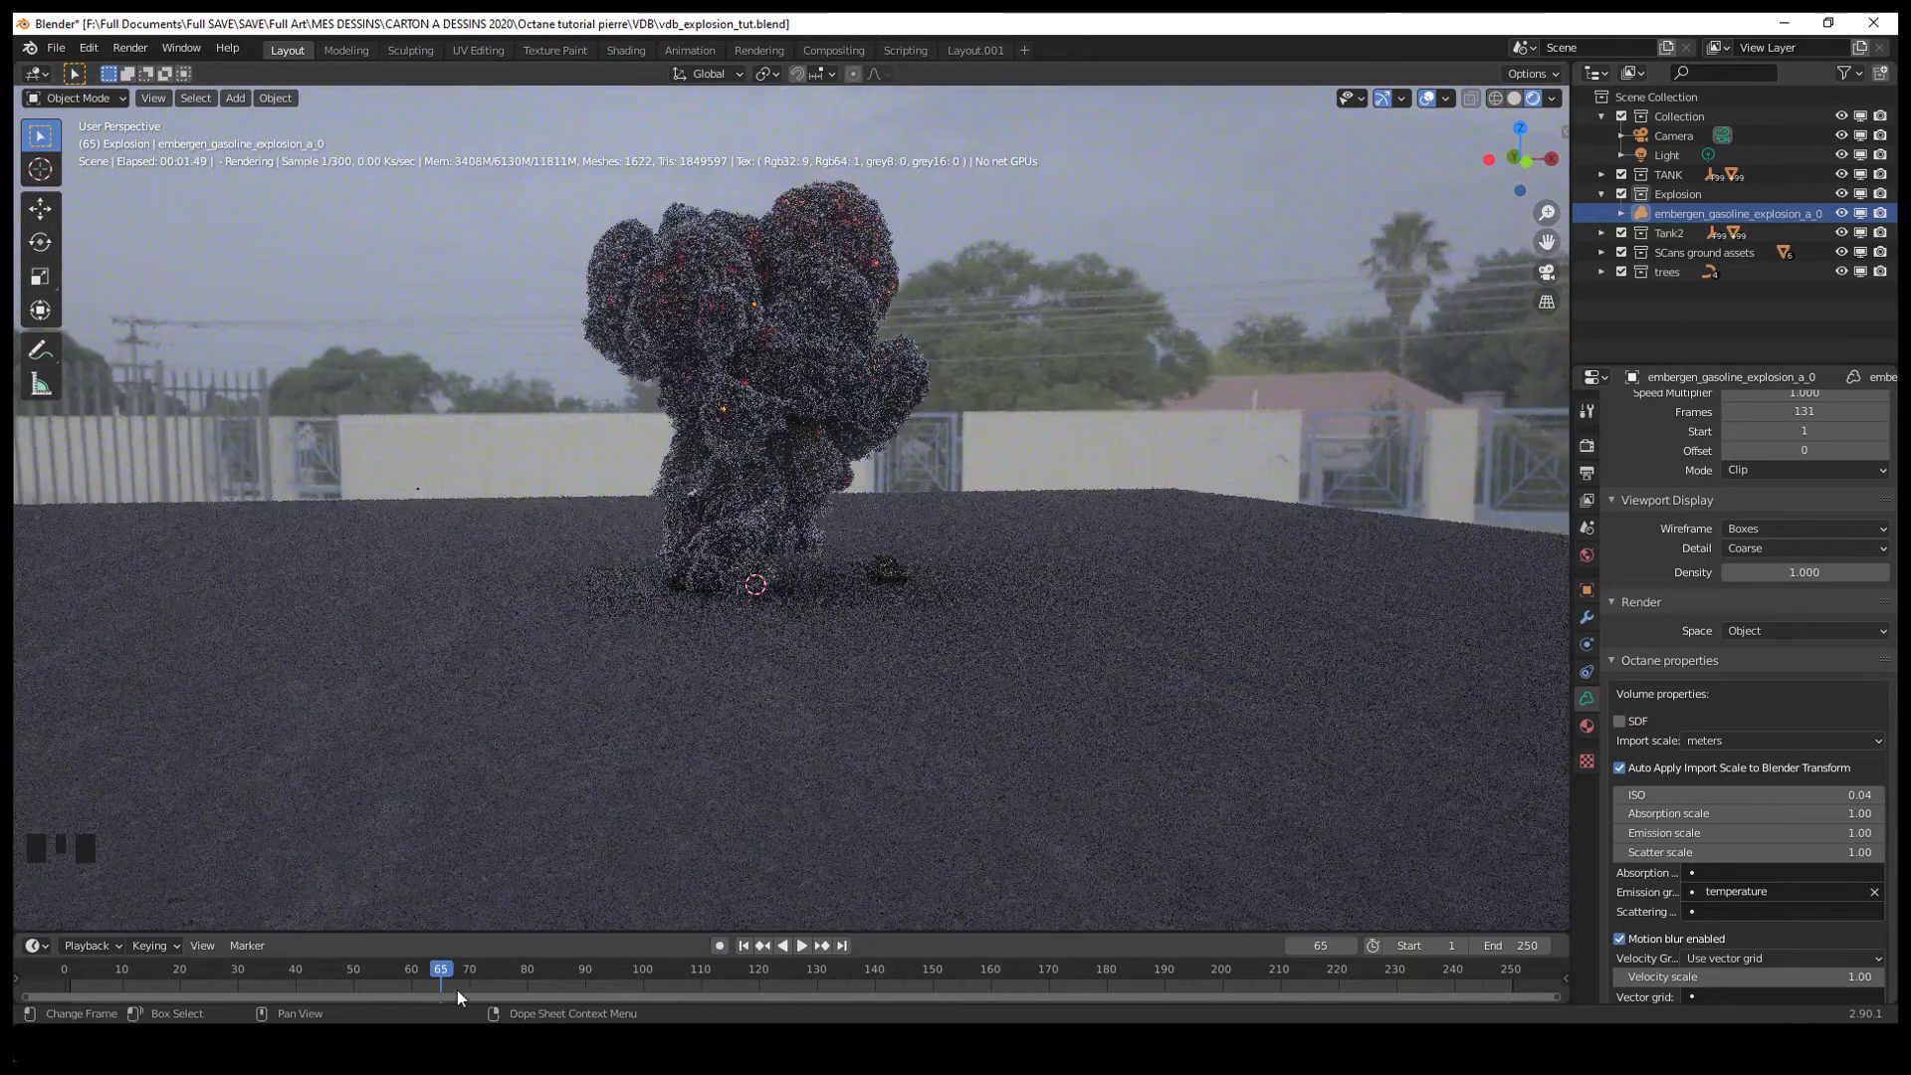
{"action": "left_click_drag", "start_coordinate": [449, 969], "coordinate": [474, 969]}
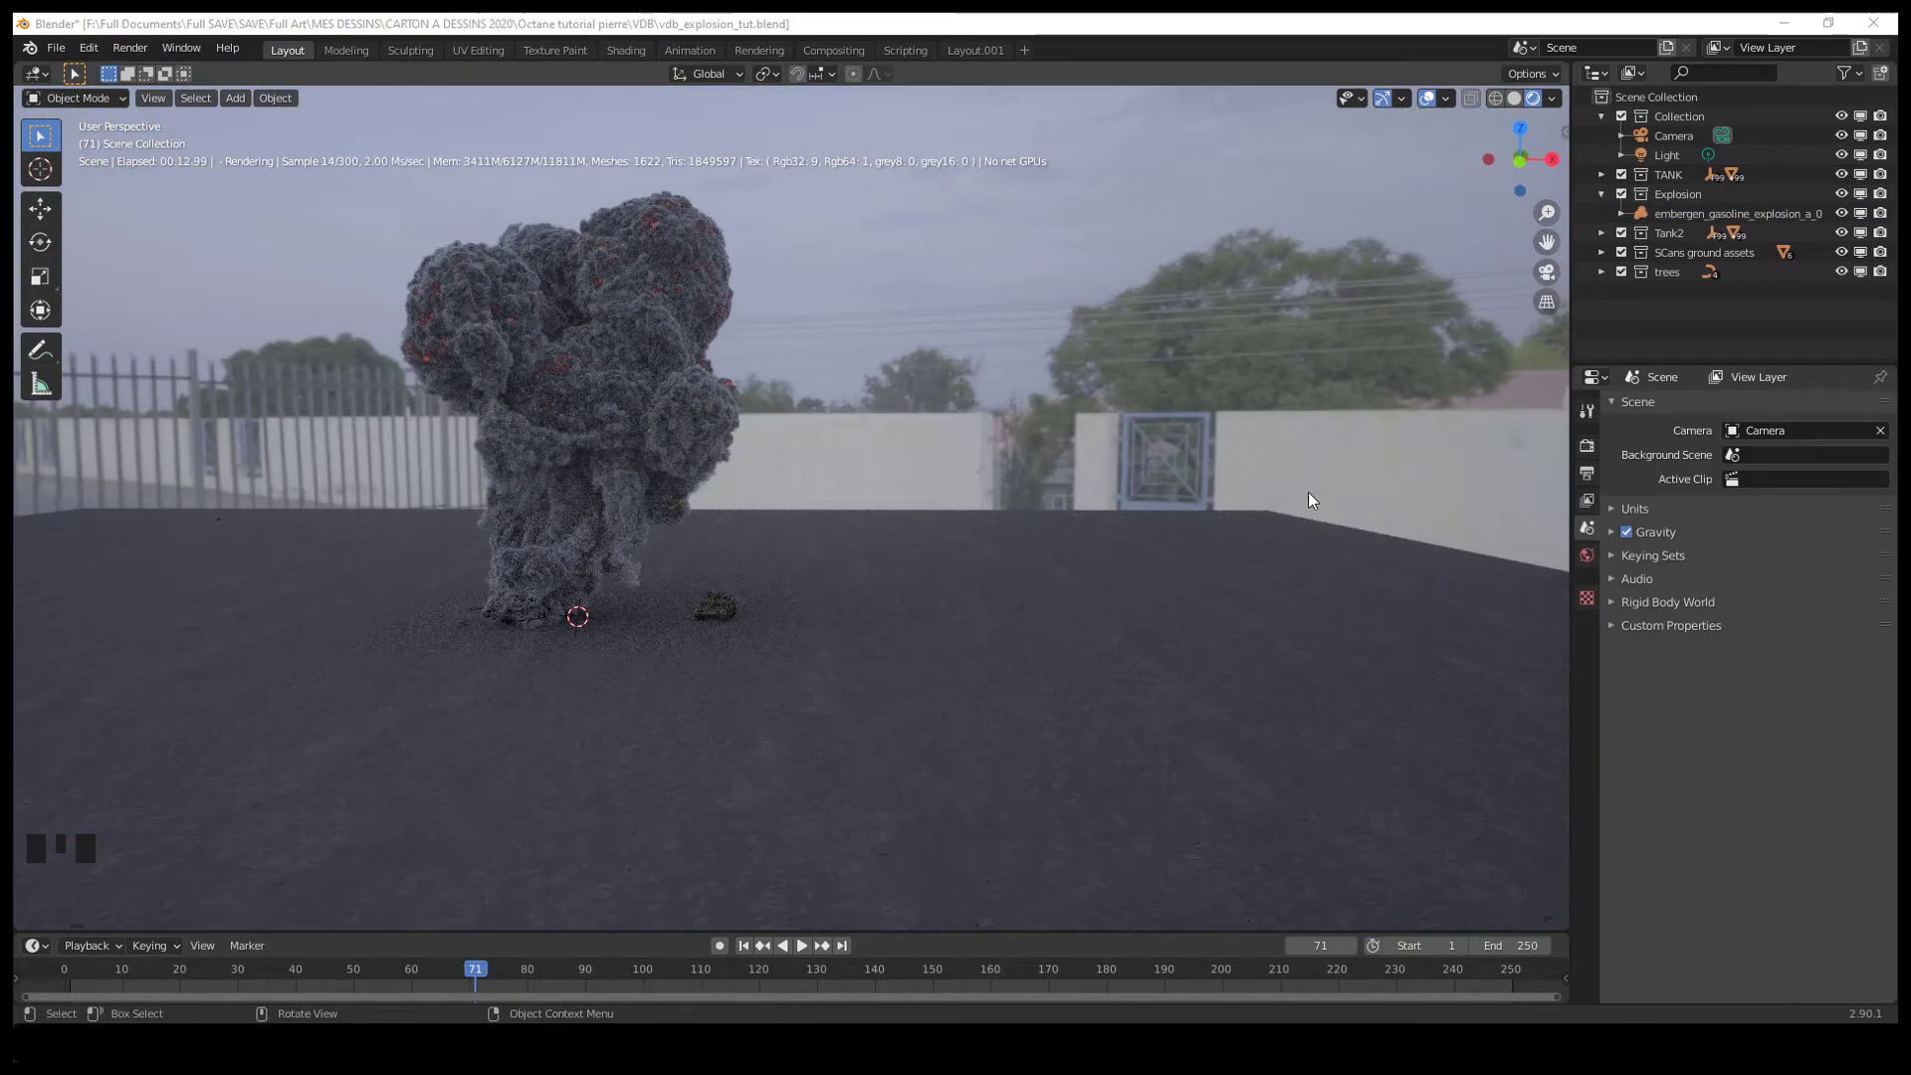
In solid shading, make a linked duplicate of the explosion about 258 m along X and make its volume data single-user
{"action": "left_click", "coordinate": [1737, 213]}
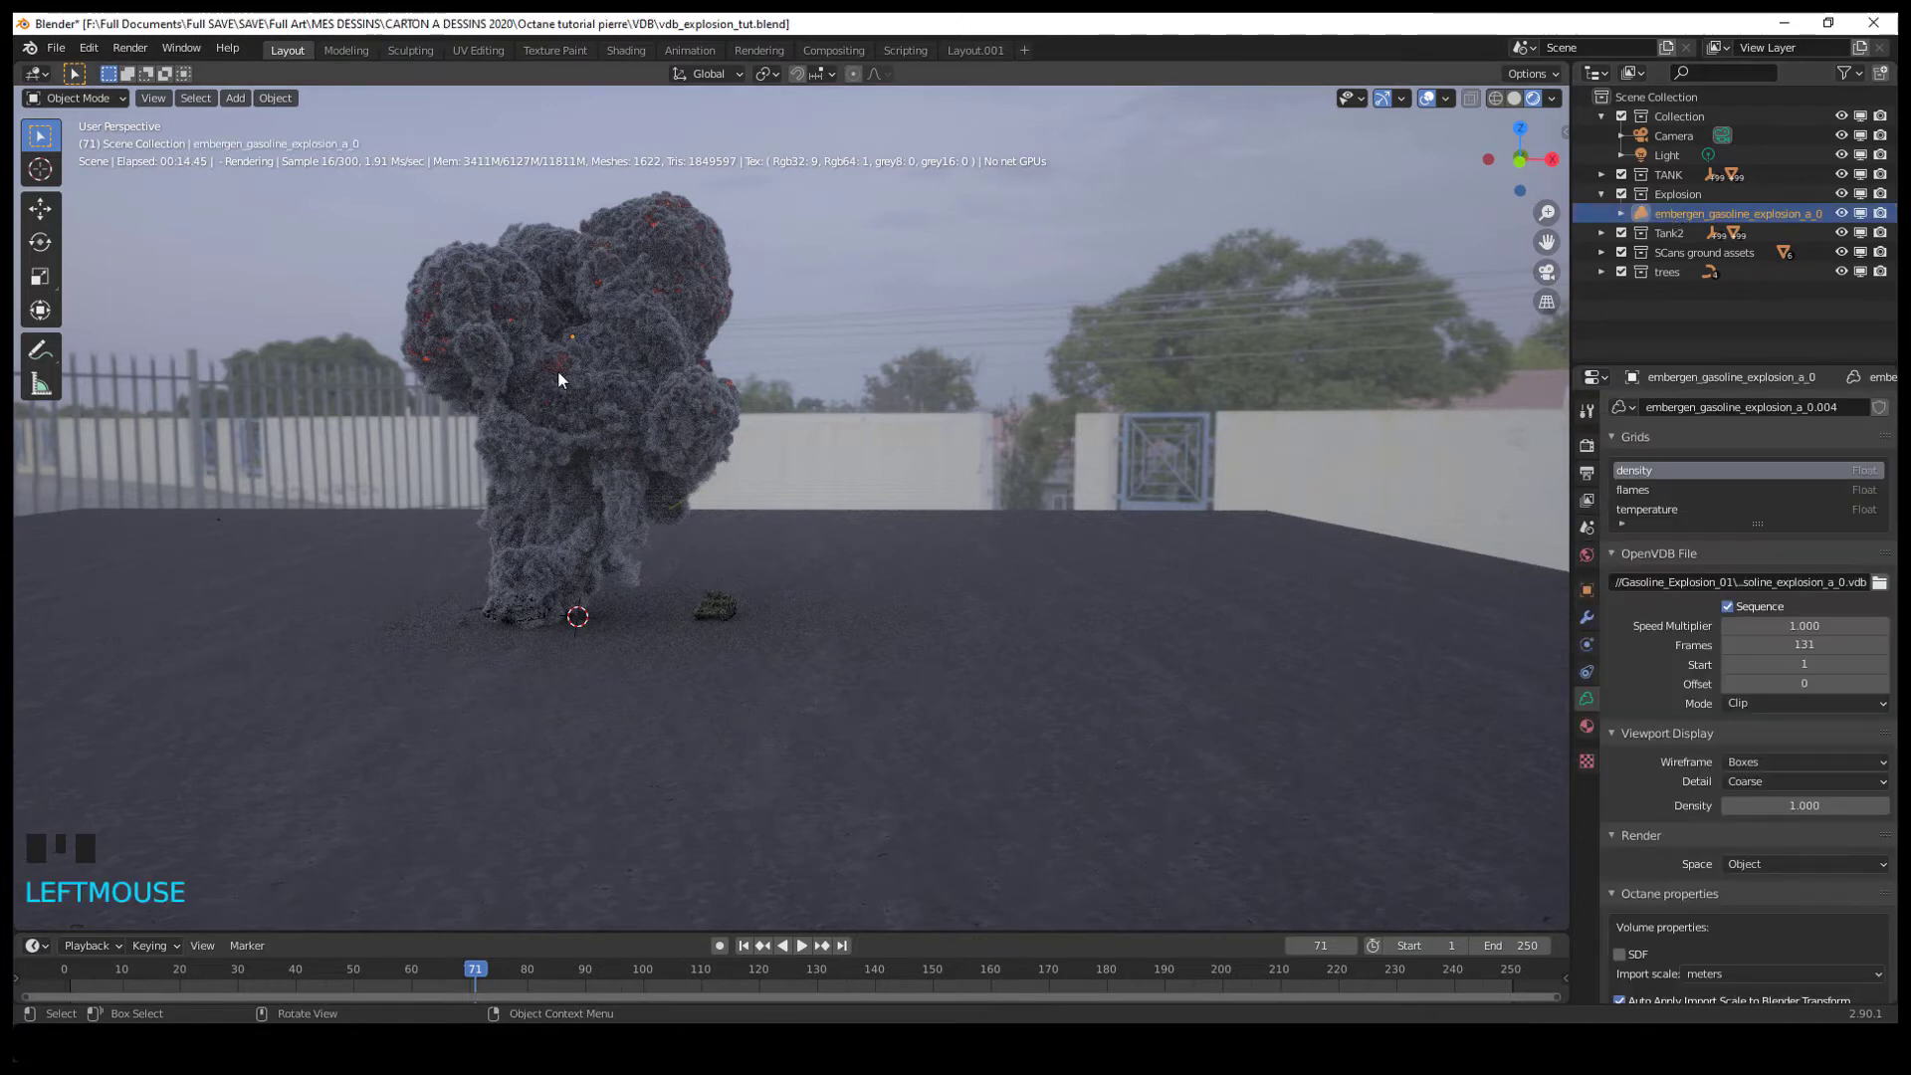
{"action": "left_click", "coordinate": [1514, 100]}
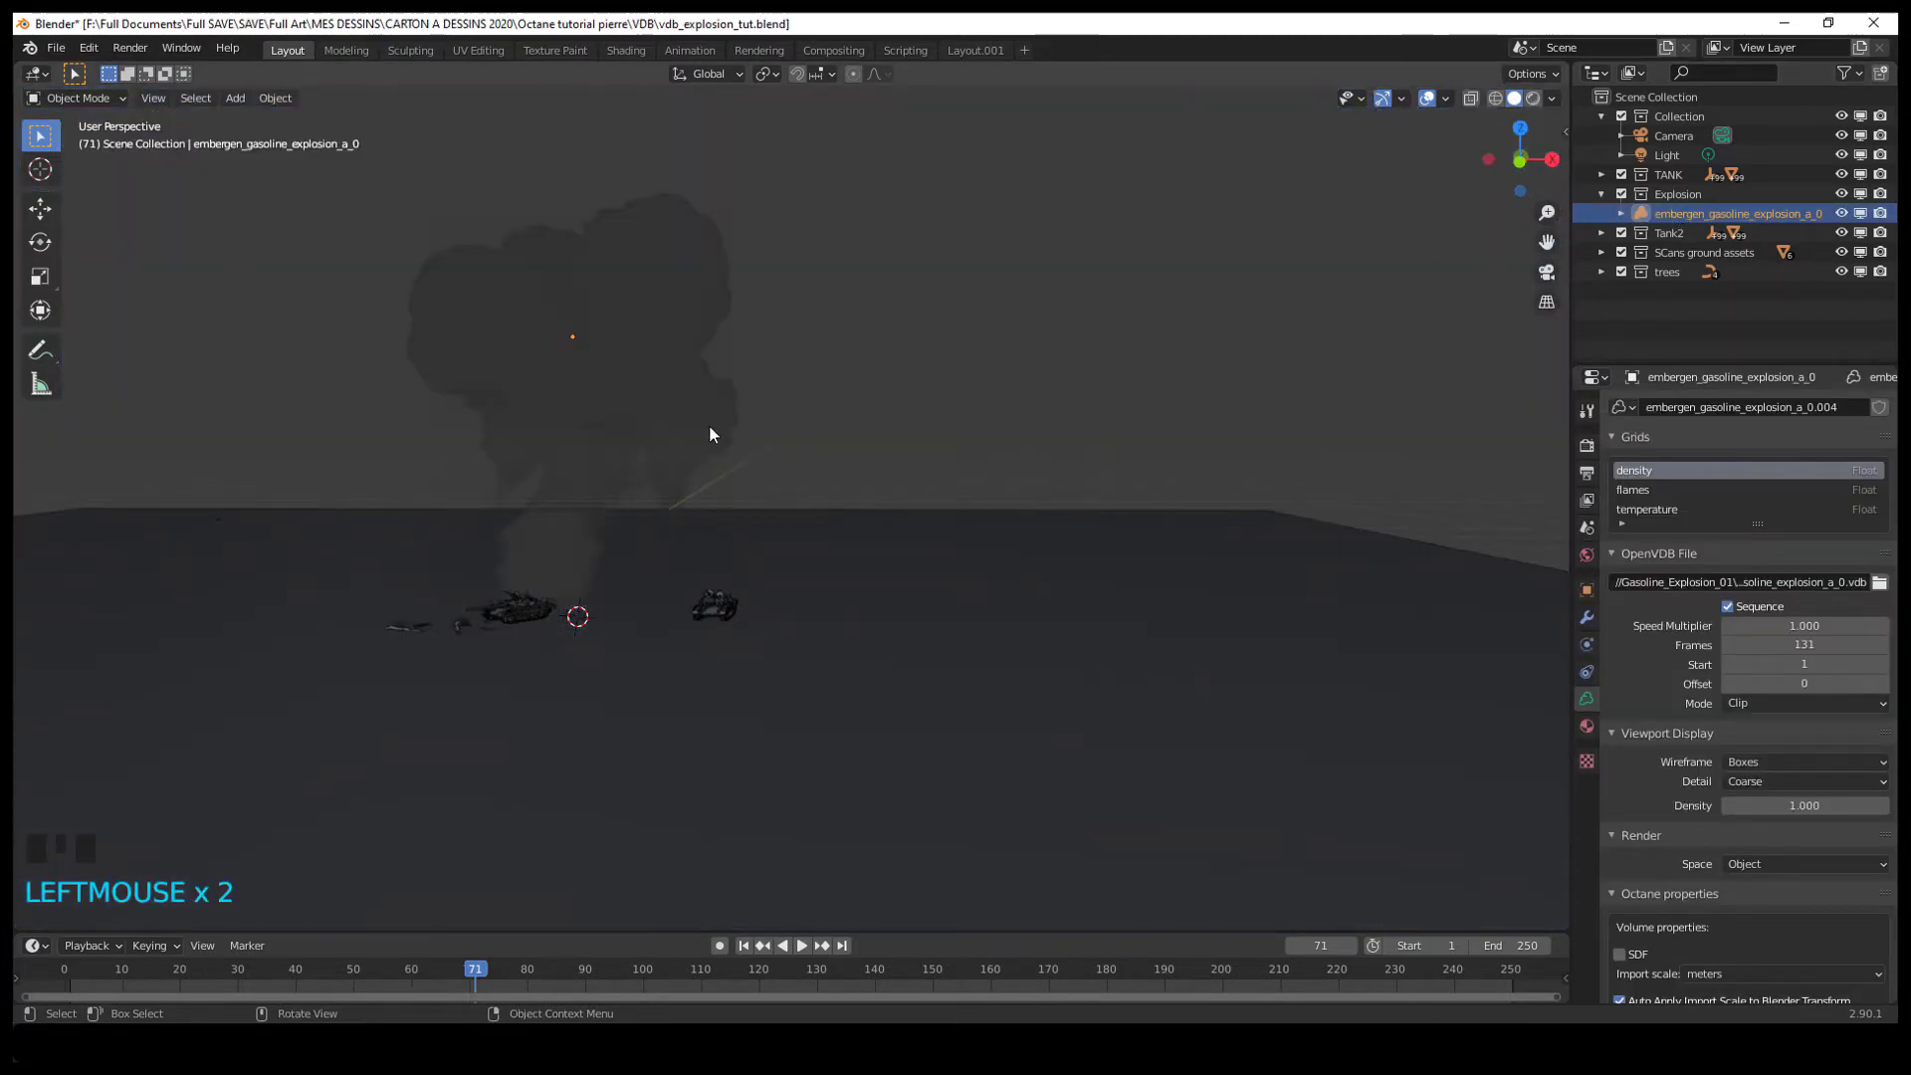
{"action": "key", "text": "alt+d"}
{"action": "left_click", "coordinate": [1135, 438]}
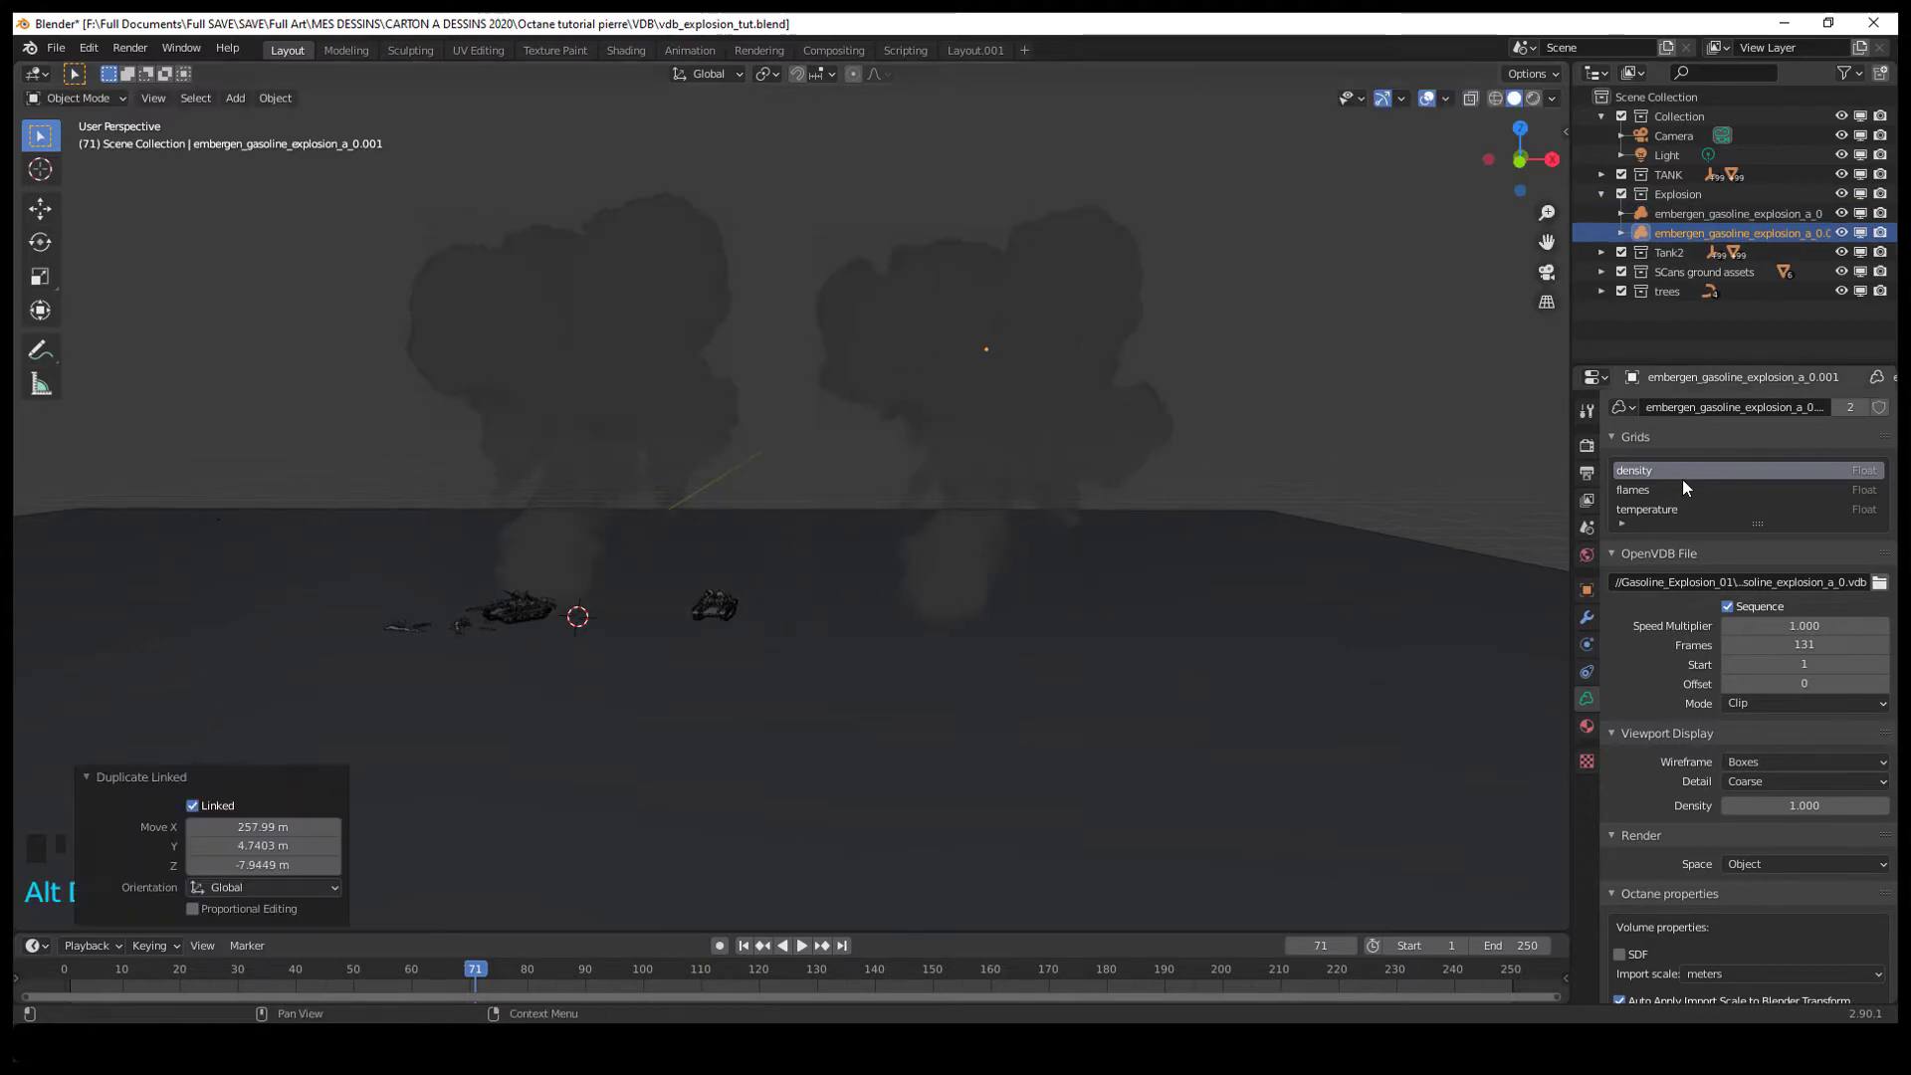
{"action": "left_click", "coordinate": [1848, 409]}
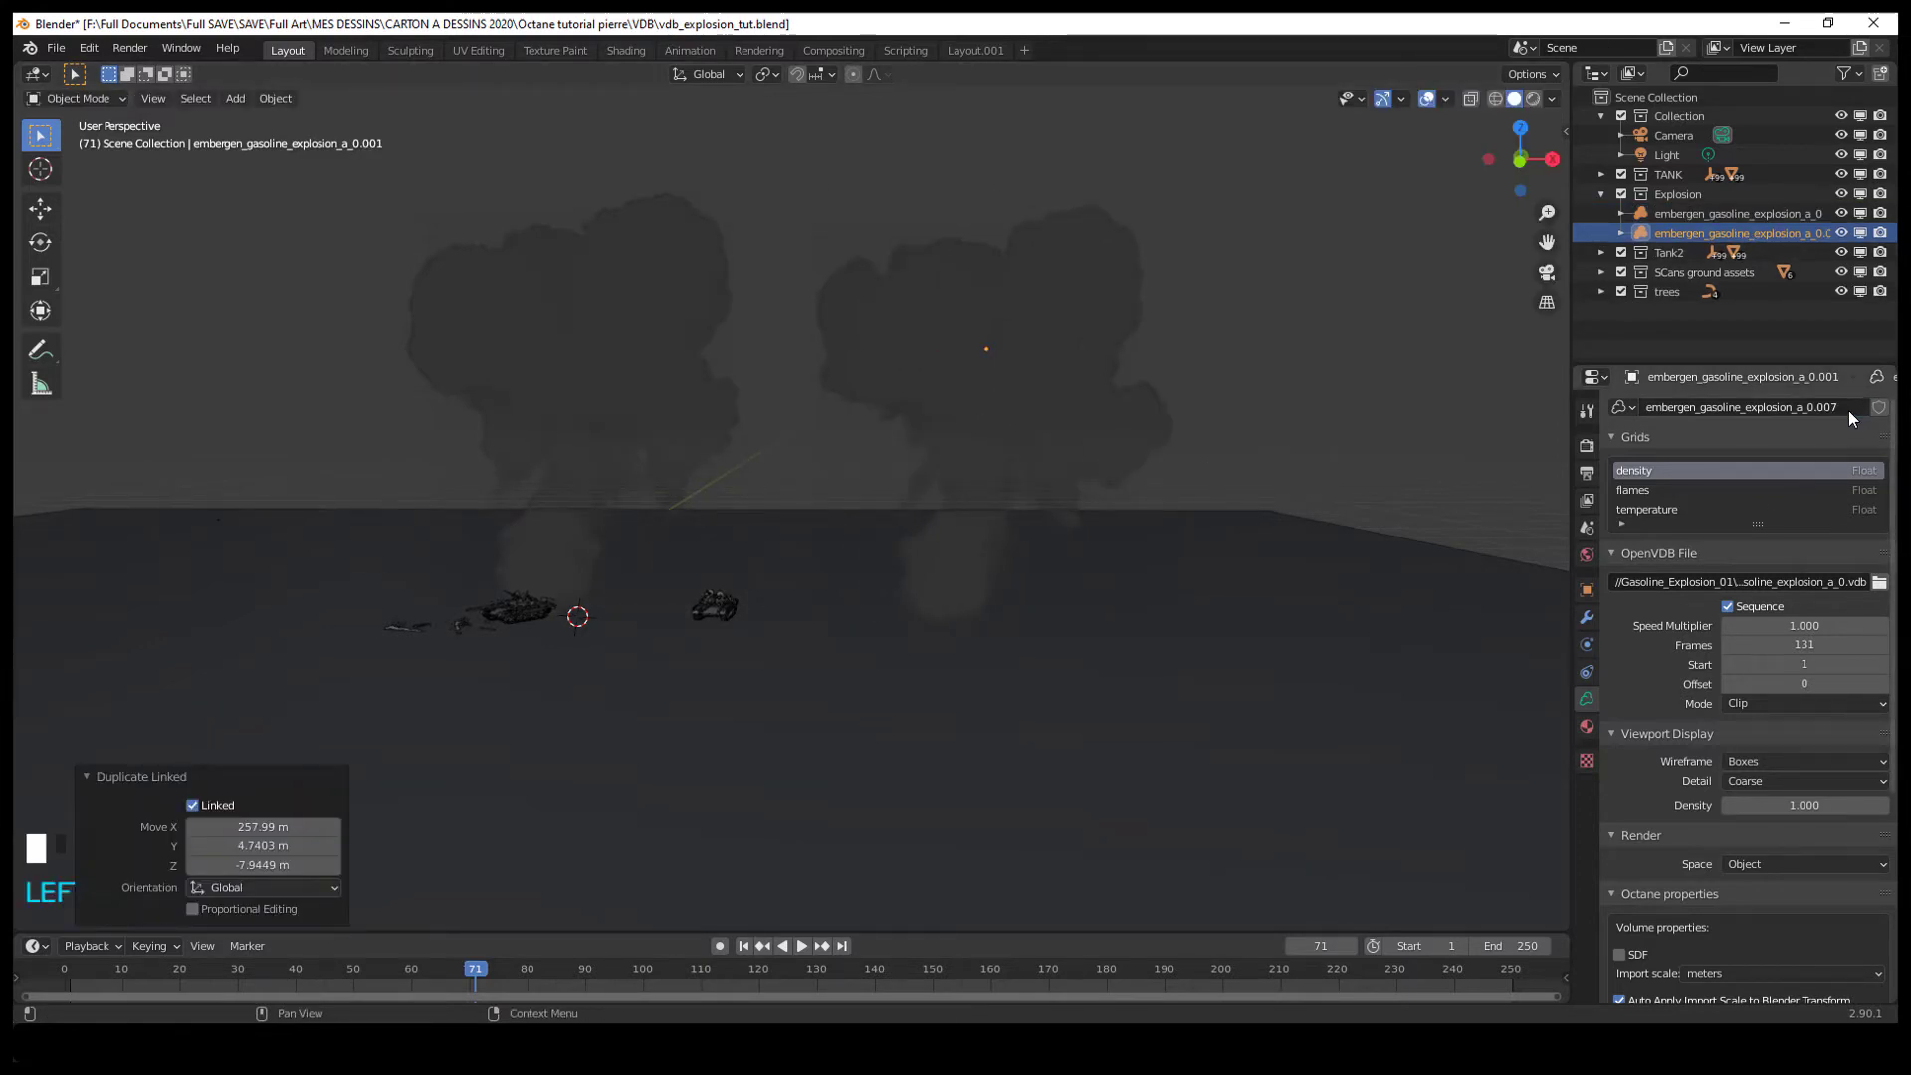
Try speed multipliers of 0.5, 0.1 and 1.5 on the duplicated explosion's VDB sequence
{"action": "left_click", "coordinate": [1591, 476]}
{"action": "left_click", "coordinate": [1587, 700]}
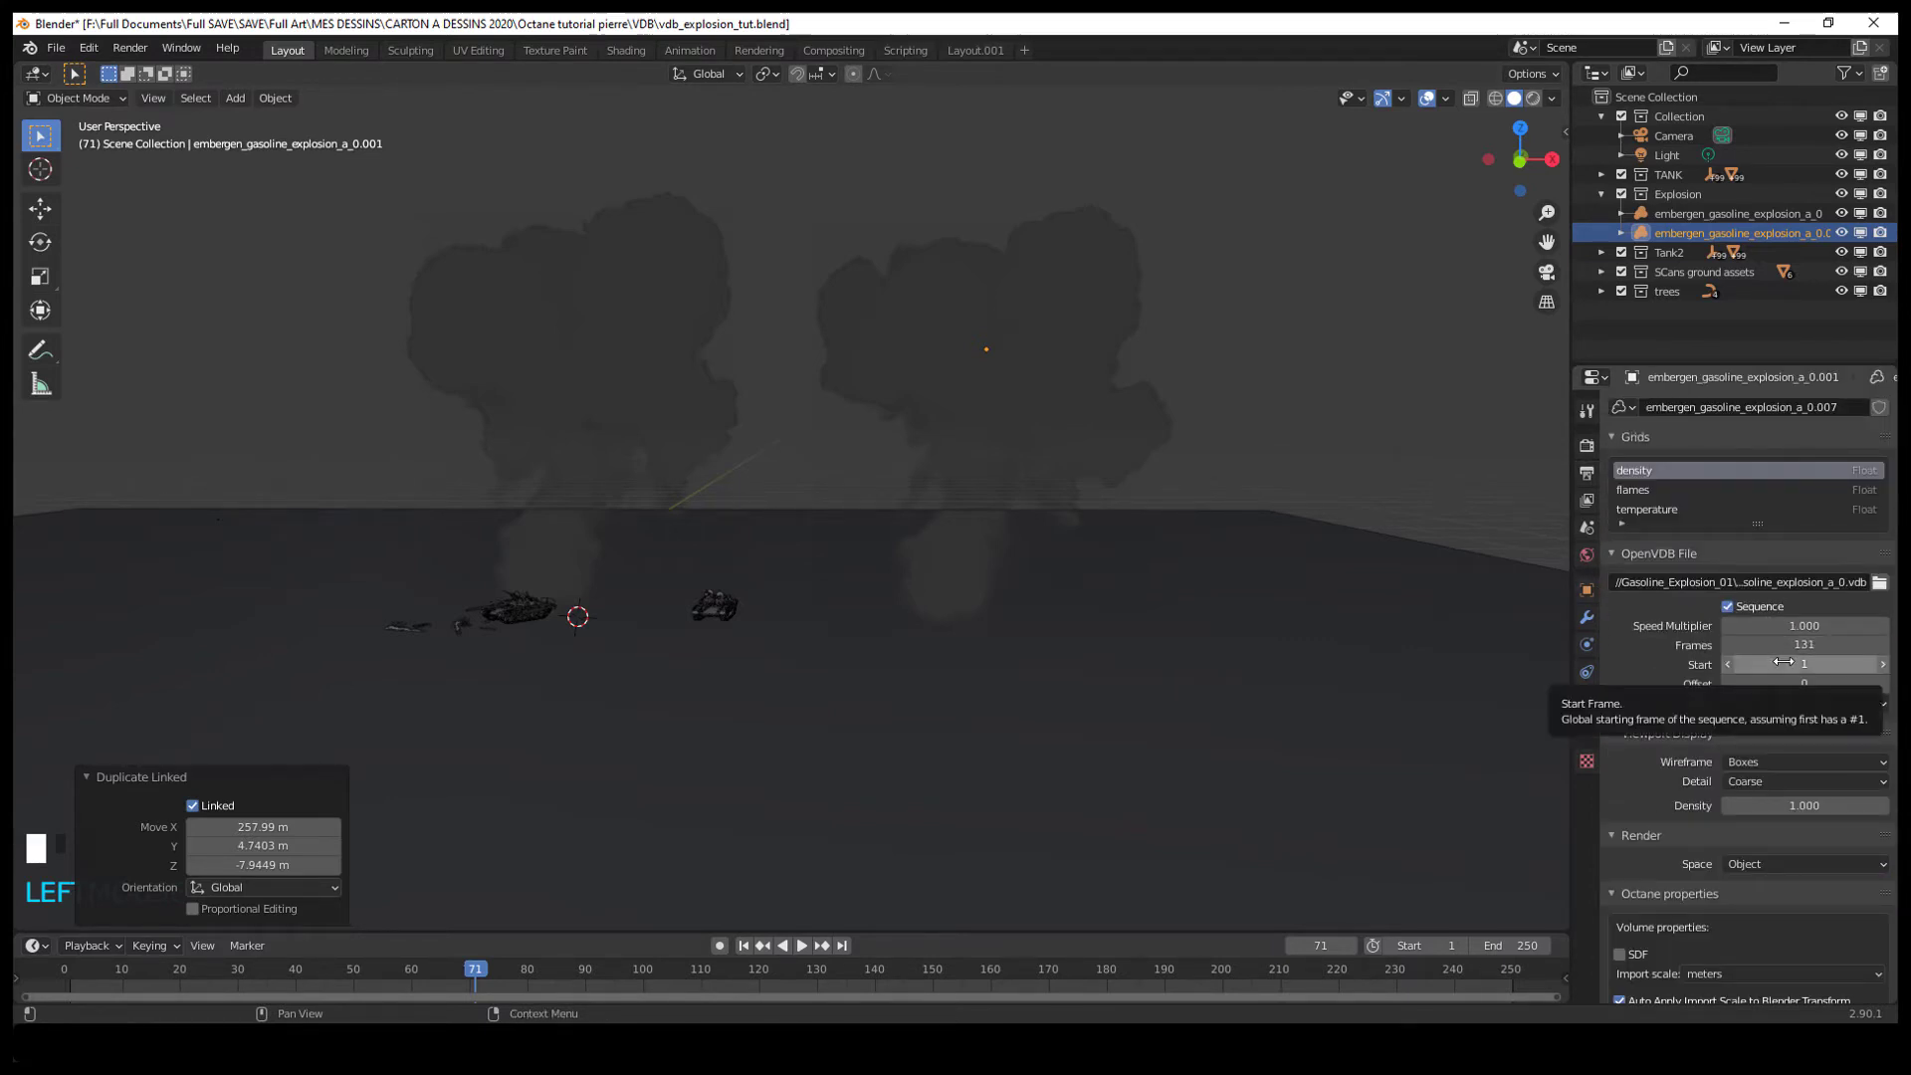
{"action": "left_click", "coordinate": [1782, 626]}
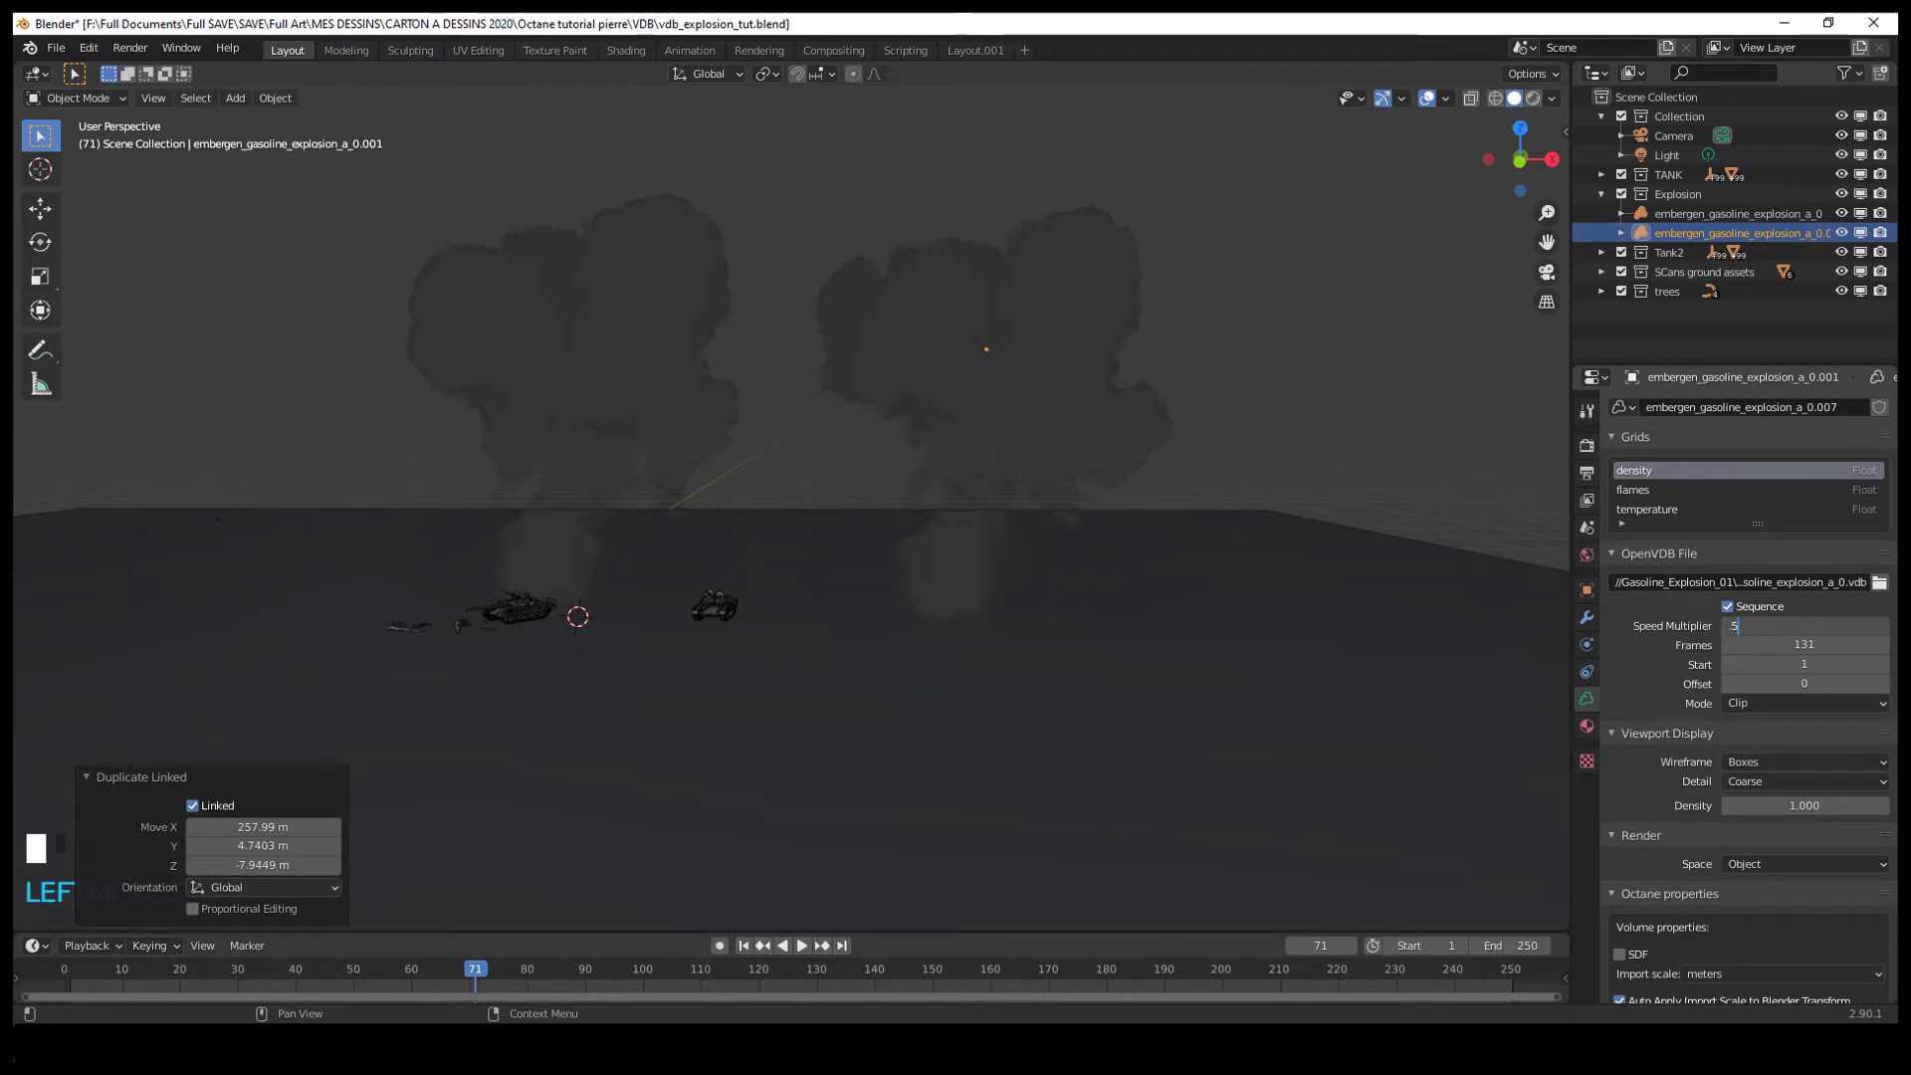
{"action": "key", "text": "Return"}
{"action": "middle_click_drag", "start_coordinate": [1216, 522], "coordinate": [1286, 536]}
{"action": "left_click", "coordinate": [1782, 624]}
{"action": "type", "text": ".1"}
{"action": "key", "text": "Return"}
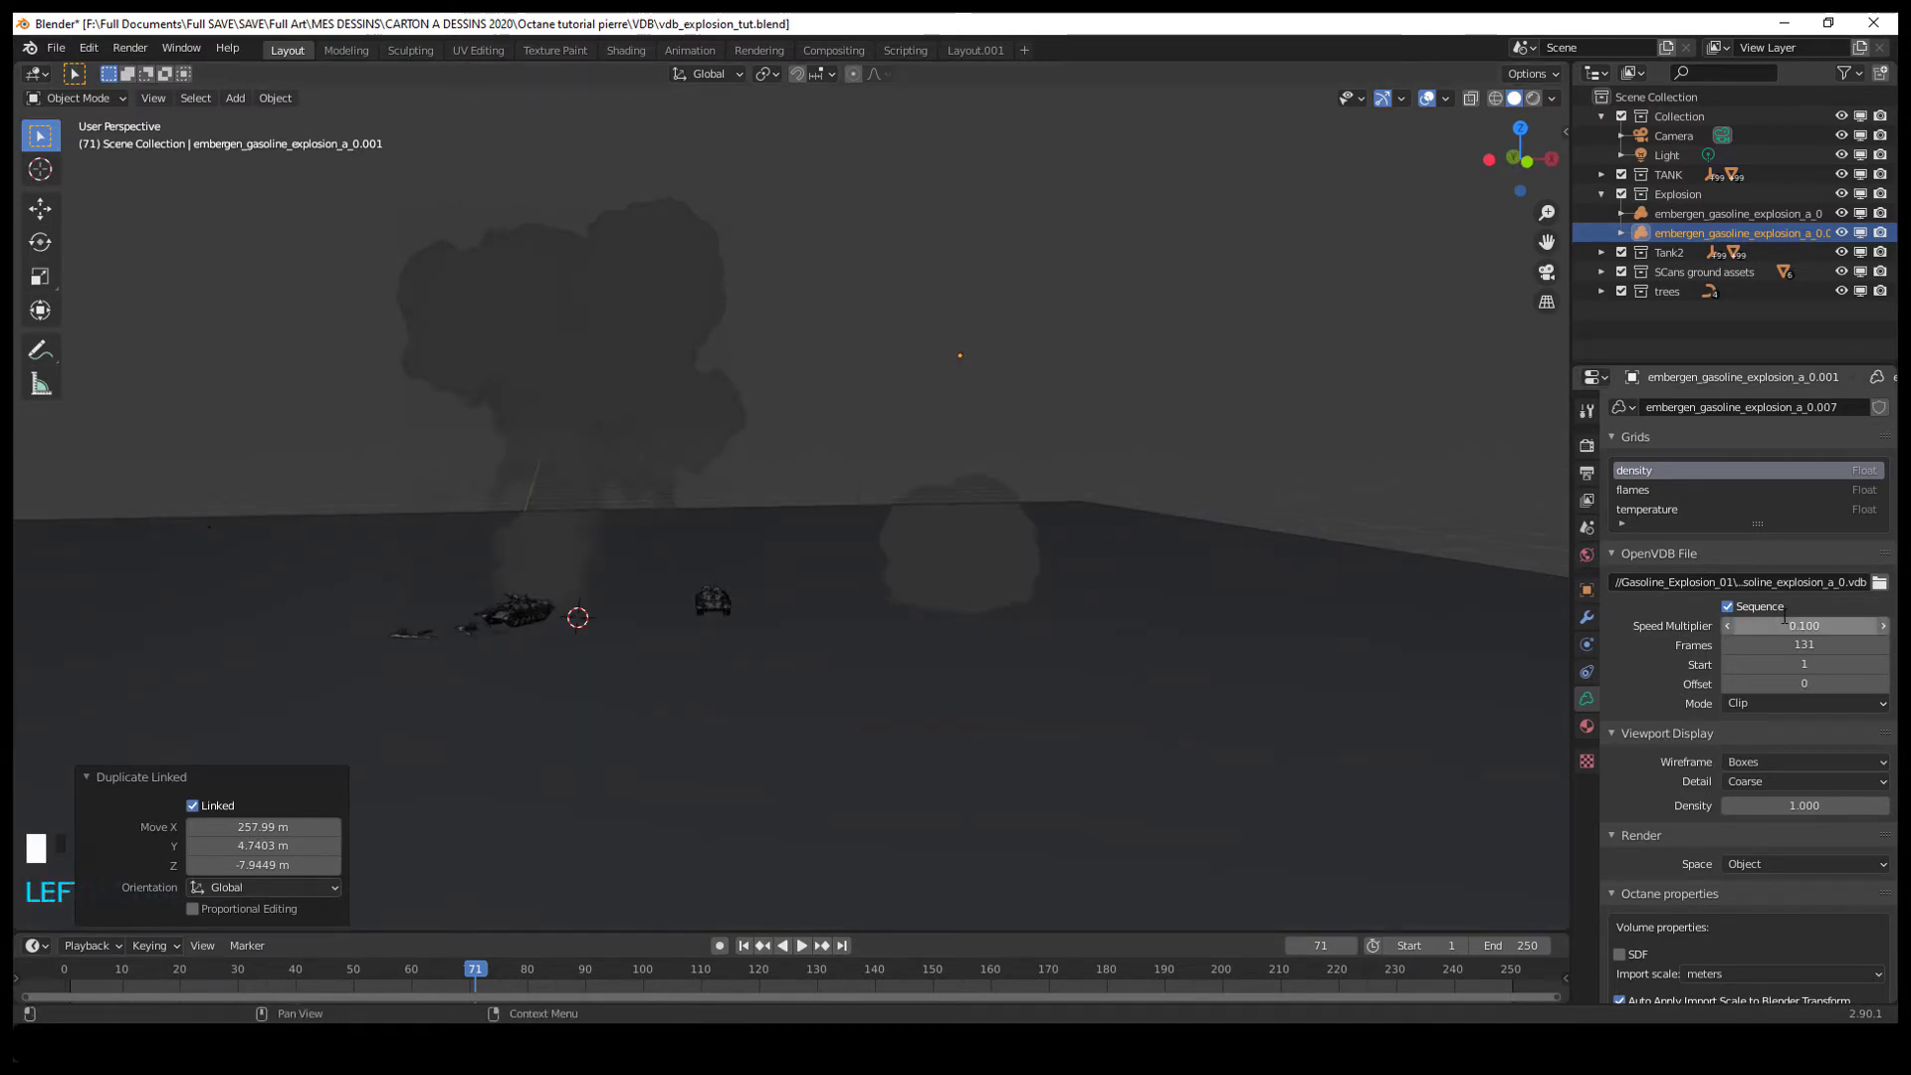
{"action": "left_click", "coordinate": [1801, 622]}
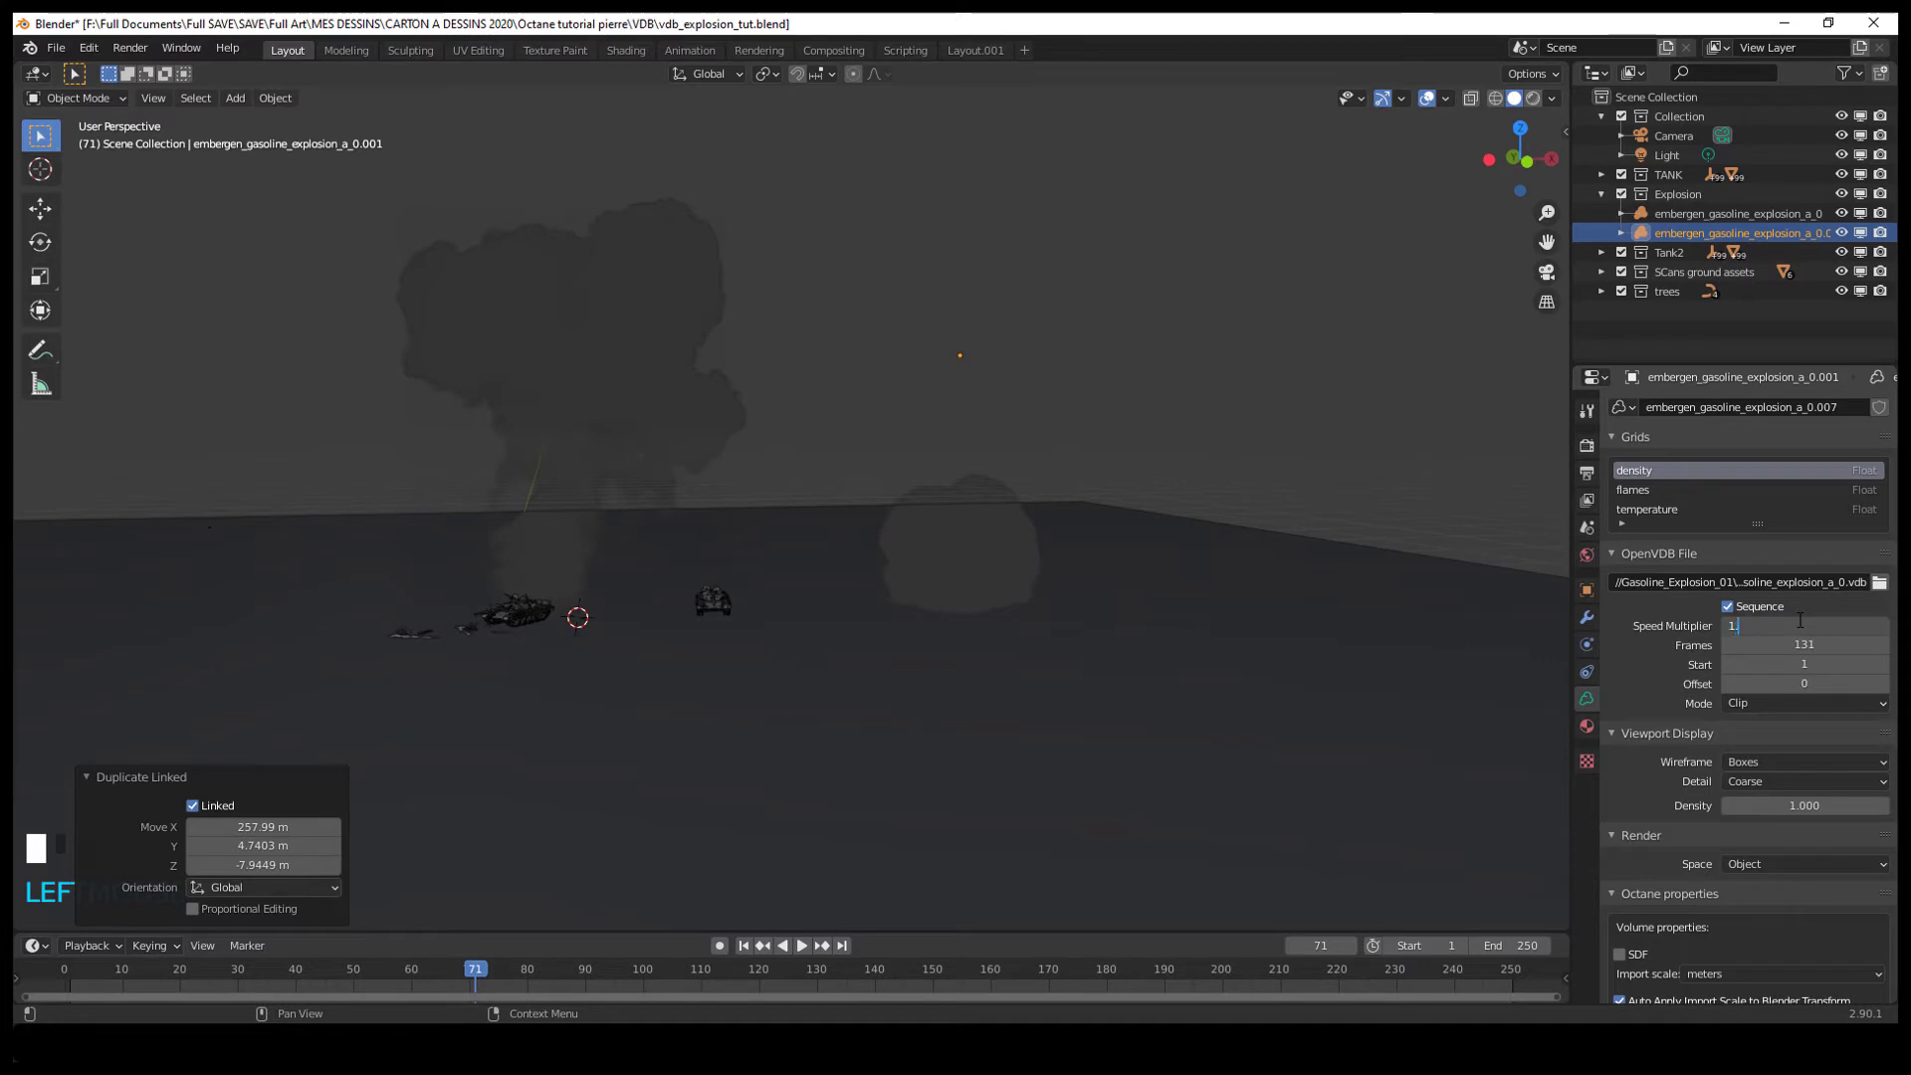
{"action": "key", "text": "Return"}
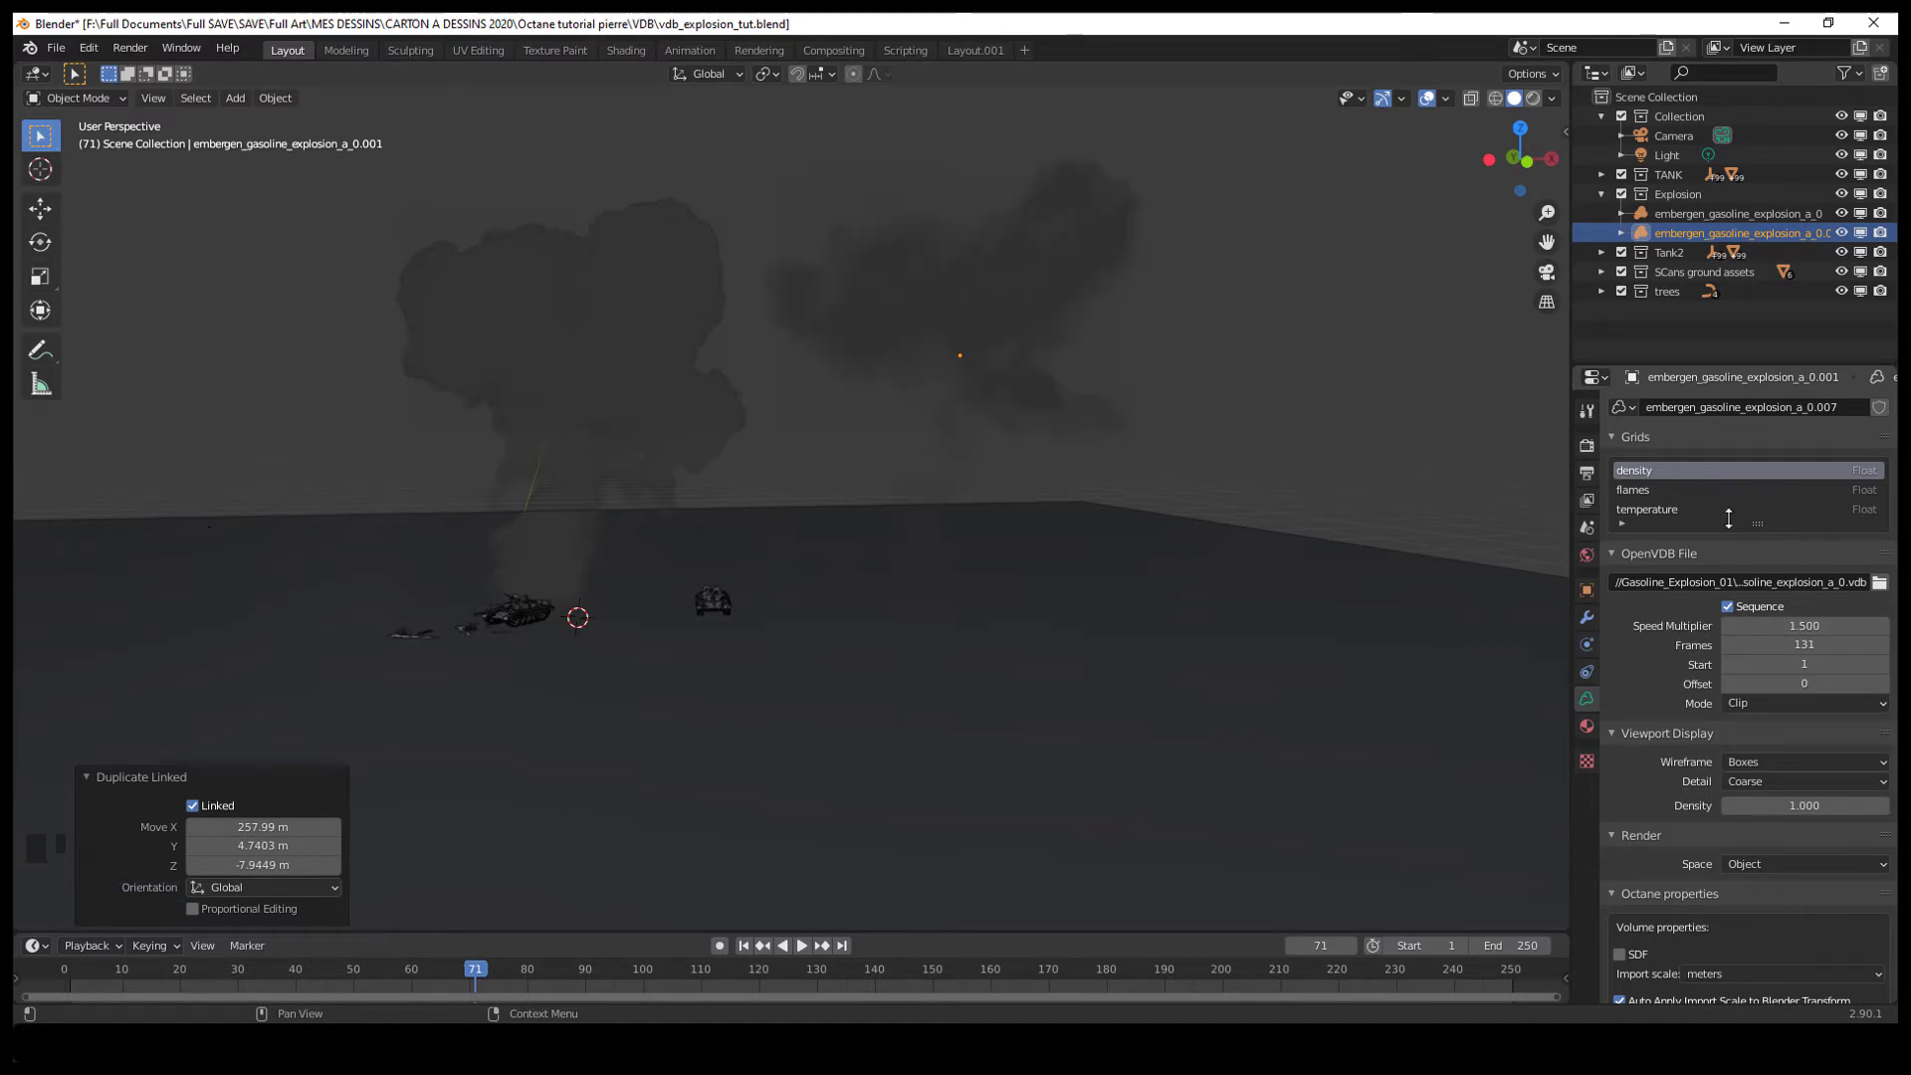
{"action": "middle_click_drag", "start_coordinate": [1205, 467], "coordinate": [987, 477]}
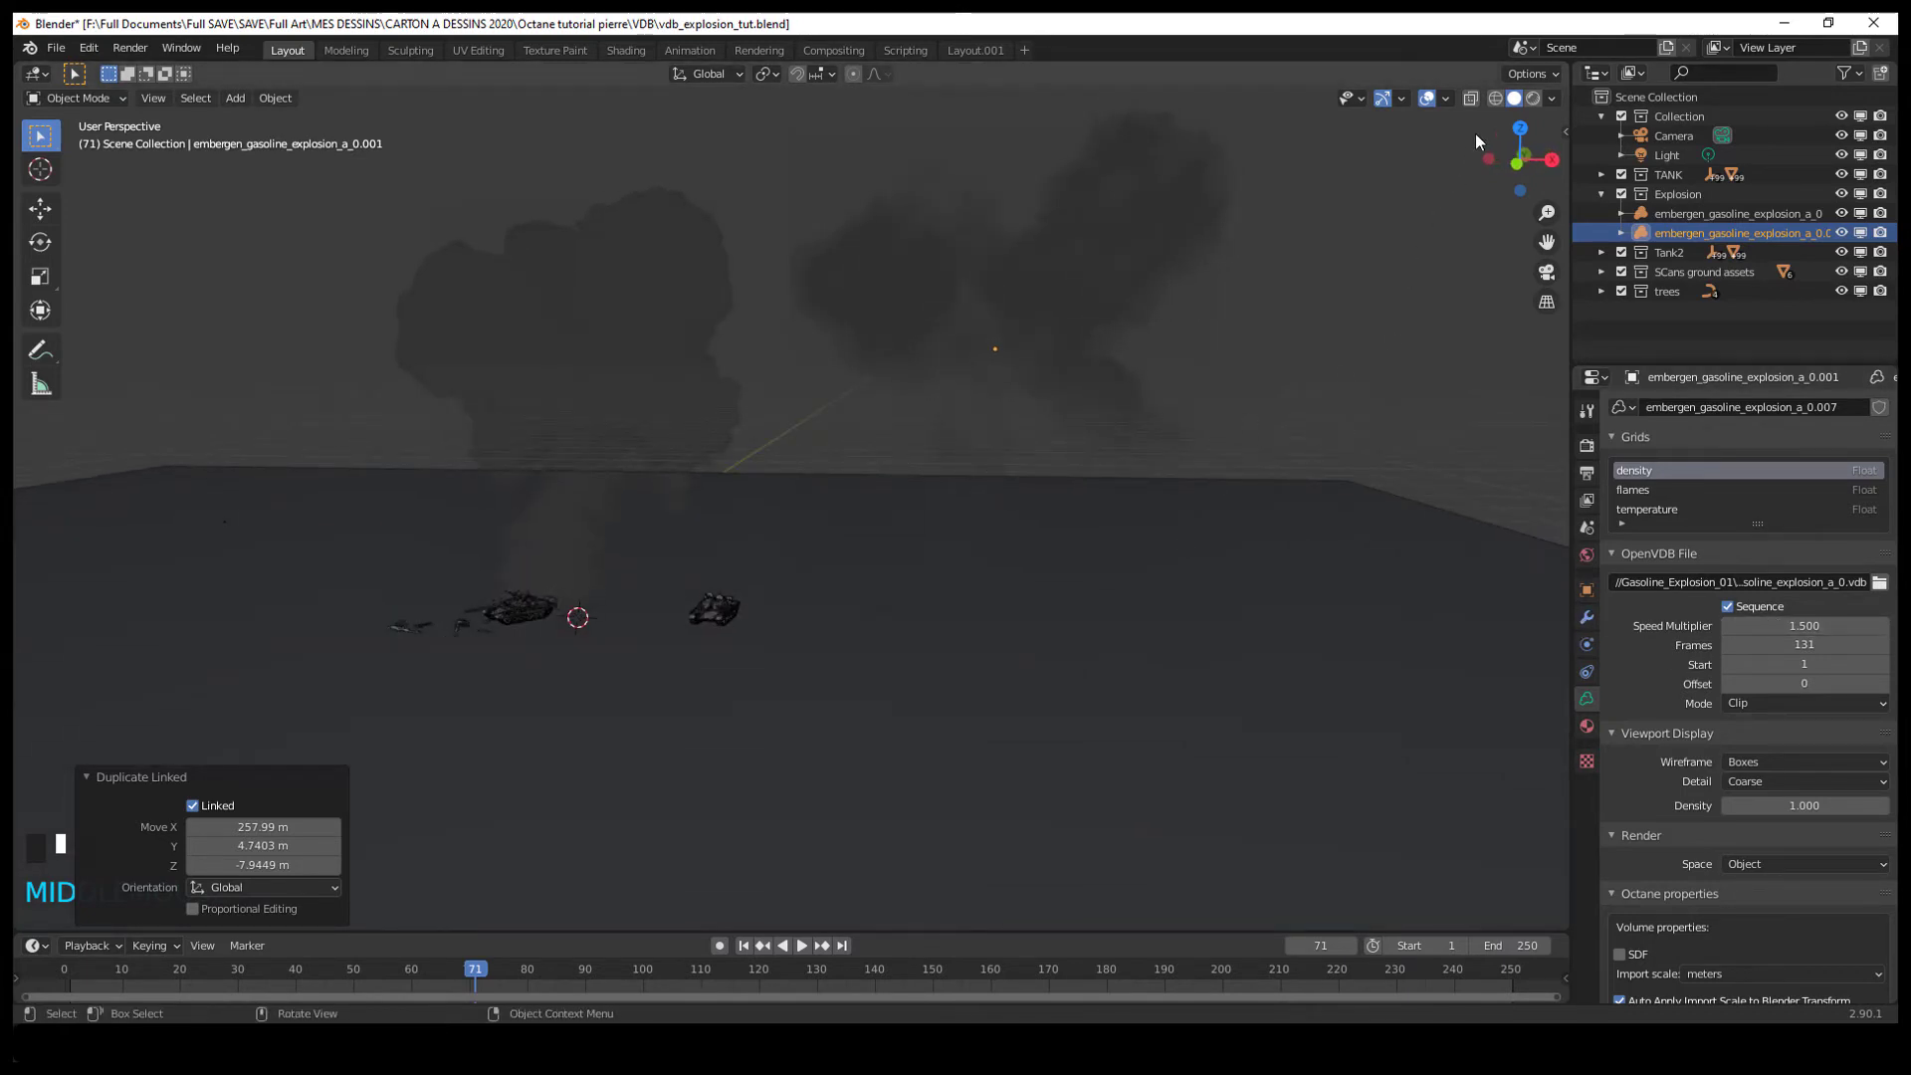
Preview the scene in rendered shading and toggle the Explosion collection's visibility off and on to reload both volumes
{"action": "left_click", "coordinate": [1532, 98]}
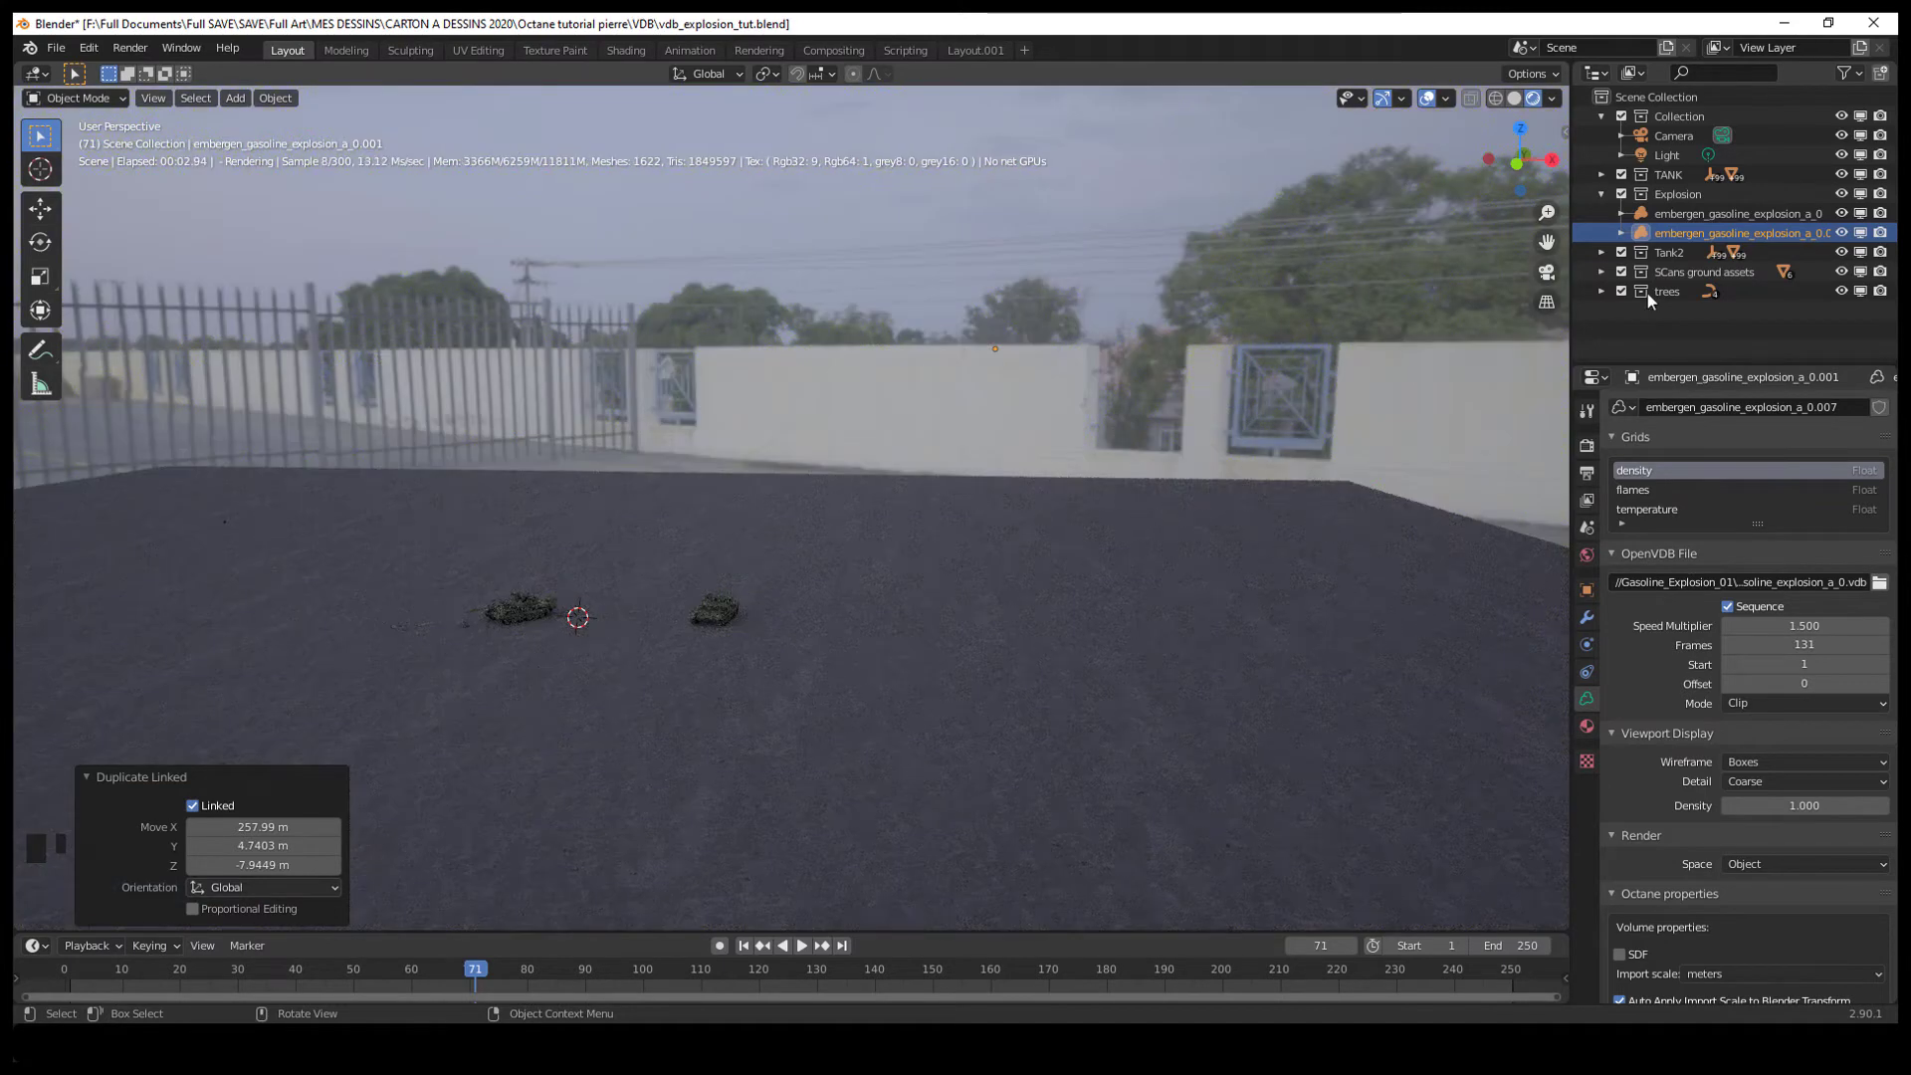
{"action": "left_click", "coordinate": [1843, 193]}
{"action": "left_click", "coordinate": [1843, 194]}
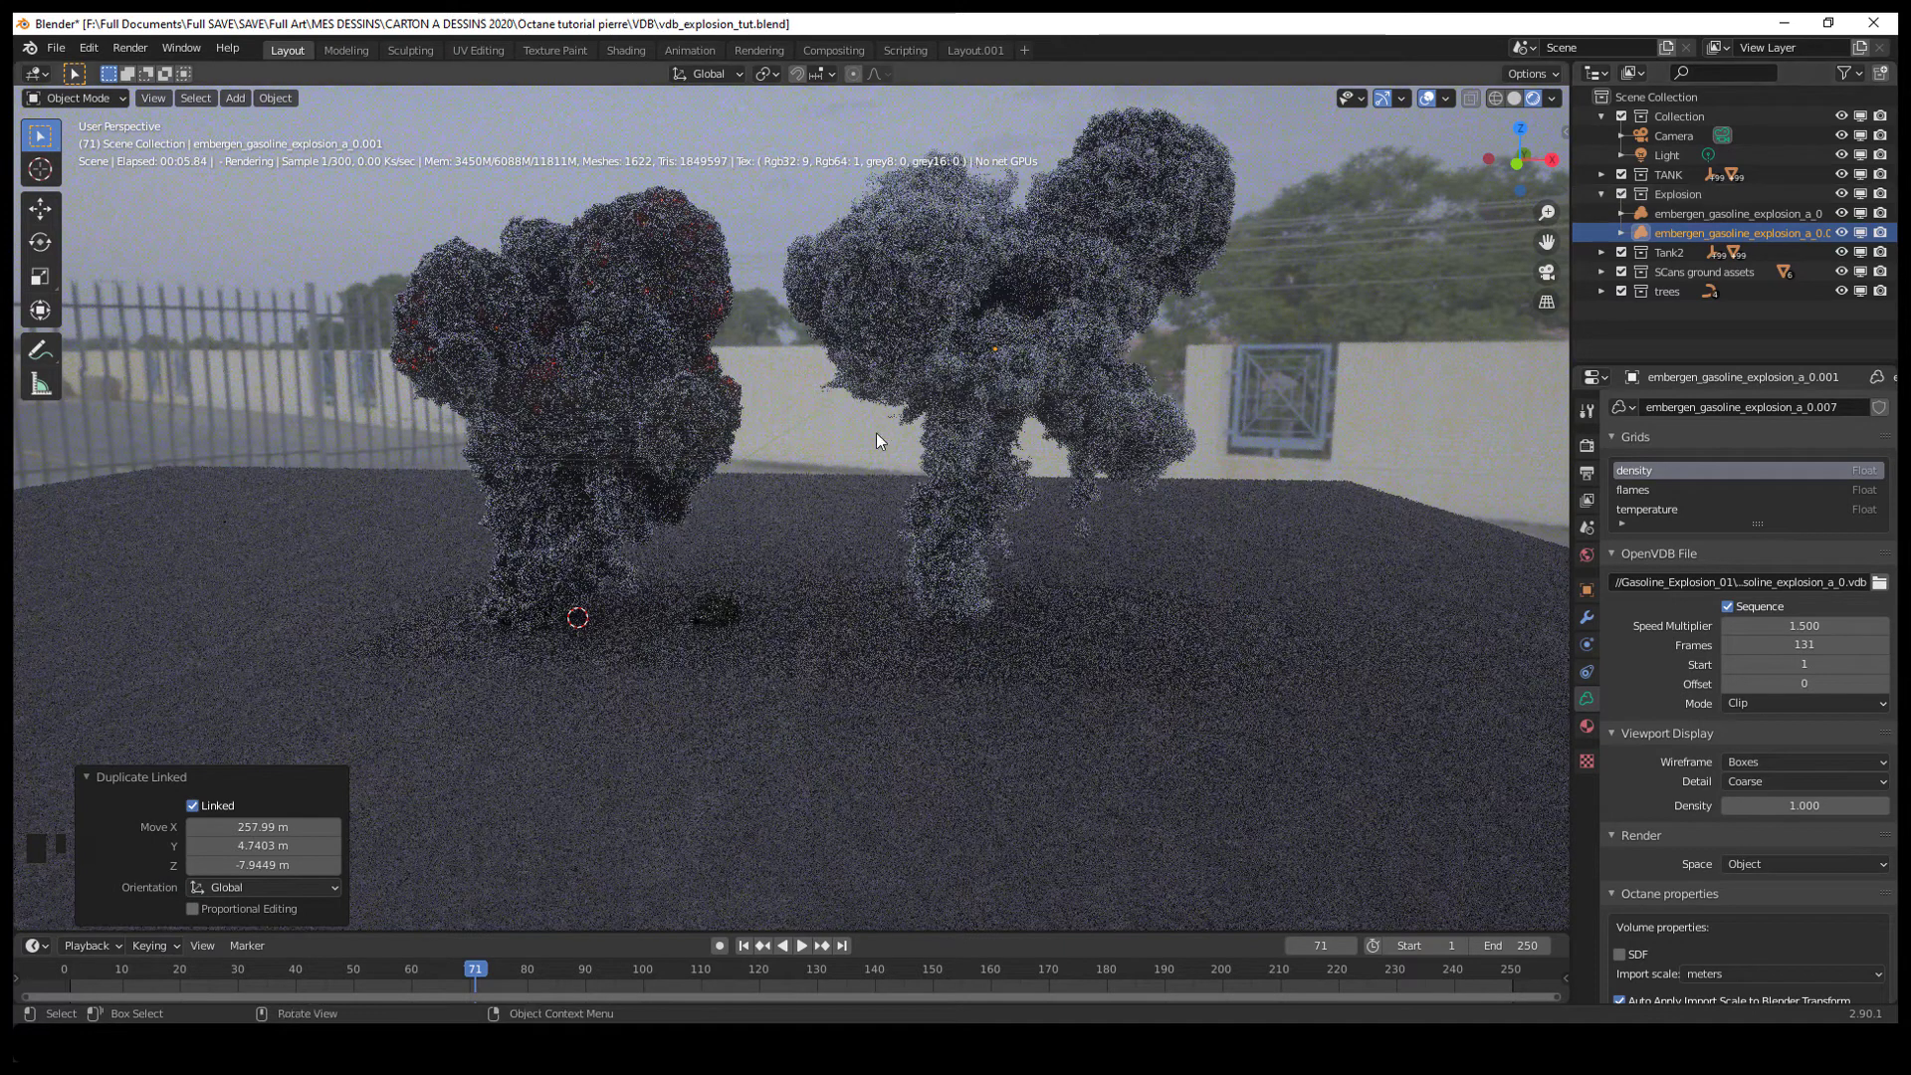
Set the duplicated explosion's speed multiplier to 1.6 and compare both explosions from a higher angle
{"action": "left_click", "coordinate": [1792, 625]}
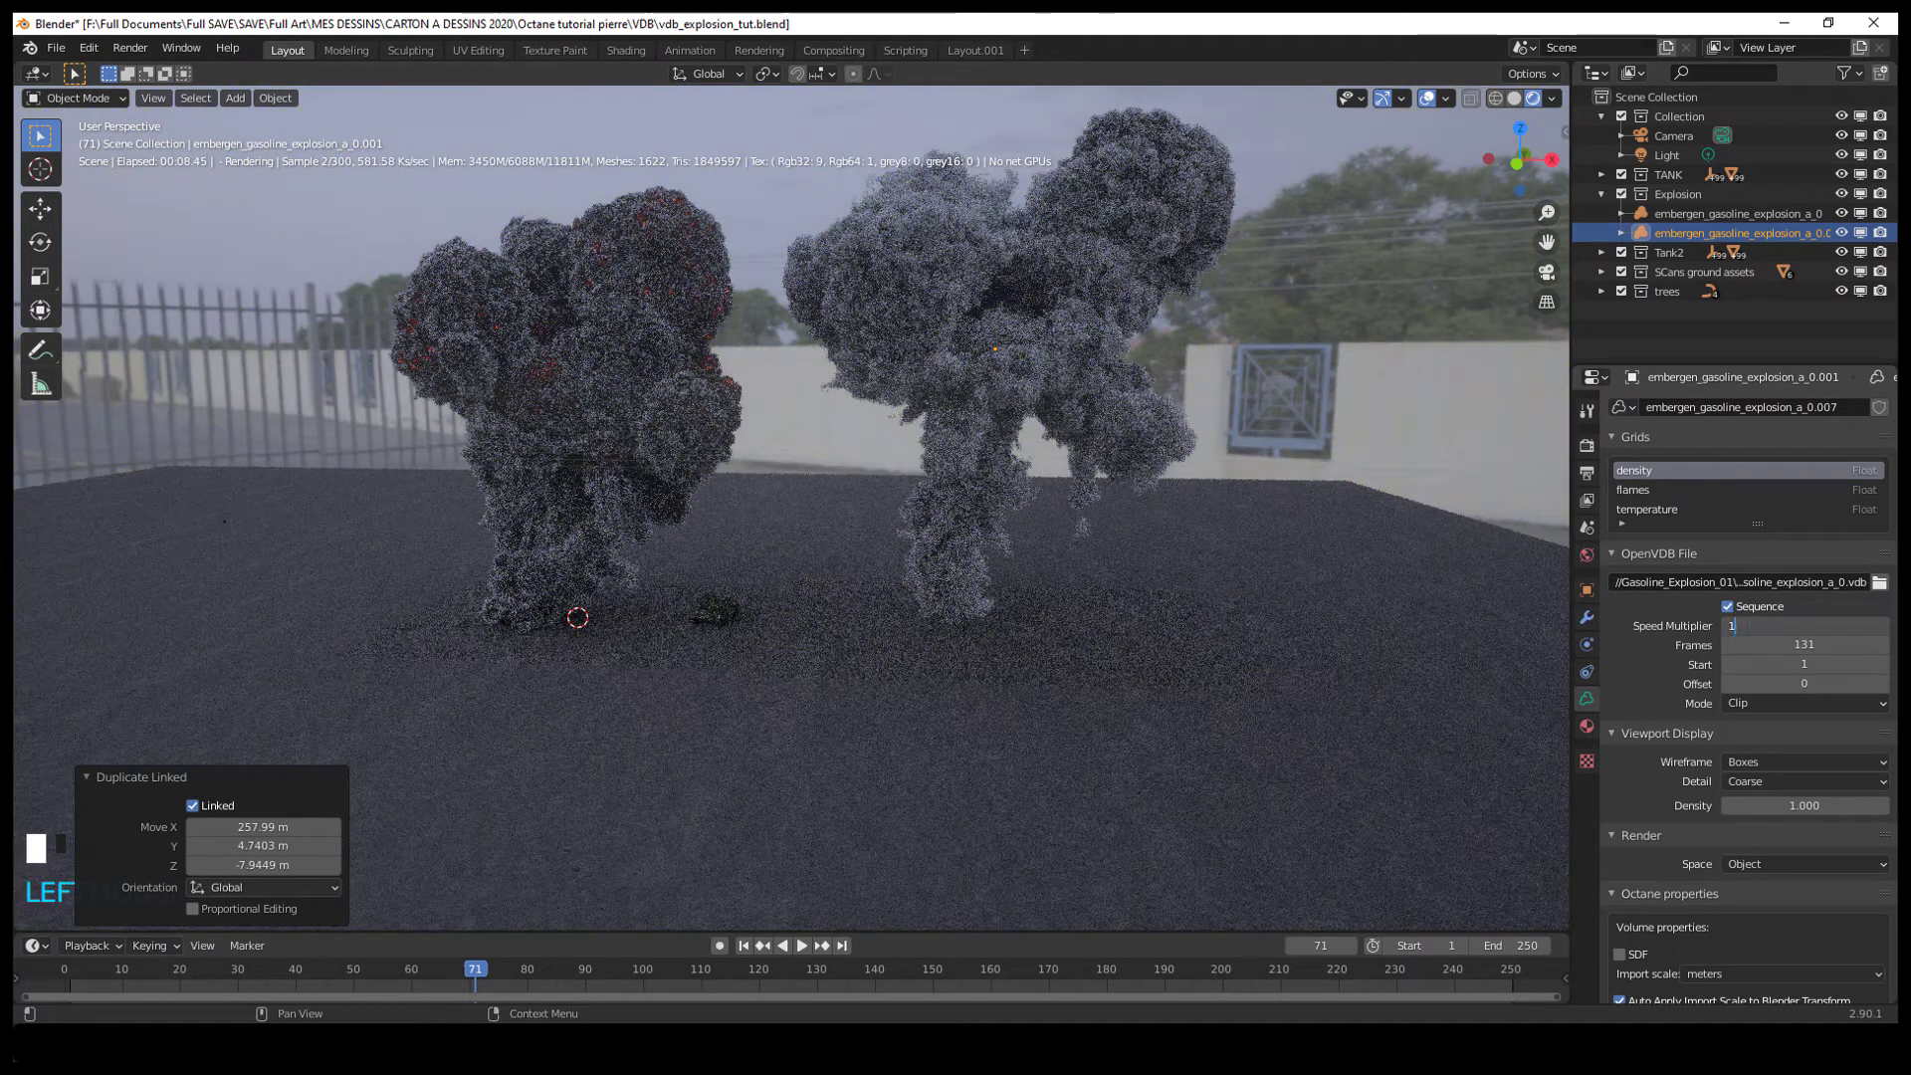
{"action": "type", "text": ".6"}
{"action": "key", "text": "Return"}
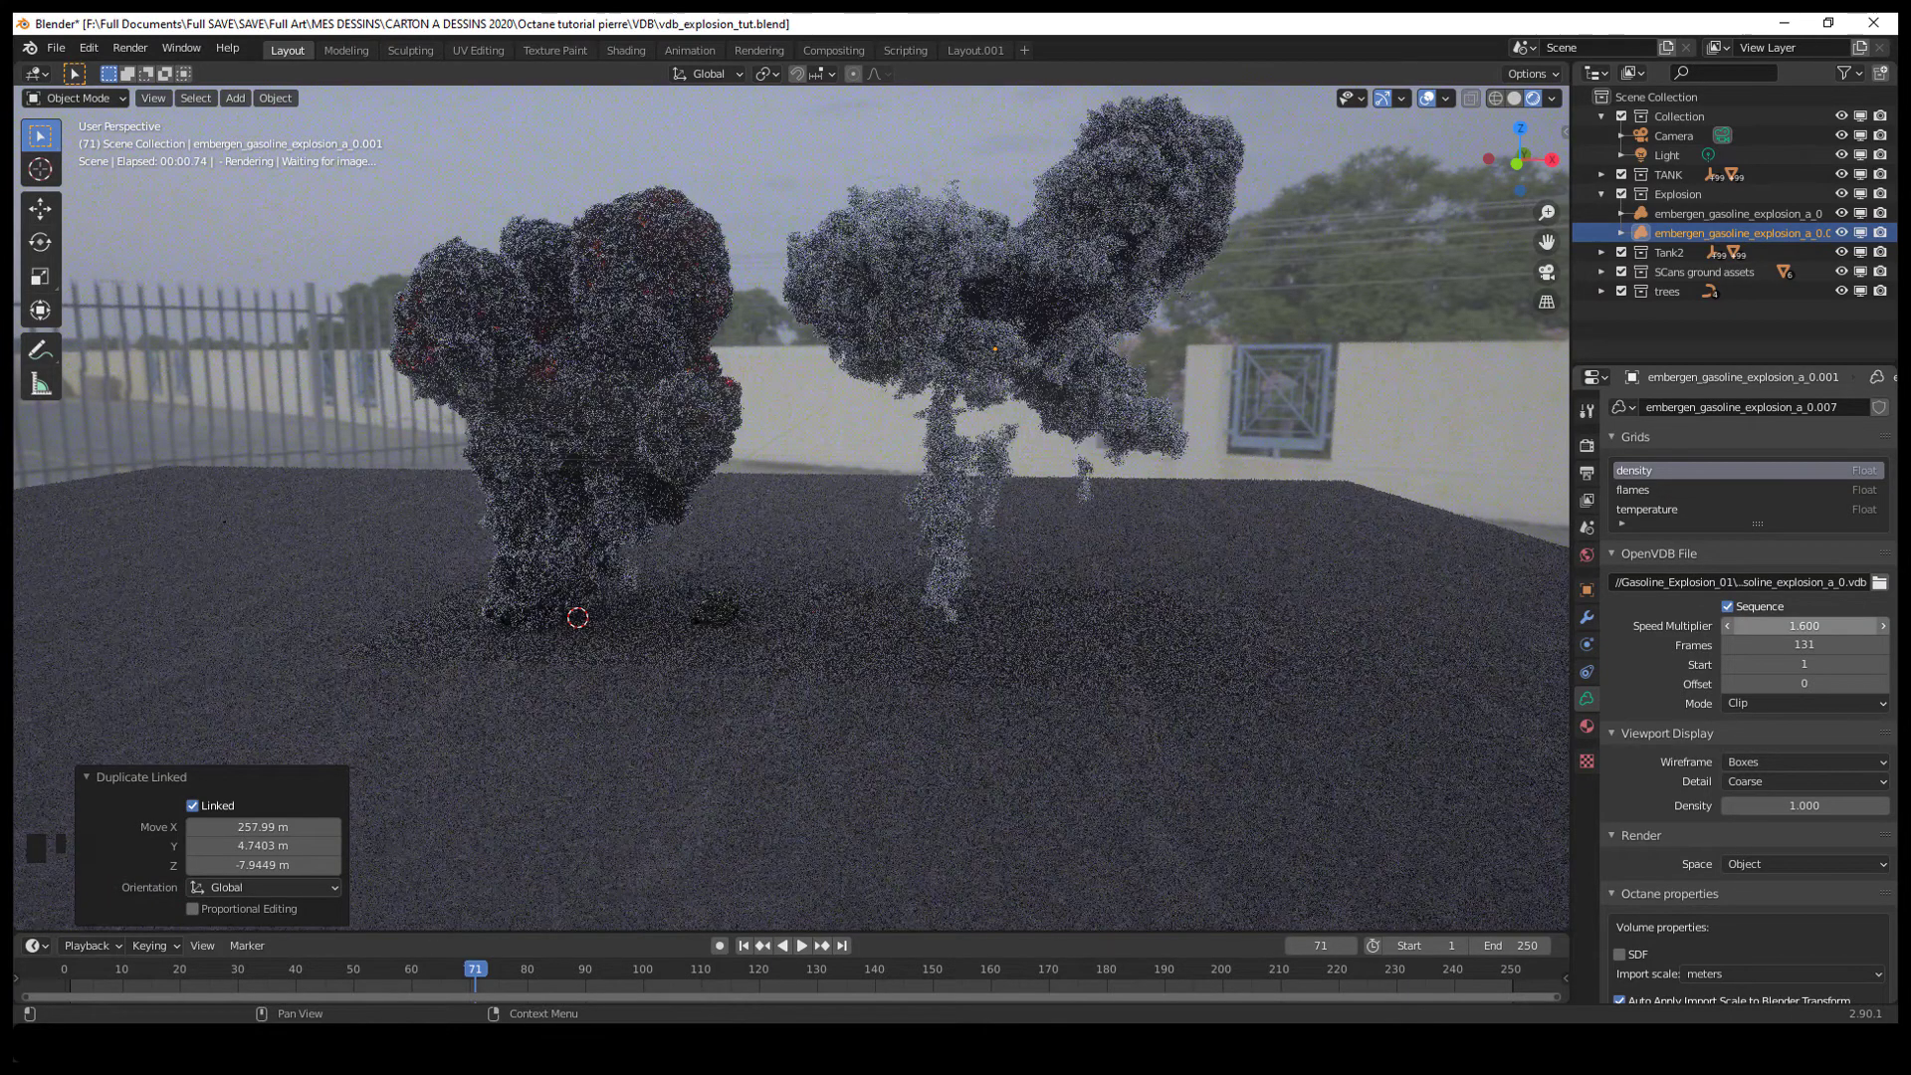
{"action": "mouse_move", "coordinate": [1059, 542]}
{"action": "middle_mouse_down"}
{"action": "mouse_move", "coordinate": [971, 548]}
{"action": "mouse_move", "coordinate": [1066, 566]}
{"action": "middle_mouse_up"}
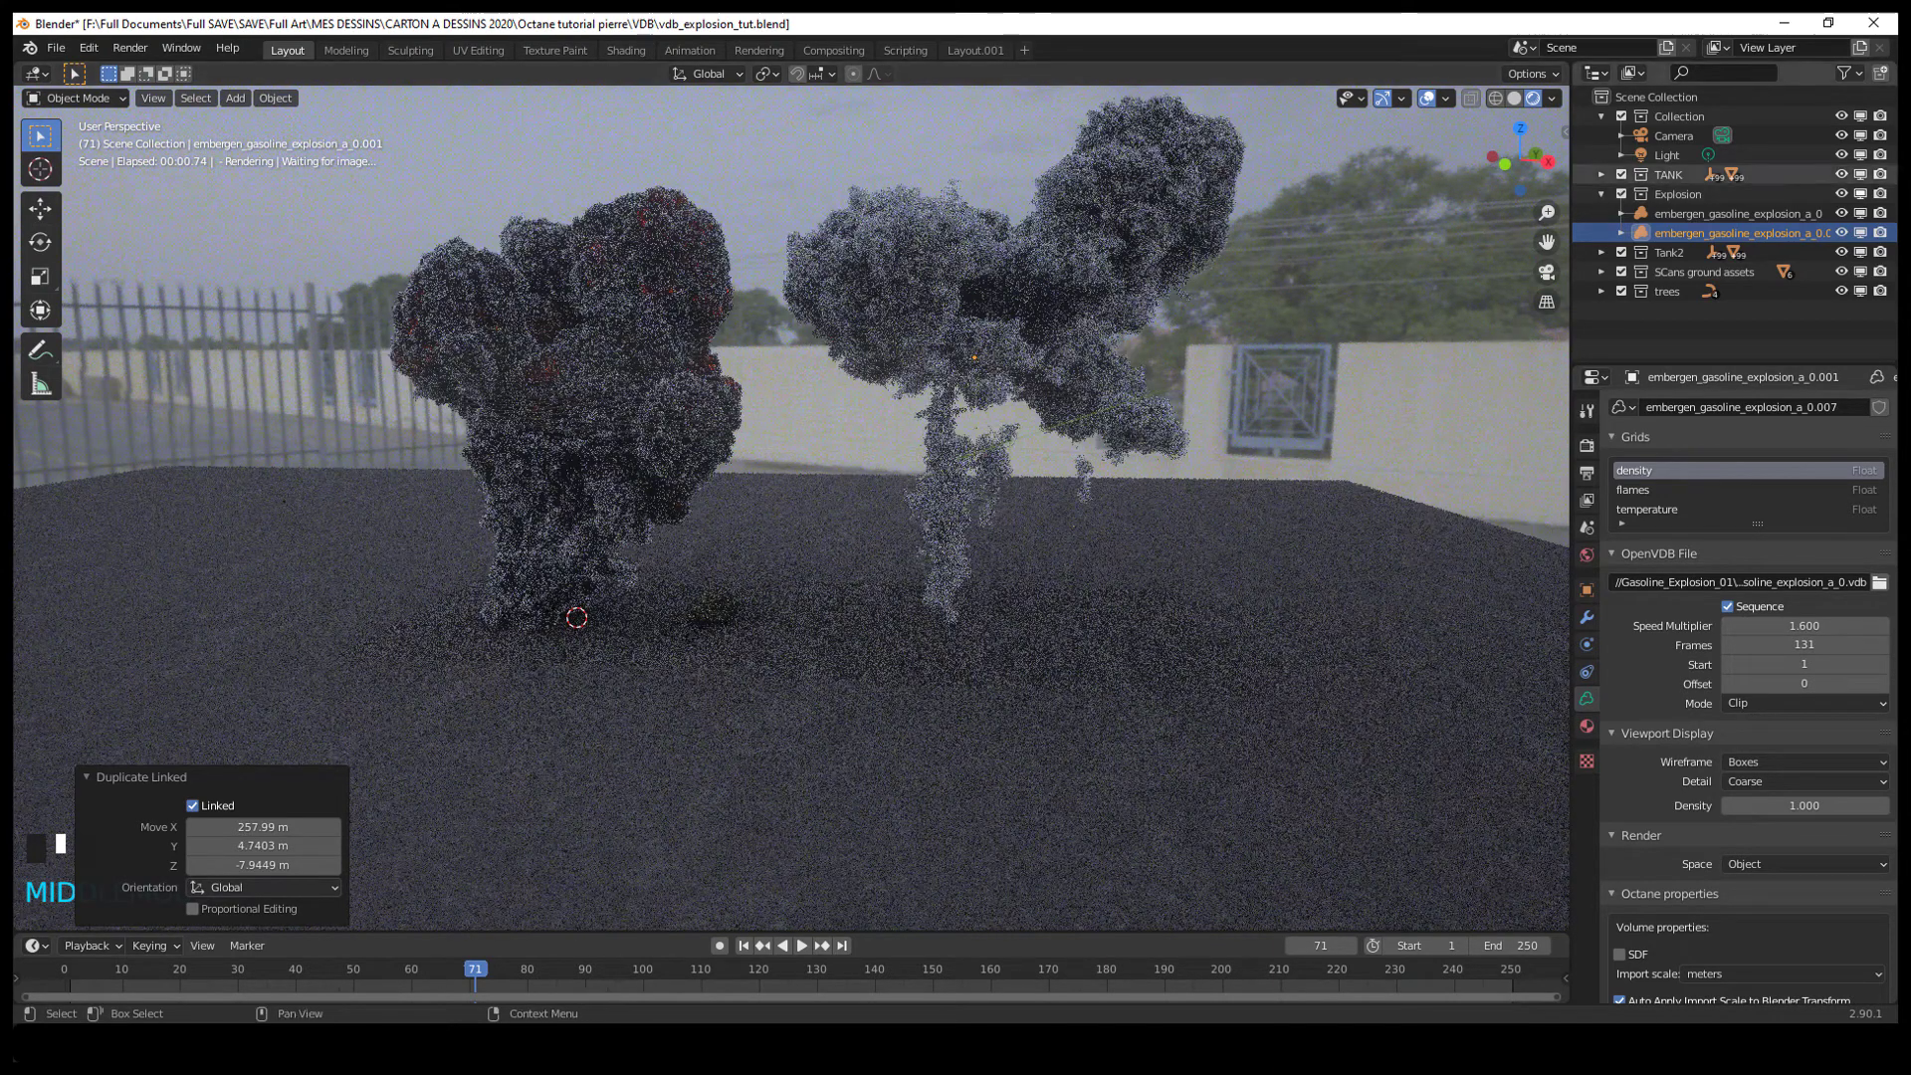
{"action": "middle_click_drag", "start_coordinate": [944, 511], "coordinate": [947, 542]}
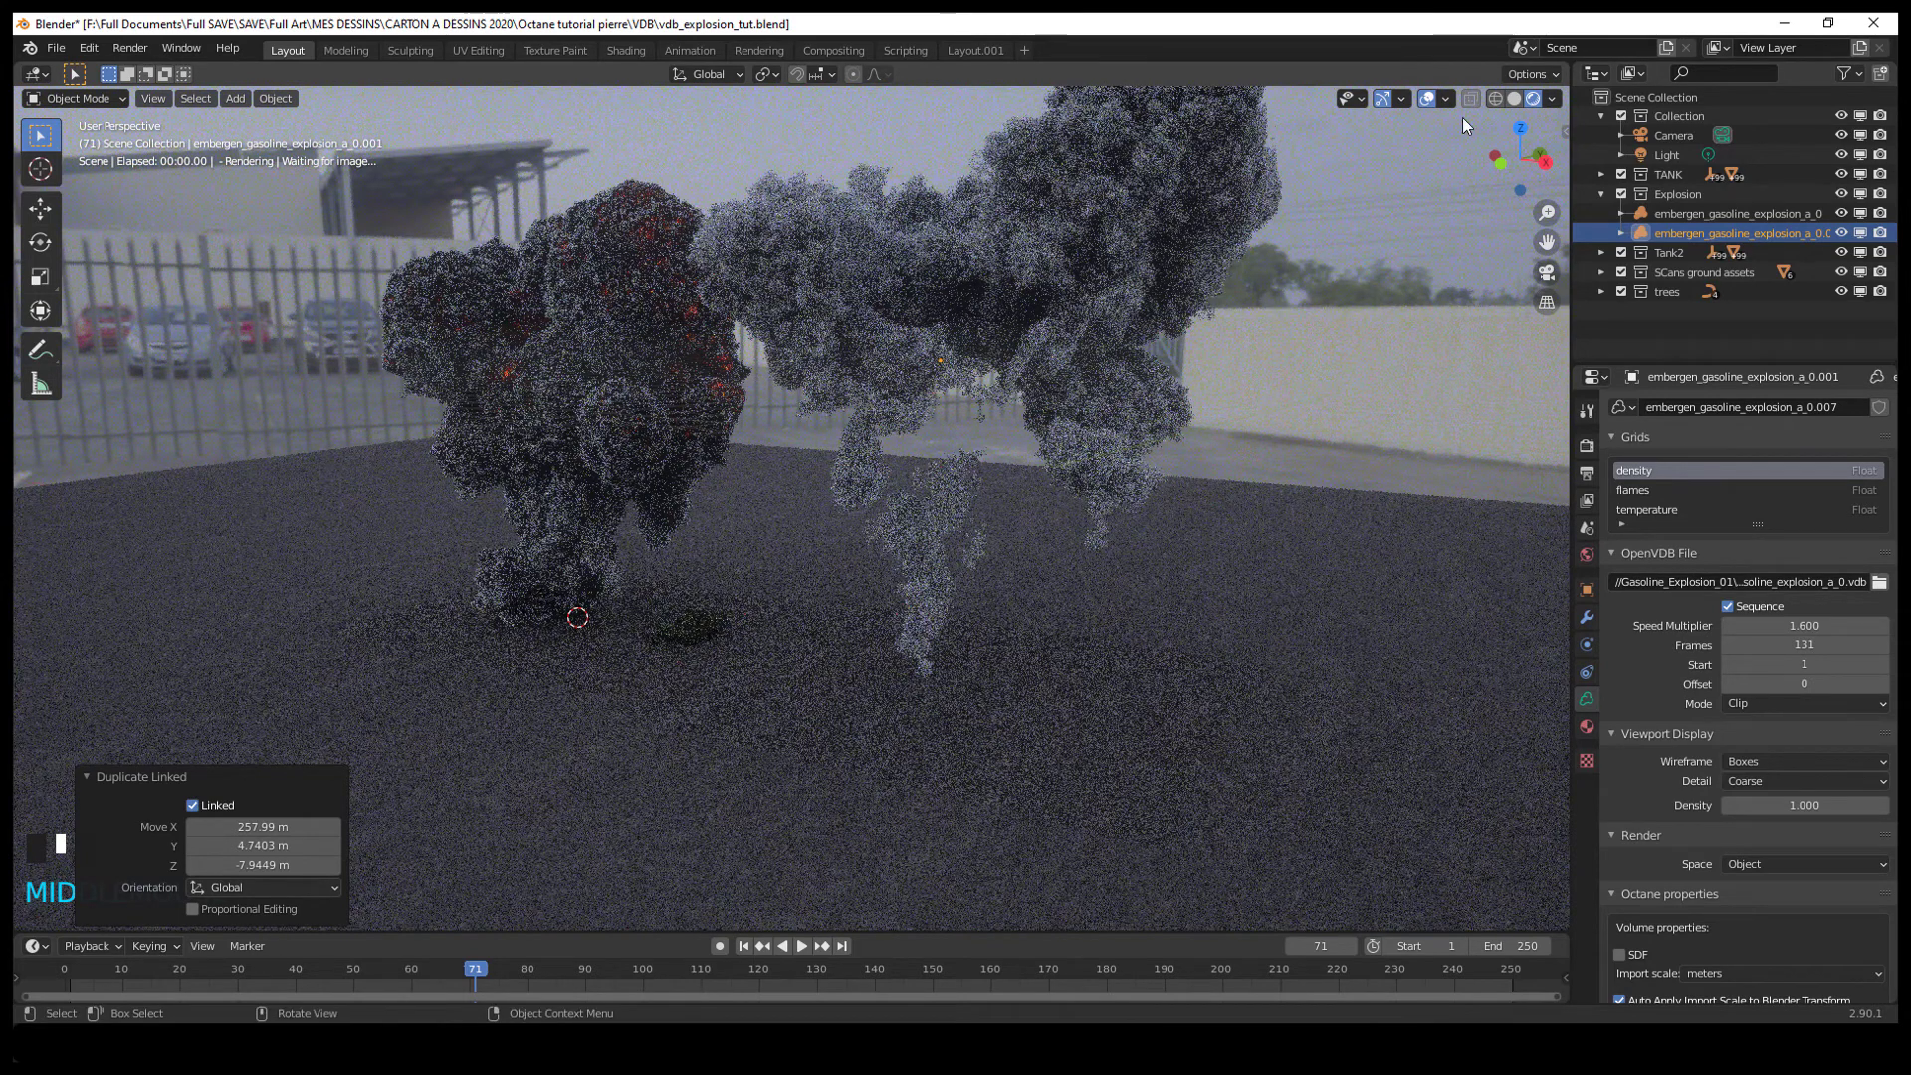
In a solid top view, rotate the duplicated explosion about -89° and move it about -15 m in X and 70 m in Y
{"action": "left_click", "coordinate": [1514, 98]}
{"action": "mouse_move", "coordinate": [1071, 421]}
{"action": "middle_mouse_down"}
{"action": "mouse_move", "coordinate": [1102, 527]}
{"action": "mouse_move", "coordinate": [1150, 587]}
{"action": "mouse_move", "coordinate": [1228, 577]}
{"action": "middle_mouse_up"}
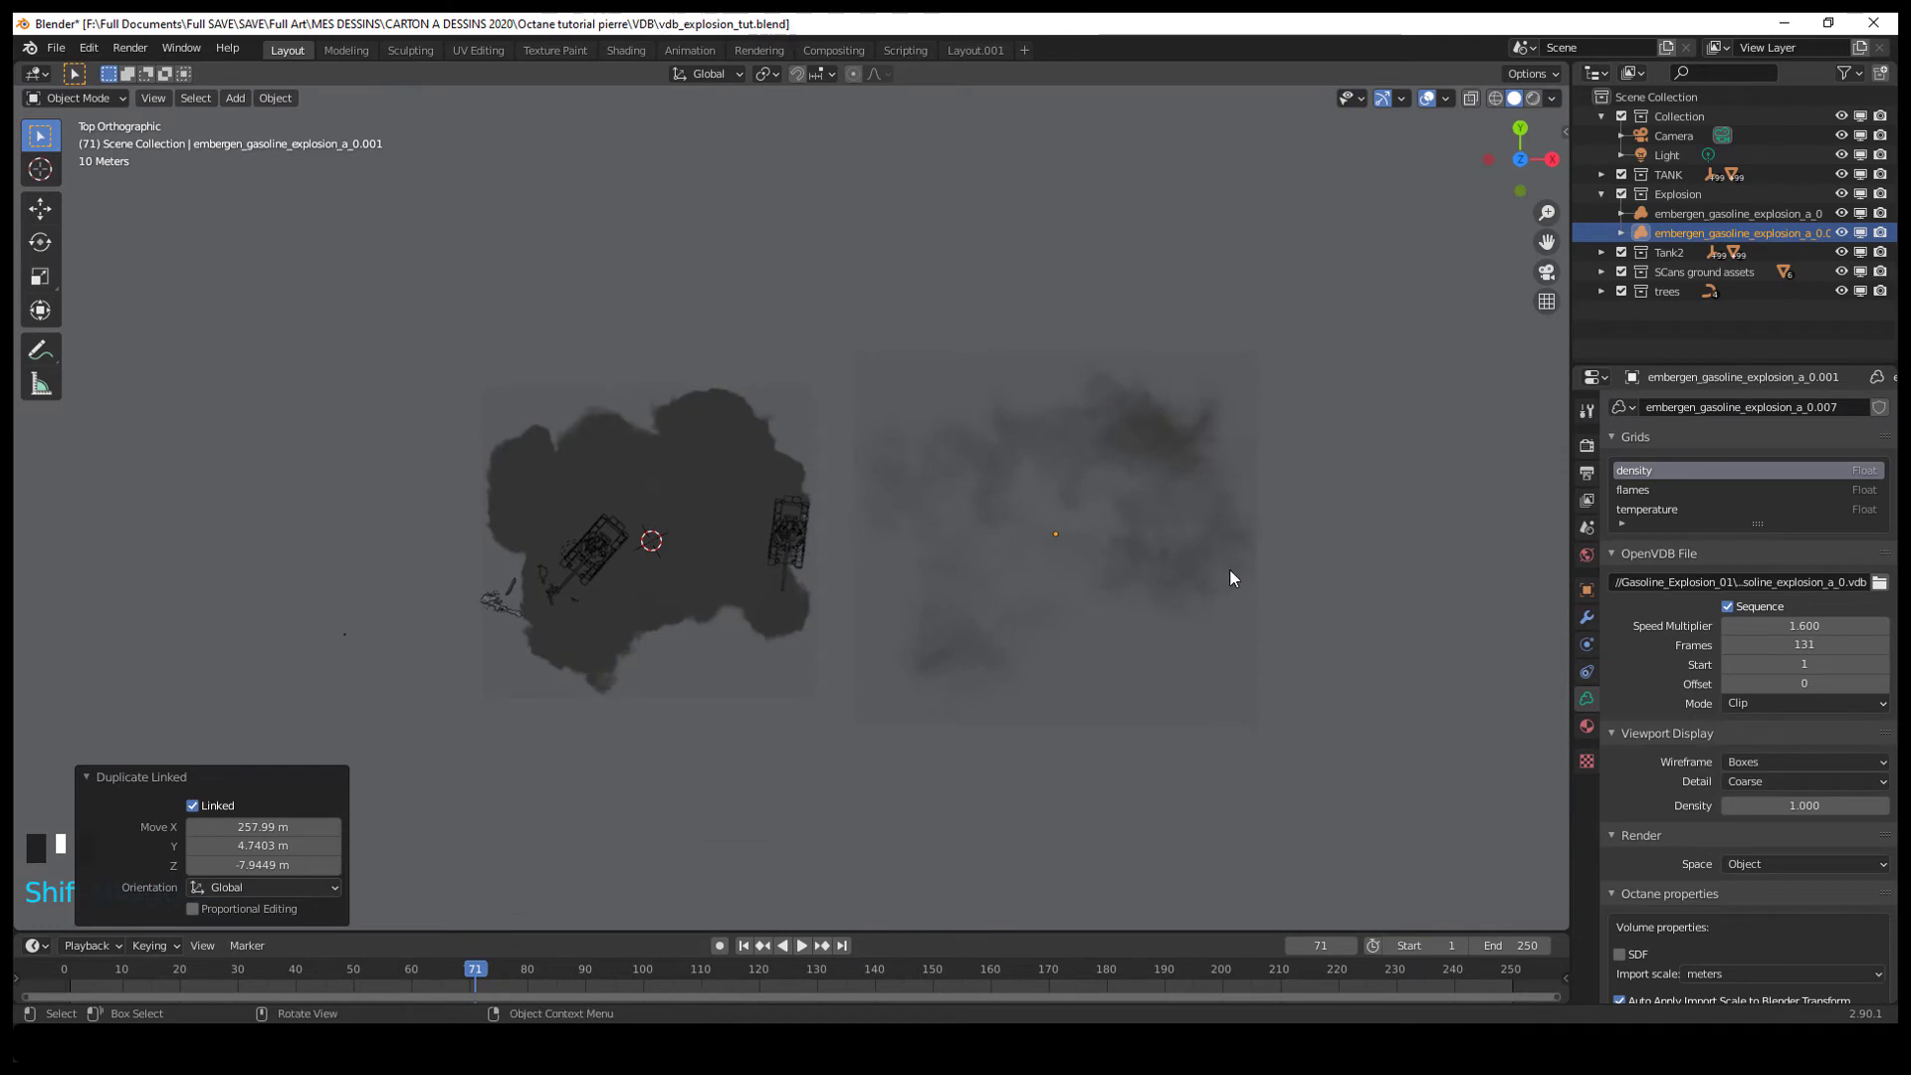
{"action": "key", "text": "r"}
{"action": "left_click", "coordinate": [1098, 603]}
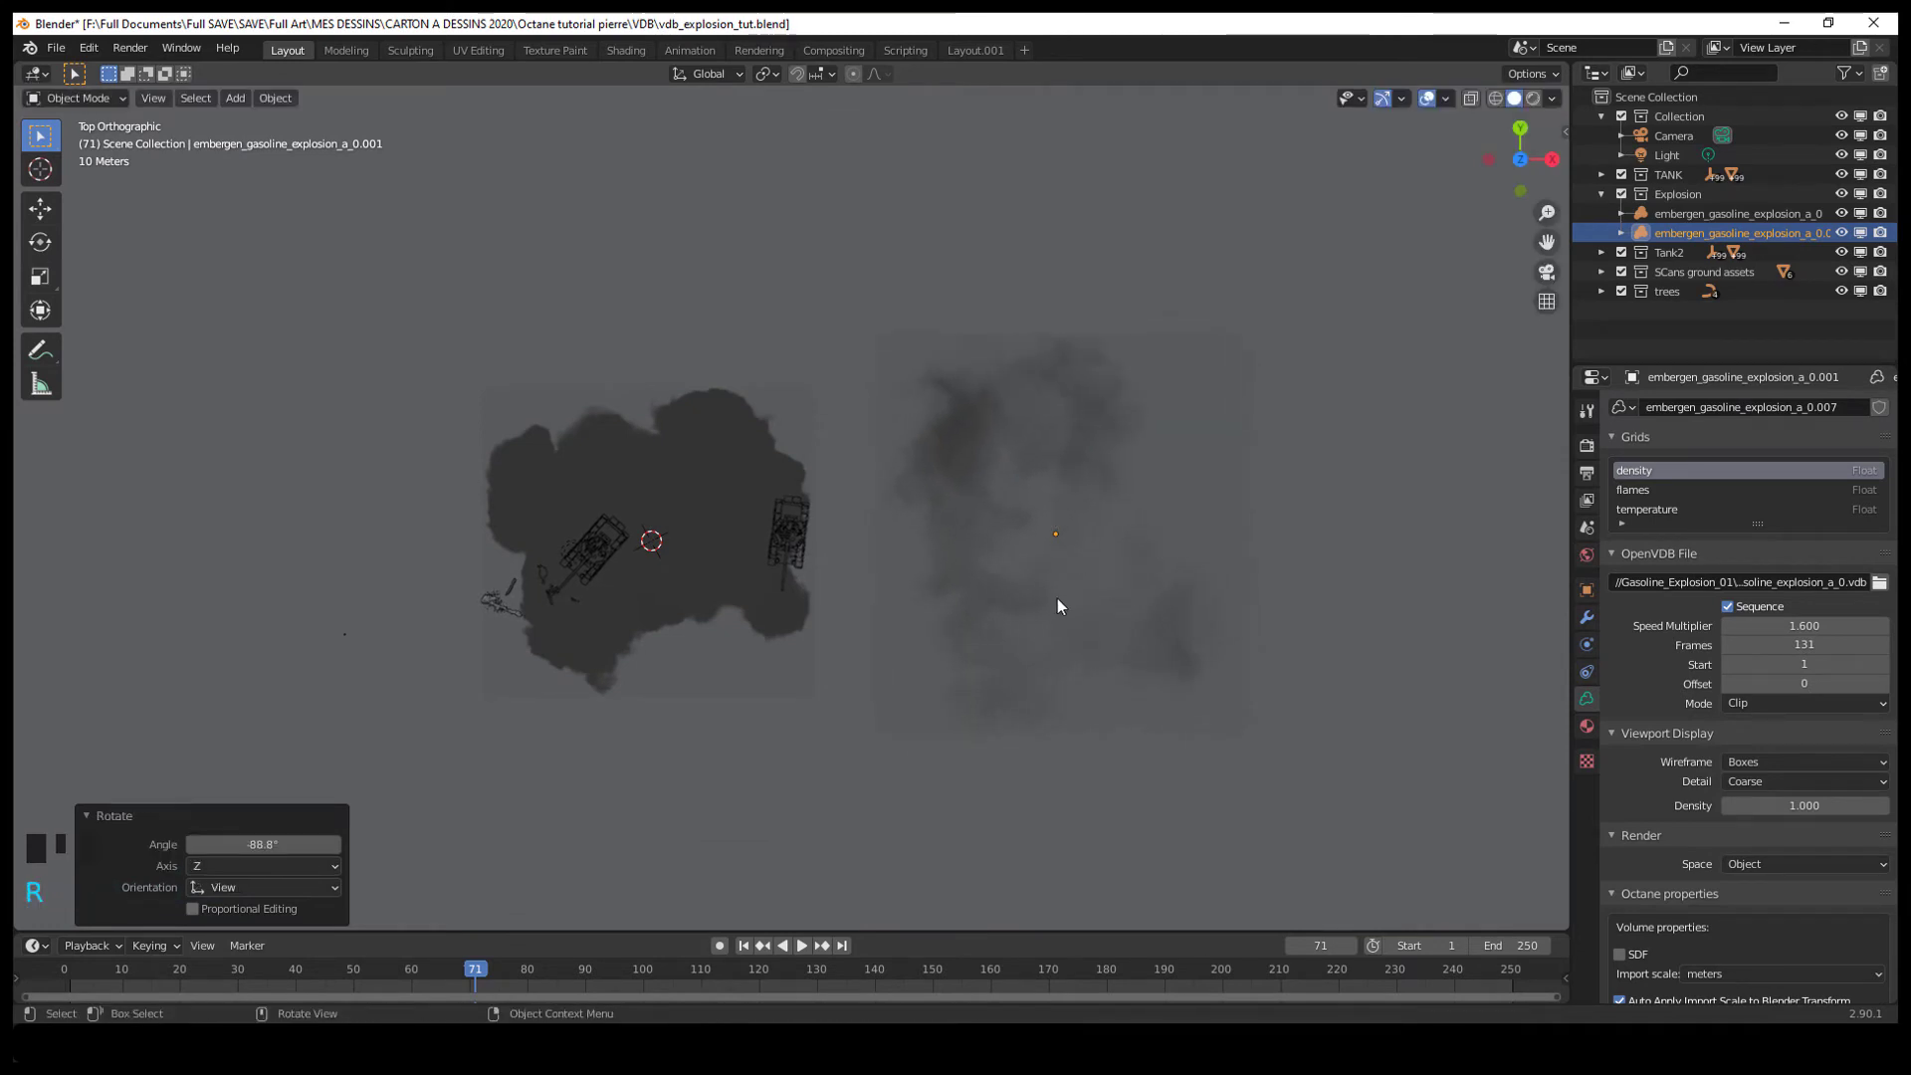
{"action": "key", "text": "g"}
{"action": "left_click", "coordinate": [1044, 493]}
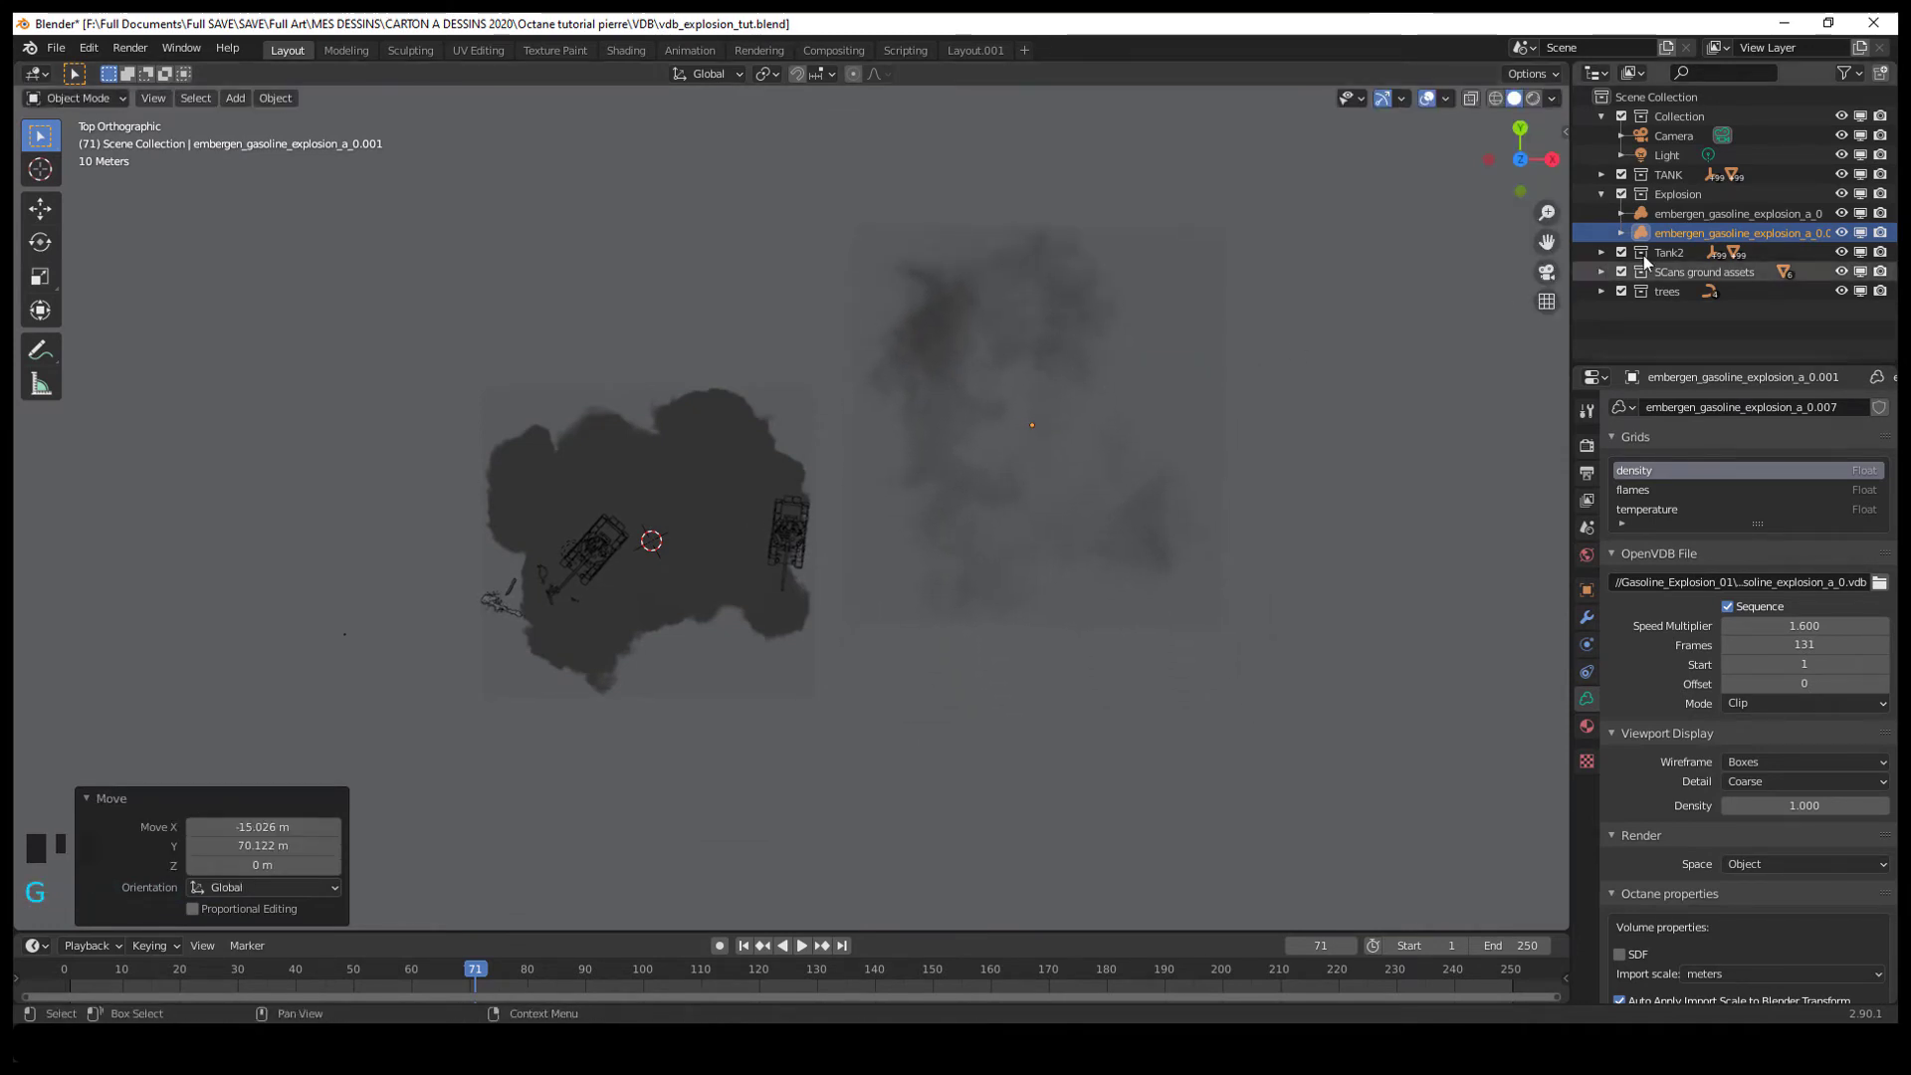
Move the original explosion volume about -9.4 m in X and 115 m in Y in the top view
{"action": "left_click", "coordinate": [1699, 213]}
{"action": "middle_click_drag", "start_coordinate": [670, 557], "coordinate": [834, 543], "text": "shift"}
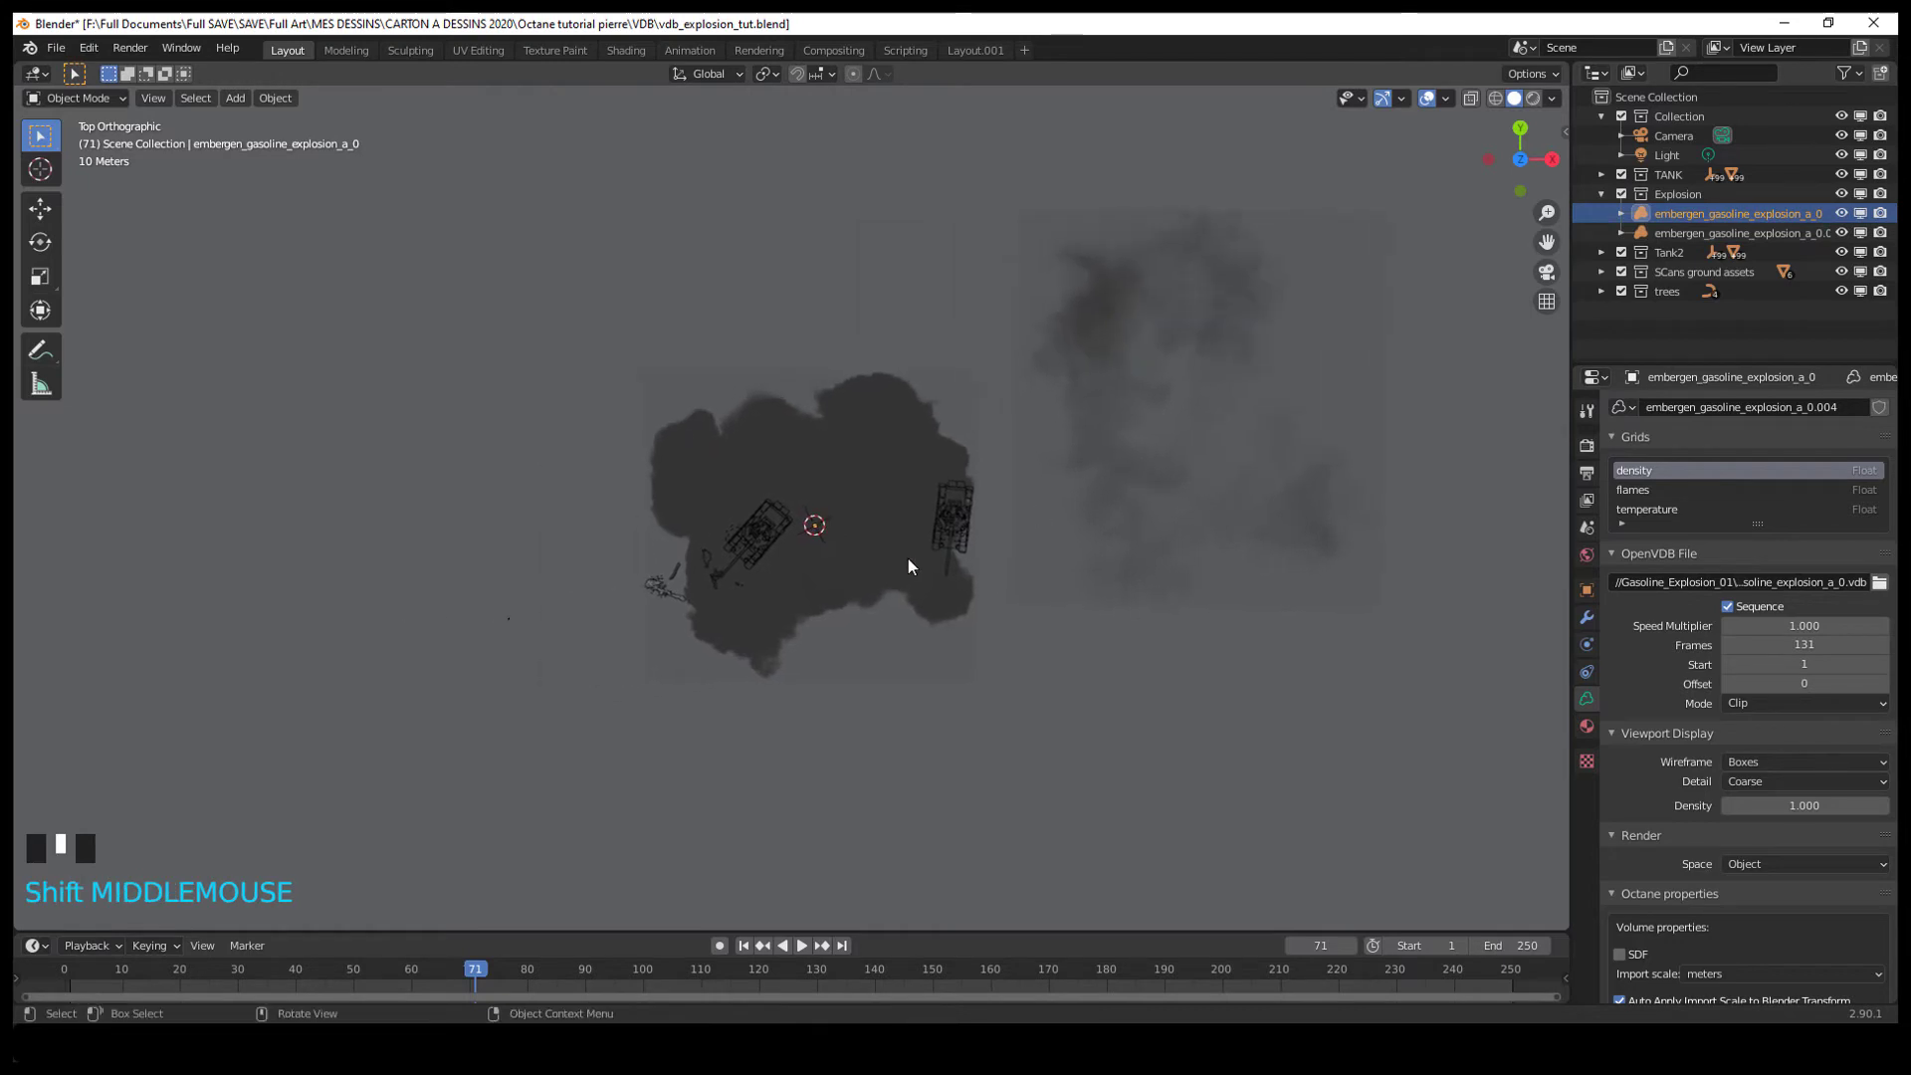
{"action": "key", "text": "g"}
{"action": "left_click", "coordinate": [891, 428]}
{"action": "middle_click_drag", "start_coordinate": [1145, 665], "coordinate": [1153, 450]}
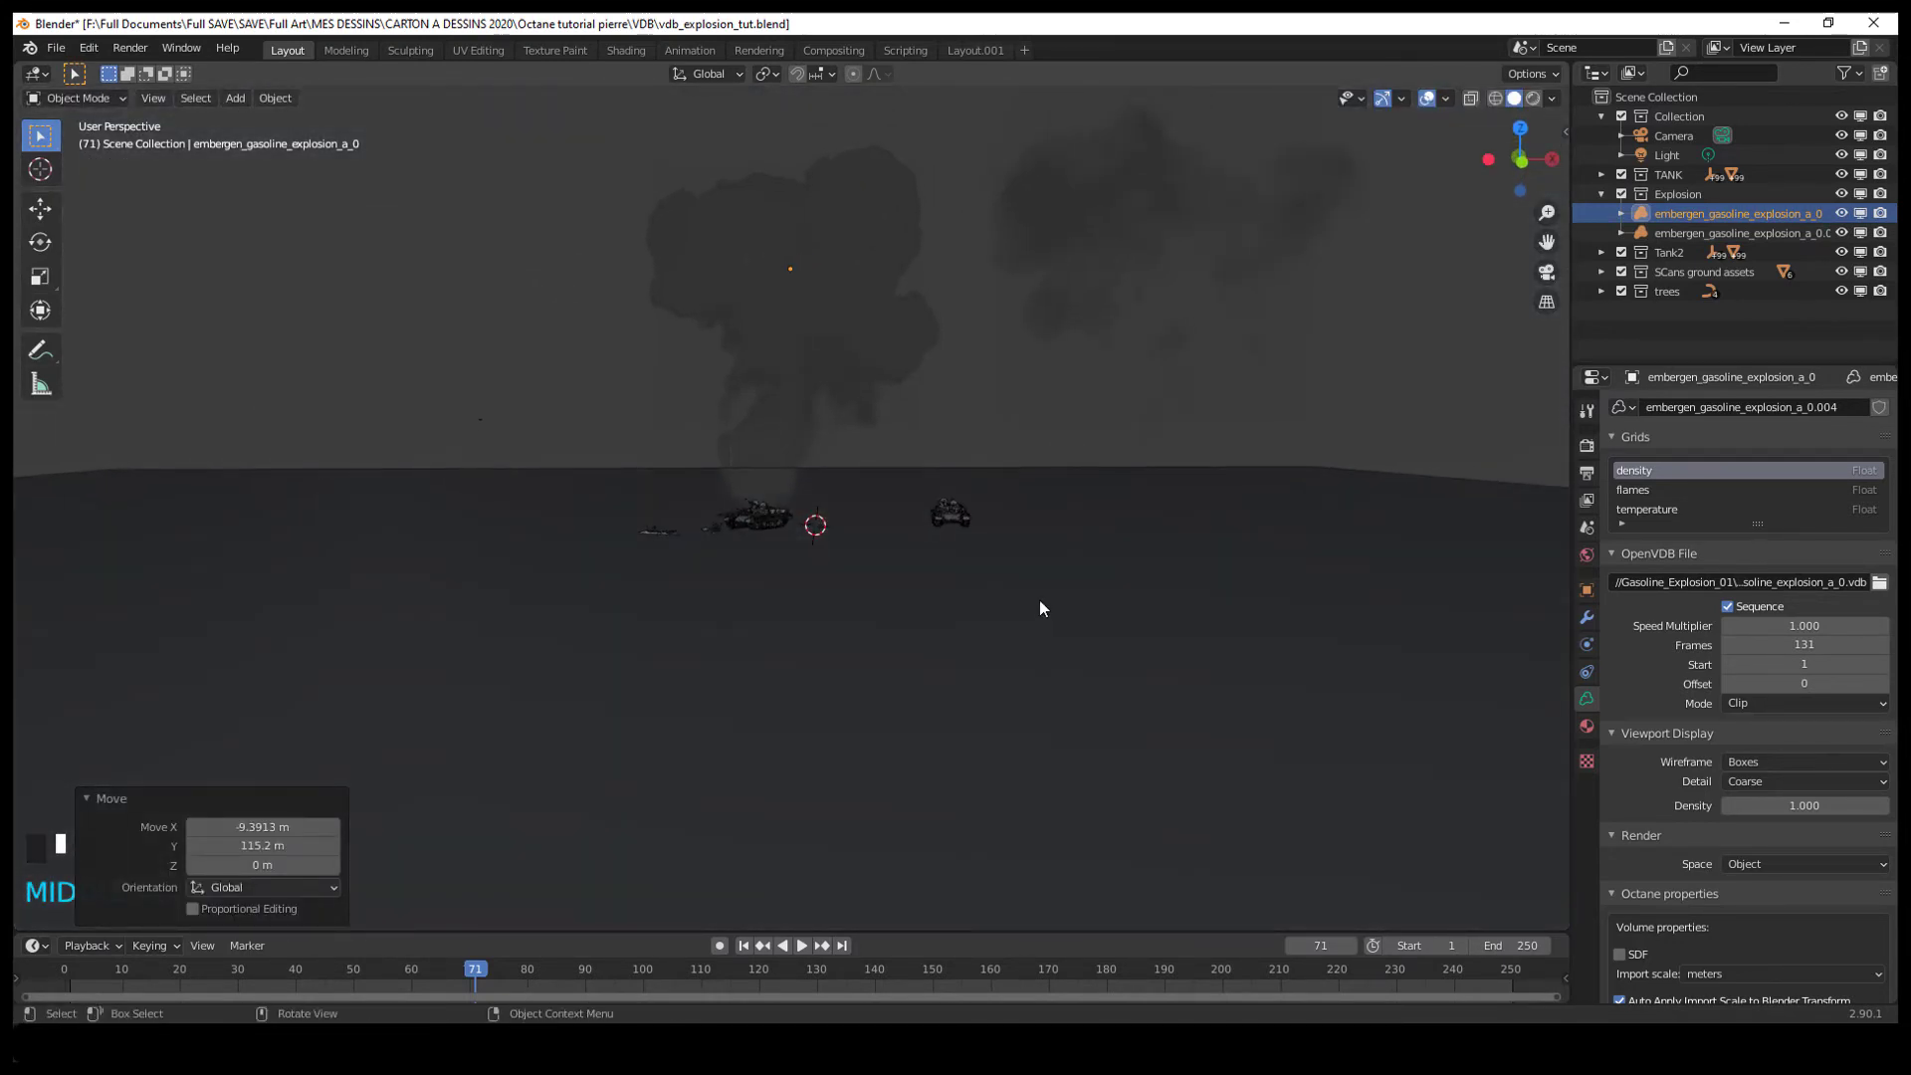
In the front view, nudge the original explosion slightly, and reposition the duplicated explosion above the ground line
{"action": "middle_click_drag", "start_coordinate": [1039, 601], "coordinate": [1034, 580], "text": "alt"}
{"action": "key", "text": "g"}
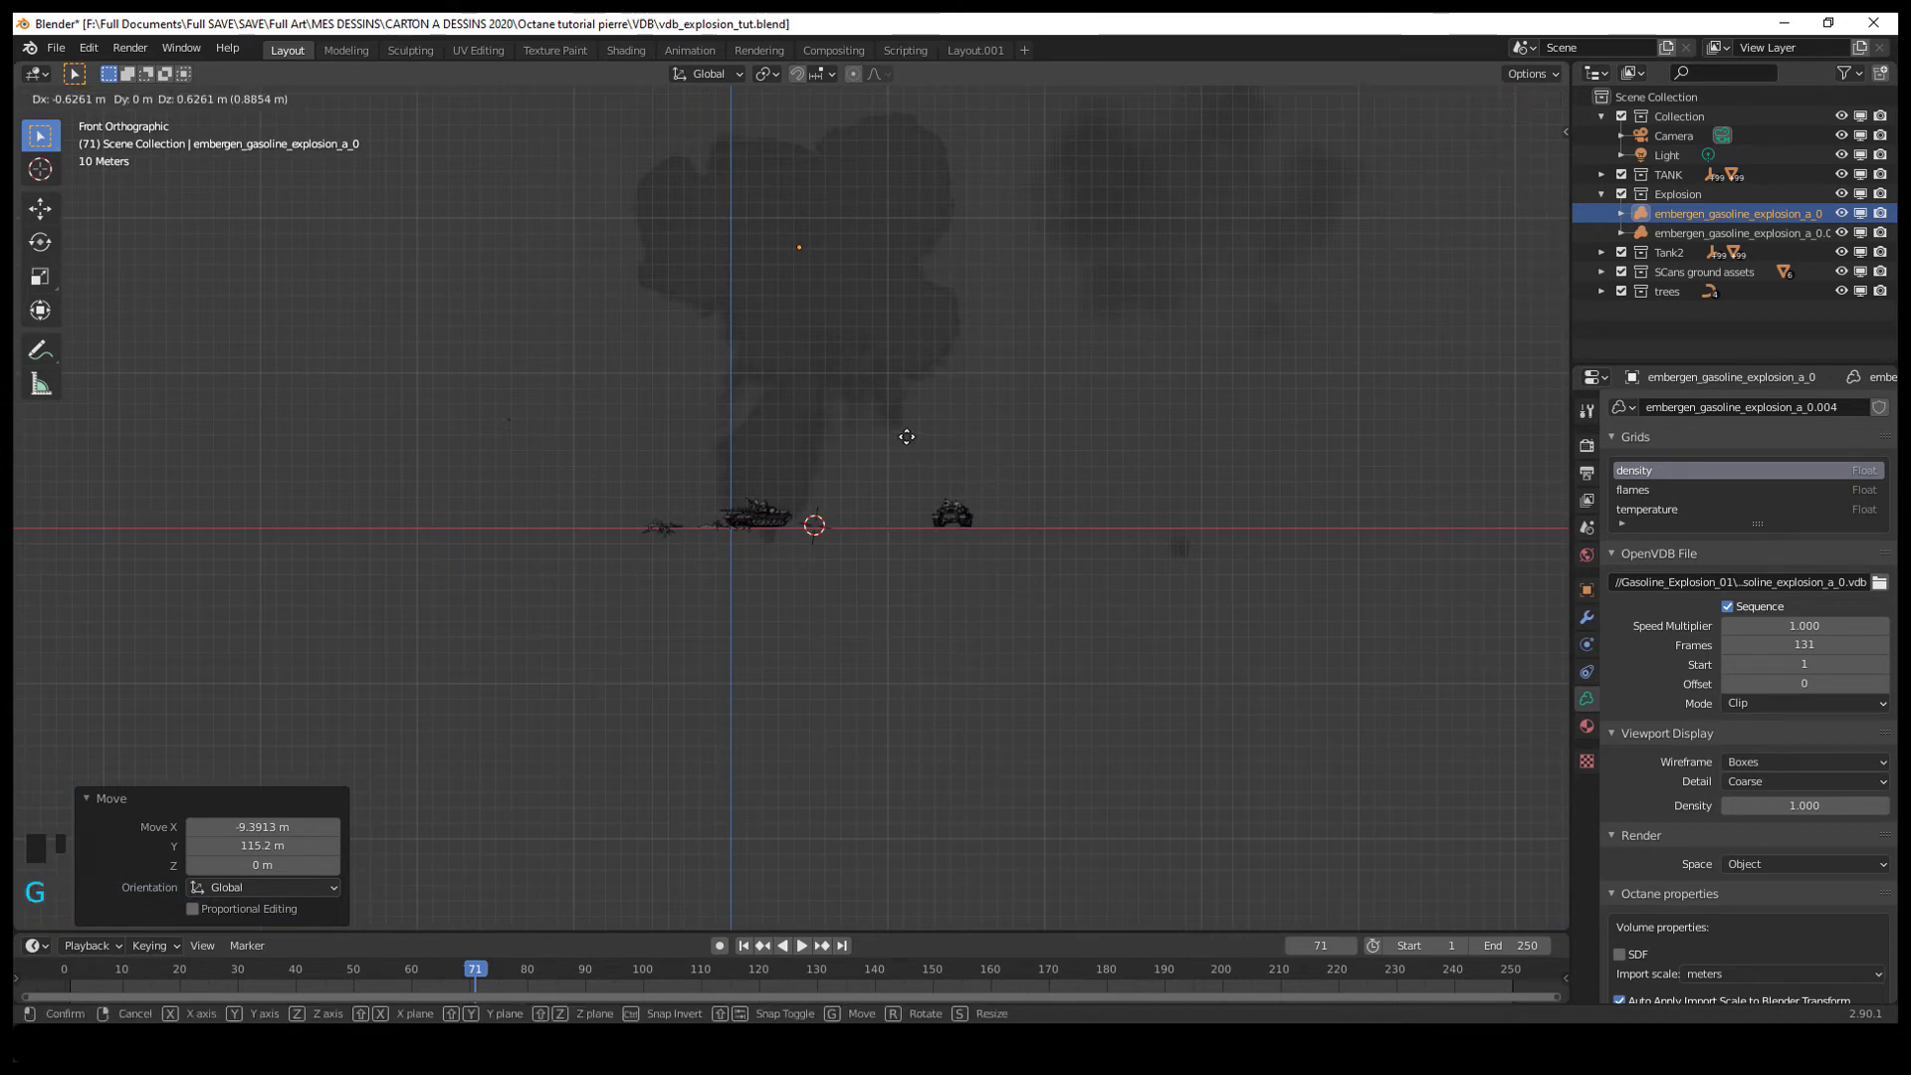
{"action": "left_click", "coordinate": [900, 433]}
{"action": "left_click", "coordinate": [1712, 233]}
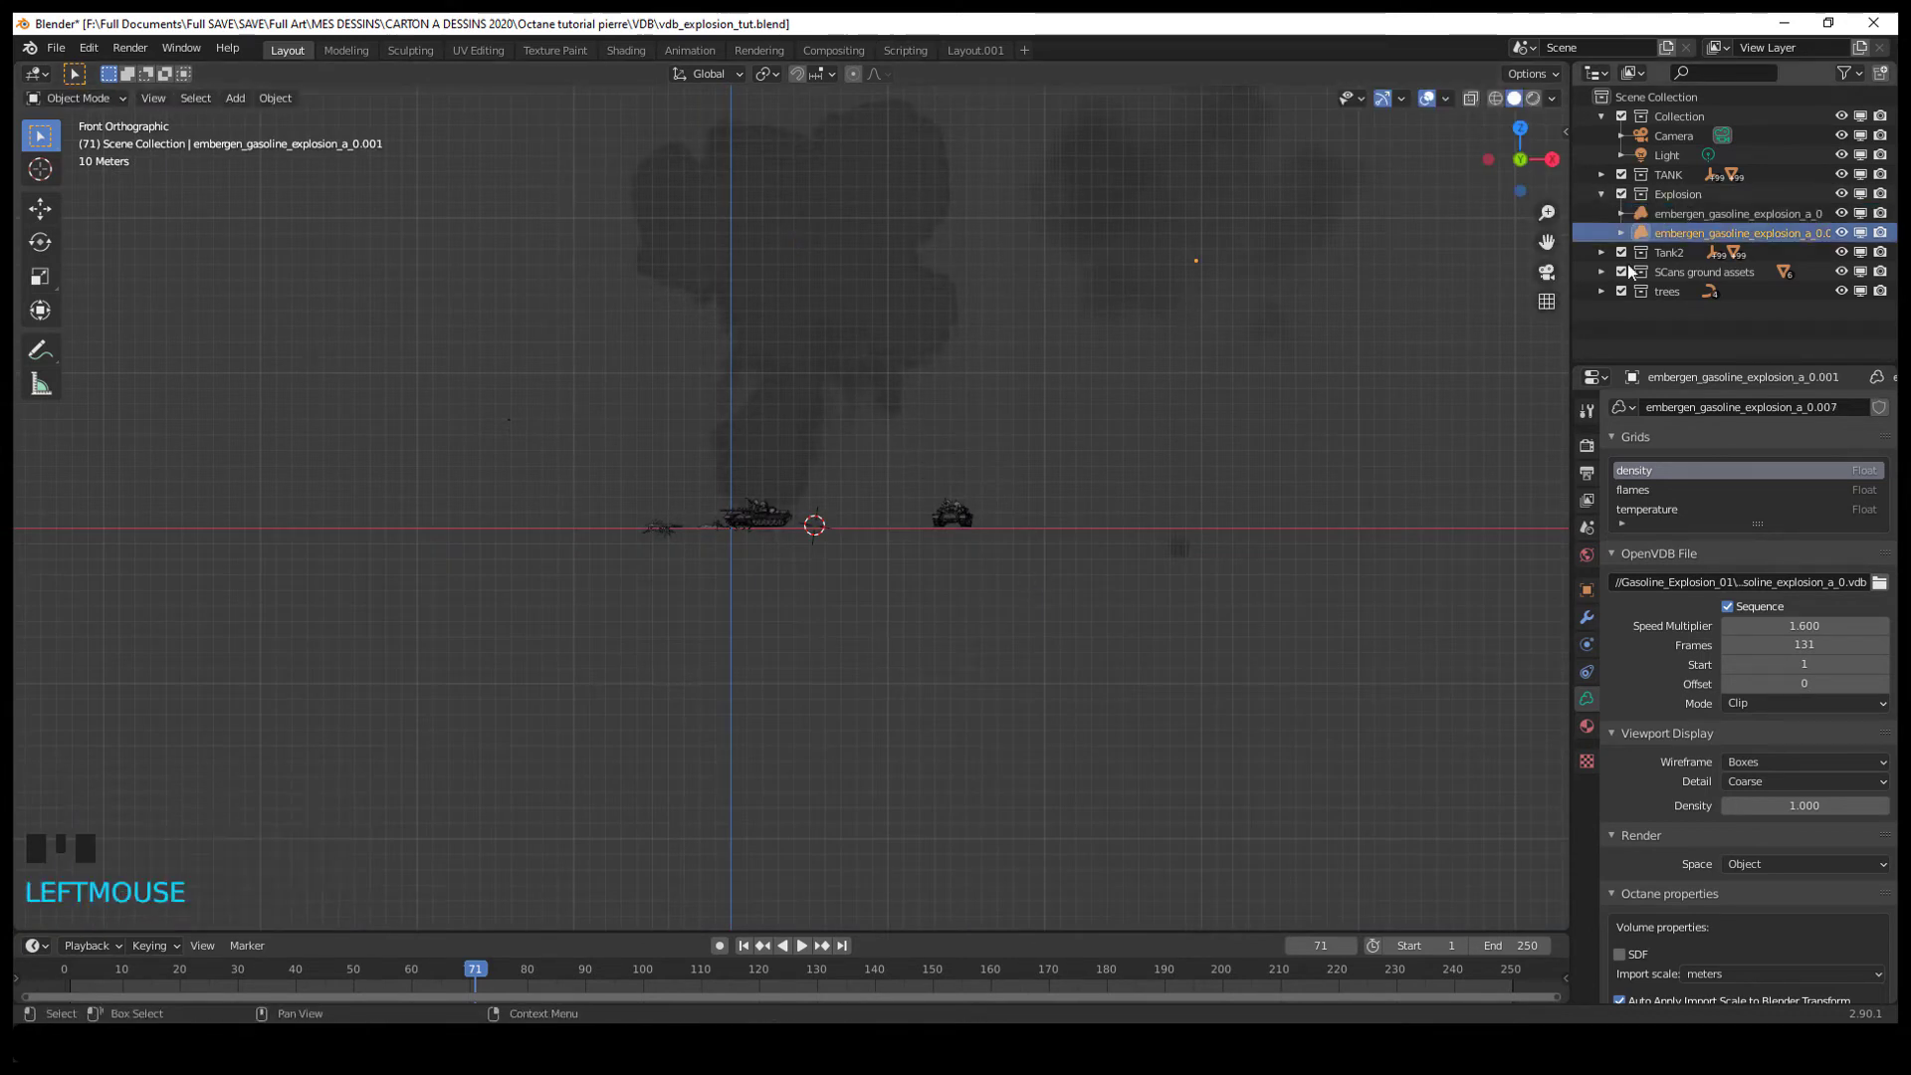
{"action": "key", "text": "g"}
{"action": "left_click", "coordinate": [1230, 414]}
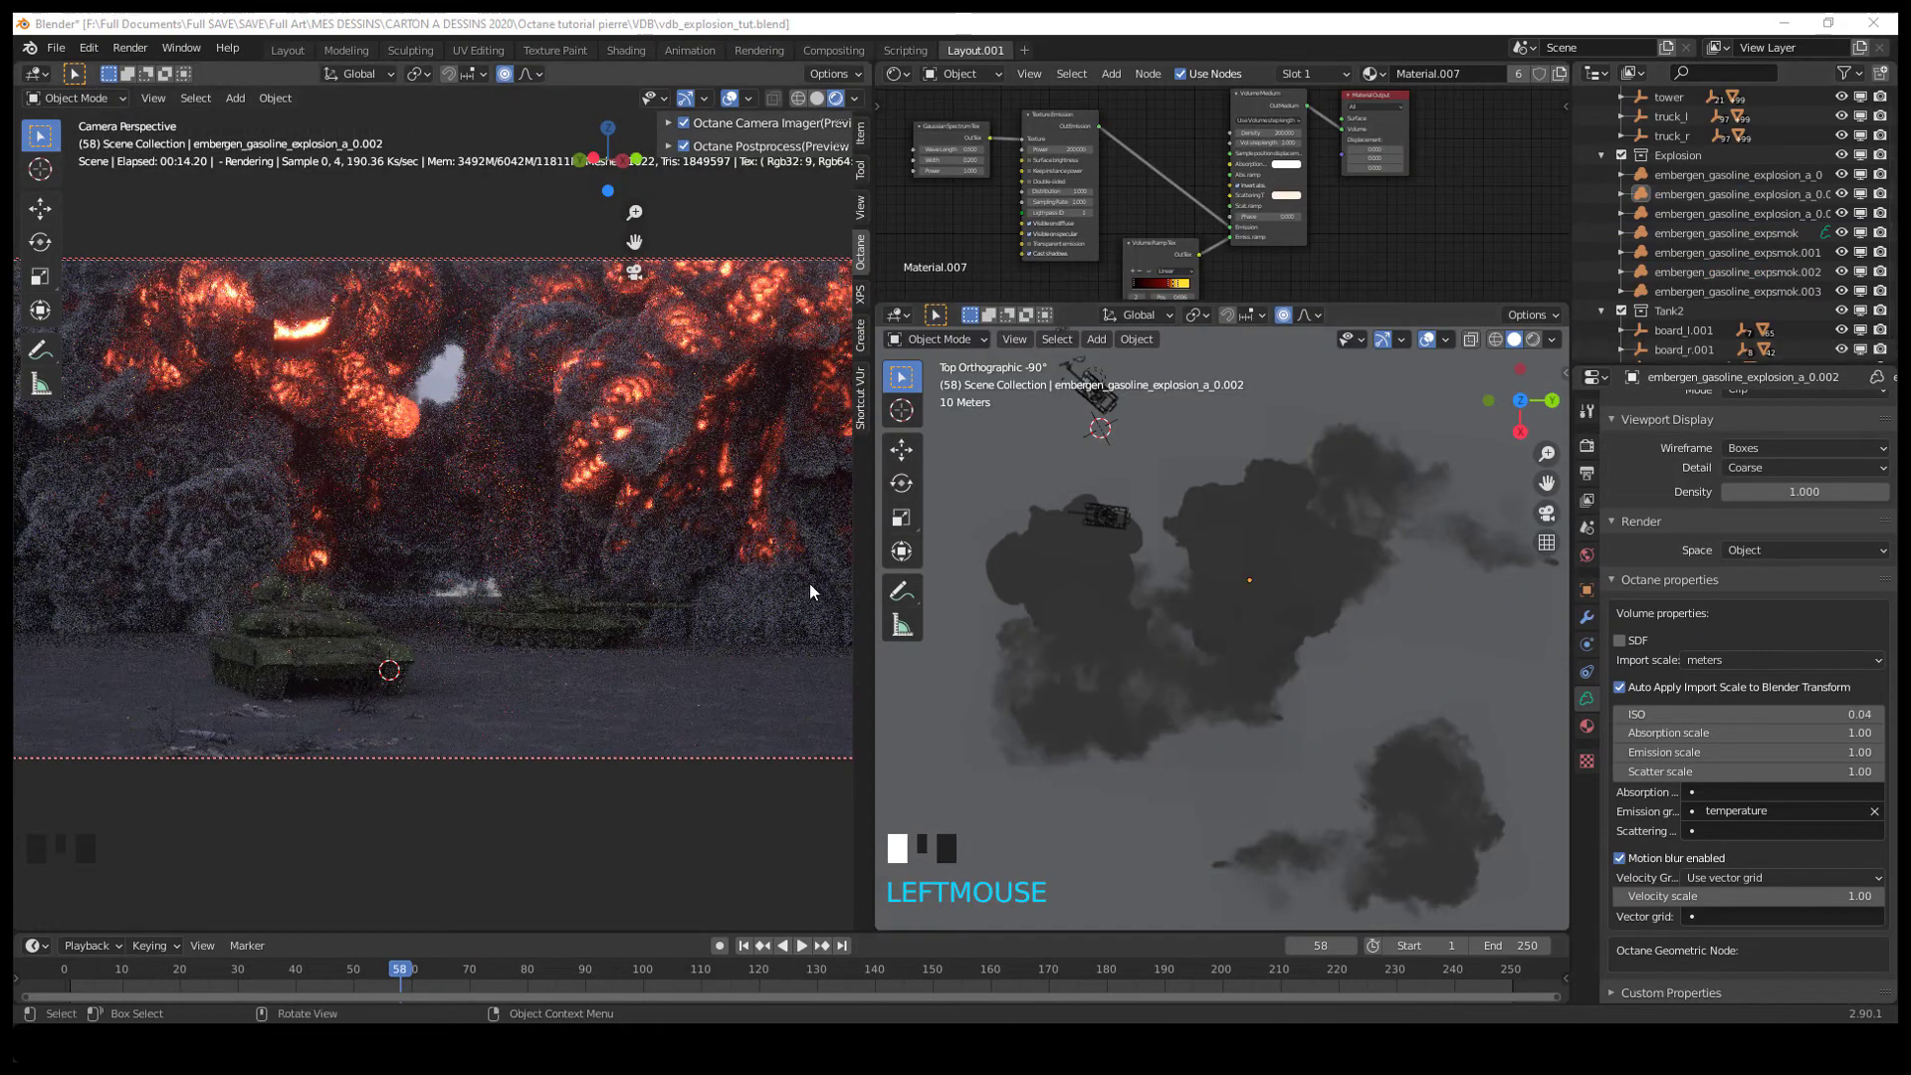
Set the Octane volume emission scale of embergen_gasoline_explosion_a_0.002 to 3
{"action": "left_click", "coordinate": [1729, 754]}
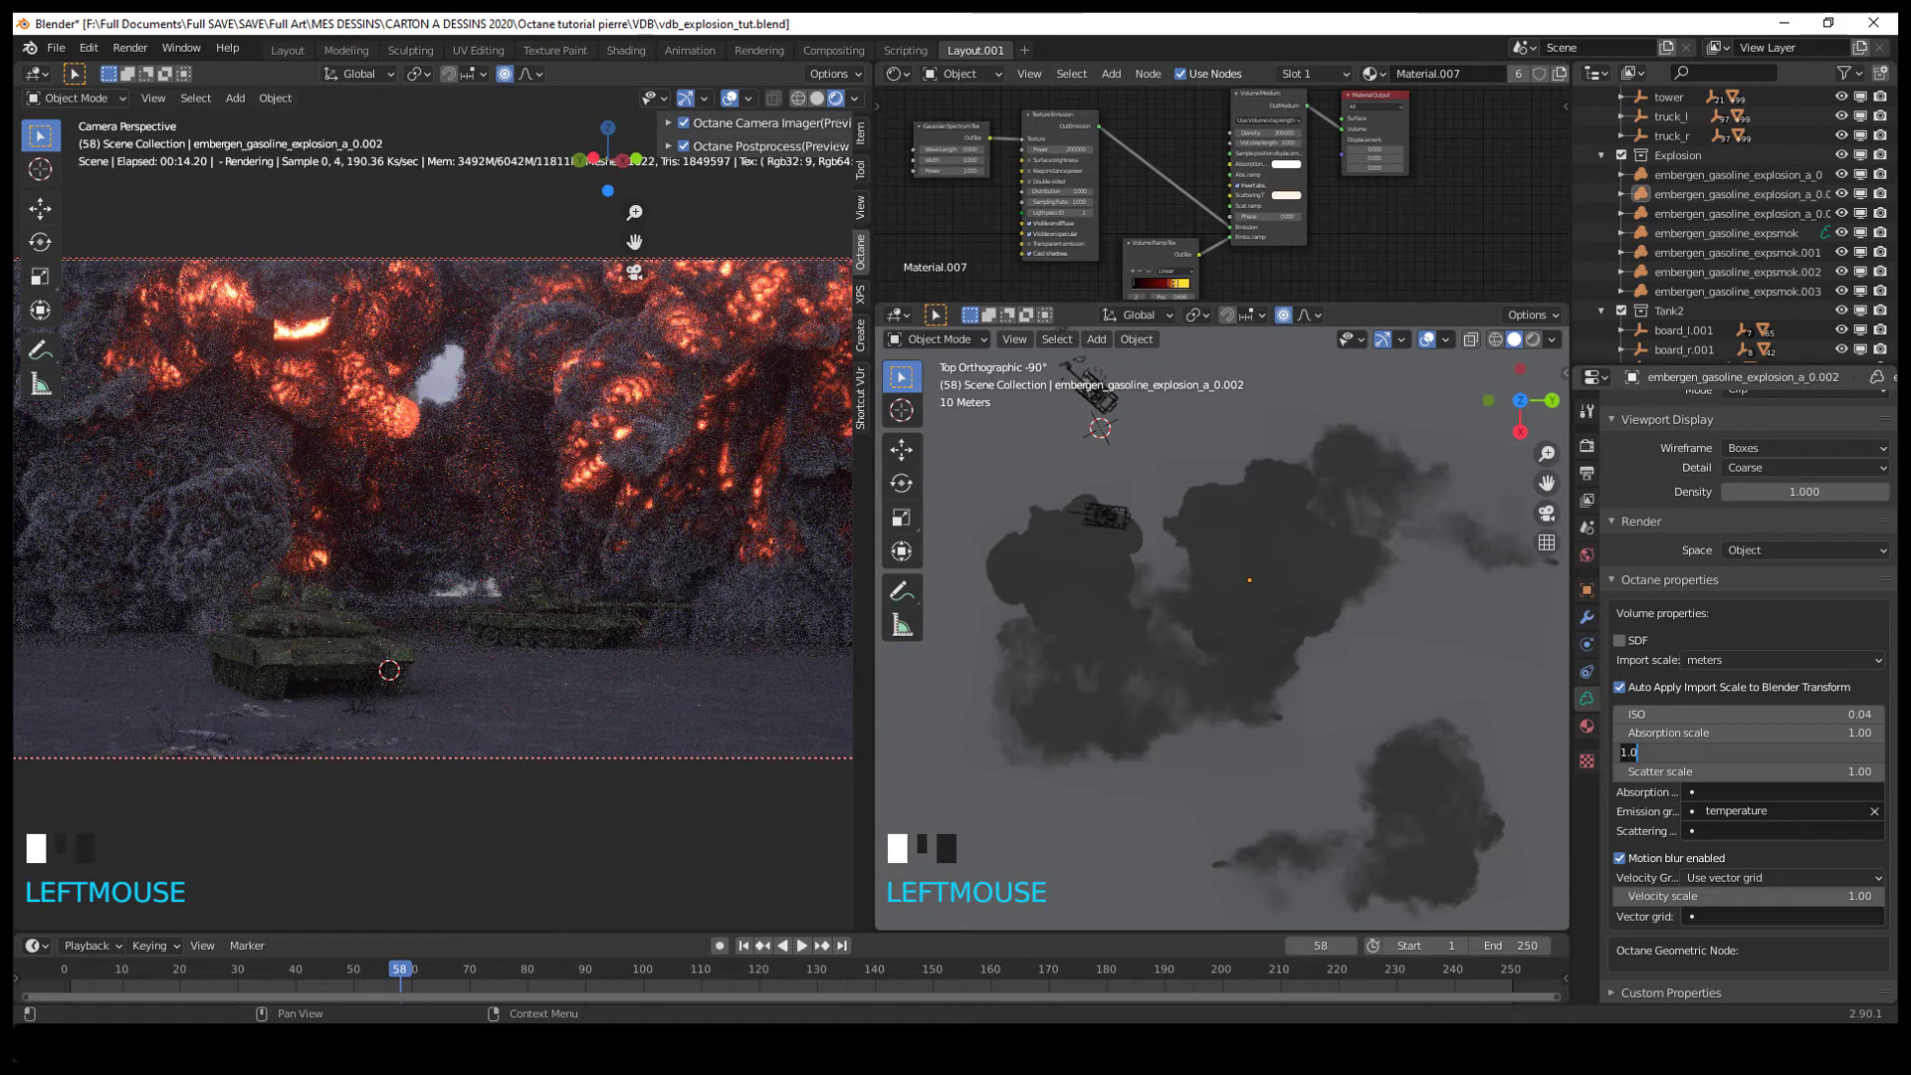
{"action": "type", "text": "3"}
{"action": "key", "text": "Return"}
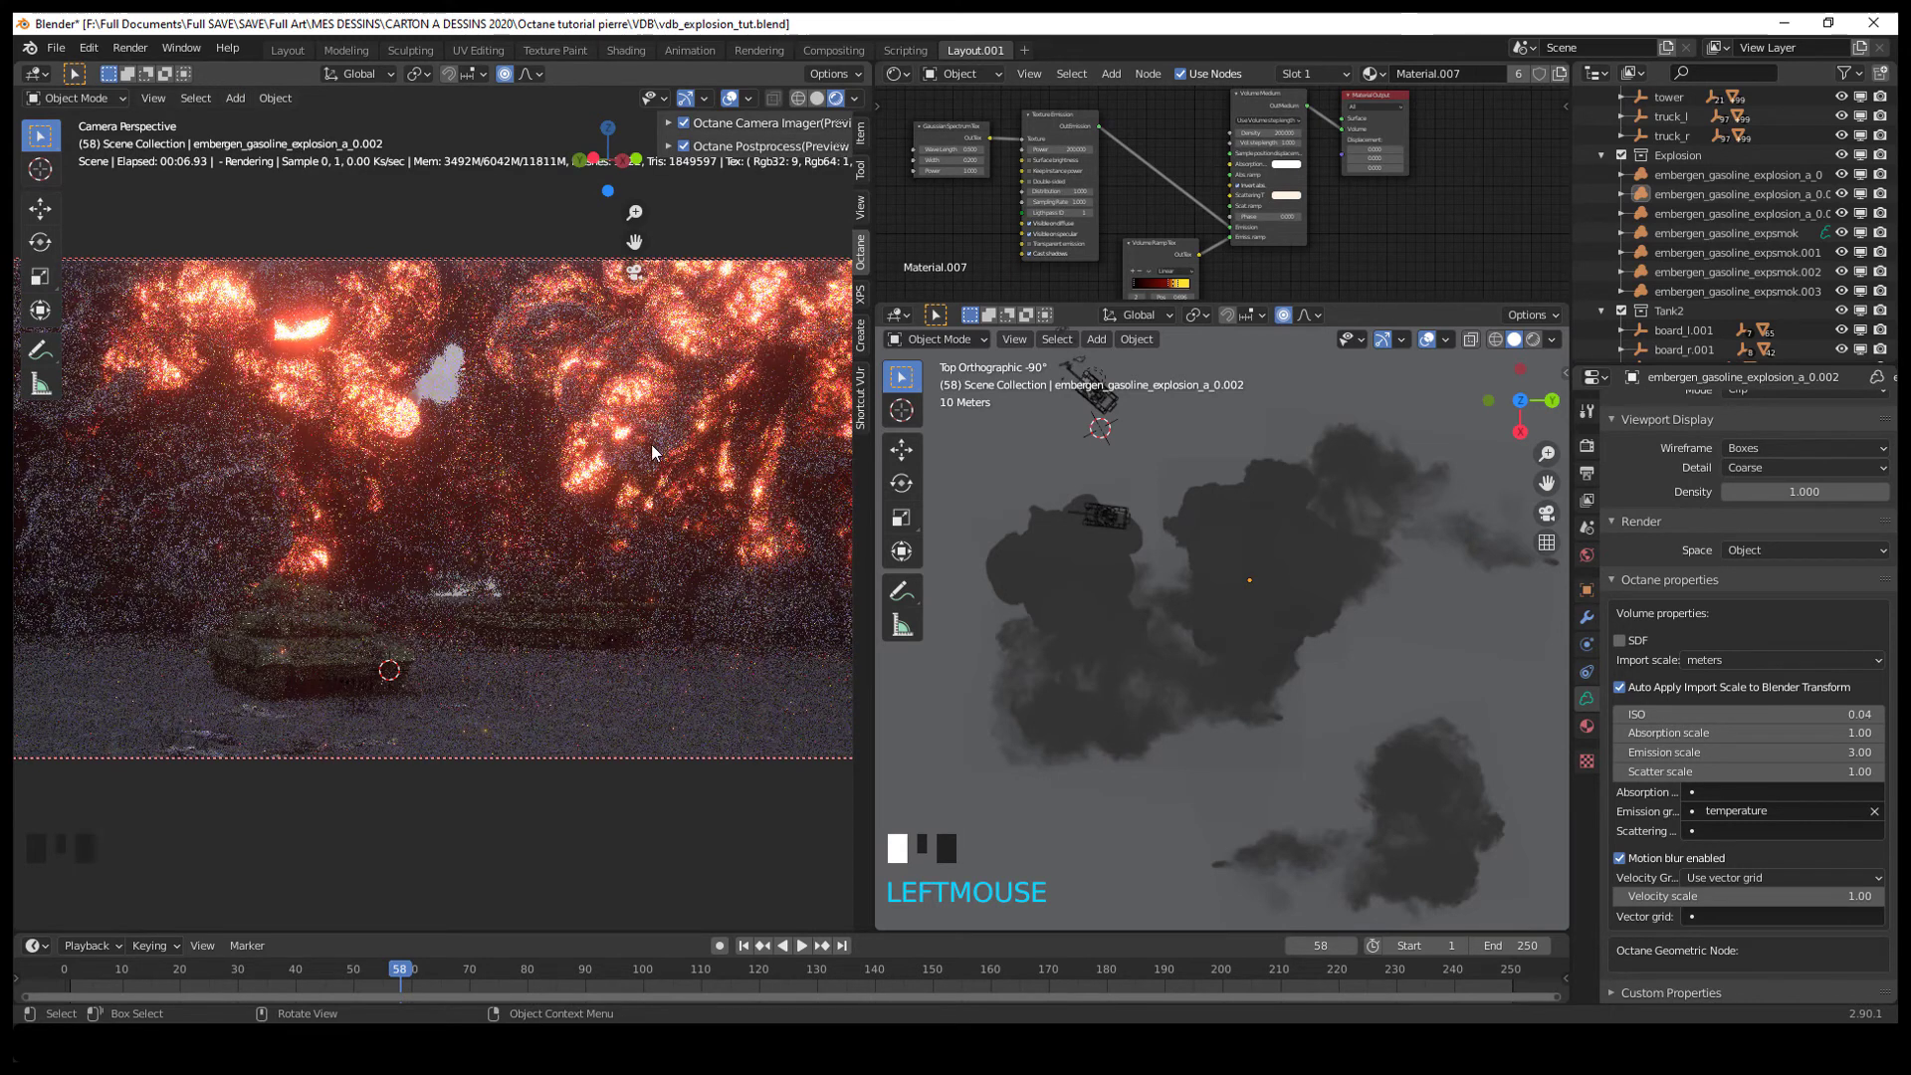
Compare the camera render with the Octane postprocess override disabled and re-enabled to examine the bloom on the fire
{"action": "left_click", "coordinate": [670, 146]}
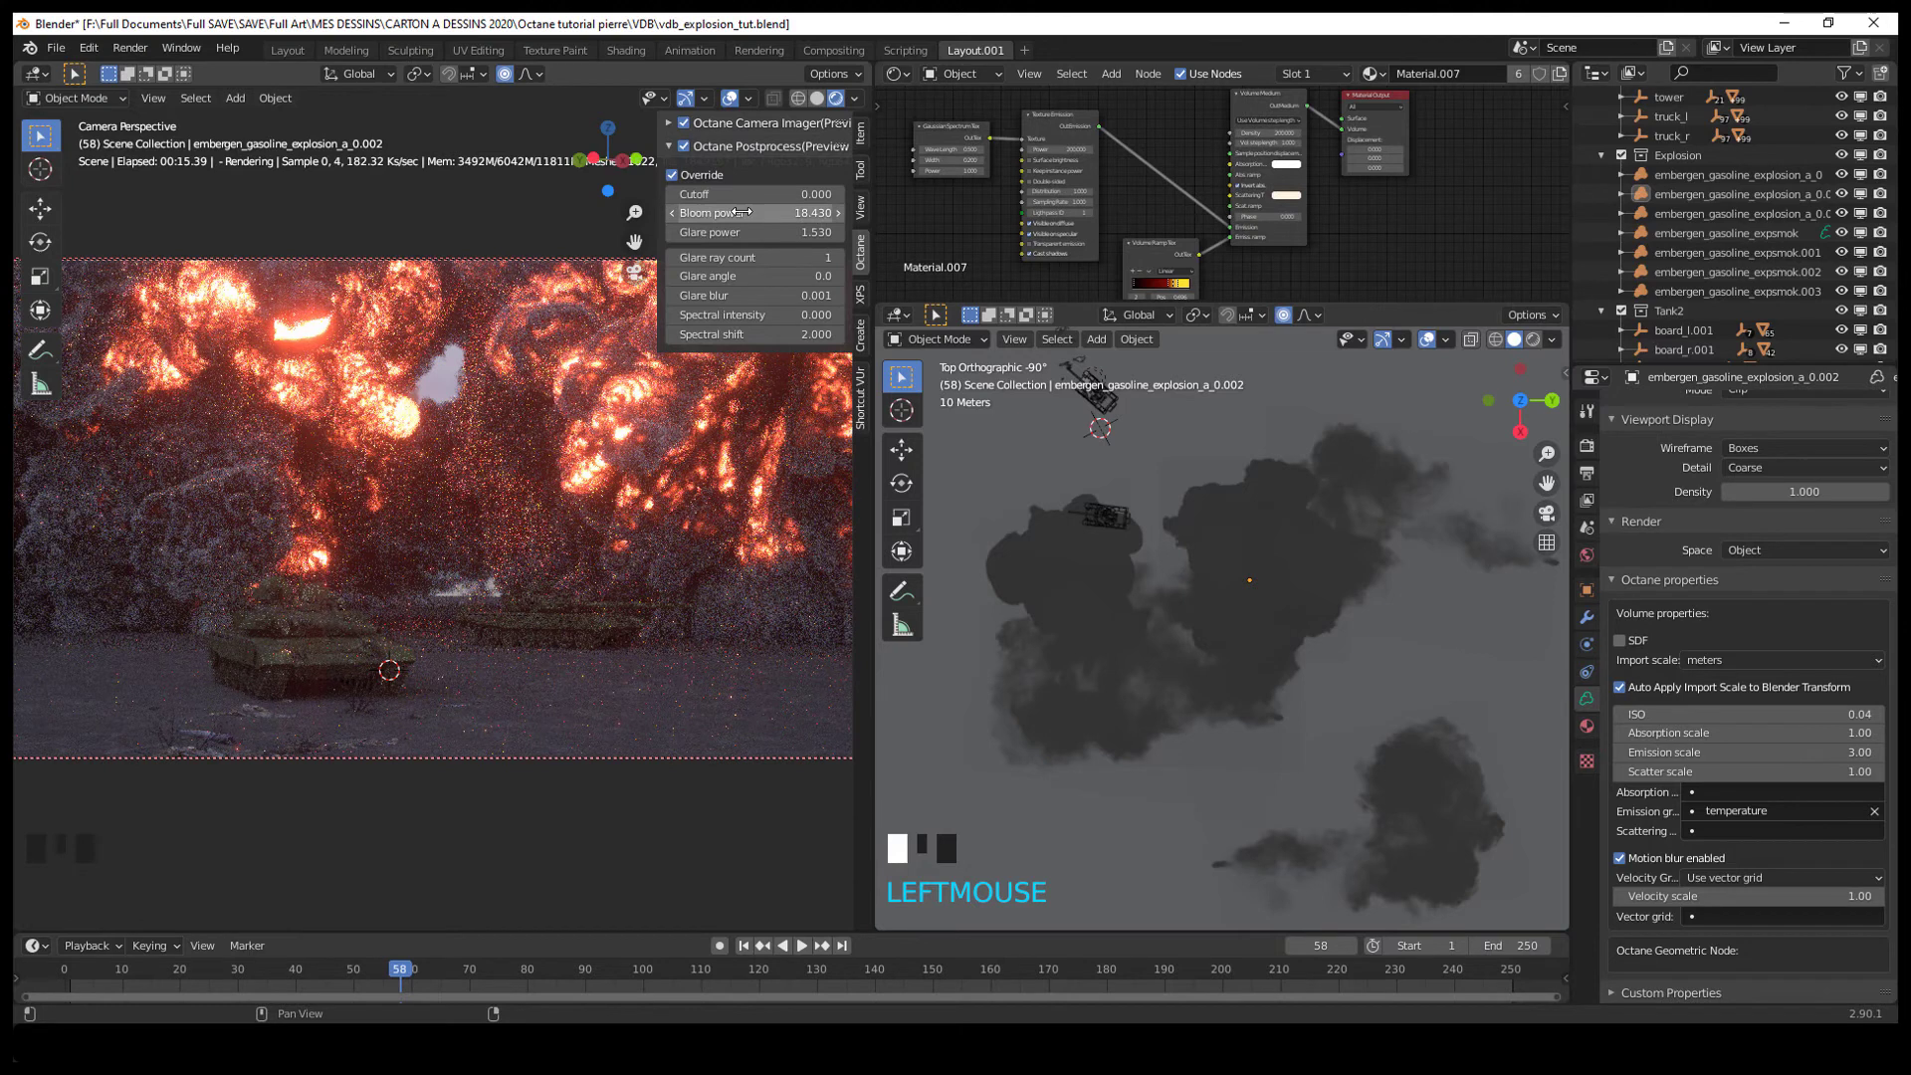
{"action": "left_click", "coordinate": [672, 176]}
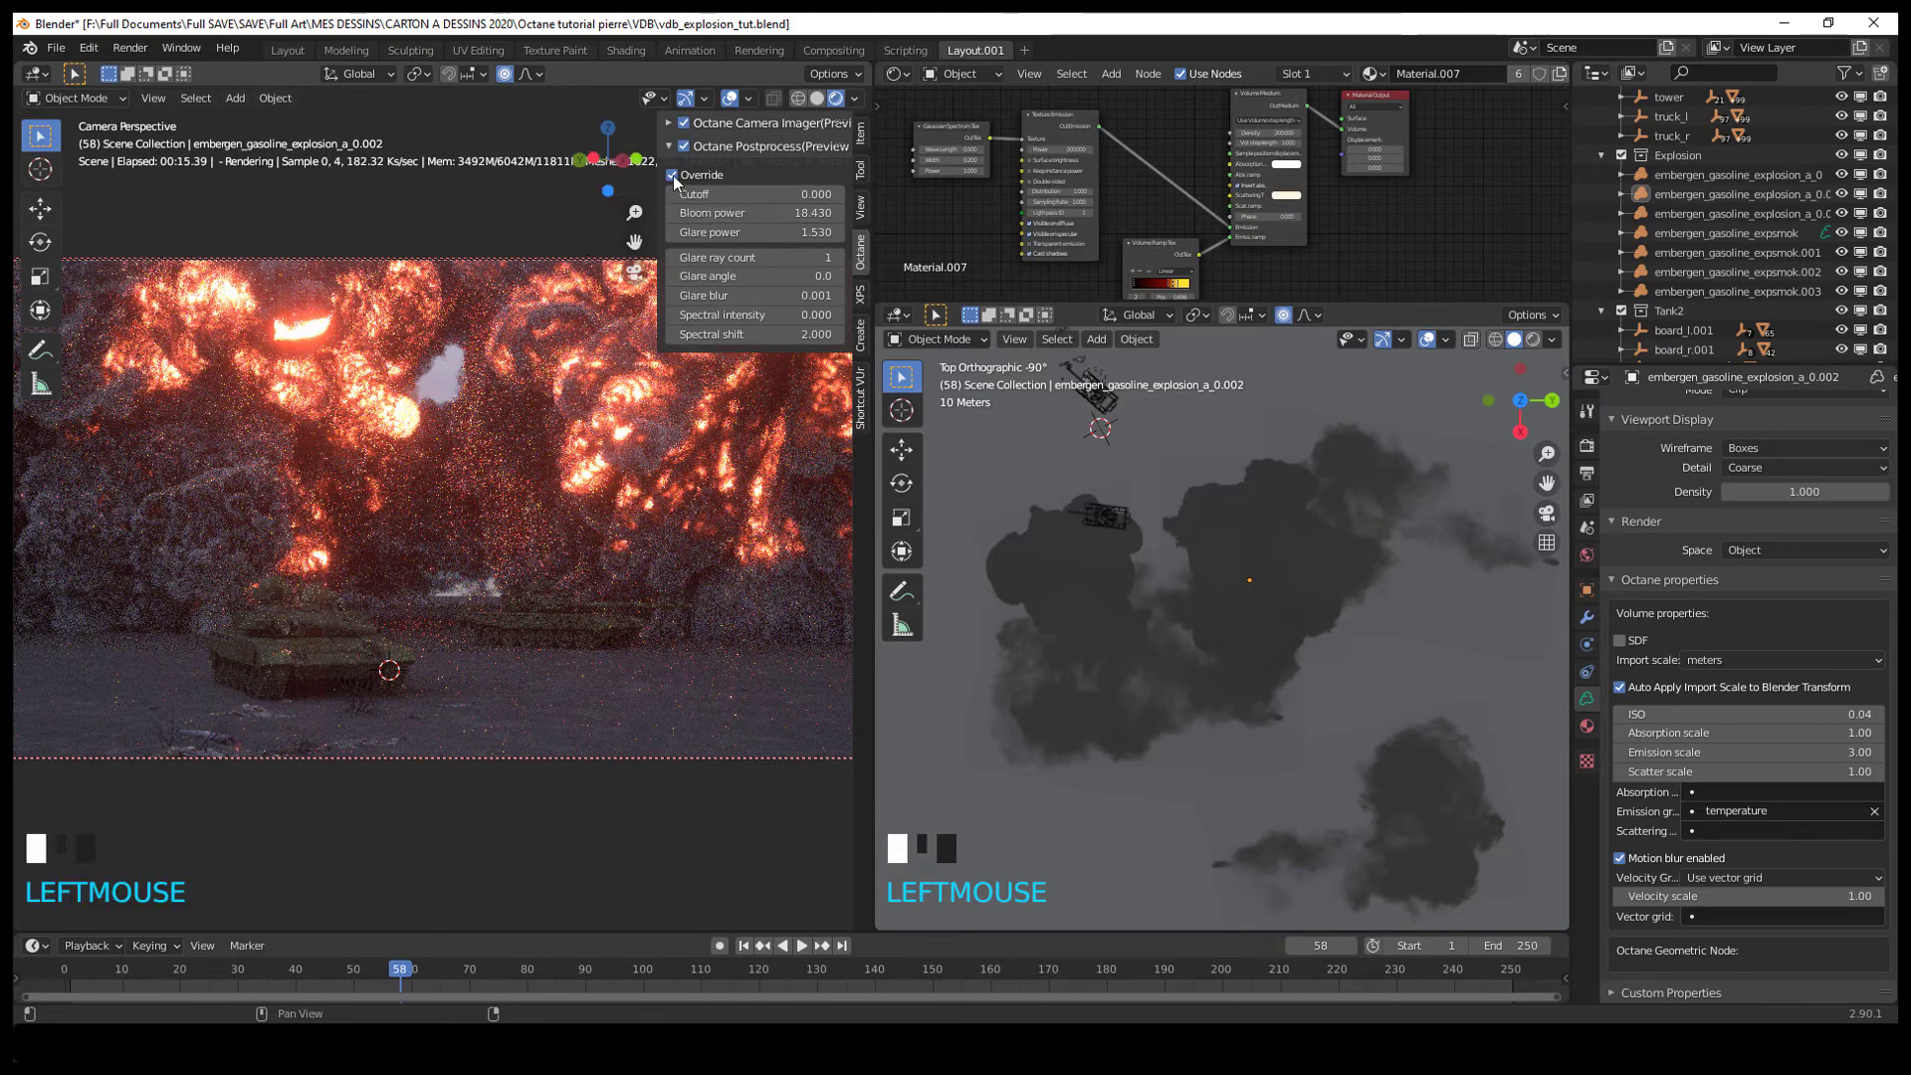
{"action": "left_click", "coordinate": [673, 175]}
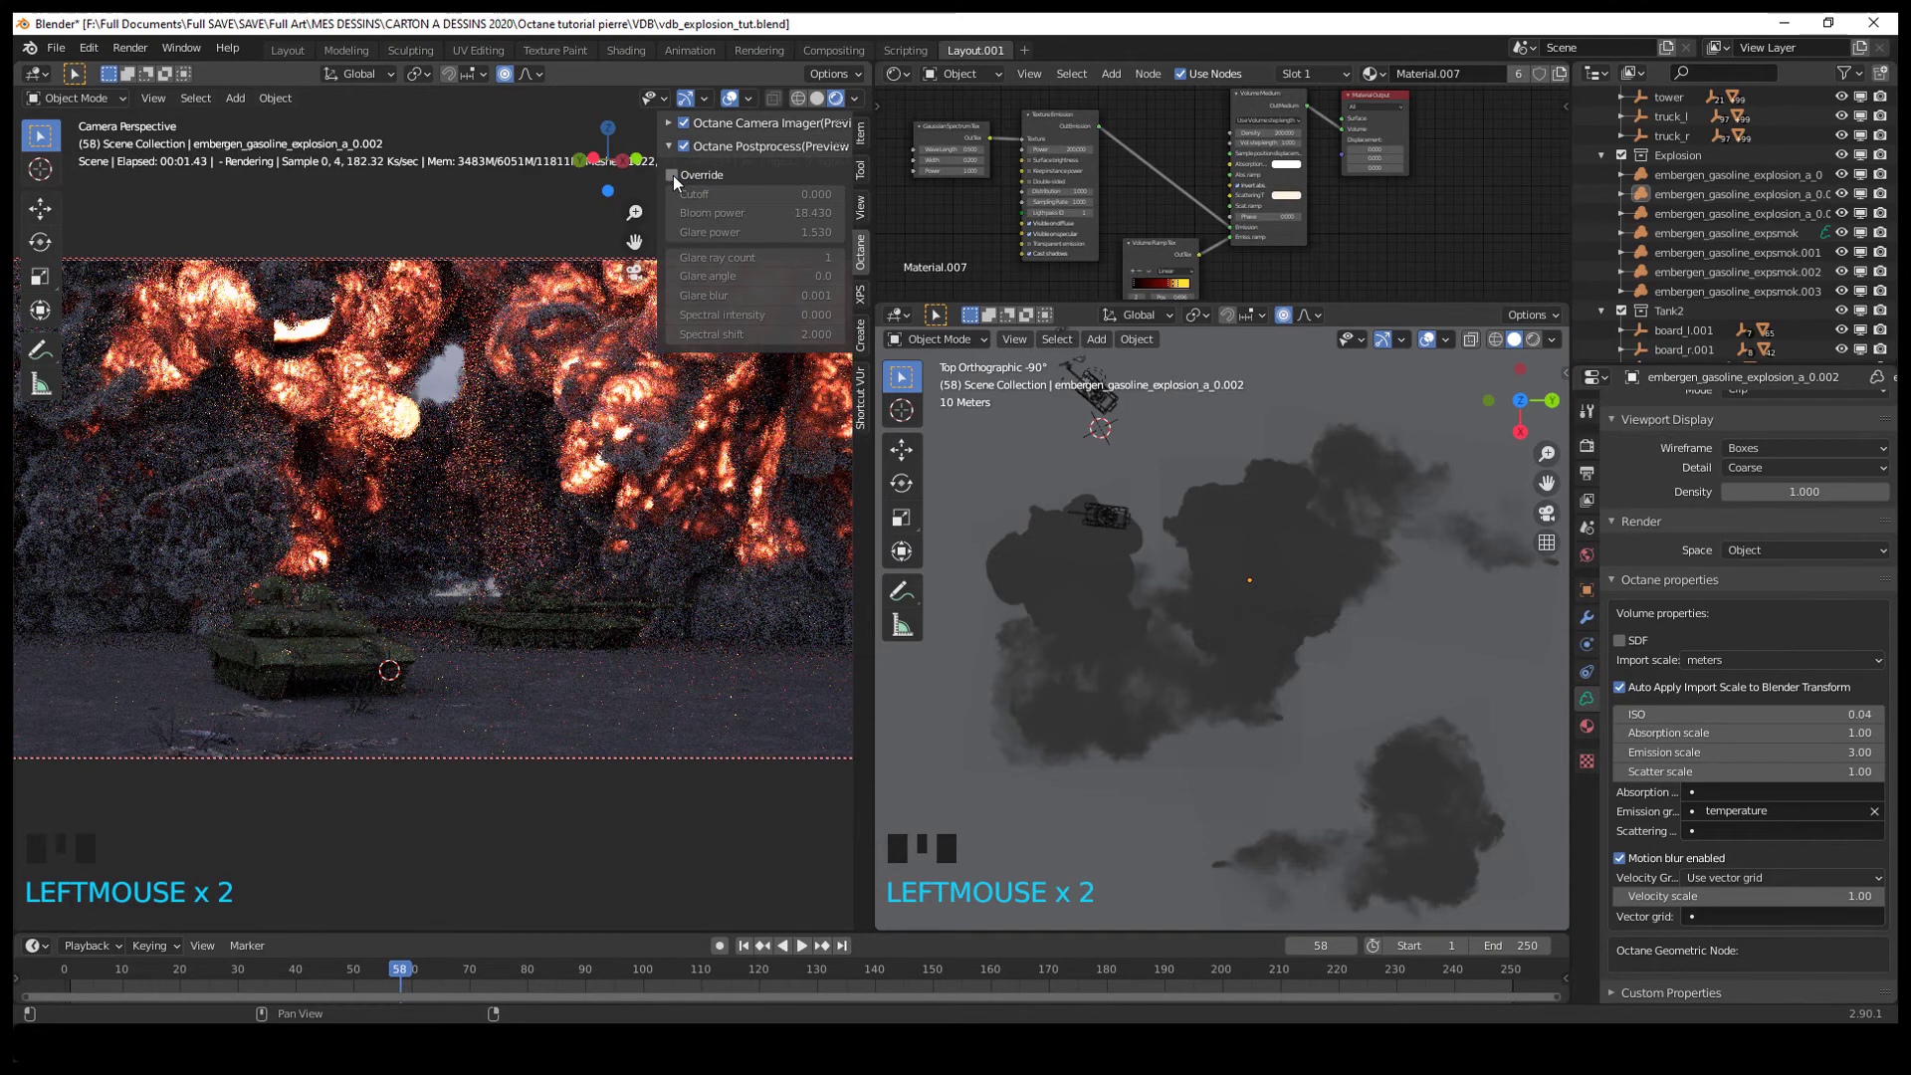
{"action": "left_click", "coordinate": [673, 175]}
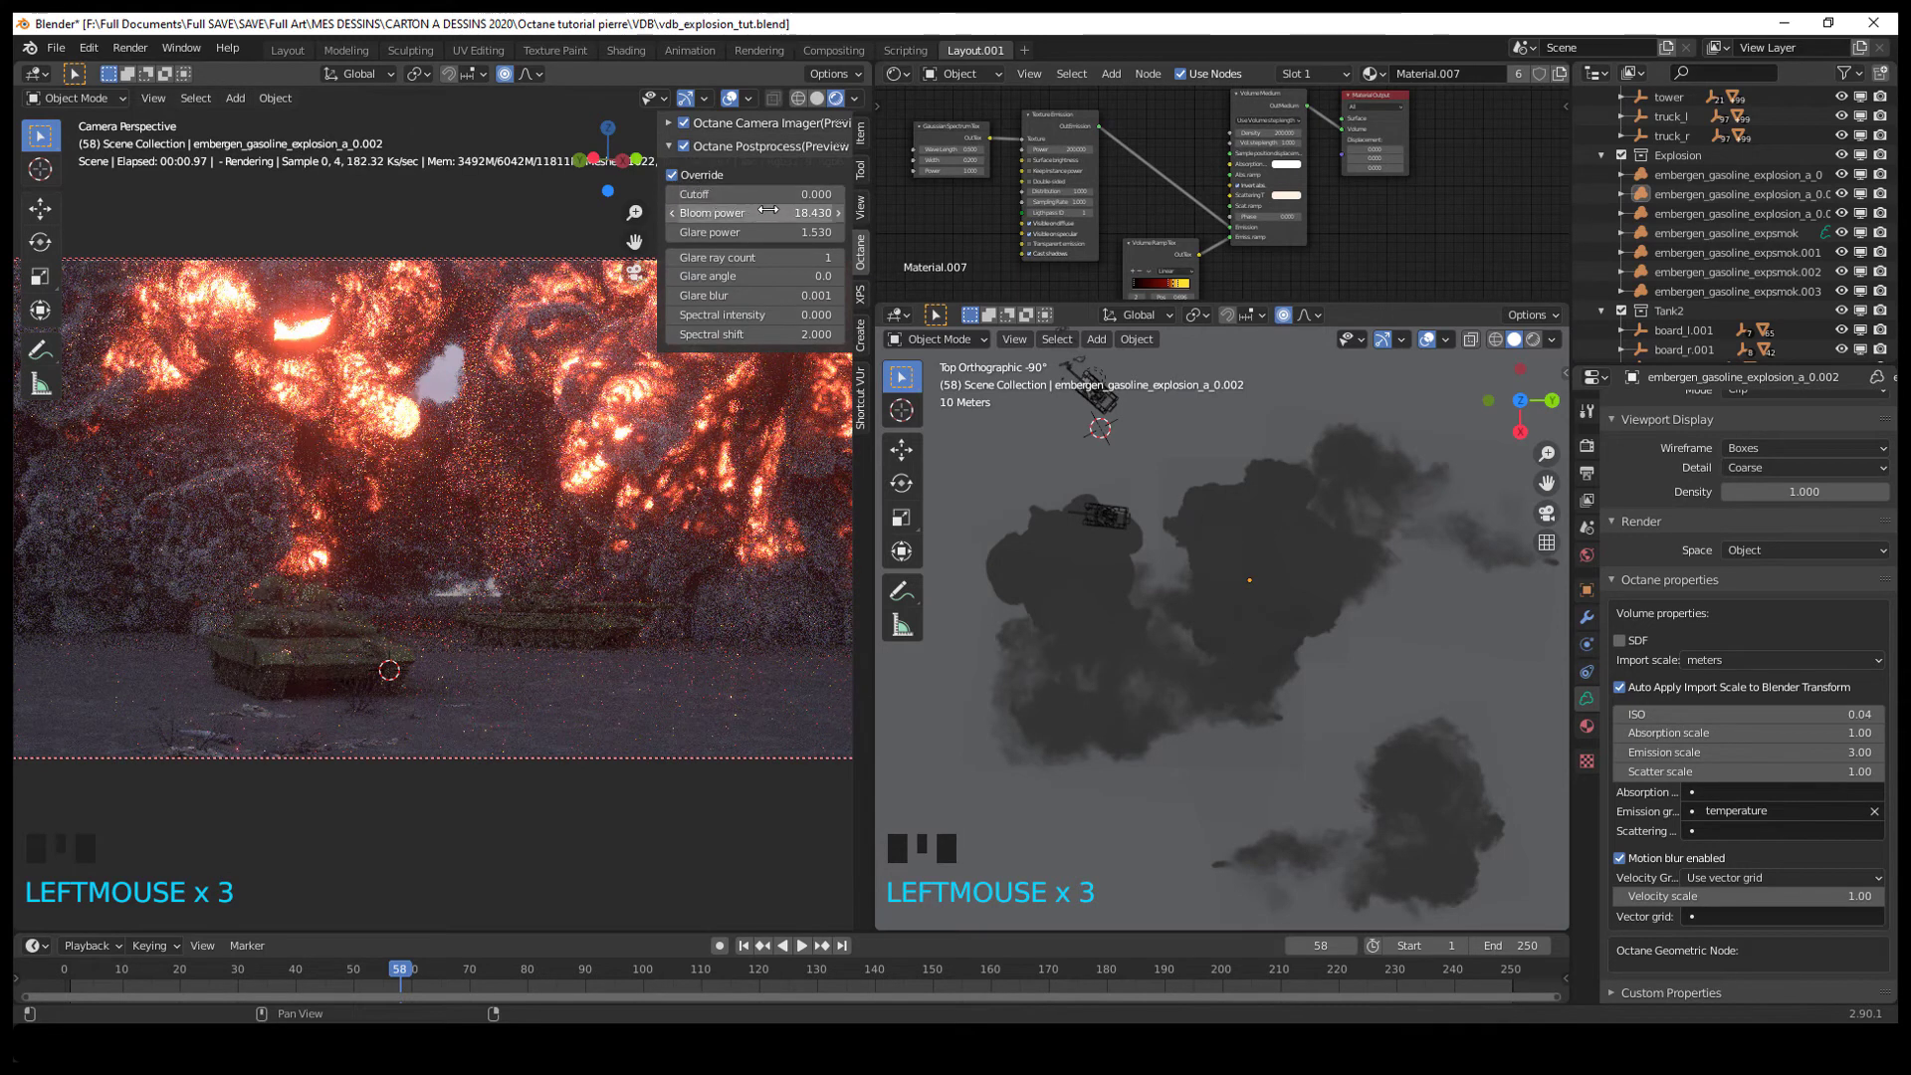
{"action": "left_click", "coordinate": [670, 146]}
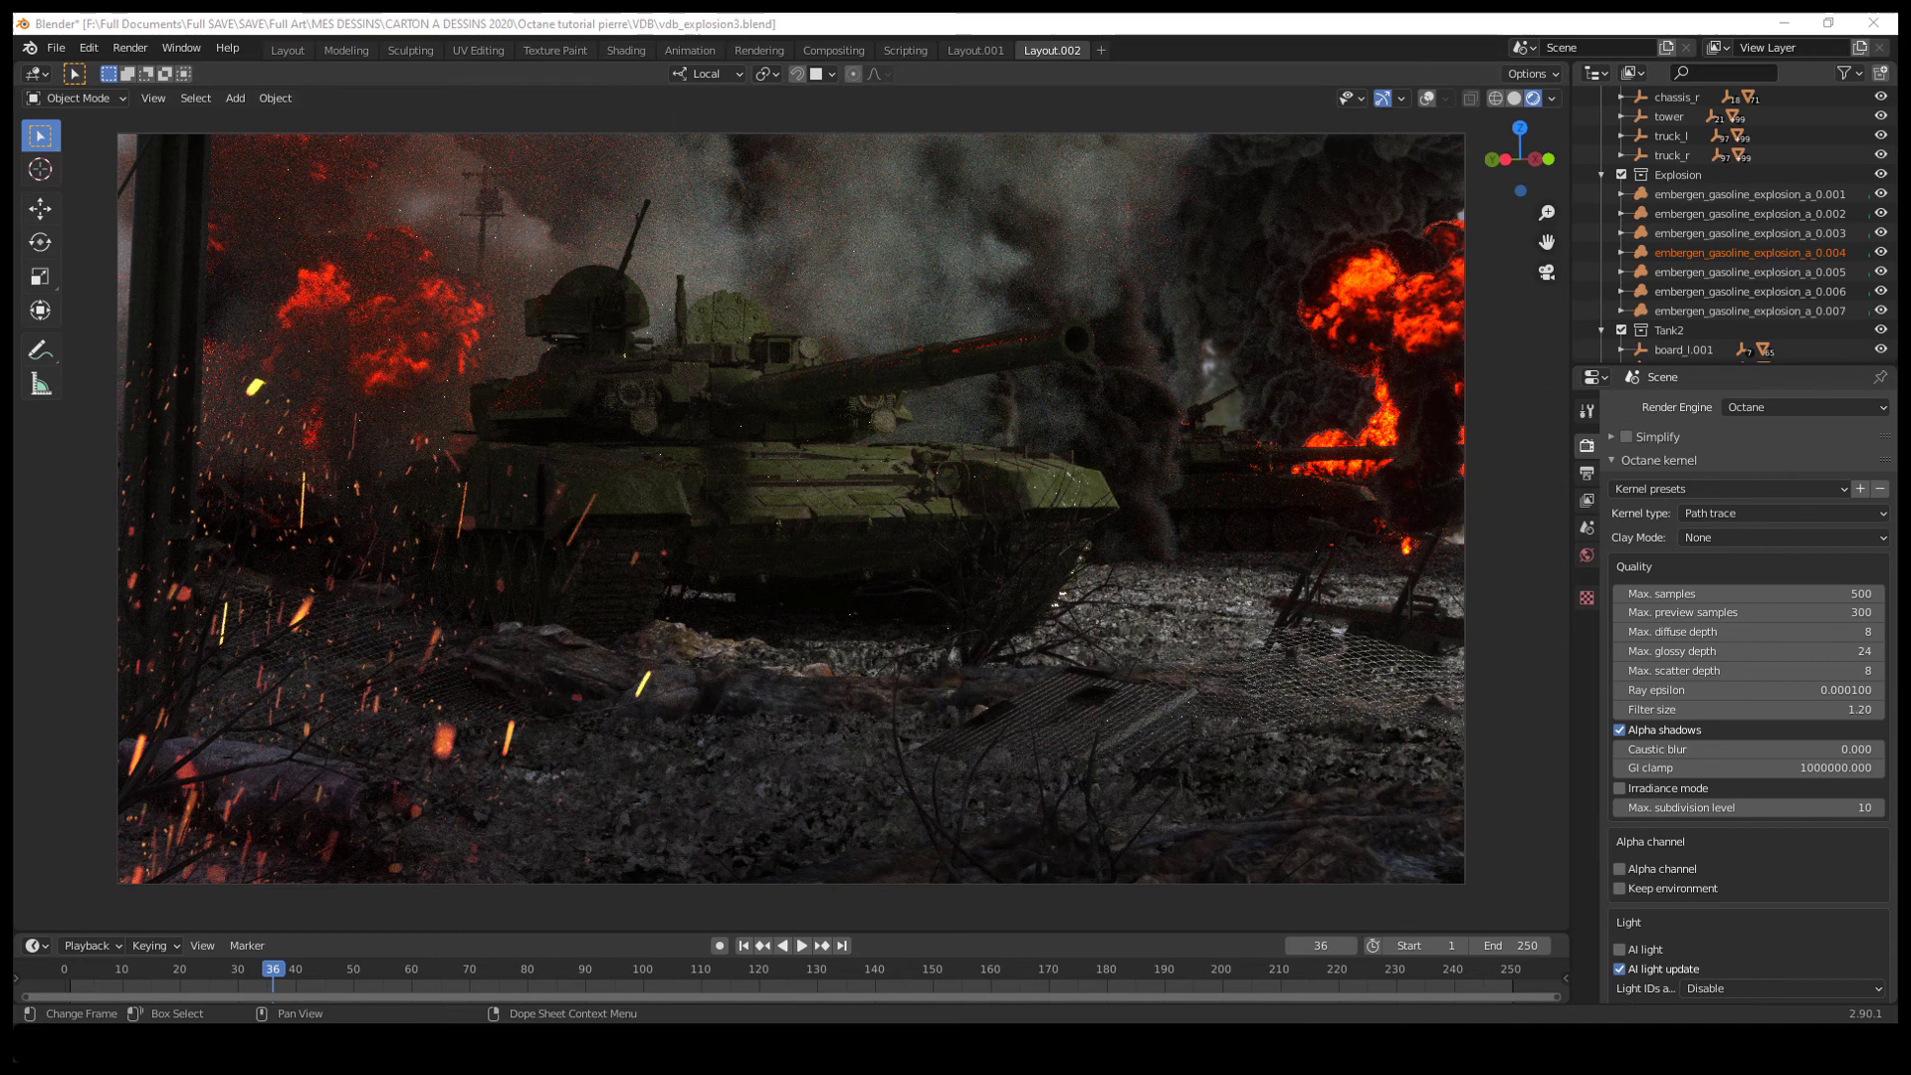
Switch to the Photos app to view the finished composited tank explosion image
{"action": "key", "text": "alt+Tab"}
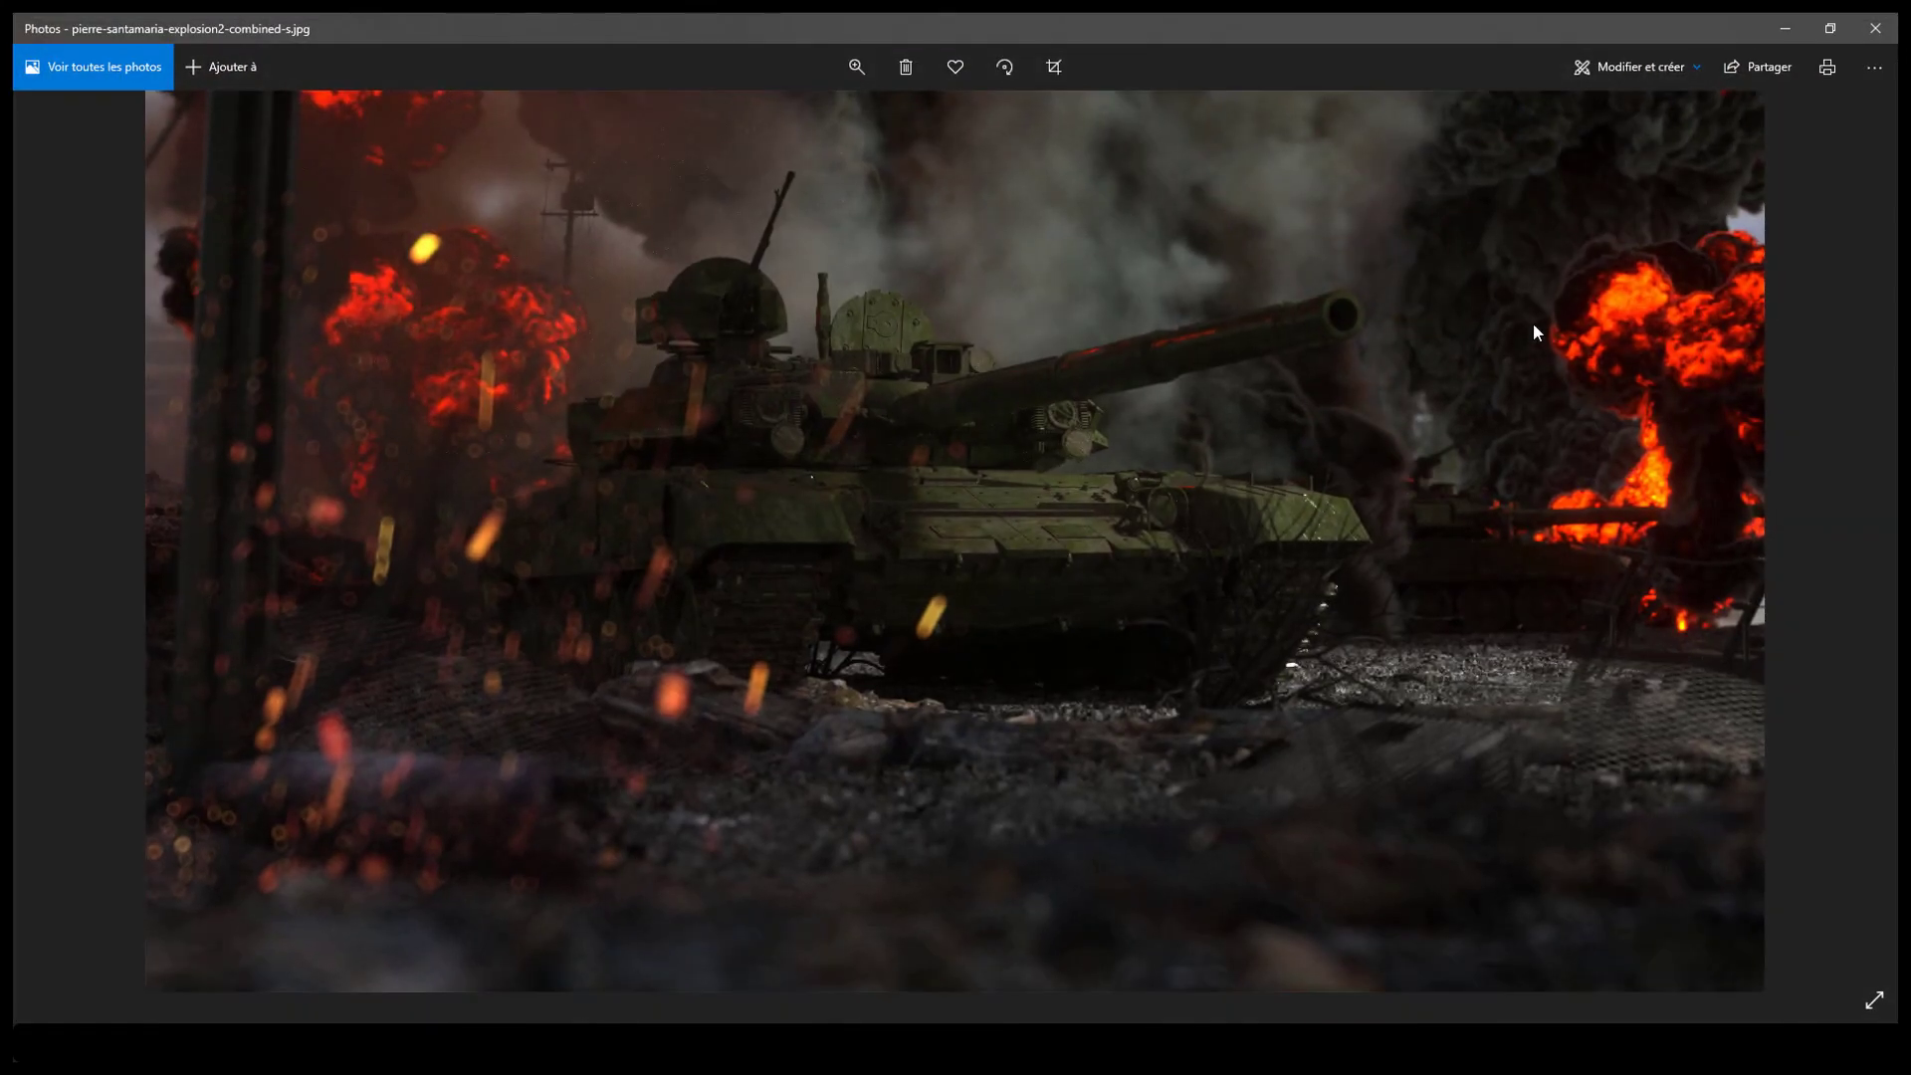